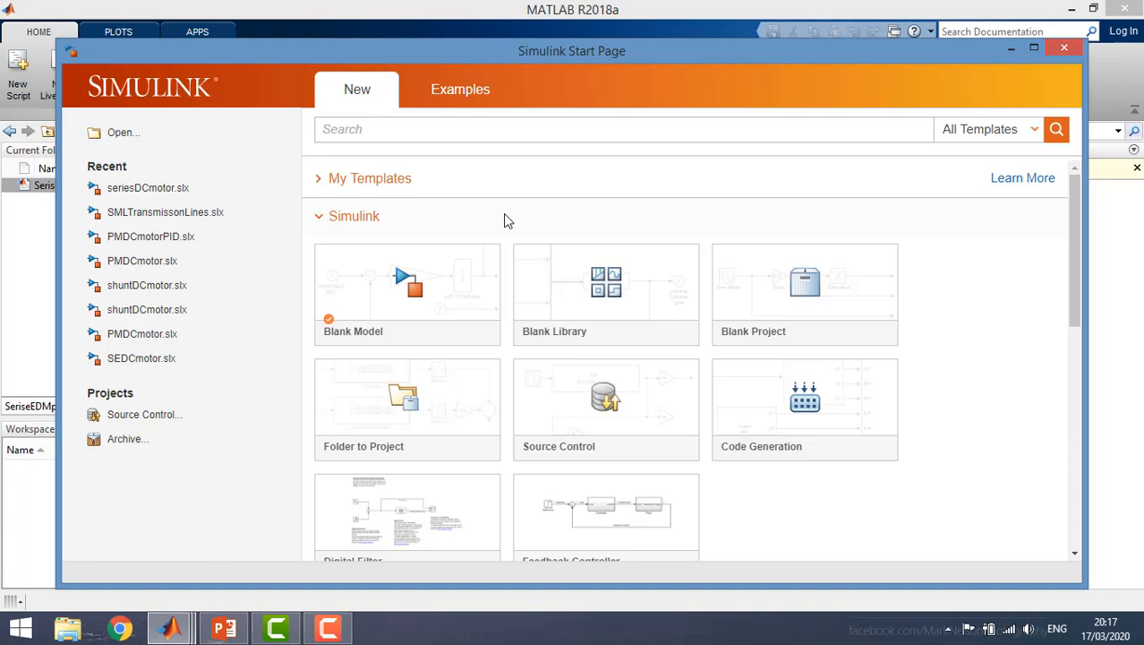
Step: Create a blank Simulink model and open the Library Browser, placed beside the model canvas
{"action": "left_click", "coordinate": [406, 285]}
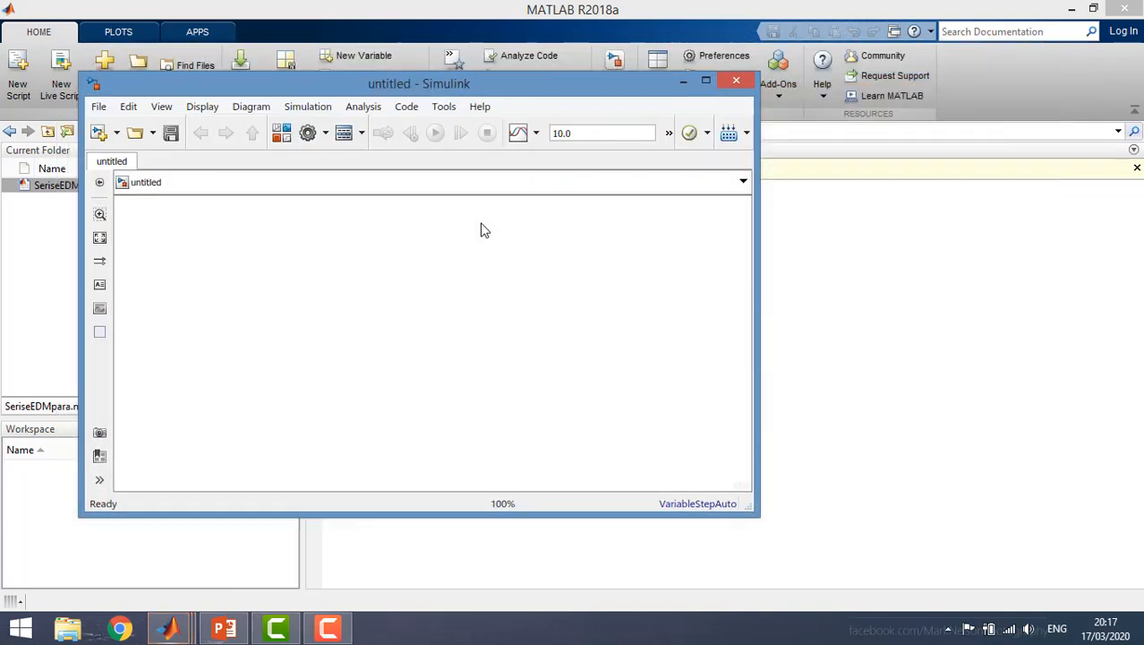
{"action": "left_click", "coordinate": [281, 134]}
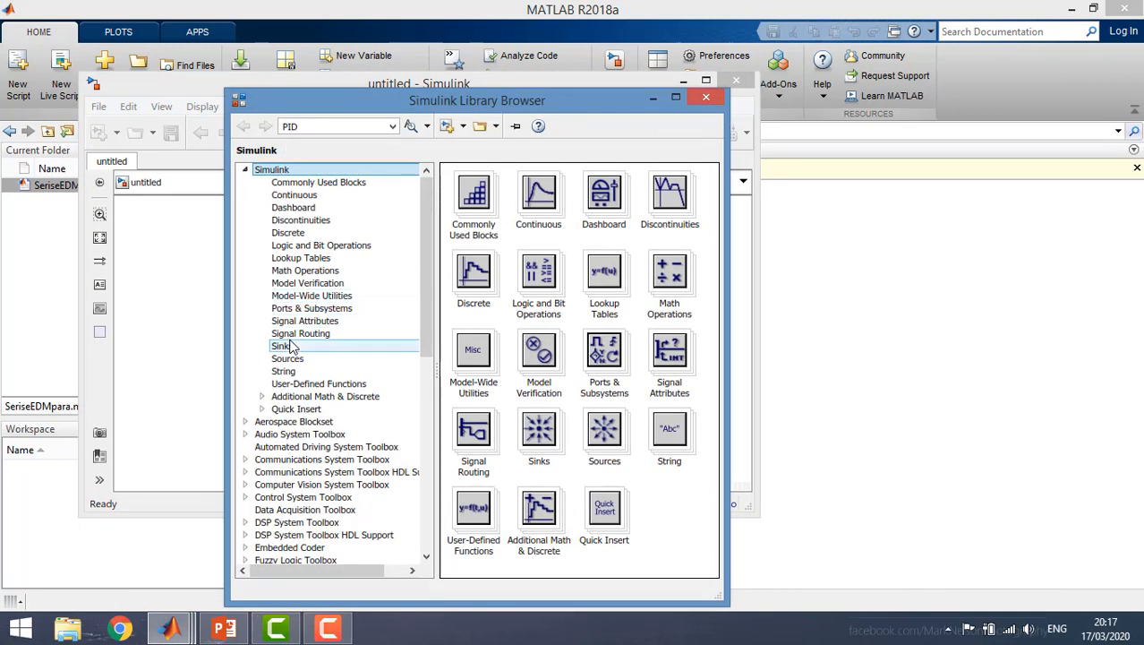
{"action": "left_click_drag", "start_coordinate": [398, 108], "coordinate": [830, 51]}
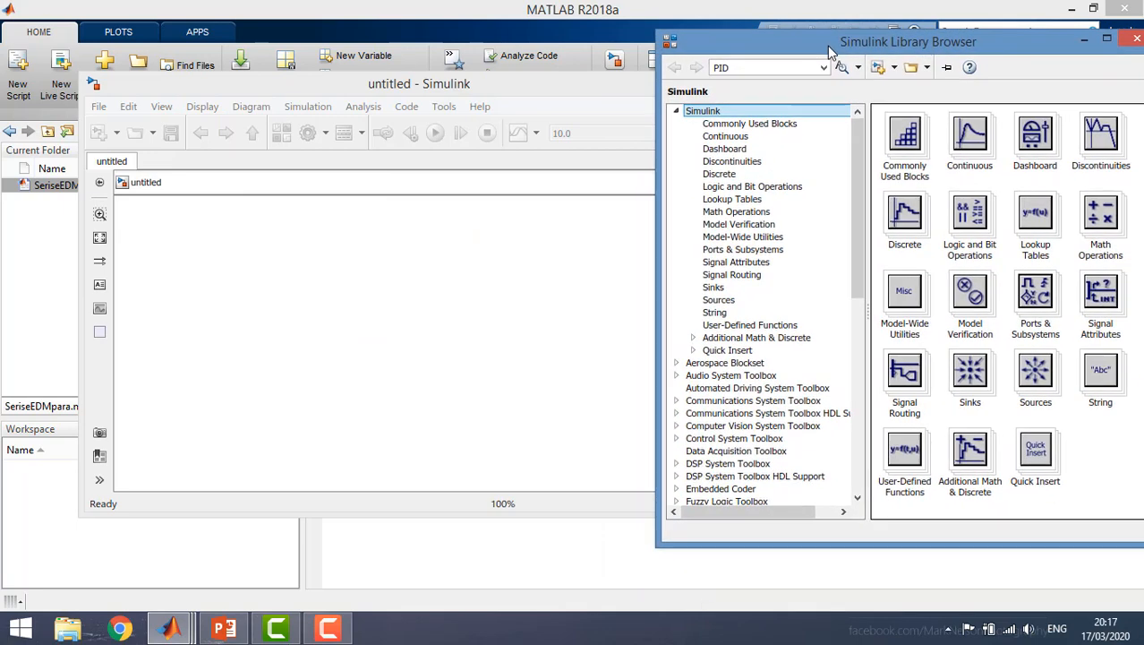
Step: Add a Scope block from the Sinks library and a Constant block from the Sources library to the model
{"action": "left_click", "coordinate": [713, 287]}
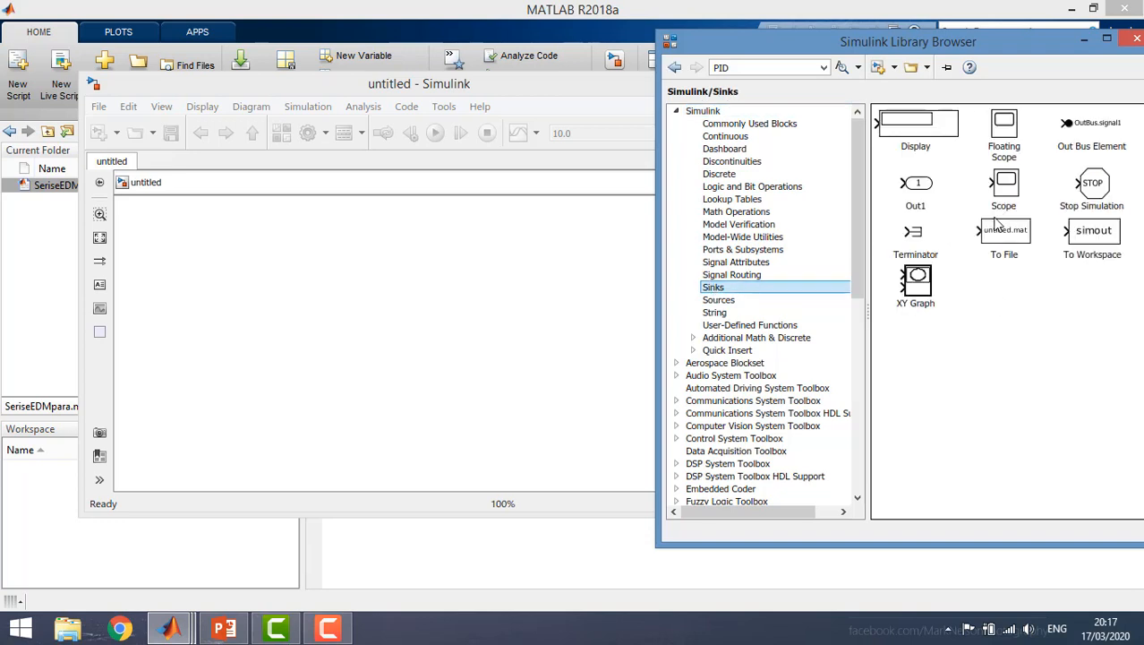
{"action": "left_click_drag", "start_coordinate": [997, 188], "coordinate": [532, 239]}
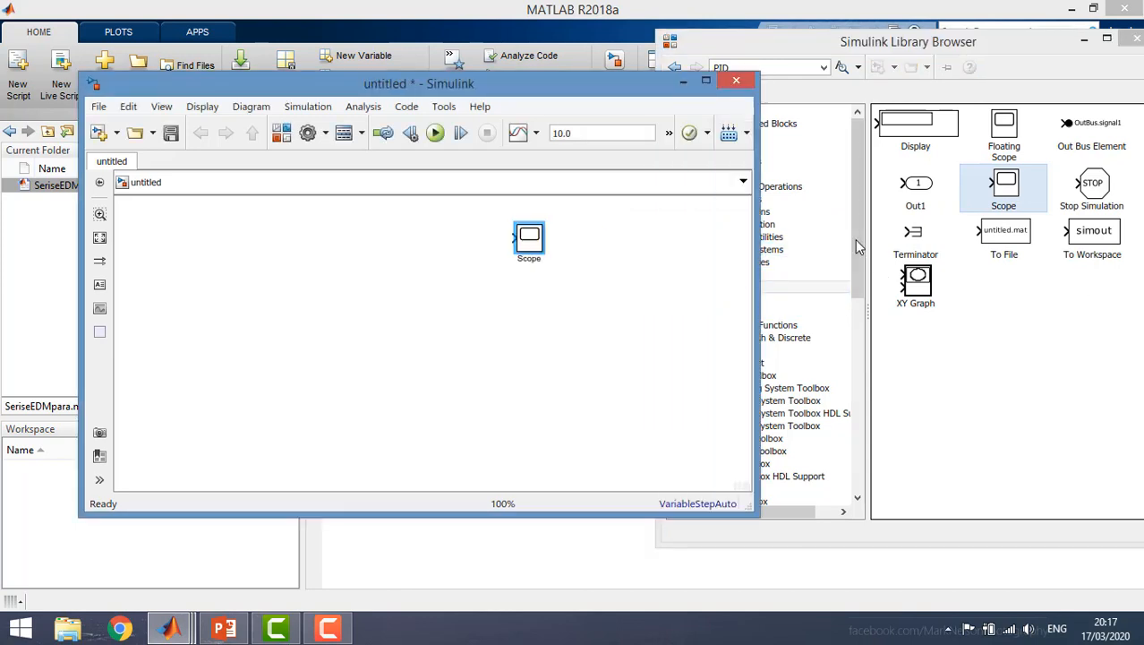
{"action": "left_click", "coordinate": [855, 239]}
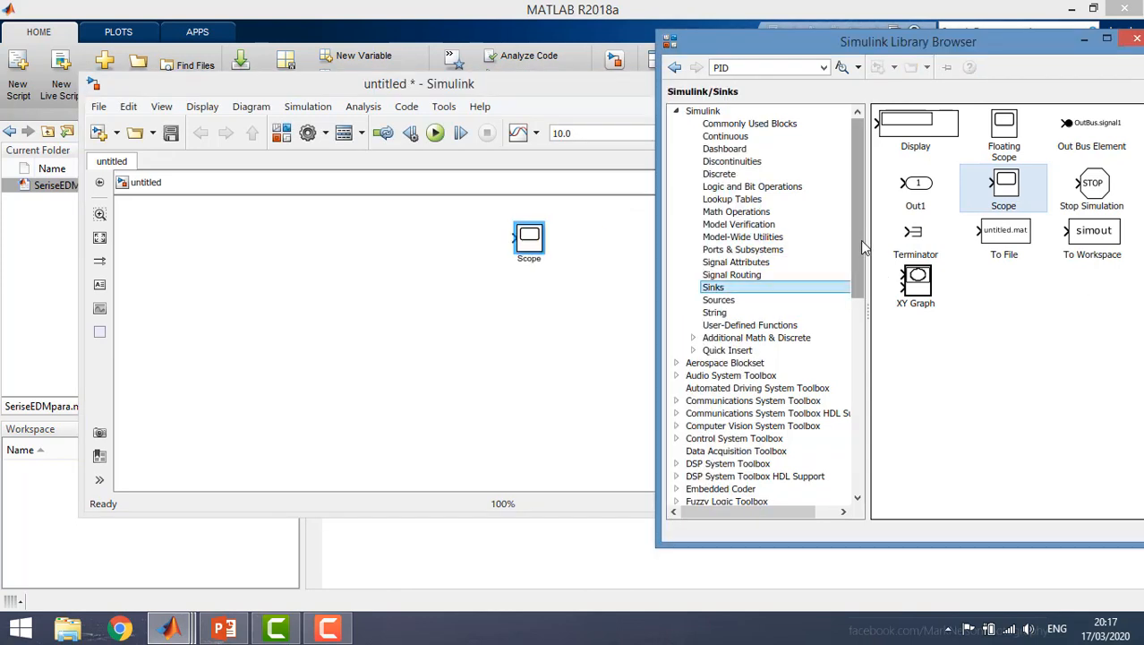
{"action": "left_click", "coordinate": [719, 301]}
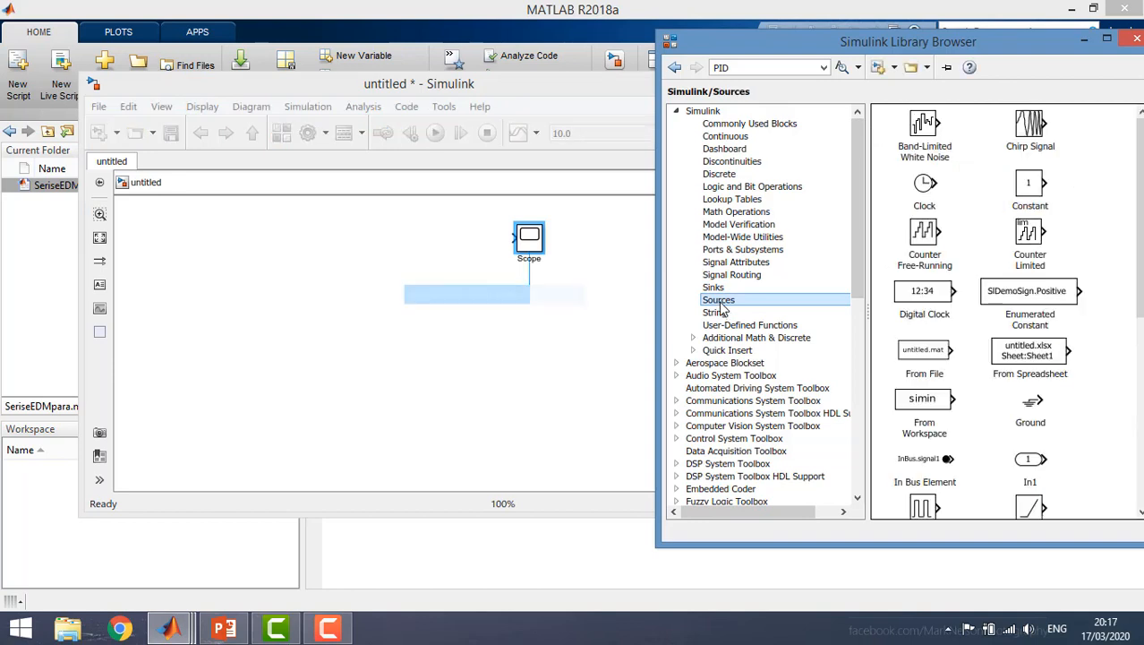
{"action": "left_click_drag", "start_coordinate": [1031, 184], "coordinate": [236, 280]}
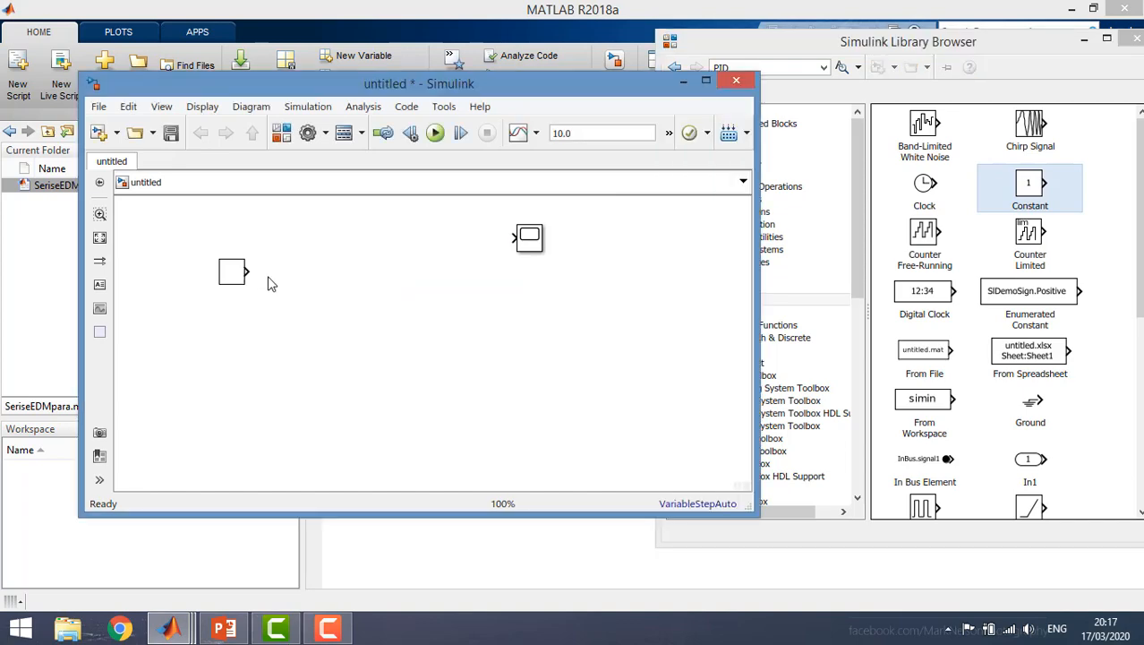
Step: Add a Transfer Fcn block from the Continuous library below and between the Constant and Scope blocks
{"action": "left_click", "coordinate": [925, 254]}
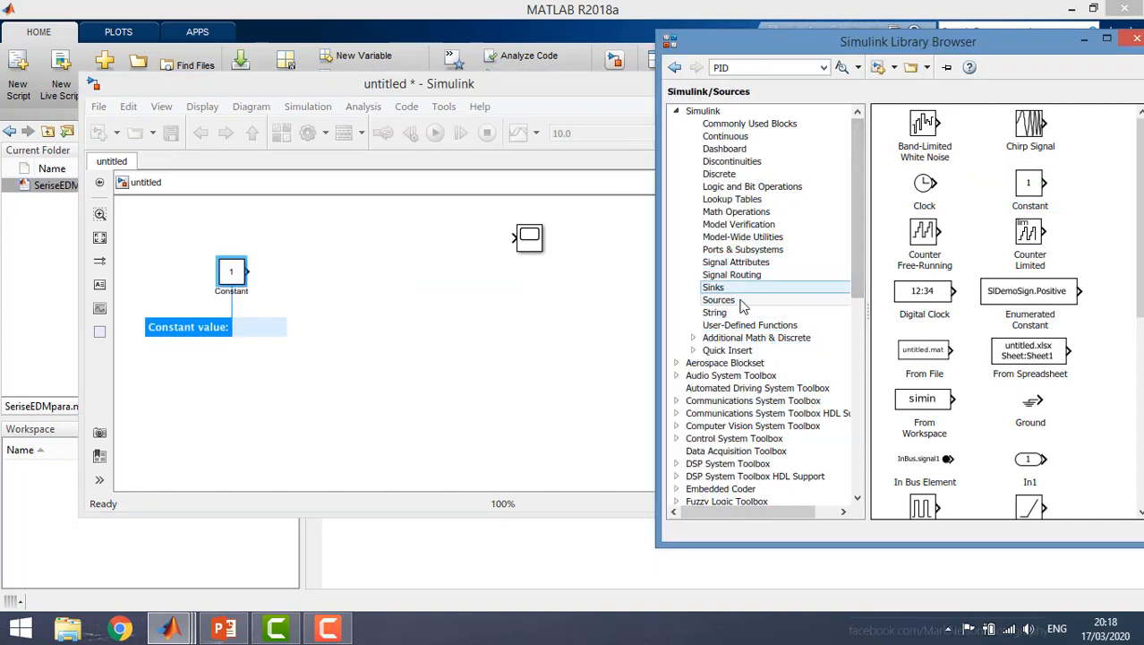
{"action": "left_click", "coordinate": [727, 137]}
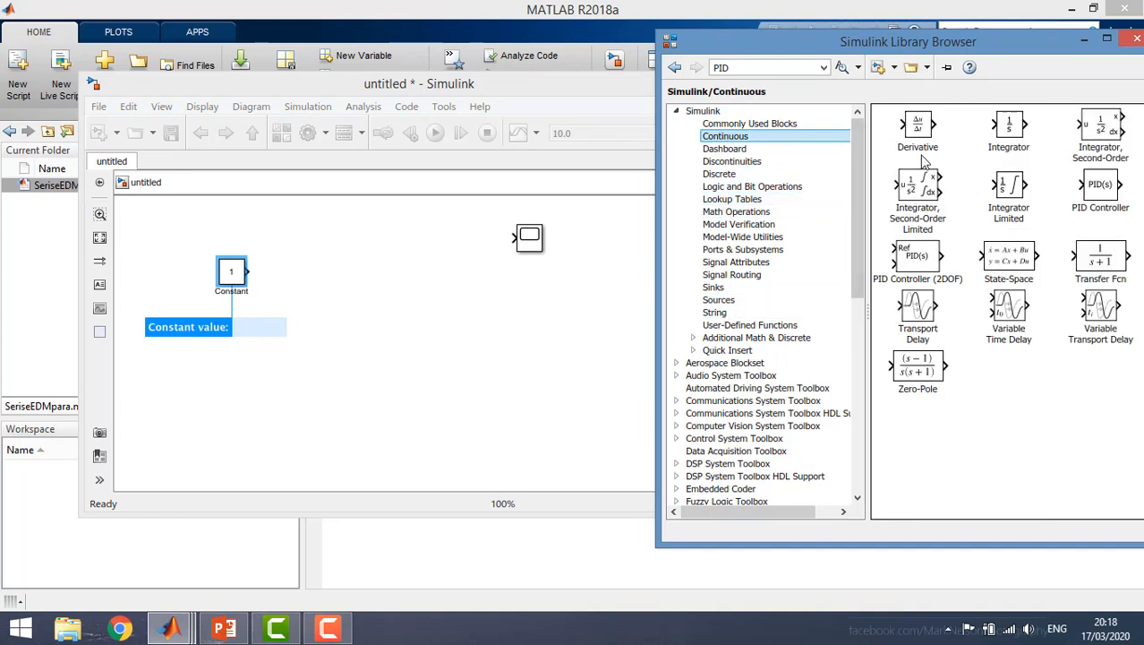
{"action": "left_click", "coordinate": [1105, 258]}
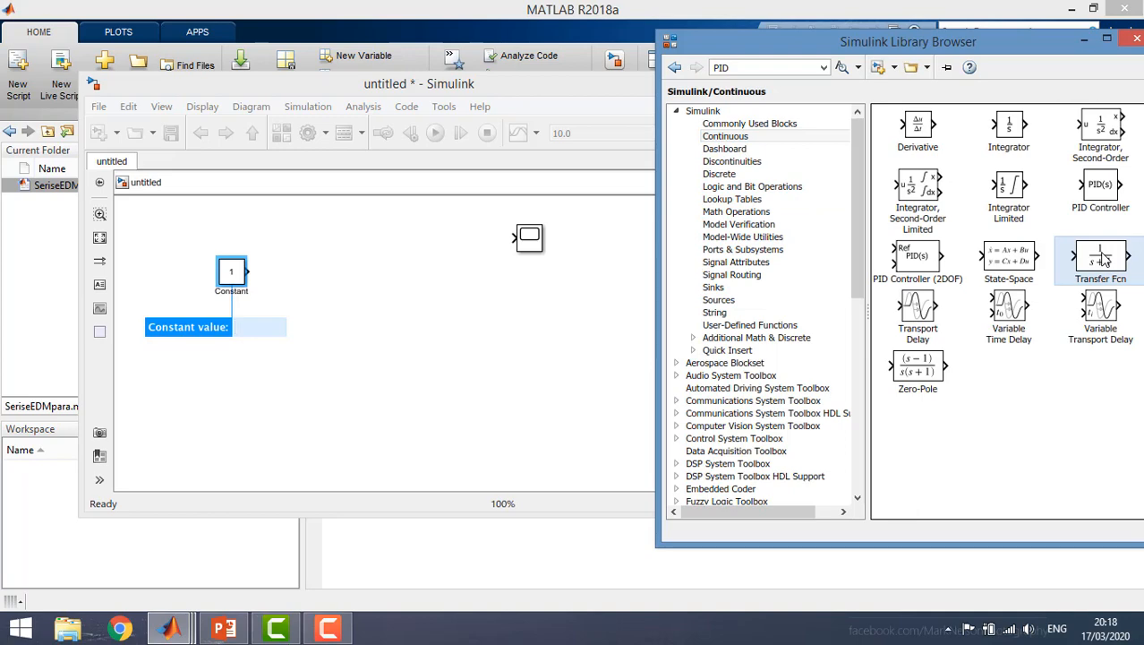
{"action": "left_click_drag", "start_coordinate": [1105, 258], "coordinate": [363, 326]}
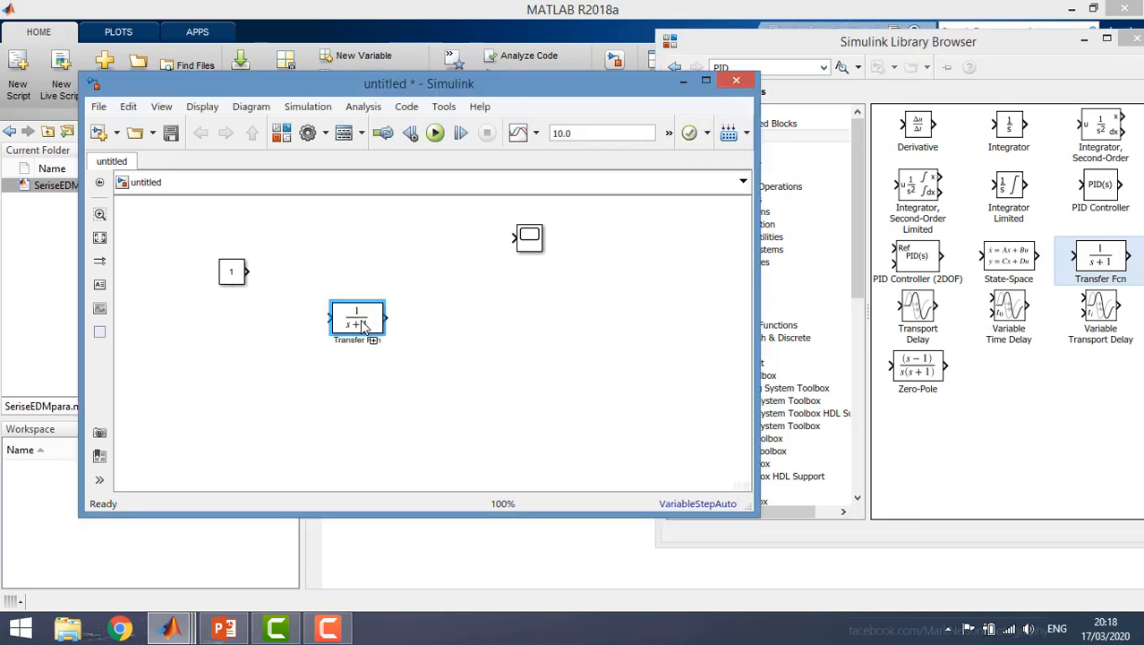
Step: Add Gain, Divide and Sum blocks from the Math Operations library to the model
{"action": "left_click", "coordinate": [857, 219]}
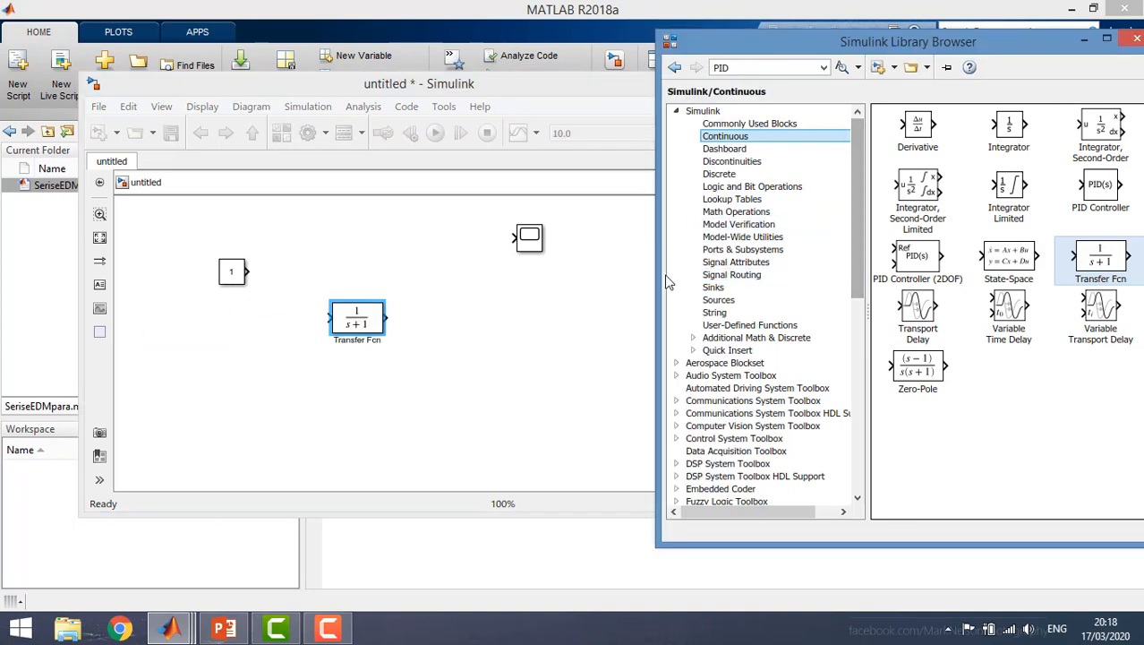
{"action": "left_click", "coordinate": [715, 213]}
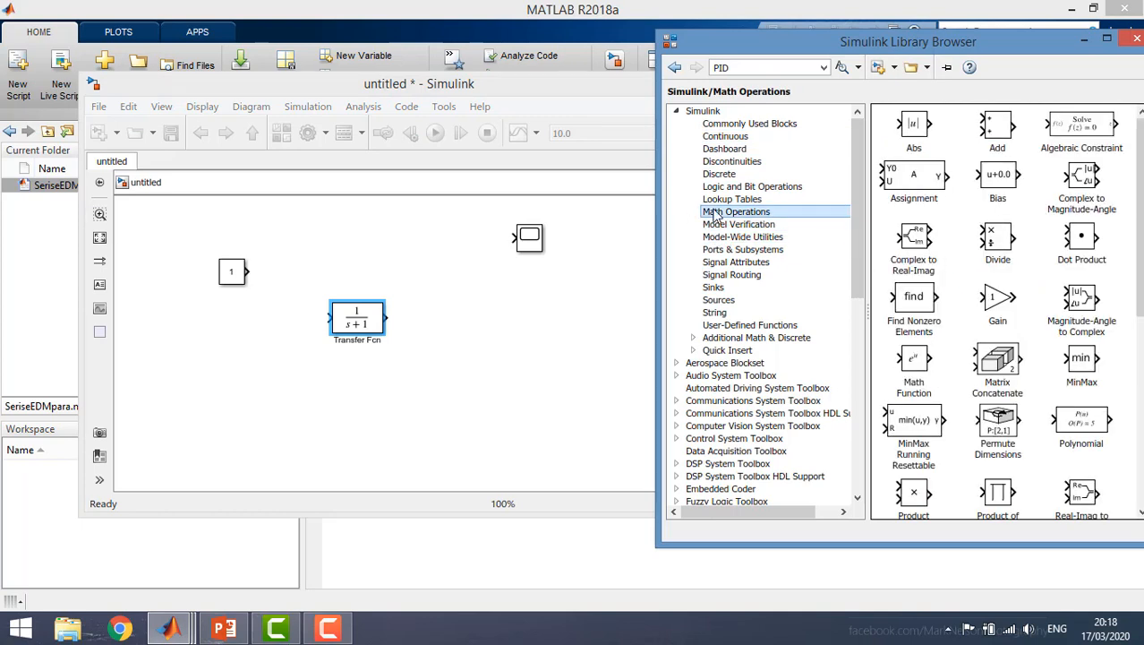
{"action": "left_click_drag", "start_coordinate": [994, 301], "coordinate": [580, 309]}
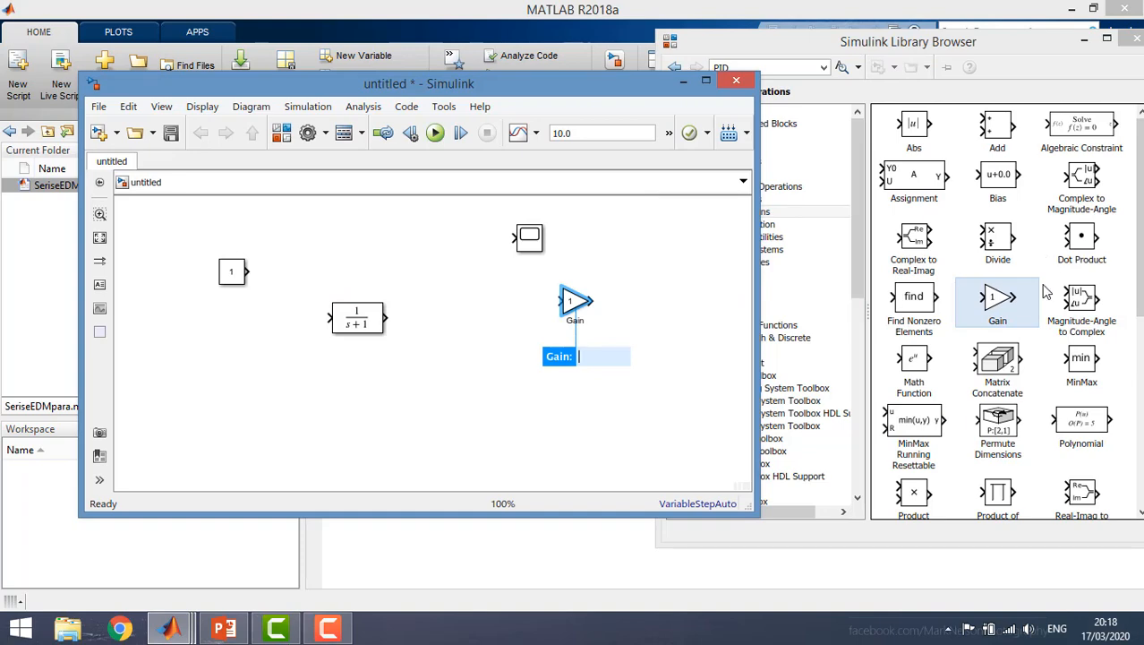
{"action": "left_click_drag", "start_coordinate": [997, 239], "coordinate": [479, 346]}
{"action": "left_click_drag", "start_coordinate": [1140, 215], "coordinate": [1139, 387]}
{"action": "left_click_drag", "start_coordinate": [997, 385], "coordinate": [483, 243]}
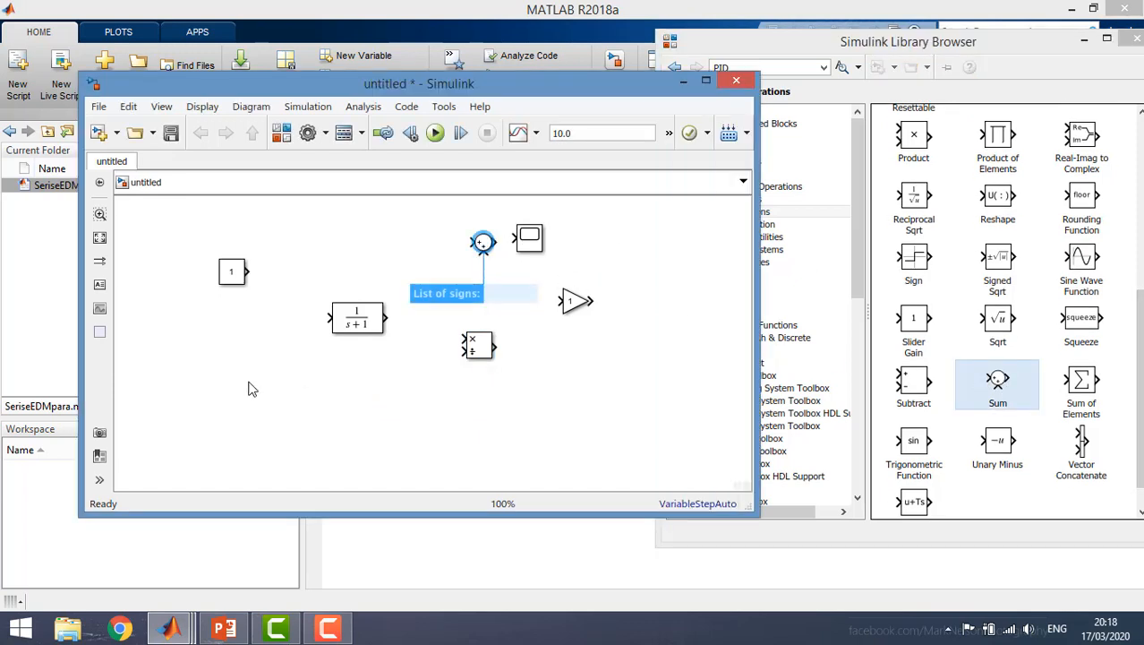
Step: Duplicate the Sum block and line up the Constant and both Sum blocks in one row, with the Constant first
{"action": "left_click_drag", "start_coordinate": [483, 243], "coordinate": [307, 259]}
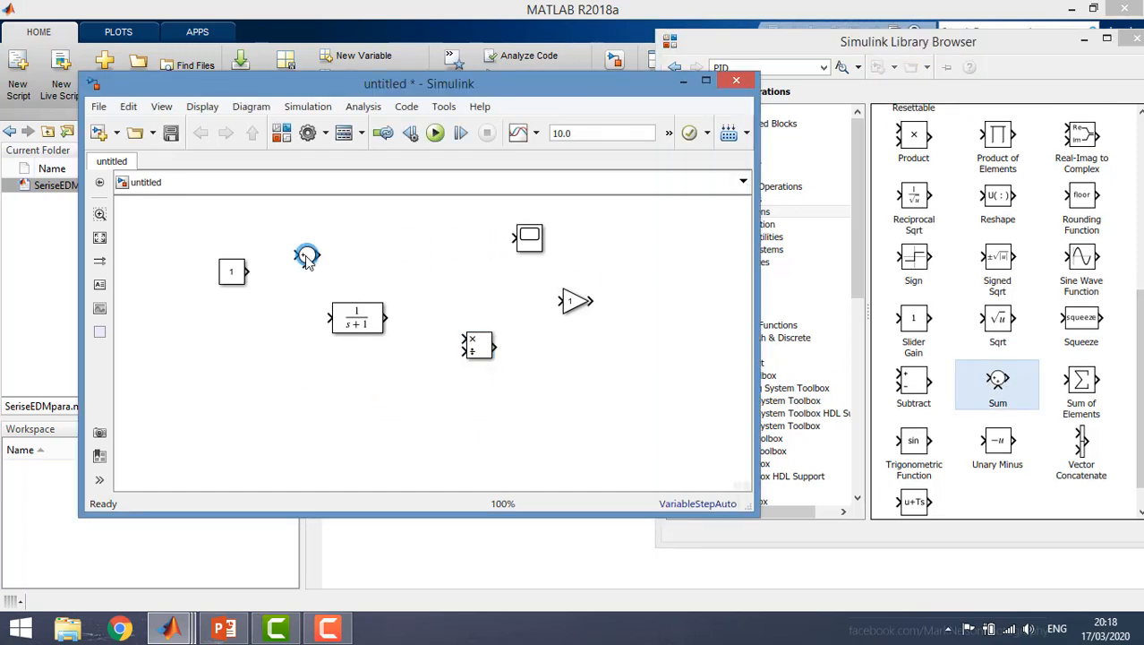
{"action": "left_click", "coordinate": [306, 259]}
{"action": "left_click_drag", "start_coordinate": [306, 259], "coordinate": [322, 254]}
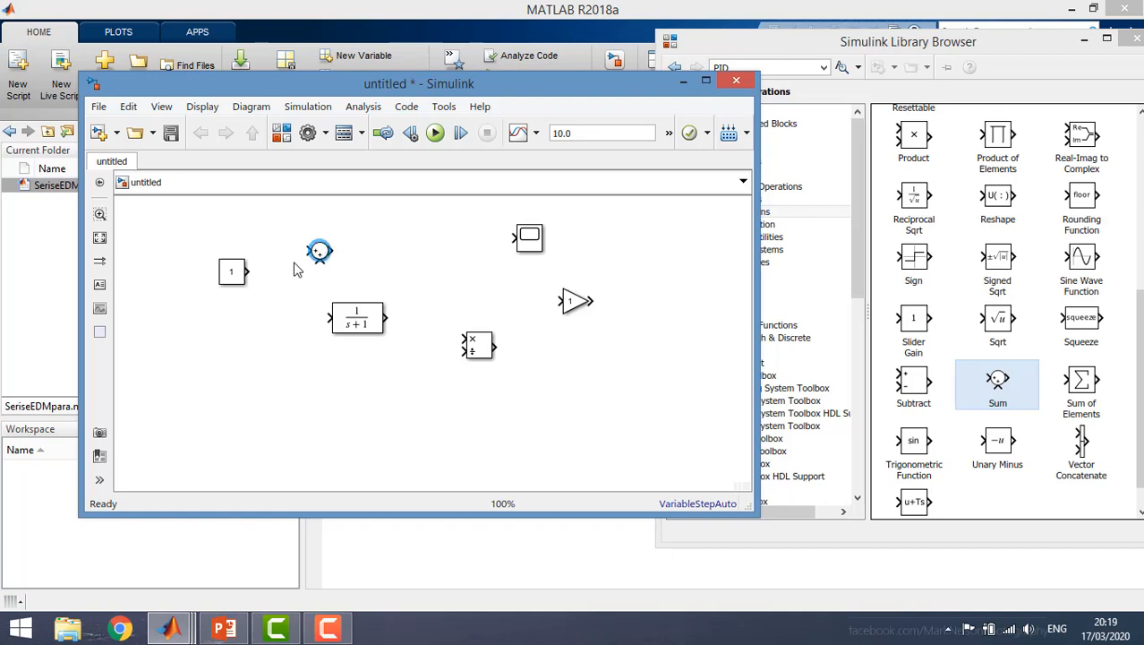
{"action": "left_click", "coordinate": [428, 263]}
{"action": "key", "text": "ctrl+v"}
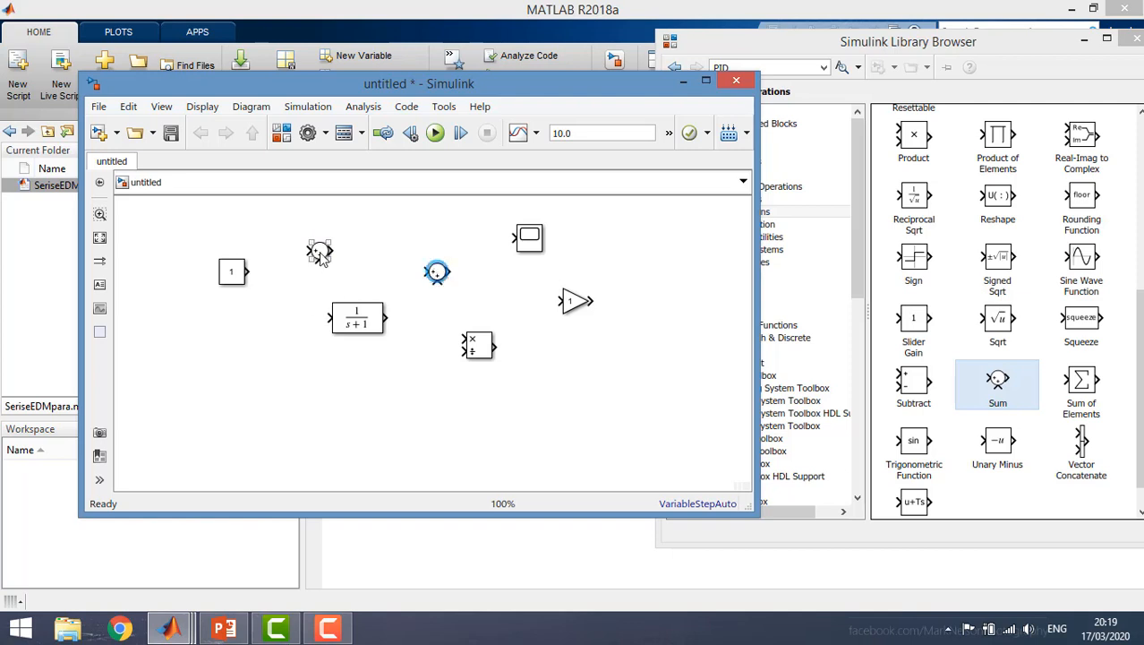
{"action": "left_click_drag", "start_coordinate": [320, 260], "coordinate": [185, 275]}
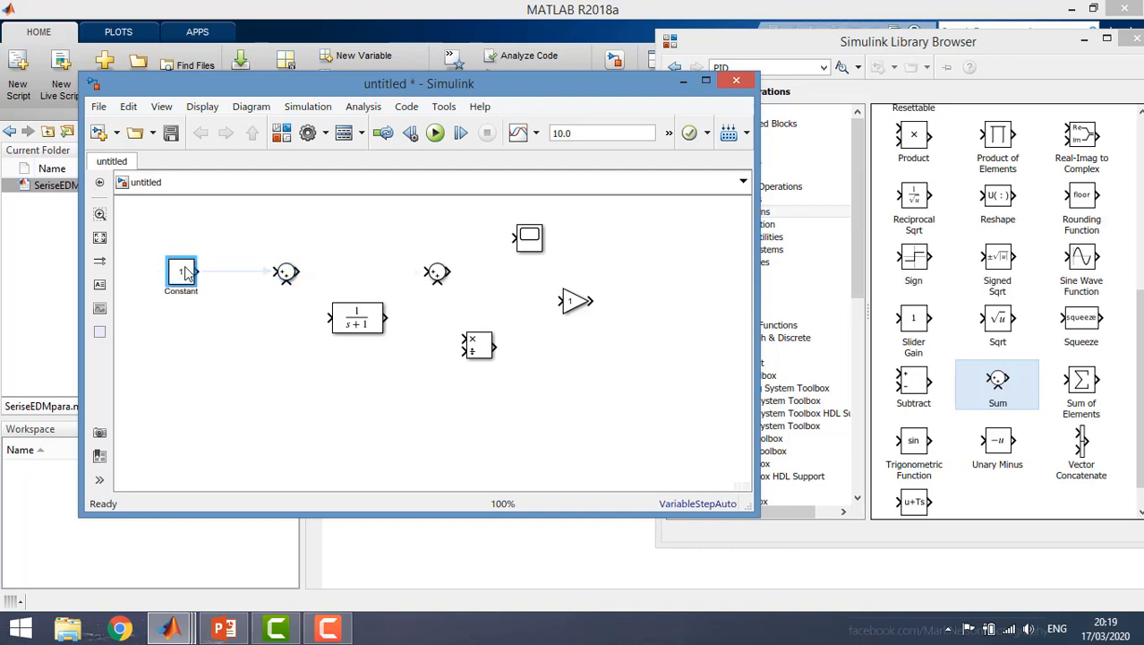
Step: Set the Constant block's value to Va
{"action": "double_click", "coordinate": [176, 276]}
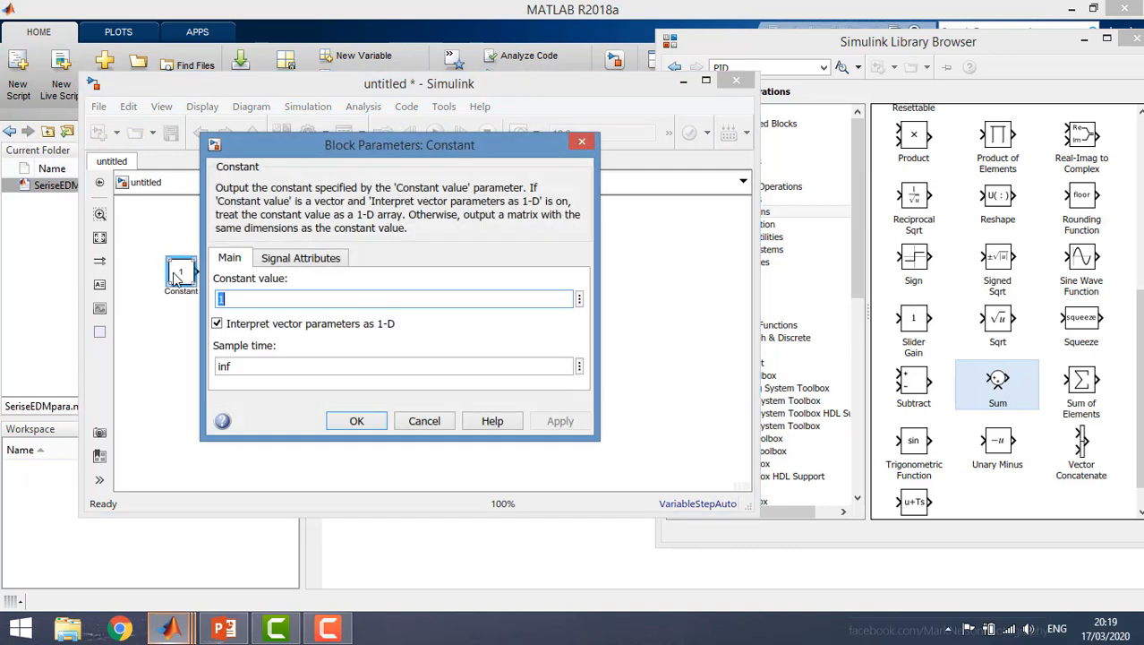
{"action": "type", "text": "V"}
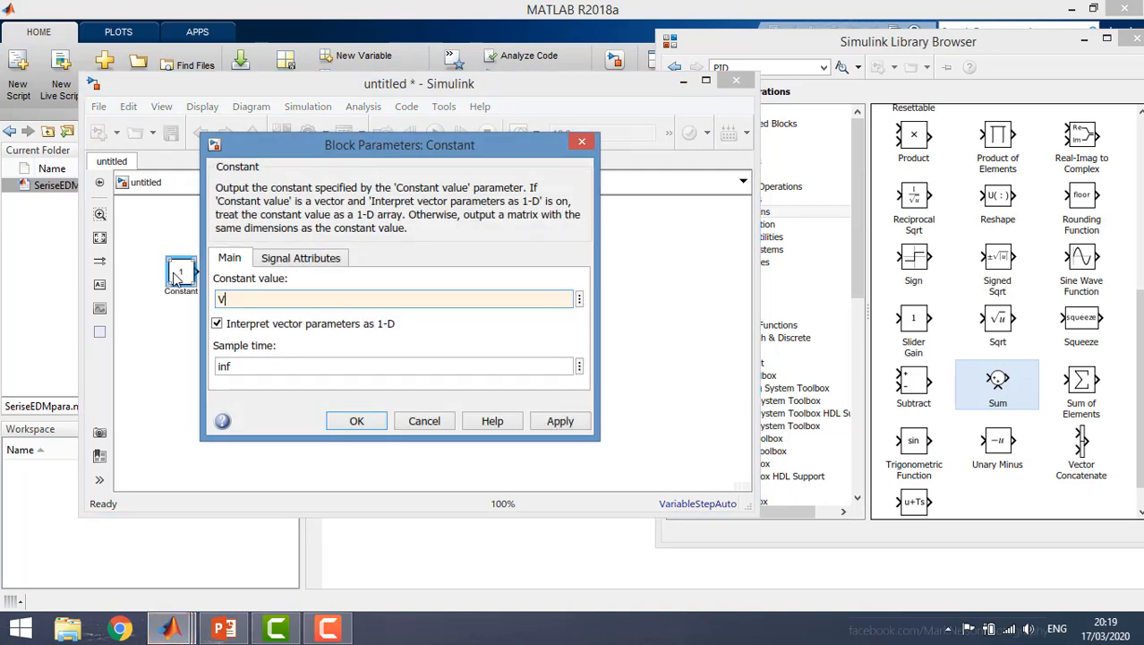
{"action": "type", "text": "a"}
{"action": "key", "text": "Return"}
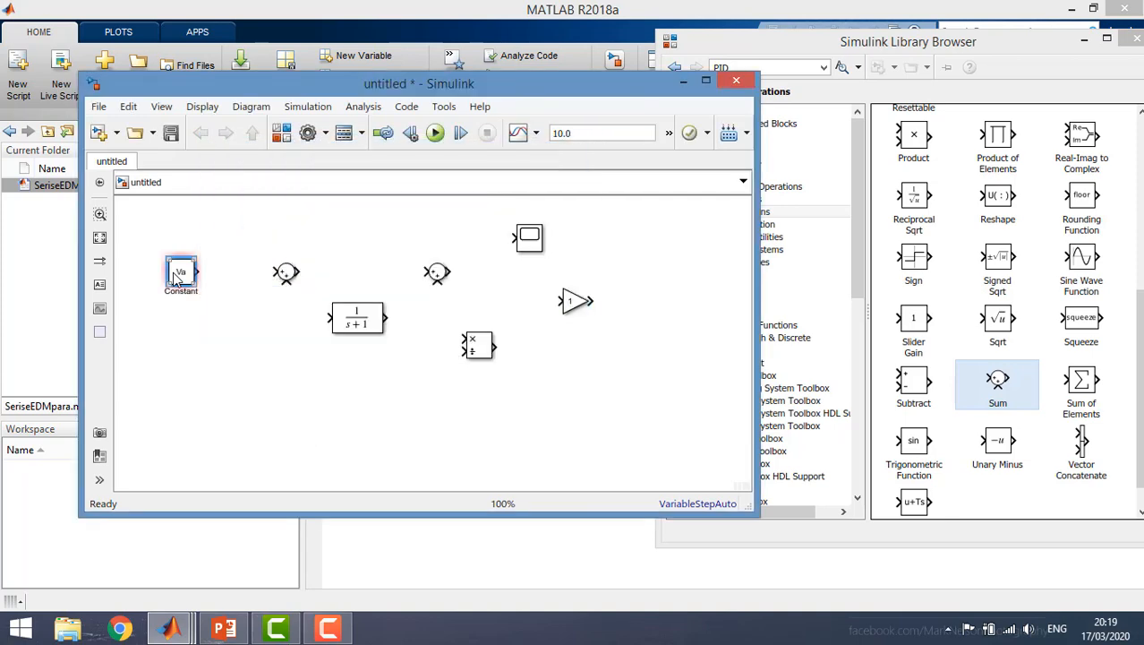
Step: Duplicate the Va constant, set the copy's value to Vf and place it directly below Va
{"action": "left_click_drag", "start_coordinate": [175, 278], "coordinate": [209, 332]}
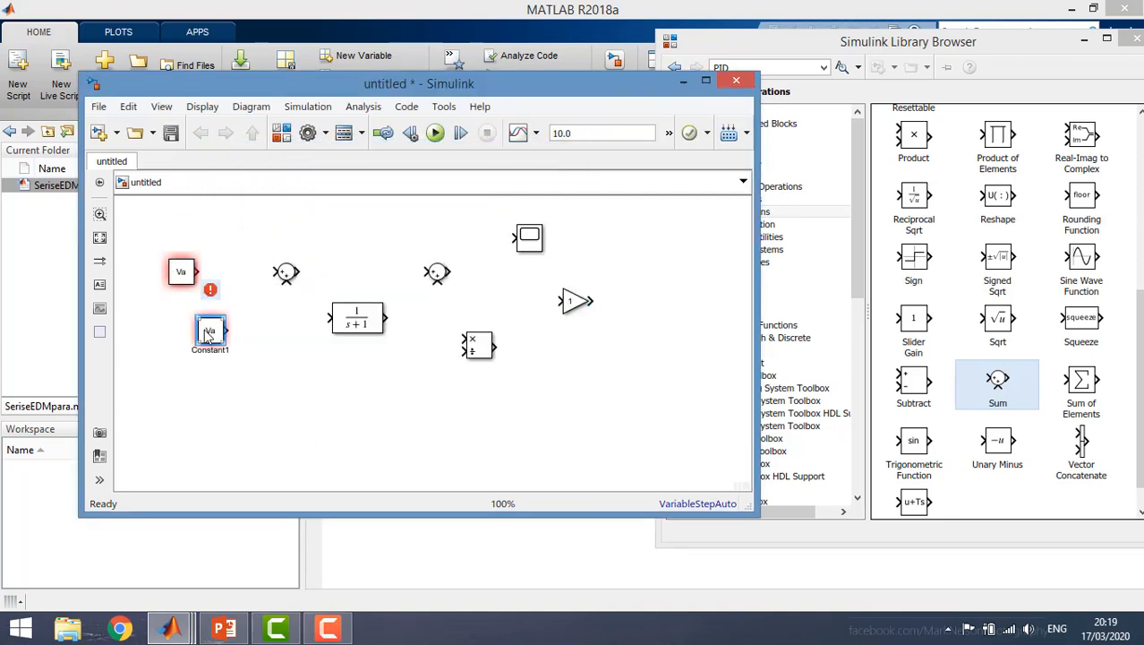
{"action": "double_click", "coordinate": [208, 333]}
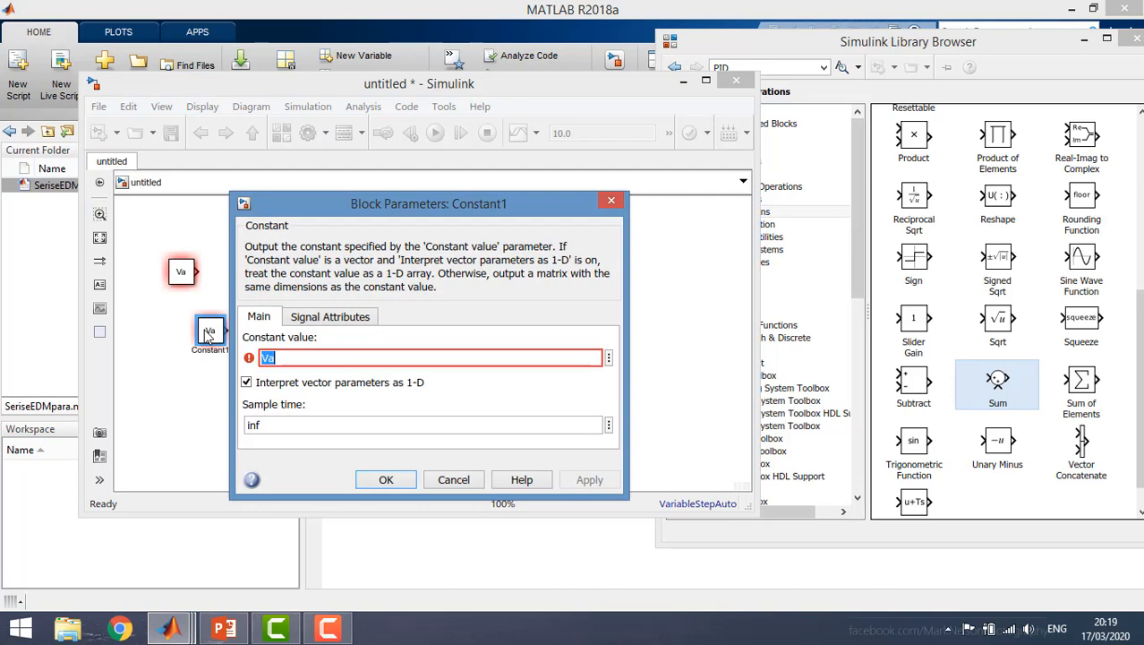
{"action": "type", "text": "V"}
{"action": "key", "text": "Return"}
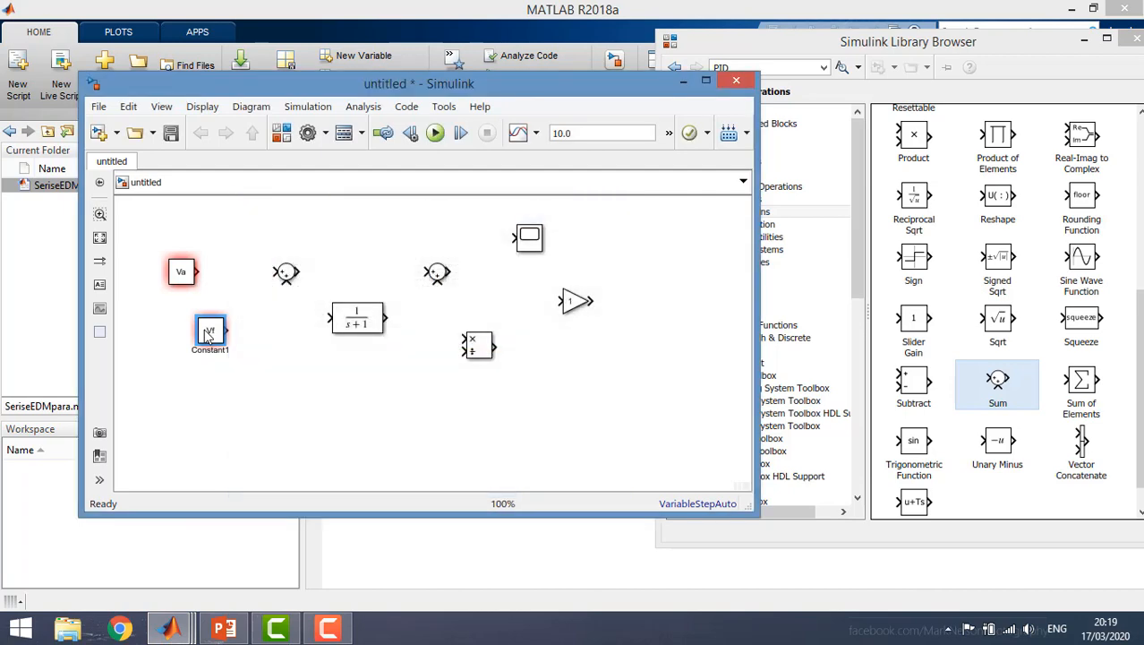
{"action": "left_click_drag", "start_coordinate": [208, 332], "coordinate": [180, 320]}
Step: Move the first Sum block closer to Va and set its list of signs to |++-
{"action": "left_click_drag", "start_coordinate": [285, 274], "coordinate": [253, 279]}
{"action": "double_click", "coordinate": [253, 274]}
{"action": "double_click", "coordinate": [313, 303]}
{"action": "left_click", "coordinate": [312, 303]}
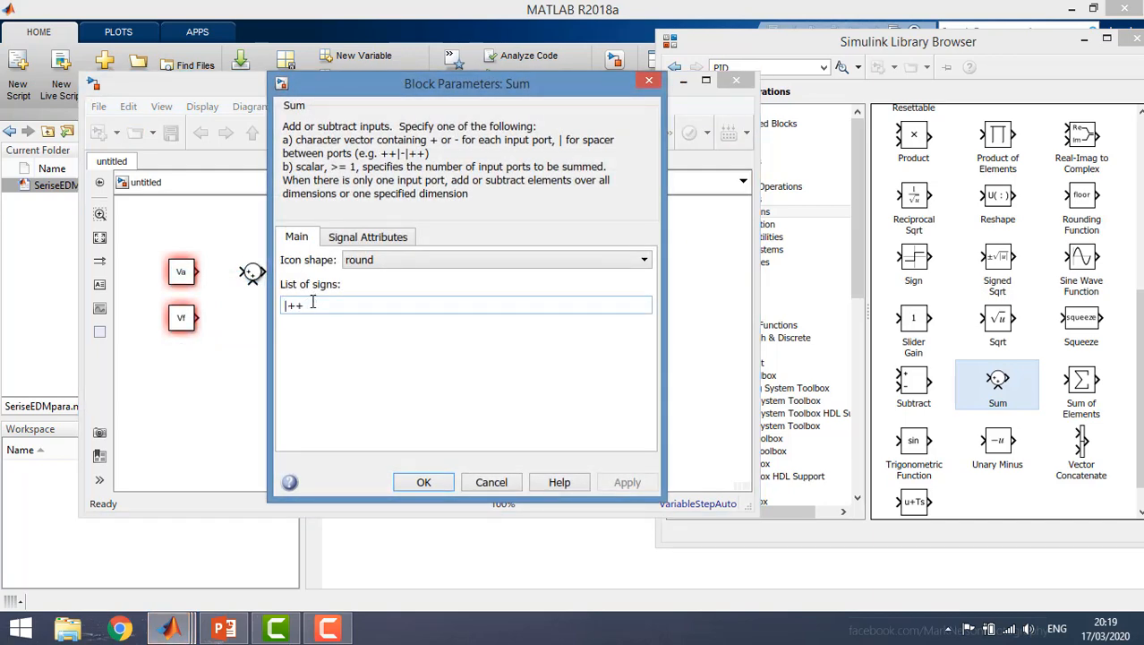
{"action": "type", "text": "-"}
{"action": "key", "text": "Return"}
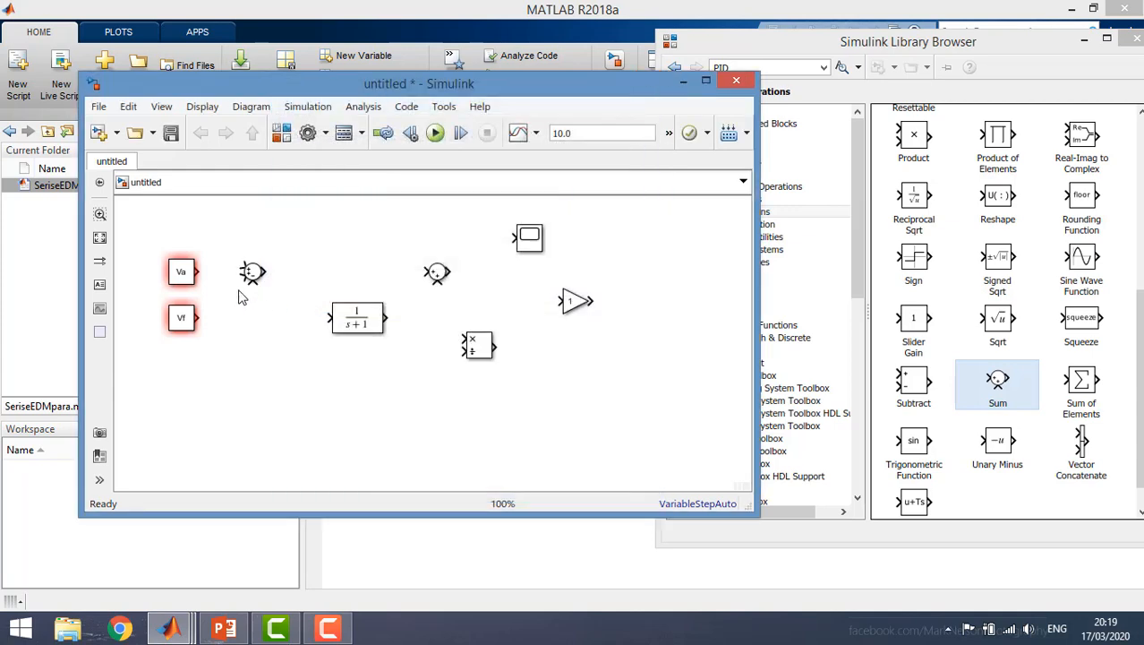
Step: Enlarge the first Sum block and connect the Va and Vf constants to its two plus inputs
{"action": "left_click", "coordinate": [255, 277]}
{"action": "mouse_move", "coordinate": [260, 279]}
{"action": "left_mouse_down"}
{"action": "mouse_move", "coordinate": [270, 297]}
{"action": "mouse_move", "coordinate": [199, 271]}
{"action": "mouse_move", "coordinate": [202, 314]}
{"action": "left_mouse_up"}
{"action": "left_click", "coordinate": [253, 291]}
Step: Move the Gain block between the two Sum blocks and set its gain to LAF
{"action": "left_click_drag", "start_coordinate": [575, 301], "coordinate": [367, 269]}
{"action": "double_click", "coordinate": [367, 273]}
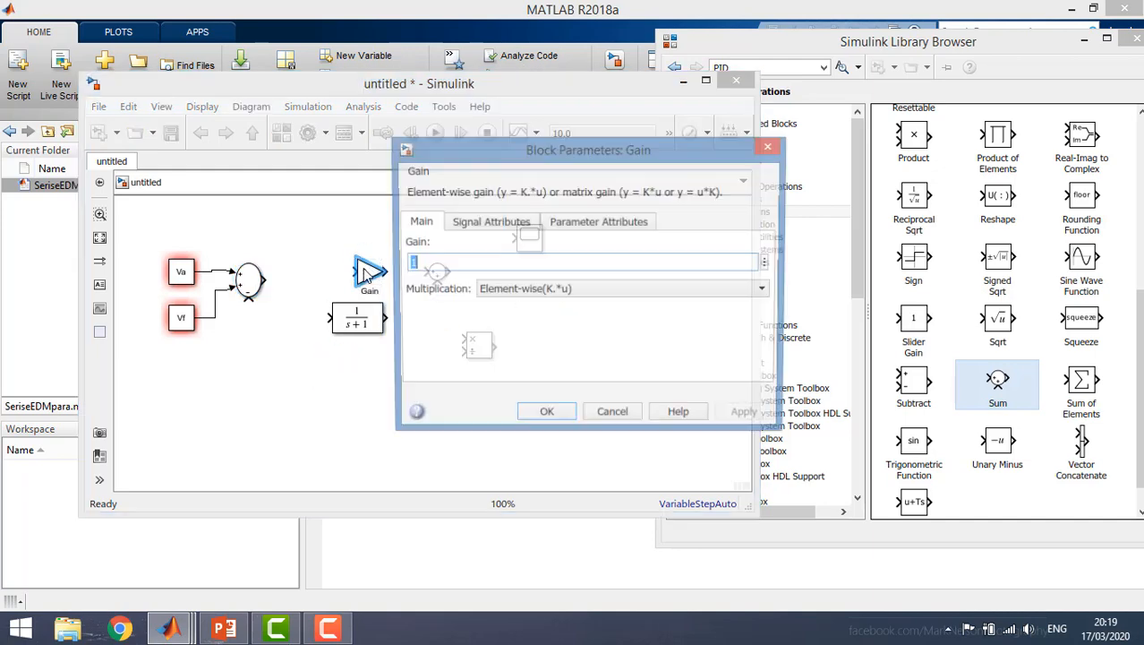
{"action": "type", "text": "L"}
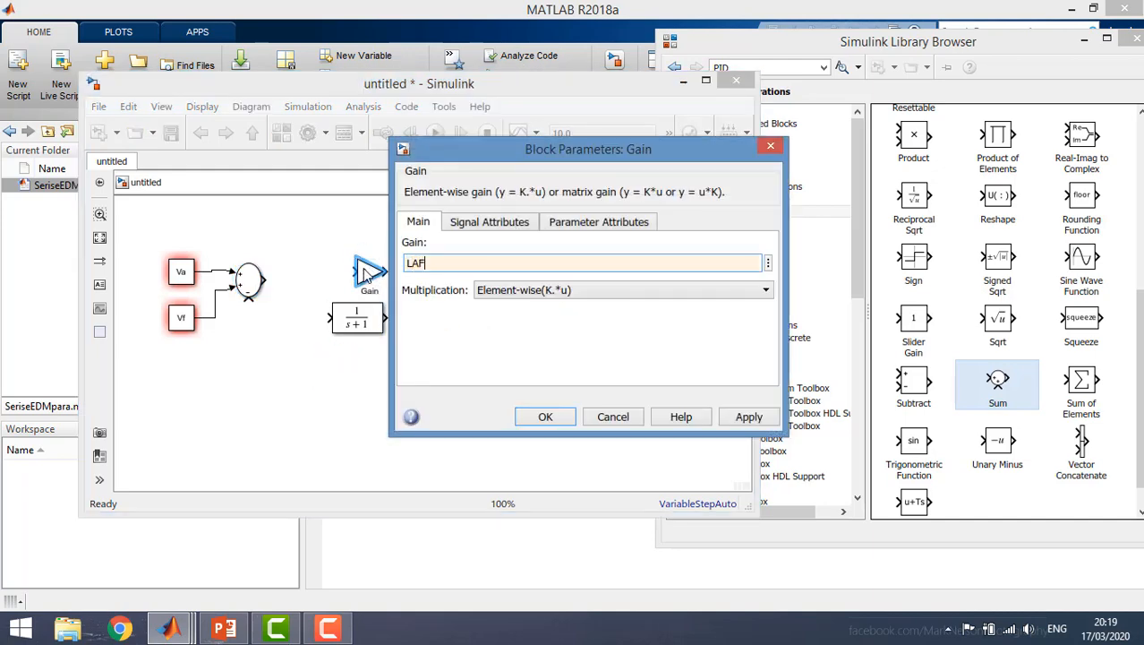
{"action": "type", "text": "AF"}
{"action": "left_click", "coordinate": [543, 417]}
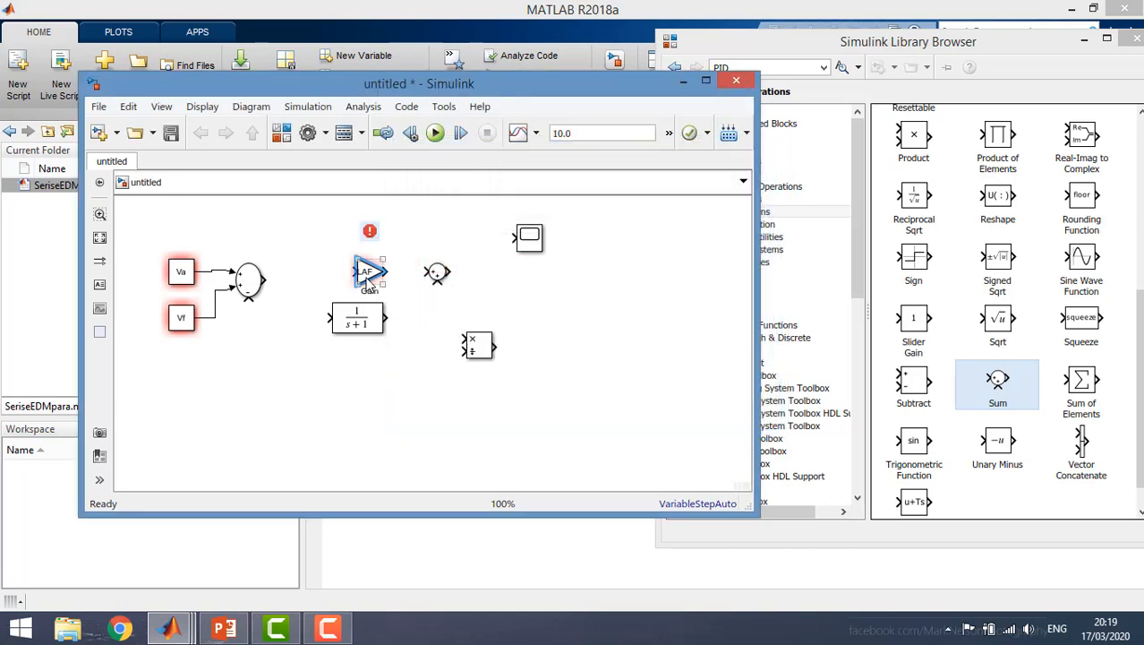
Step: Duplicate the LAF gain, place the copy below the Transfer Fcn and flip it horizontally
{"action": "key", "text": "ctrl+c"}
{"action": "key", "text": "ctrl+v"}
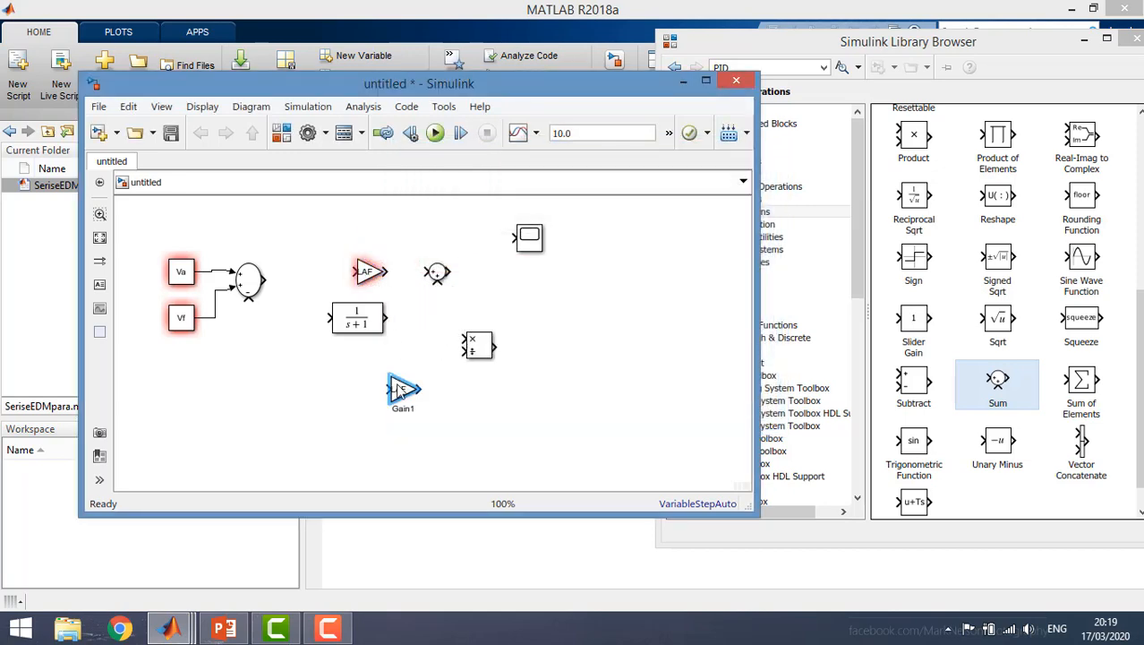
{"action": "left_click", "coordinate": [400, 388]}
{"action": "right_click", "coordinate": [400, 390]}
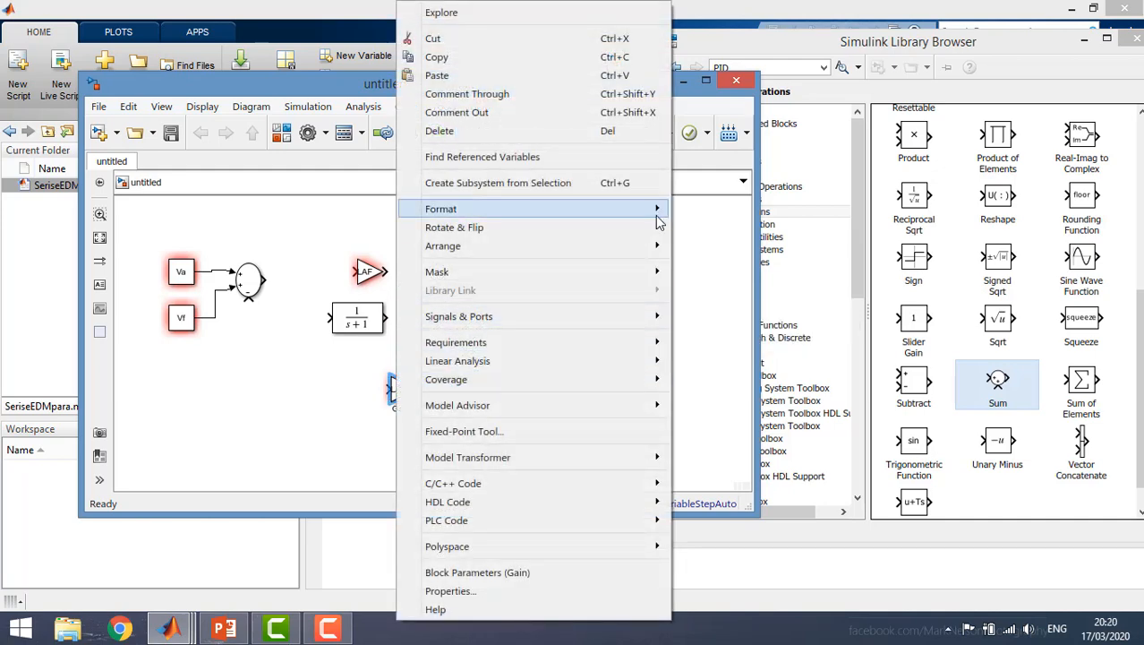
{"action": "mouse_move", "coordinate": [659, 229]}
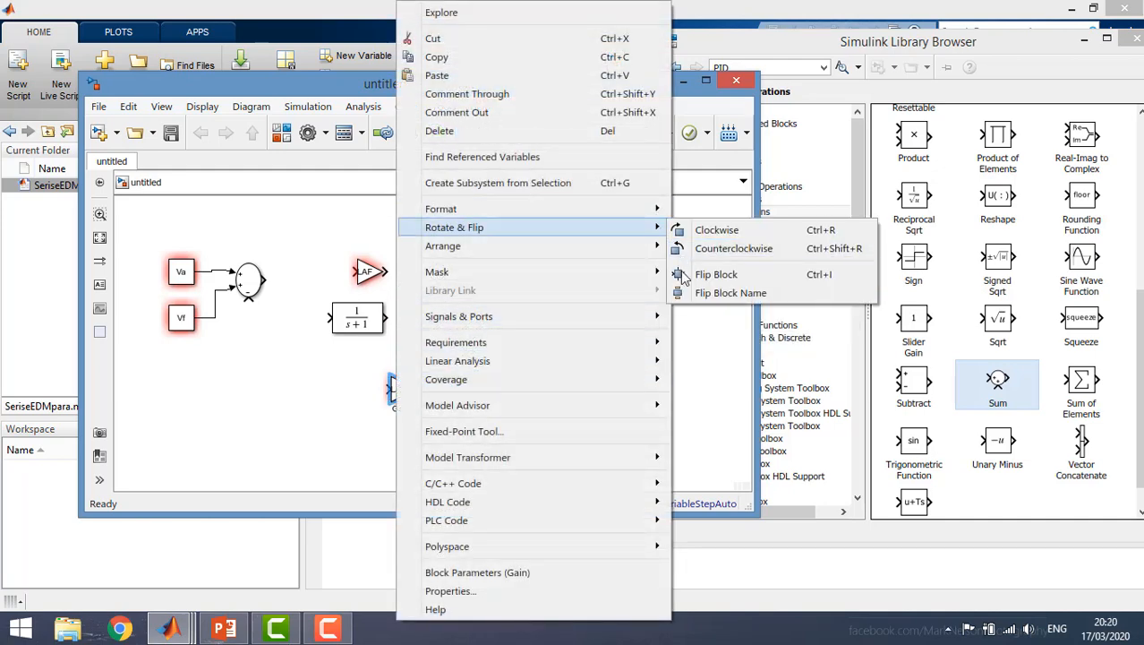
{"action": "left_click", "coordinate": [714, 274]}
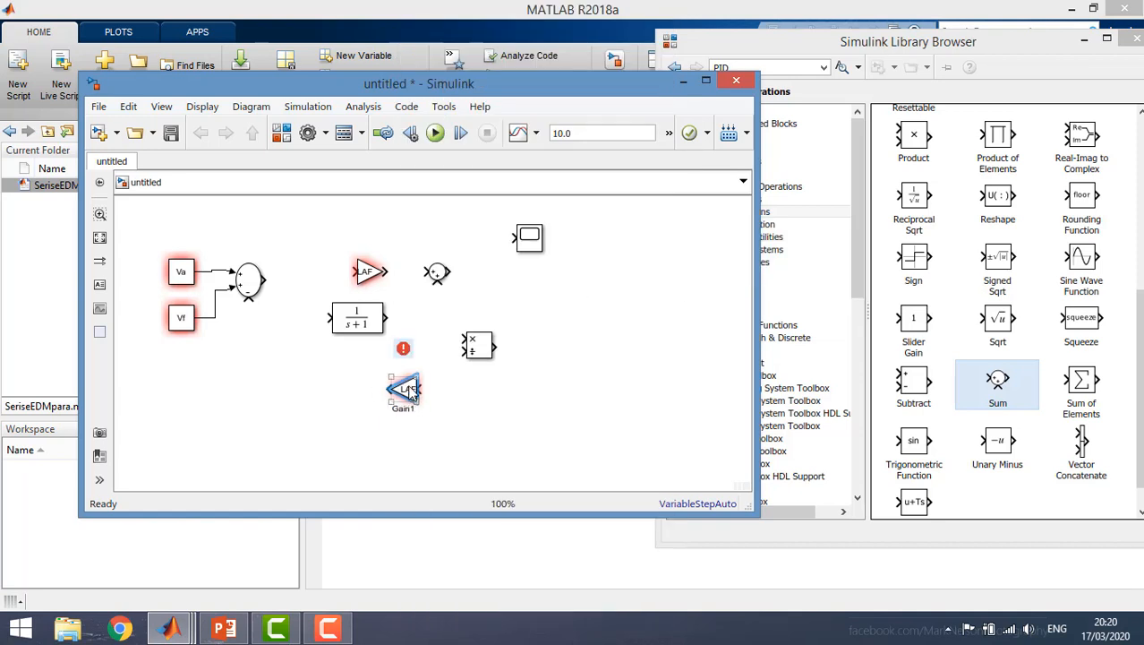
Step: Move the flipped LAF gain under the Transfer Fcn's near end, the Divide block above it, and shift the upper LAF gain and second Sum rightward
{"action": "left_click_drag", "start_coordinate": [407, 392], "coordinate": [311, 387]}
{"action": "left_click", "coordinate": [479, 349]}
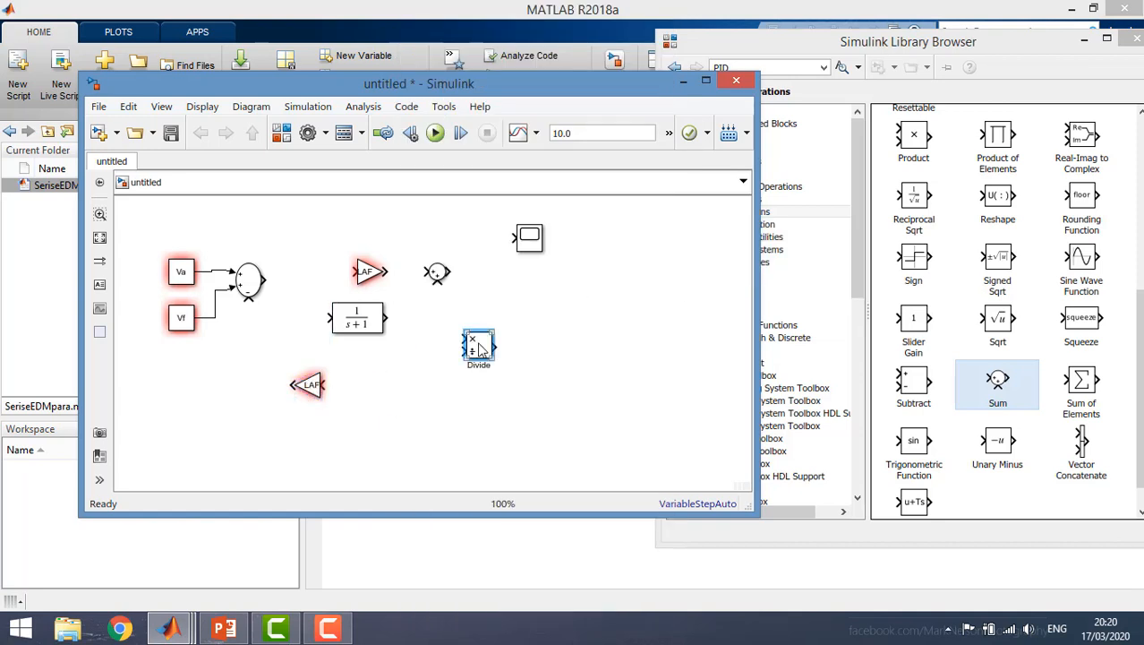
{"action": "left_click_drag", "start_coordinate": [481, 349], "coordinate": [315, 239]}
{"action": "left_click_drag", "start_coordinate": [437, 268], "coordinate": [471, 269]}
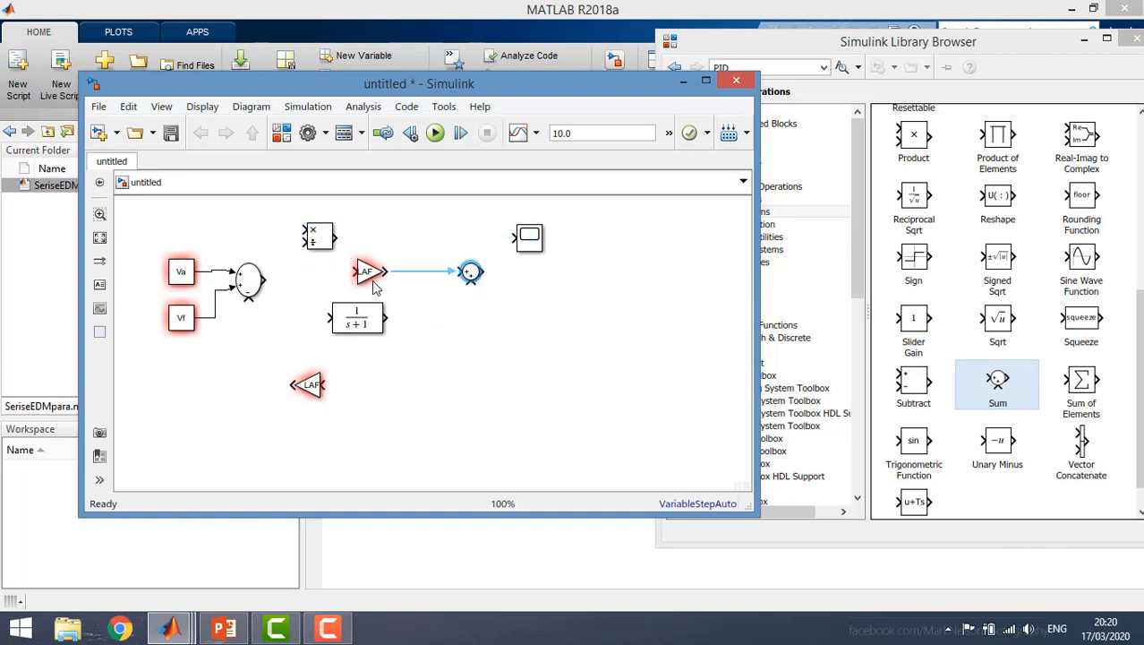
{"action": "left_click_drag", "start_coordinate": [375, 285], "coordinate": [416, 284]}
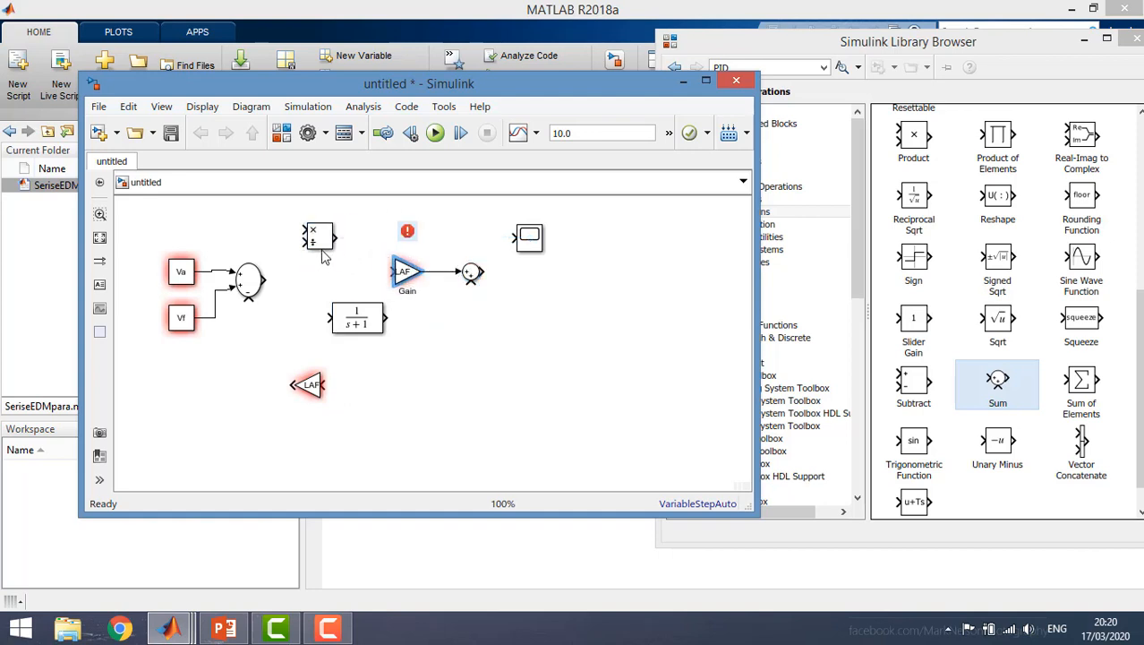
Step: Place the Divide block directly before the upper LAF gain, with its output connected to the gain's input
{"action": "left_click_drag", "start_coordinate": [331, 247], "coordinate": [434, 274]}
{"action": "left_click", "coordinate": [408, 274]}
{"action": "left_click_drag", "start_coordinate": [357, 273], "coordinate": [390, 273]}
Step: Place the Transfer Fcn between the first Sum and the Divide block and set its denominator coefficients to [(LAA+LFF) (ra+rf)]
{"action": "left_click", "coordinate": [356, 320]}
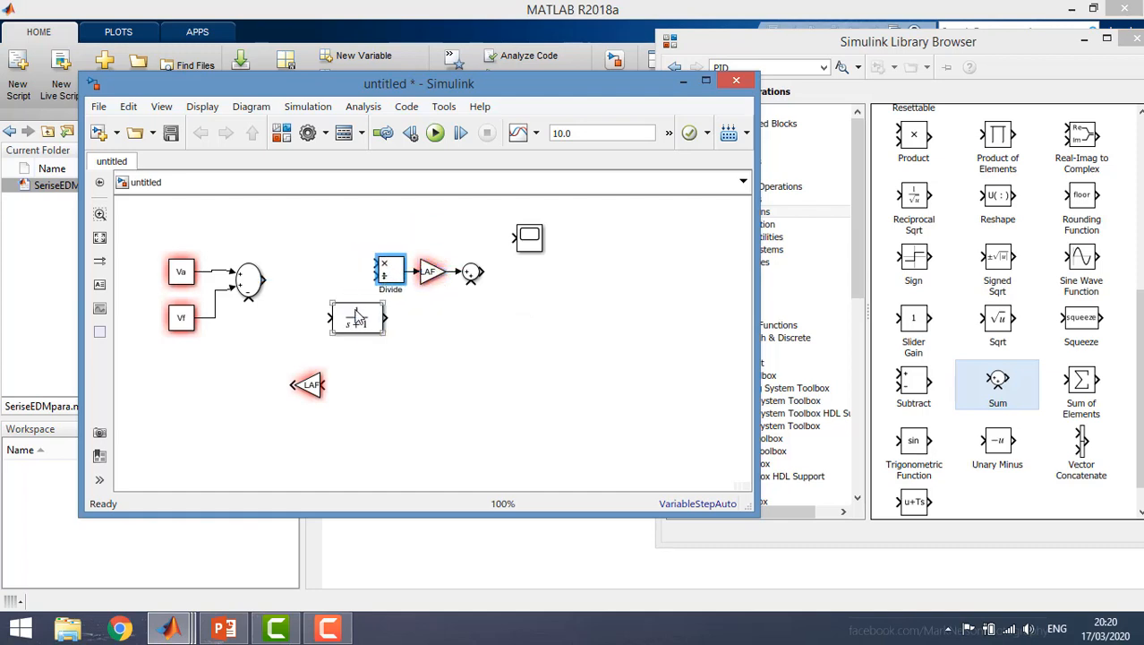
{"action": "left_click_drag", "start_coordinate": [357, 318], "coordinate": [315, 266]}
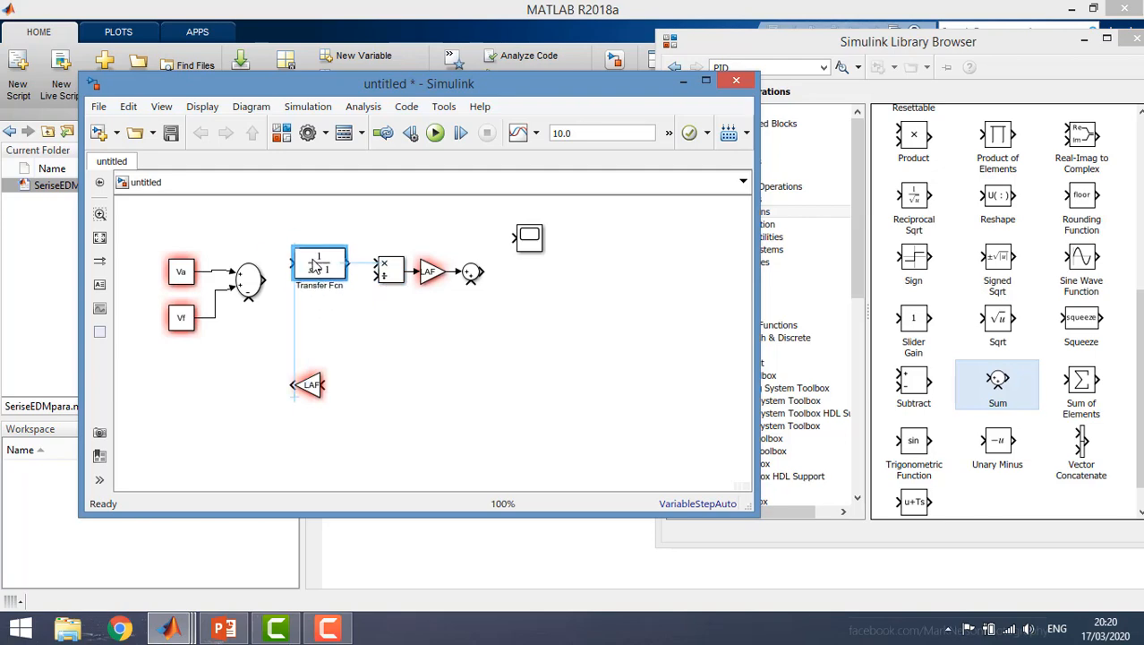
{"action": "double_click", "coordinate": [315, 266]}
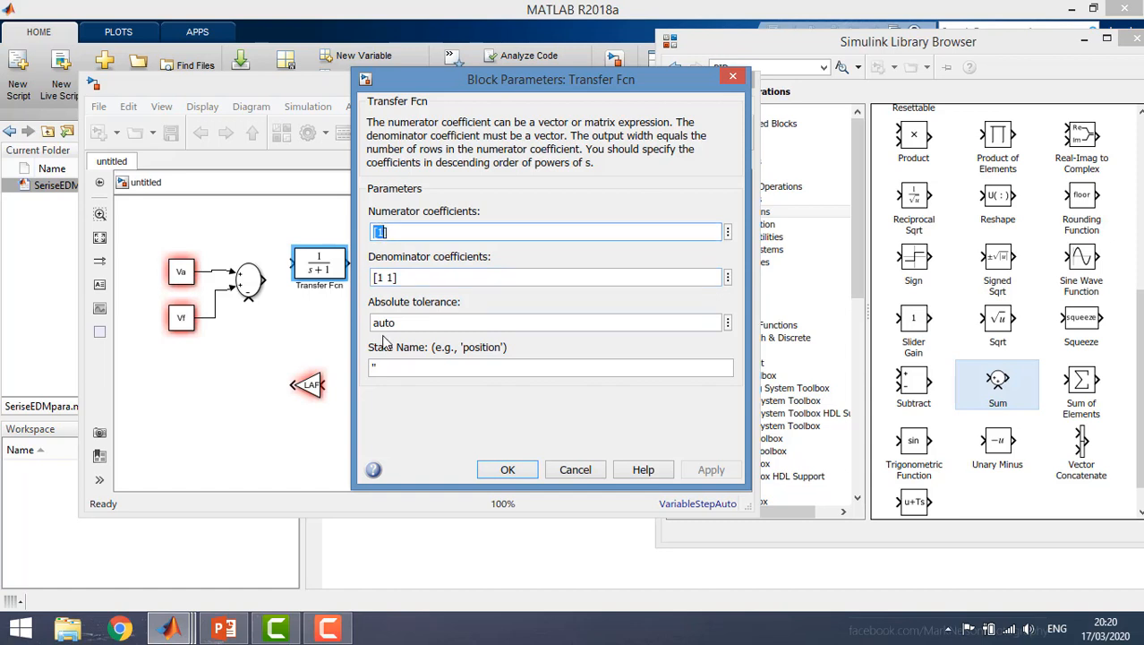
{"action": "left_click", "coordinate": [381, 277]}
{"action": "left_click", "coordinate": [383, 276]}
{"action": "key", "text": "BackSpace"}
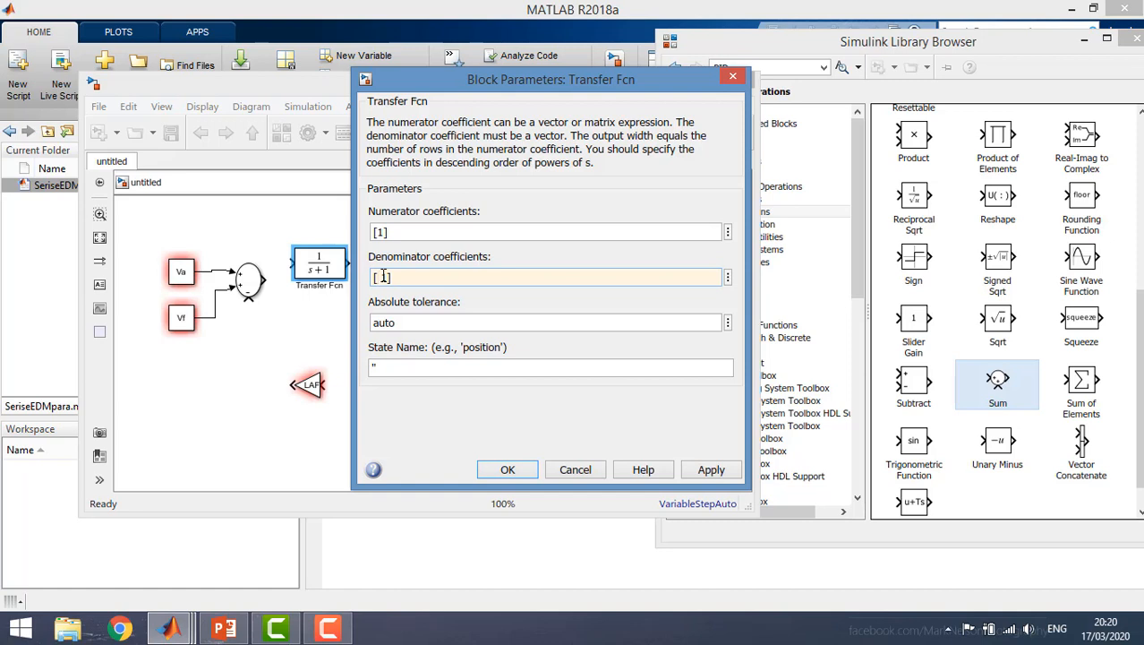
{"action": "type", "text": "1"}
{"action": "type", "text": "0"}
{"action": "type", "text": "AA"}
{"action": "type", "text": "+LFF)"}
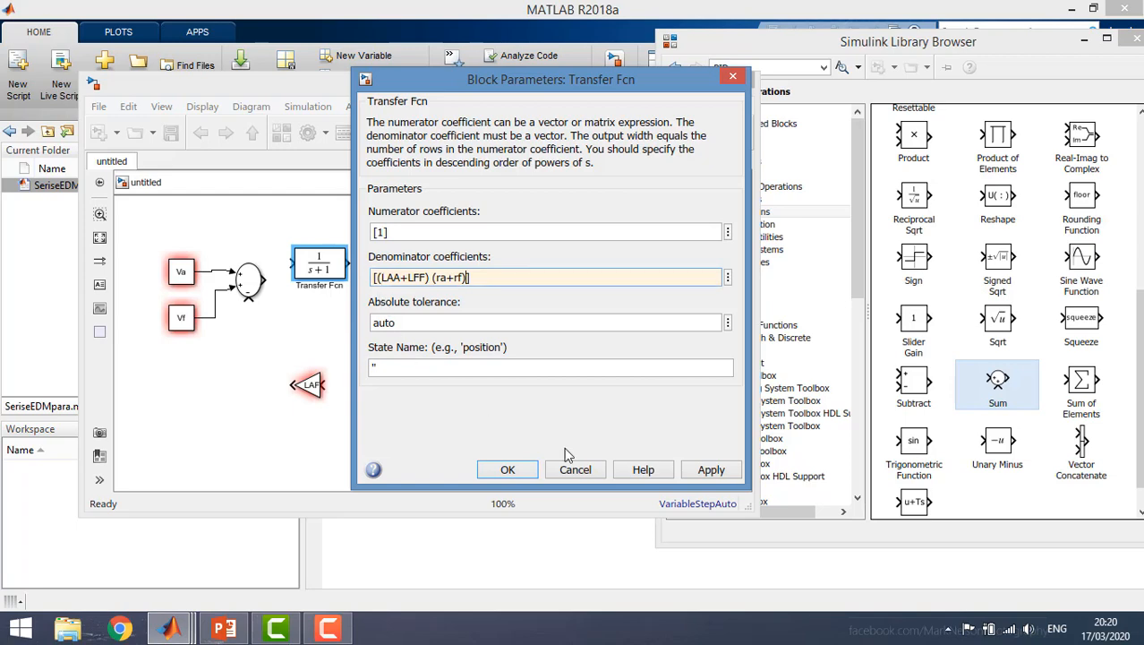
{"action": "left_click", "coordinate": [498, 470]}
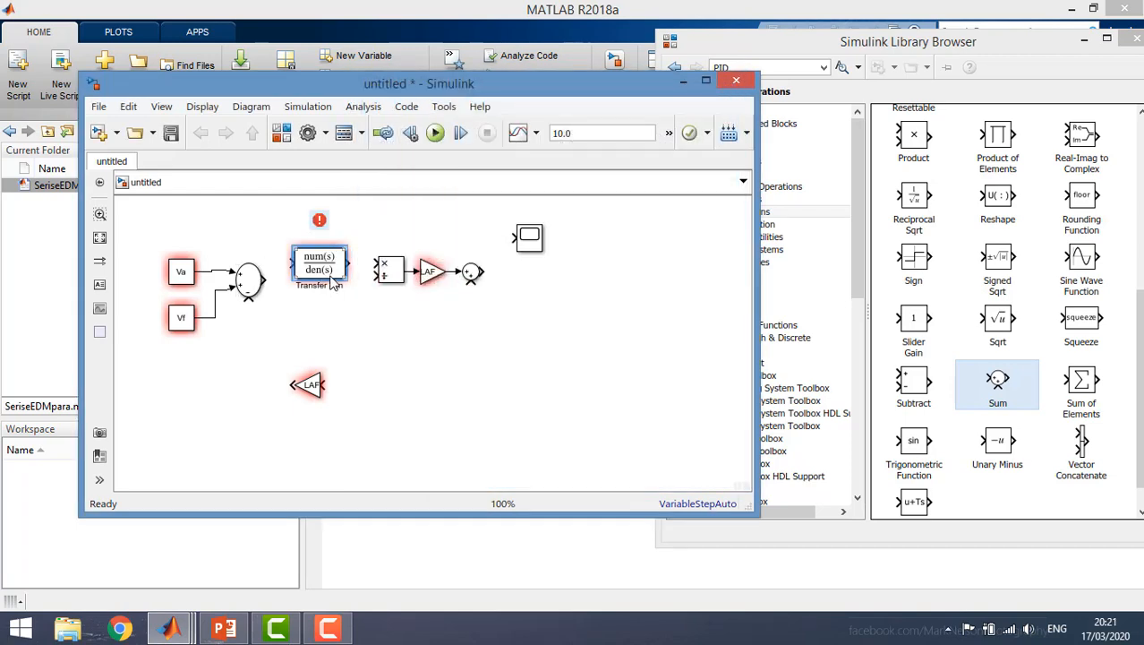
Step: Enlarge the Transfer Fcn enough to show its full expression and shift it and all downstream blocks away from the first Sum
{"action": "left_click_drag", "start_coordinate": [349, 280], "coordinate": [397, 294]}
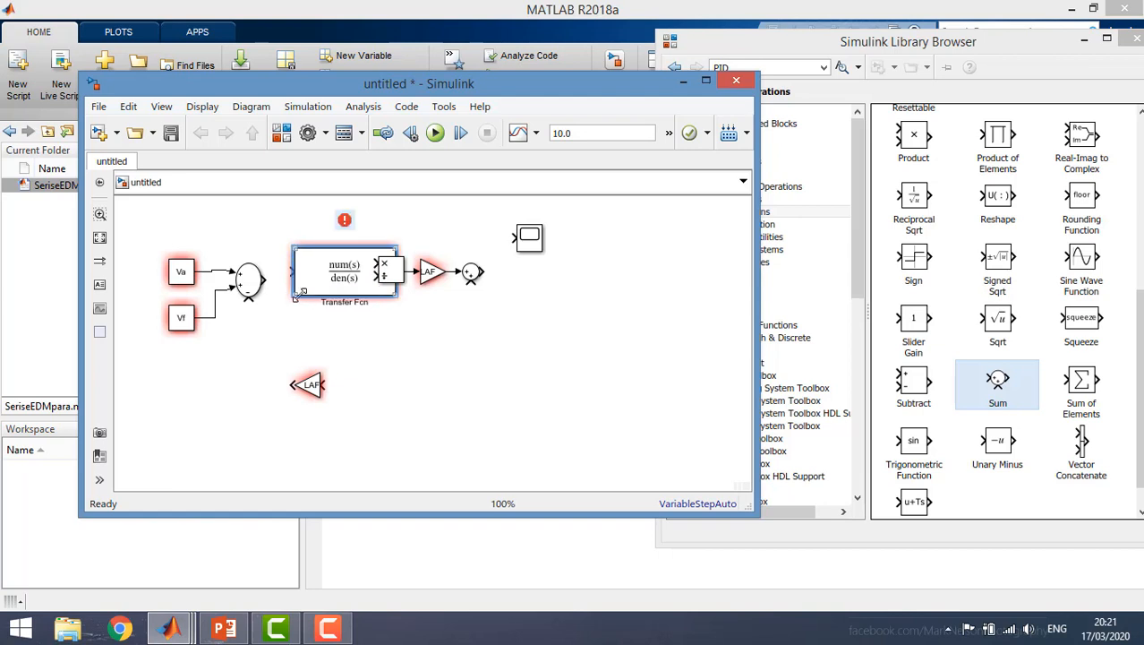
{"action": "left_click_drag", "start_coordinate": [294, 296], "coordinate": [281, 295]}
{"action": "left_click_drag", "start_coordinate": [301, 287], "coordinate": [303, 294]}
{"action": "left_click_drag", "start_coordinate": [543, 315], "coordinate": [276, 249]}
{"action": "left_click_drag", "start_coordinate": [344, 259], "coordinate": [408, 255]}
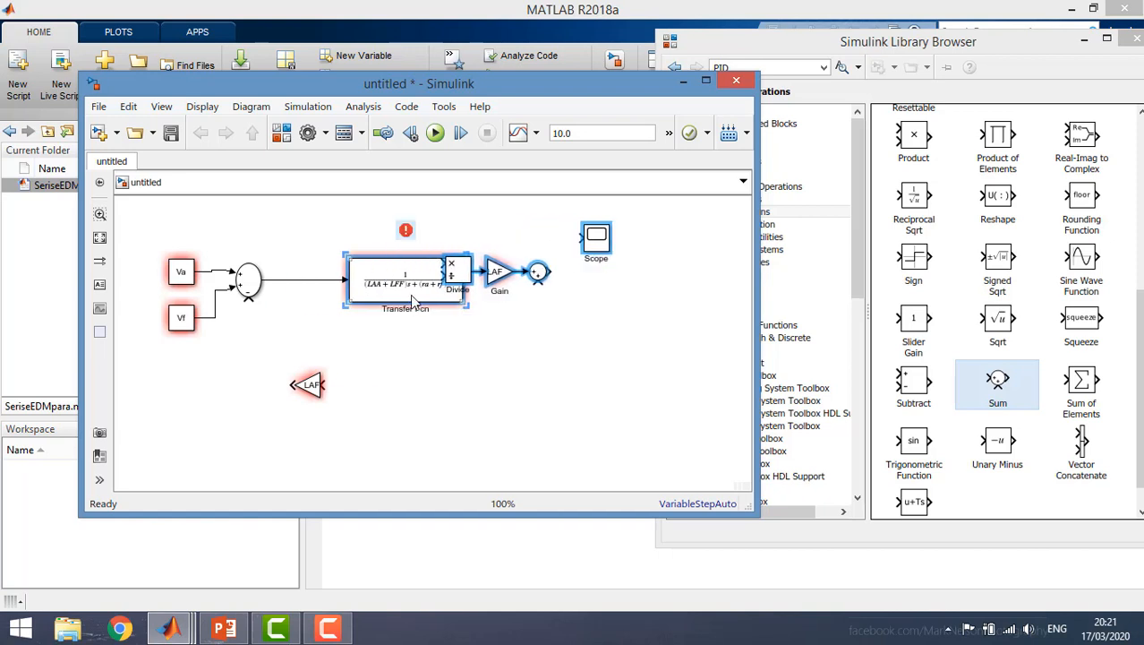
Step: Move the Transfer Fcn clear of the Divide block, connect its output to both Divide inputs, and align the LAF gain and second Sum with the Divide output
{"action": "left_click", "coordinate": [396, 293]}
{"action": "left_click", "coordinate": [391, 288]}
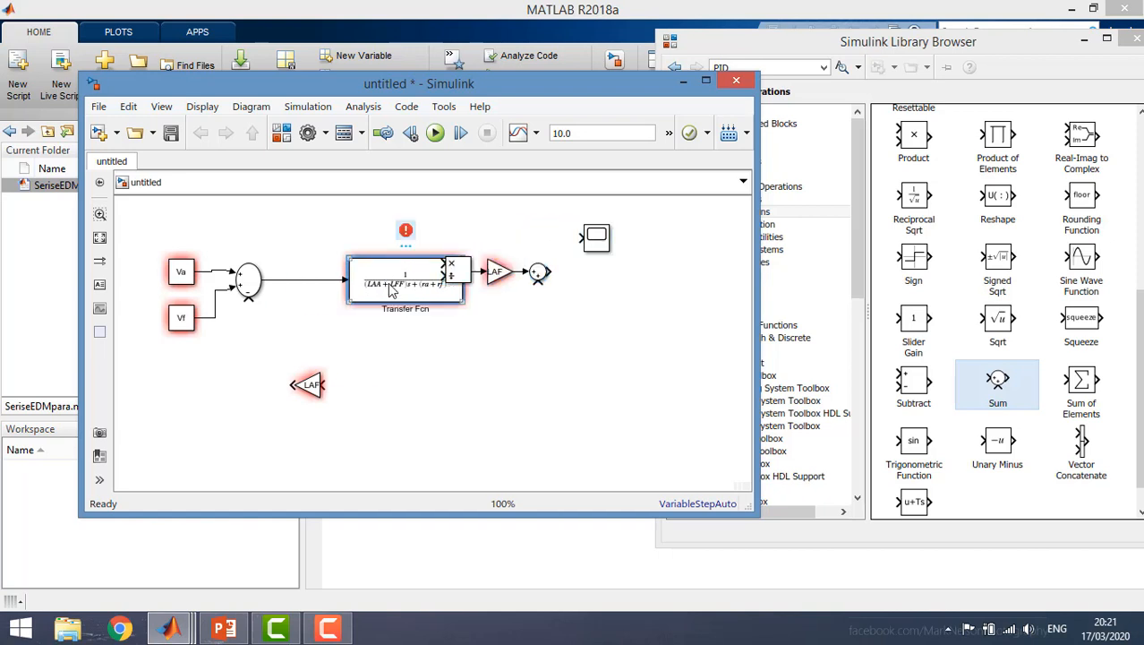
{"action": "left_click_drag", "start_coordinate": [391, 288], "coordinate": [330, 288]}
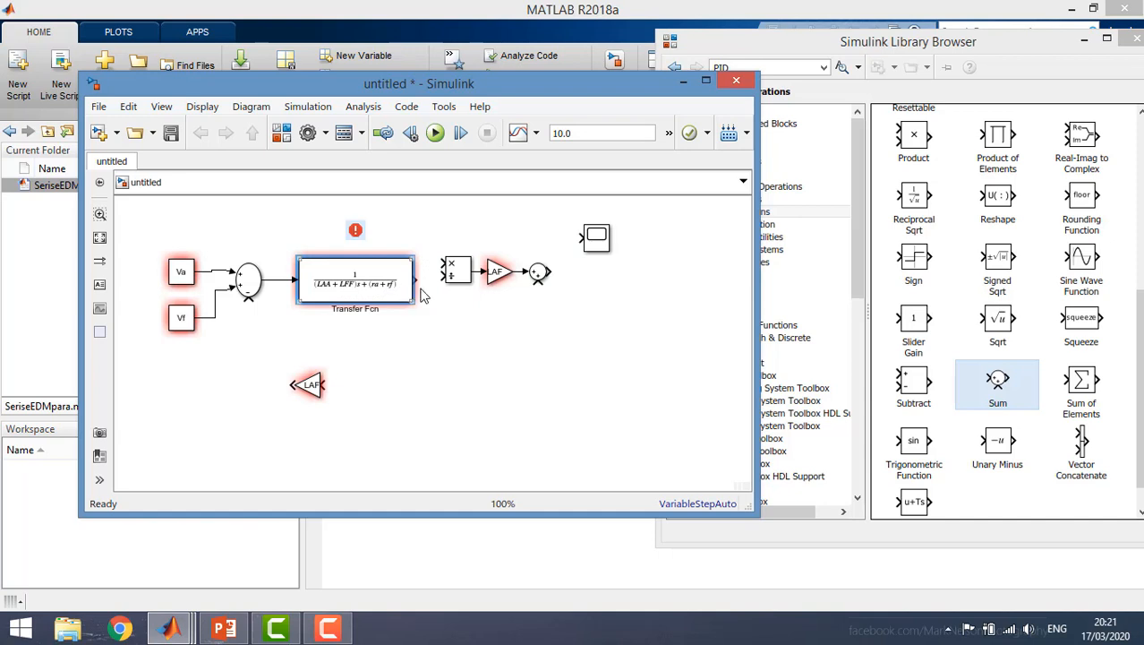
{"action": "mouse_move", "coordinate": [408, 279]}
{"action": "left_mouse_down"}
{"action": "mouse_move", "coordinate": [454, 275]}
{"action": "mouse_move", "coordinate": [424, 279]}
{"action": "left_mouse_up"}
{"action": "left_click", "coordinate": [490, 278]}
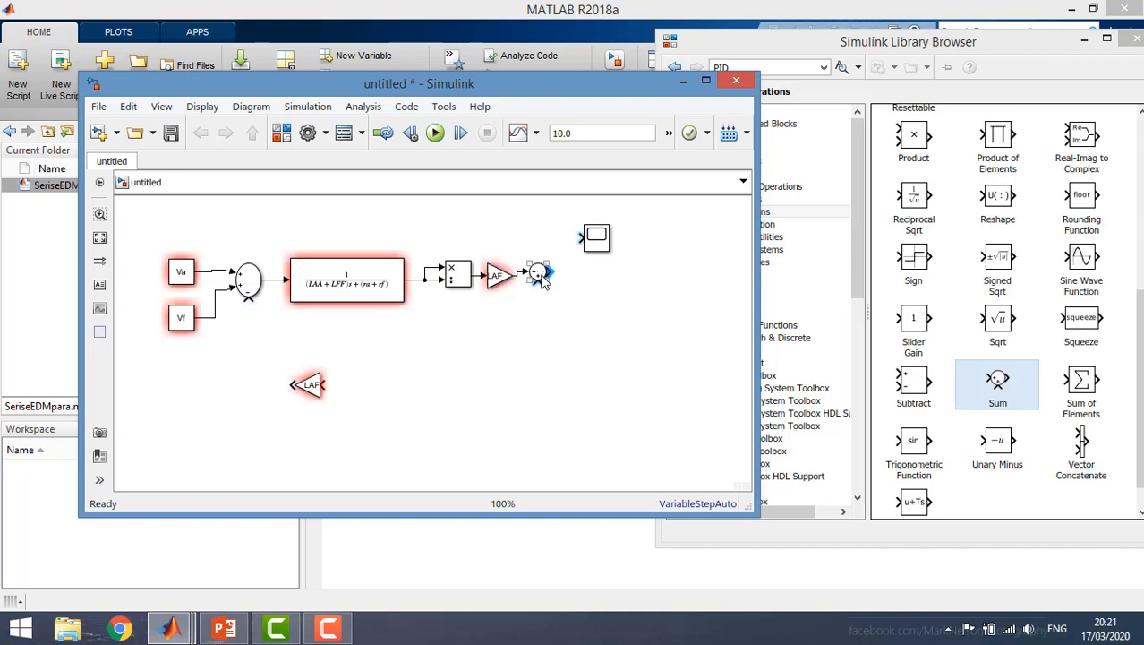
{"action": "mouse_move", "coordinate": [540, 279]}
{"action": "left_mouse_down"}
{"action": "mouse_move", "coordinate": [549, 309]}
{"action": "mouse_move", "coordinate": [540, 279]}
{"action": "left_mouse_up"}
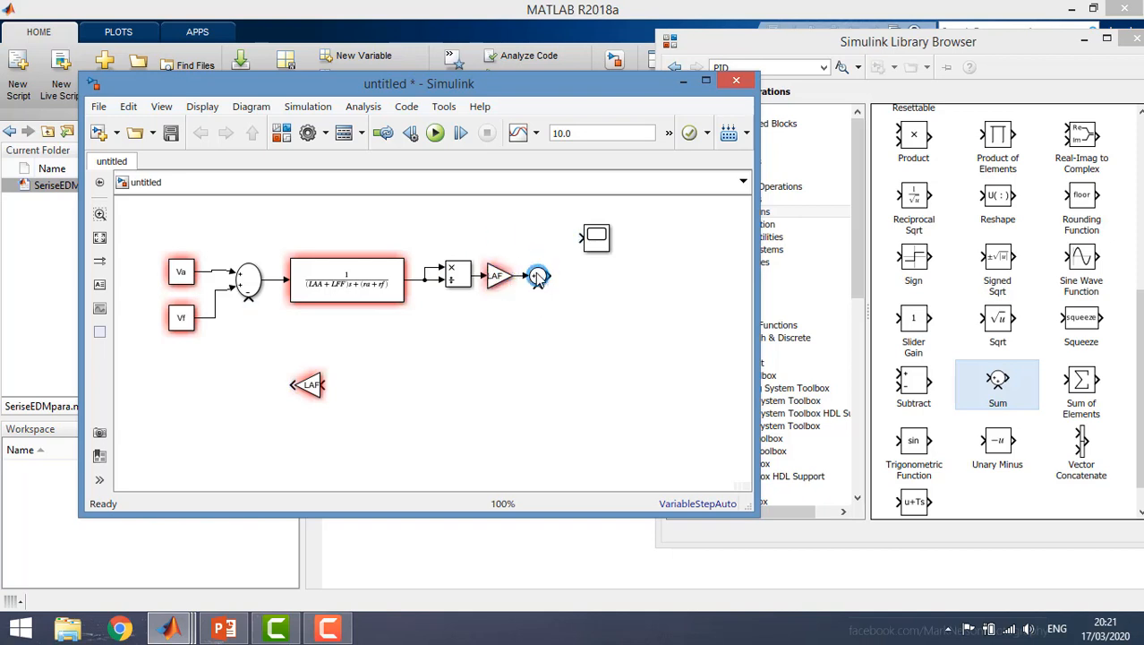
{"action": "left_click", "coordinate": [505, 334]}
Step: Duplicate the Vf constant below the upper LAF gain, set its value to Tl and connect it to the second Sum's lower input
{"action": "left_click", "coordinate": [183, 316]}
{"action": "left_click_drag", "start_coordinate": [184, 315], "coordinate": [499, 317]}
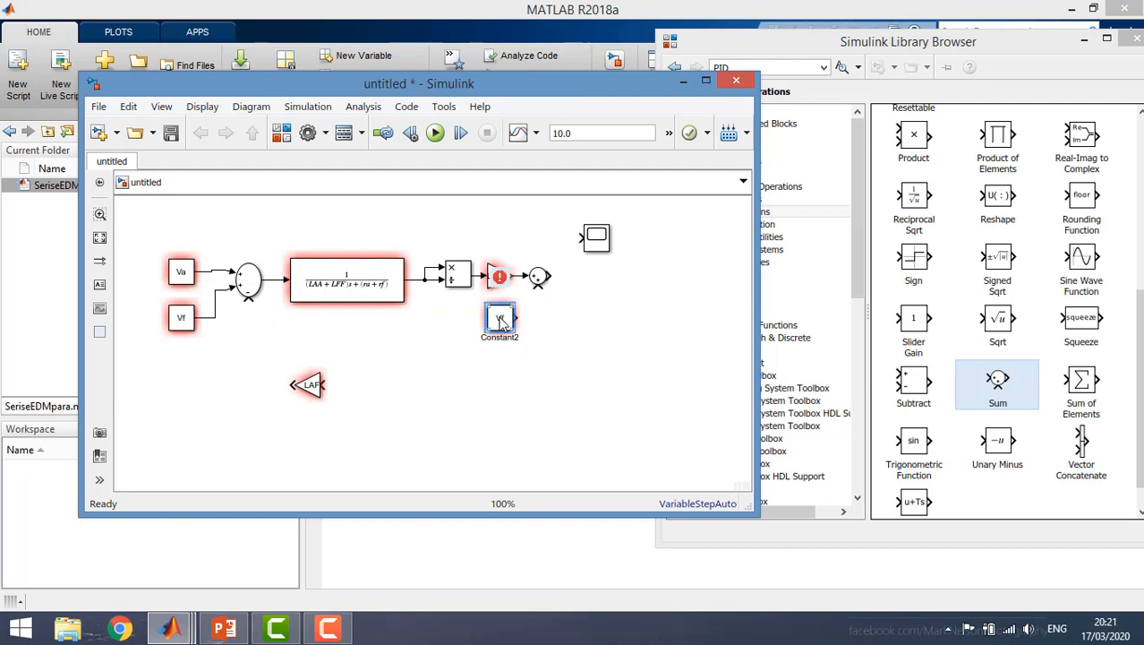
{"action": "double_click", "coordinate": [499, 317]}
{"action": "type", "text": "Tl"}
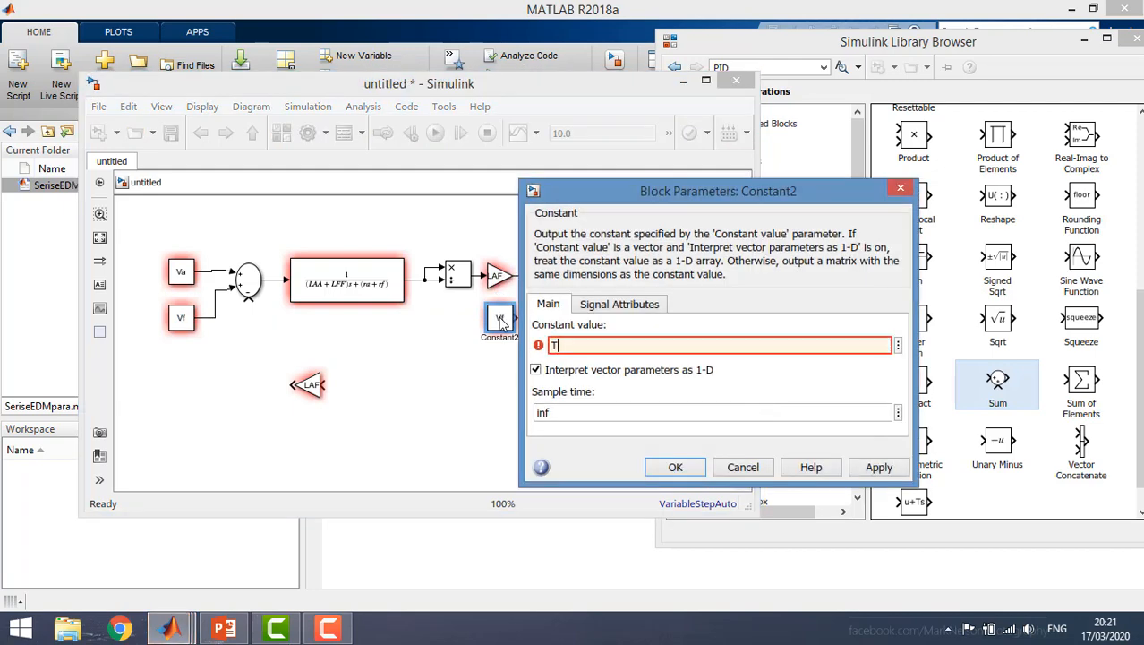
{"action": "left_click", "coordinate": [675, 467]}
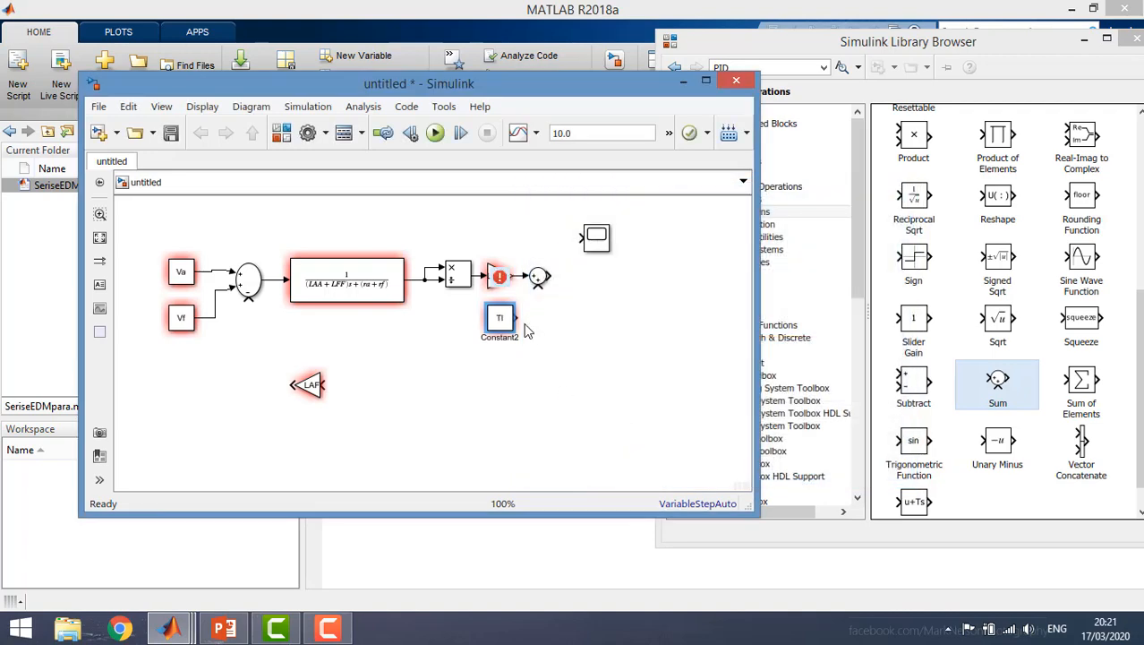
{"action": "left_click_drag", "start_coordinate": [514, 317], "coordinate": [538, 284]}
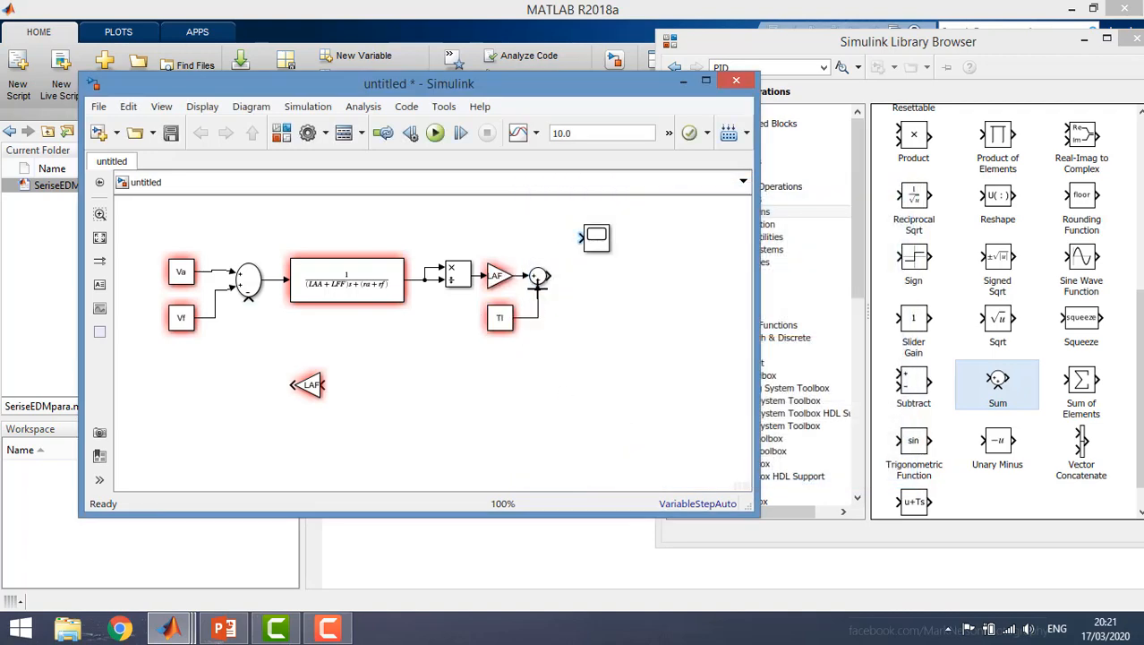
{"action": "left_click", "coordinate": [499, 324]}
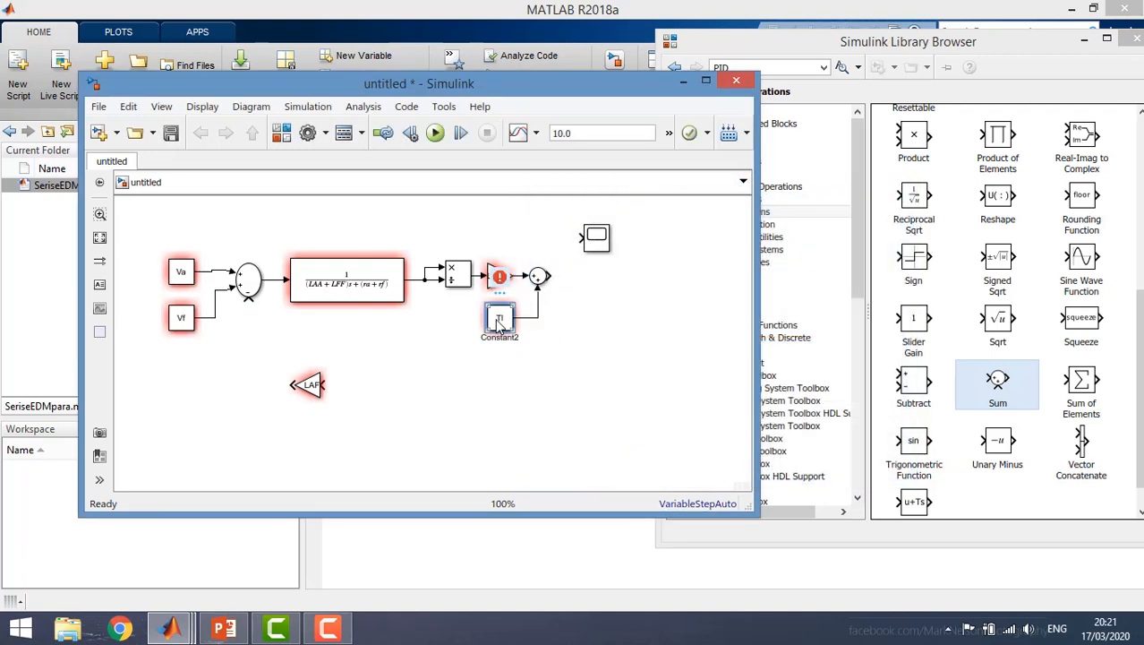
Step: Move the Scope in line with the second Sum and connect the Sum's output to it
{"action": "left_click", "coordinate": [450, 328]}
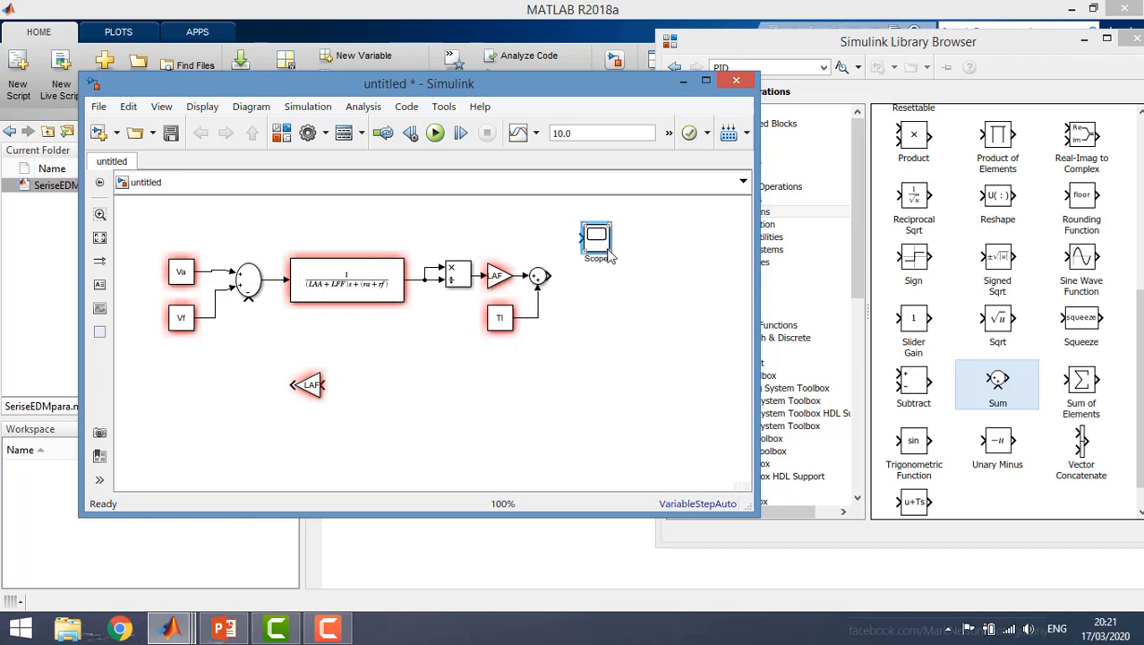
{"action": "left_click_drag", "start_coordinate": [609, 257], "coordinate": [651, 296]}
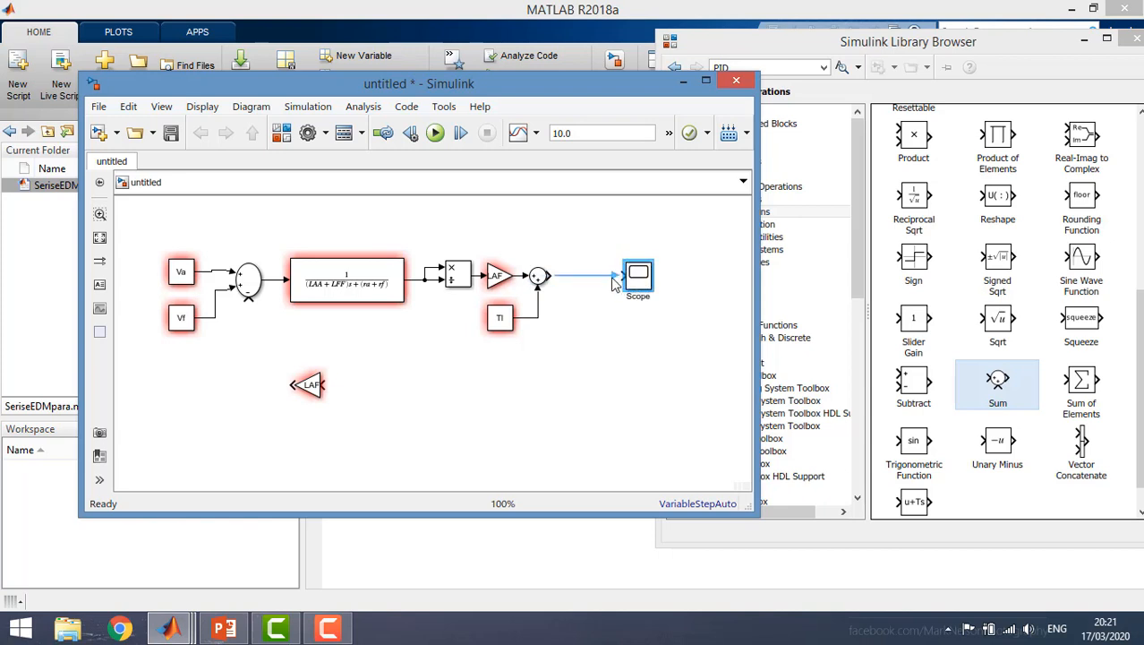
{"action": "left_click", "coordinate": [610, 276]}
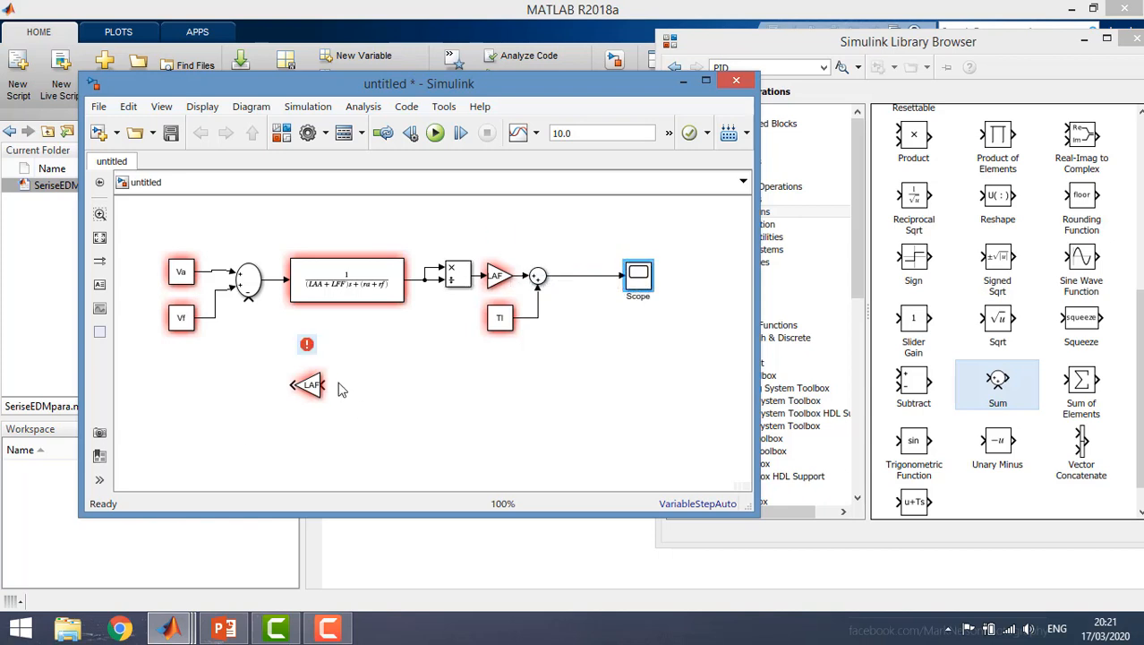
Step: Duplicate the Divide block, place the copy beside the lower LAF gain and flip it horizontally
{"action": "left_click", "coordinate": [458, 279]}
{"action": "left_click", "coordinate": [386, 365]}
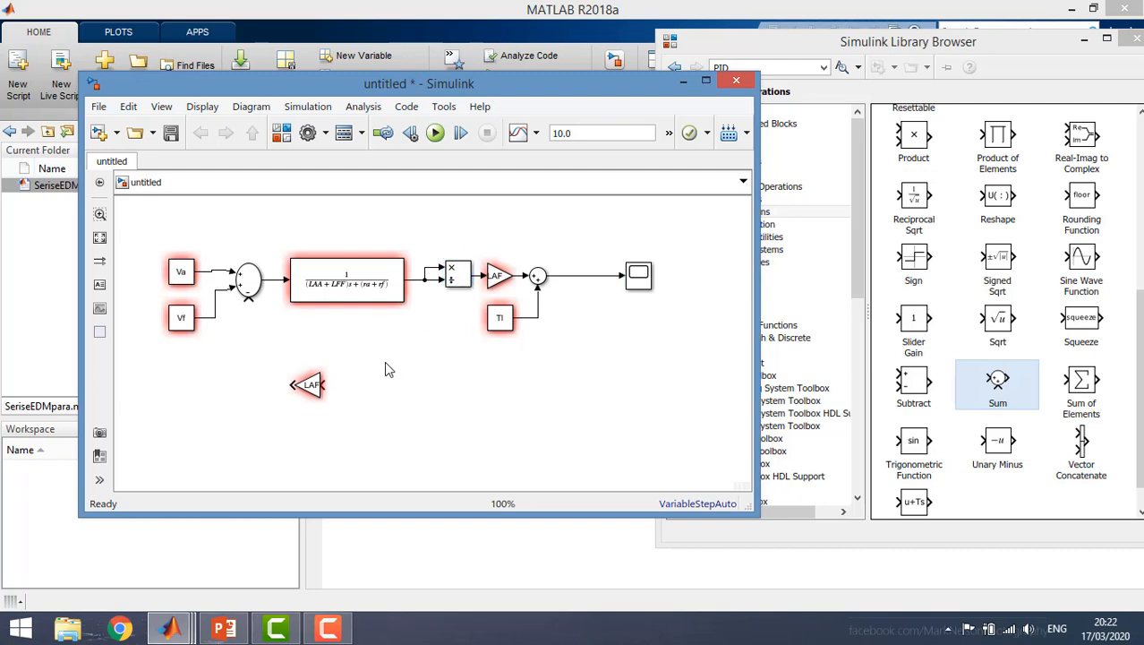
{"action": "key", "text": "ctrl+v"}
{"action": "right_click", "coordinate": [402, 382]}
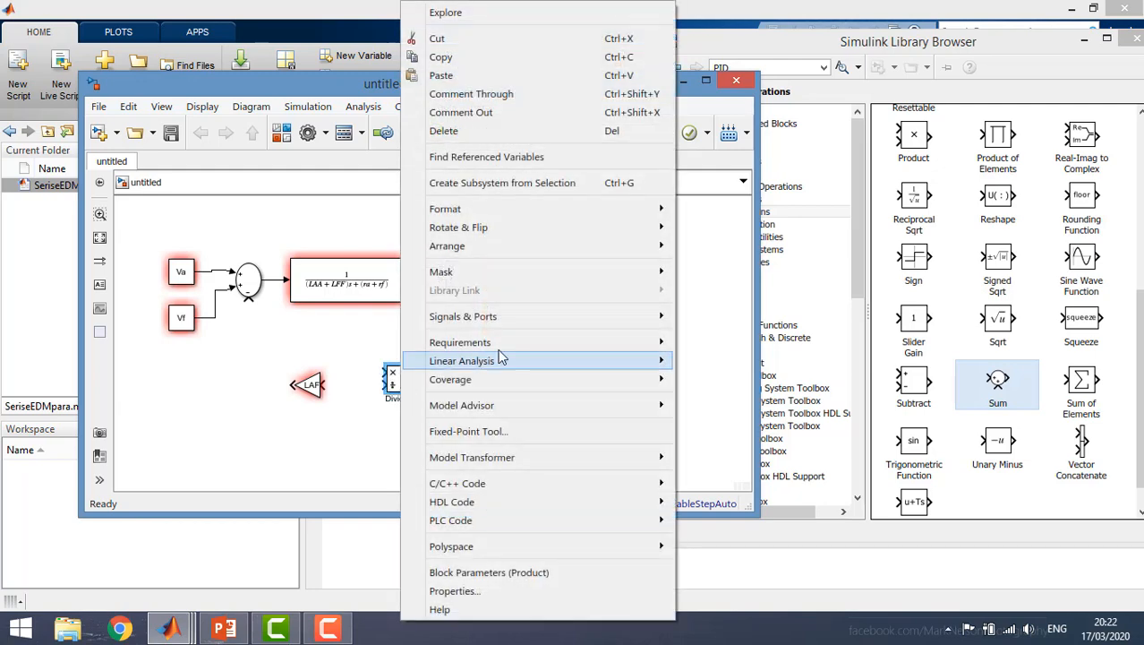
{"action": "mouse_move", "coordinate": [658, 233]}
{"action": "left_click", "coordinate": [703, 274]}
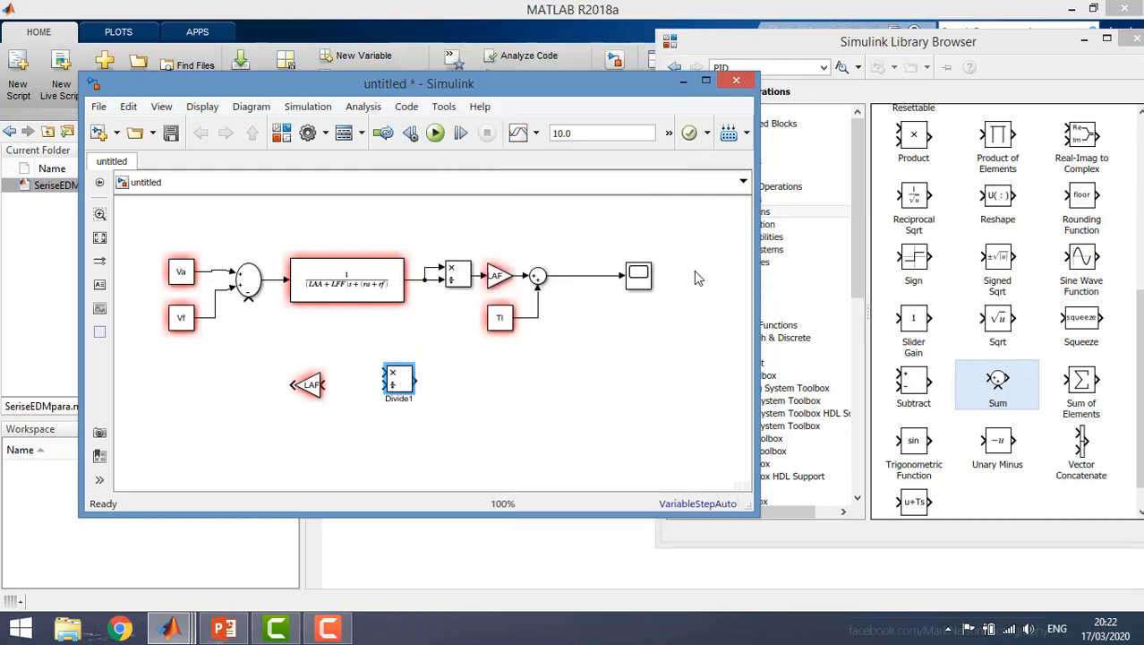
Step: Change the Divide block and its flipped copy to multiply both of their inputs
{"action": "double_click", "coordinate": [465, 280]}
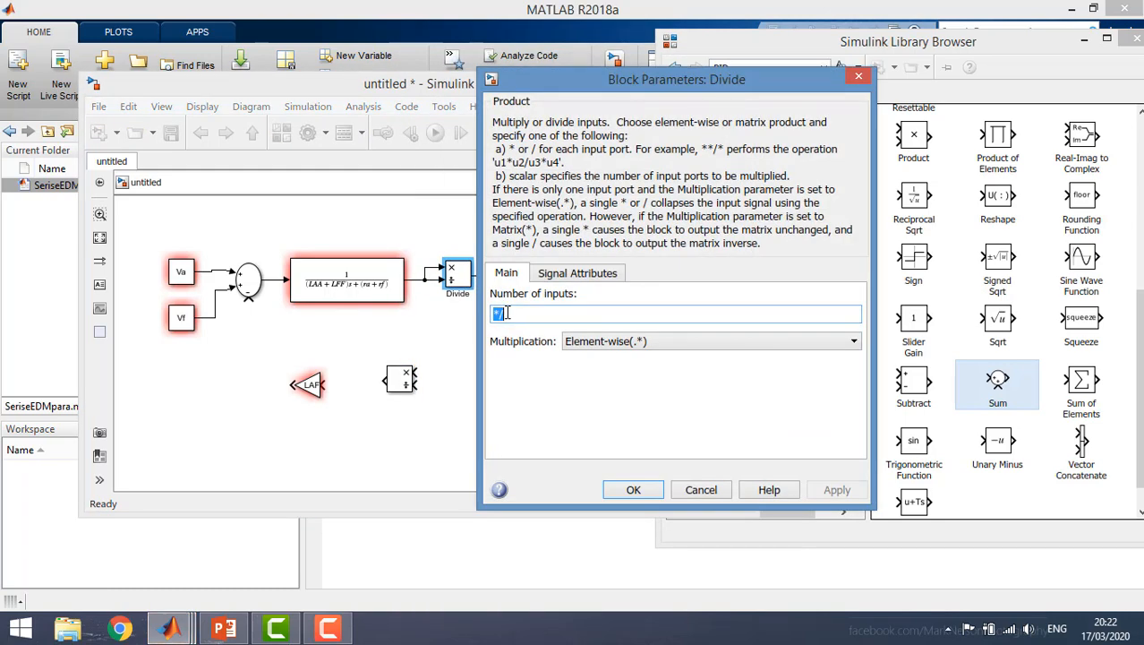
{"action": "type", "text": "*"}
{"action": "key", "text": "Return"}
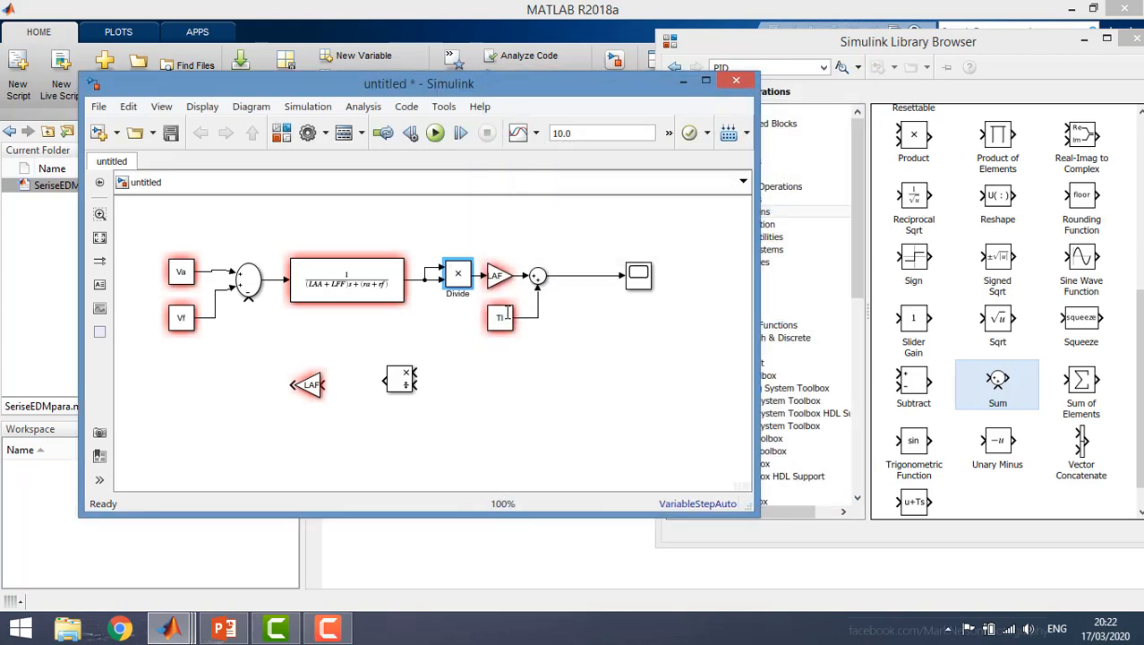
{"action": "double_click", "coordinate": [400, 380]}
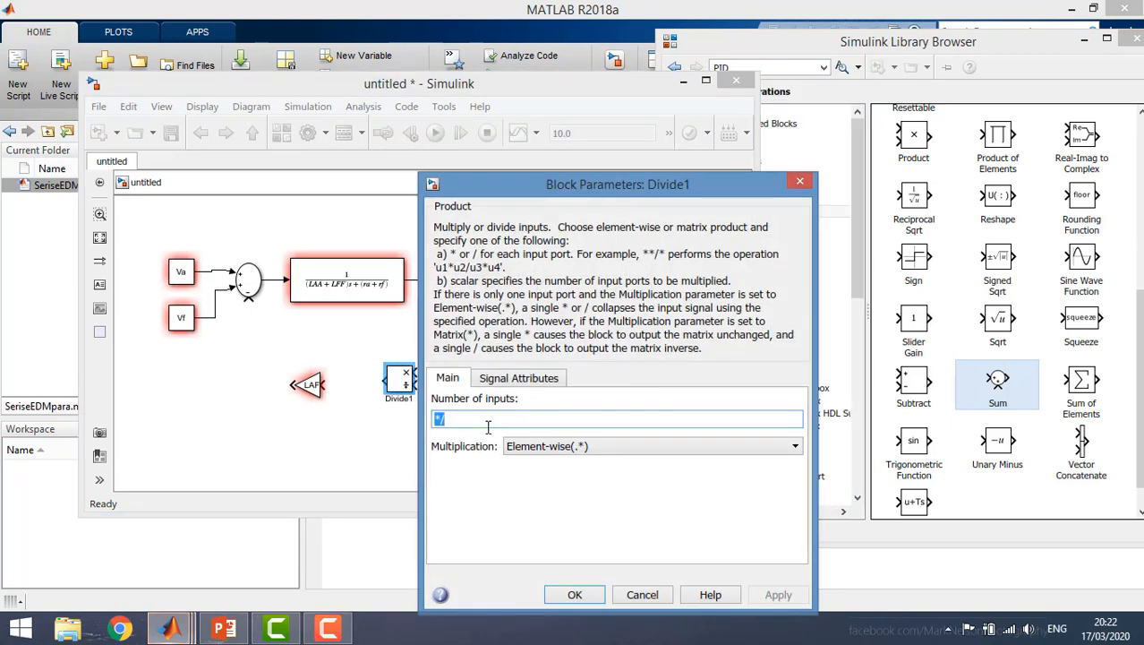
{"action": "left_click", "coordinate": [488, 425]}
{"action": "type", "text": "="}
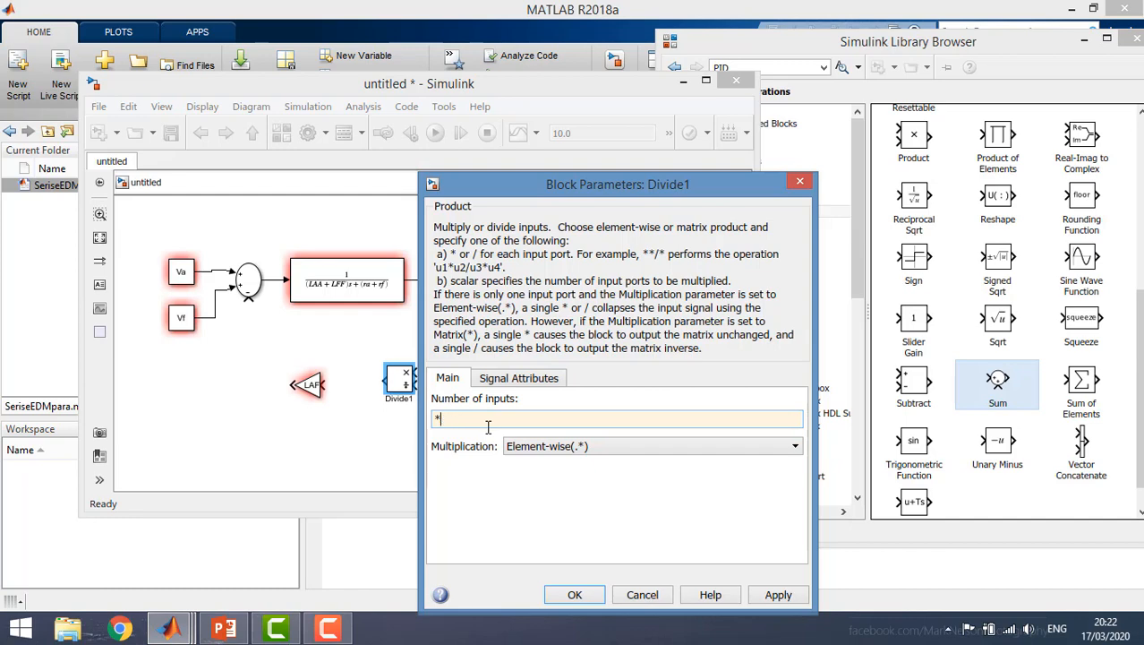
{"action": "key", "text": "Return"}
Step: Connect the flipped product block's output to the lower LAF gain and its upper input to the Transfer Fcn's output line
{"action": "left_click_drag", "start_coordinate": [389, 385], "coordinate": [380, 385]}
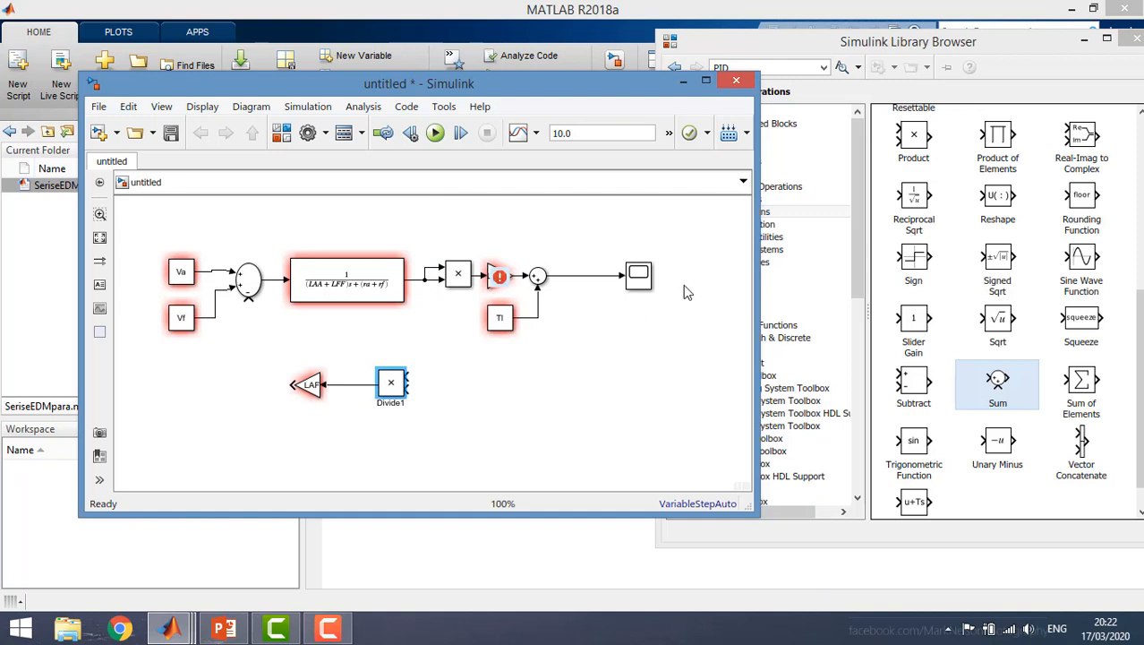
{"action": "left_click_drag", "start_coordinate": [409, 375], "coordinate": [431, 278]}
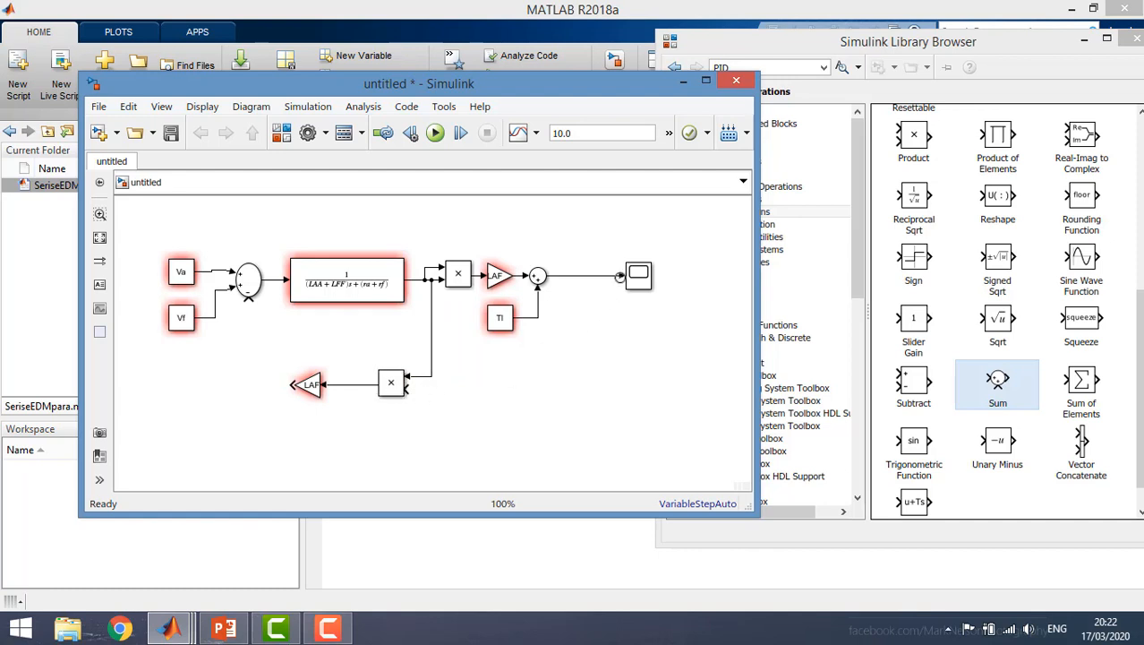
{"action": "left_click", "coordinate": [605, 277]}
Step: Duplicate the Transfer Fcn, place the copy below the line between the second Sum and the Scope, and shrink it
{"action": "left_click", "coordinate": [315, 295]}
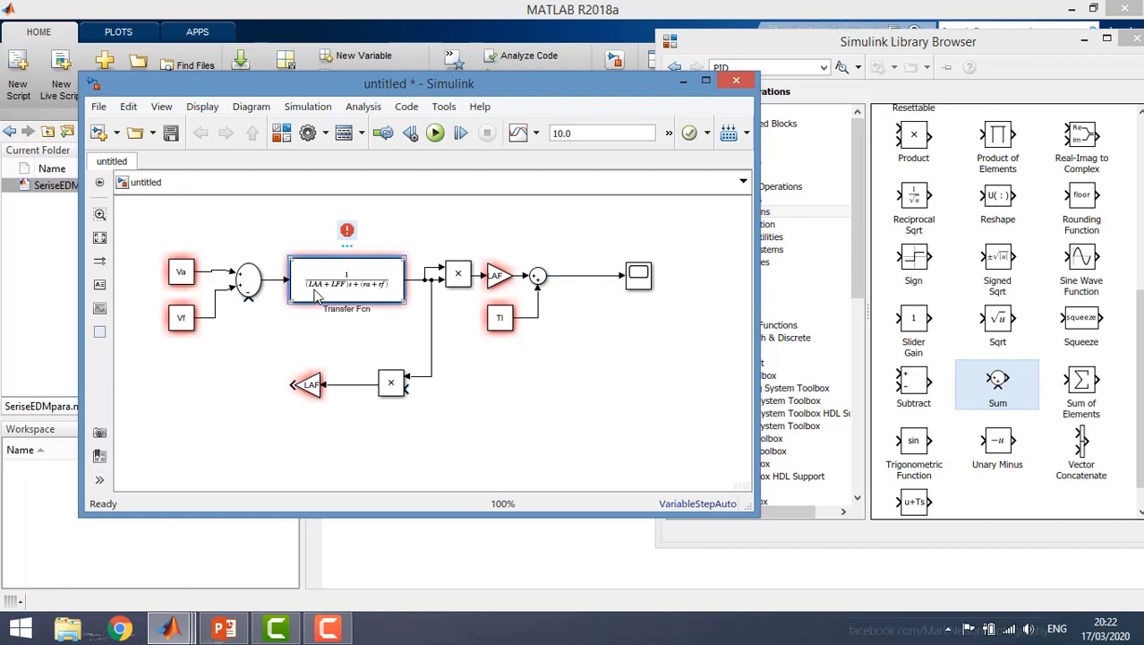
{"action": "left_click", "coordinate": [570, 302]}
{"action": "key", "text": "ctrl+v"}
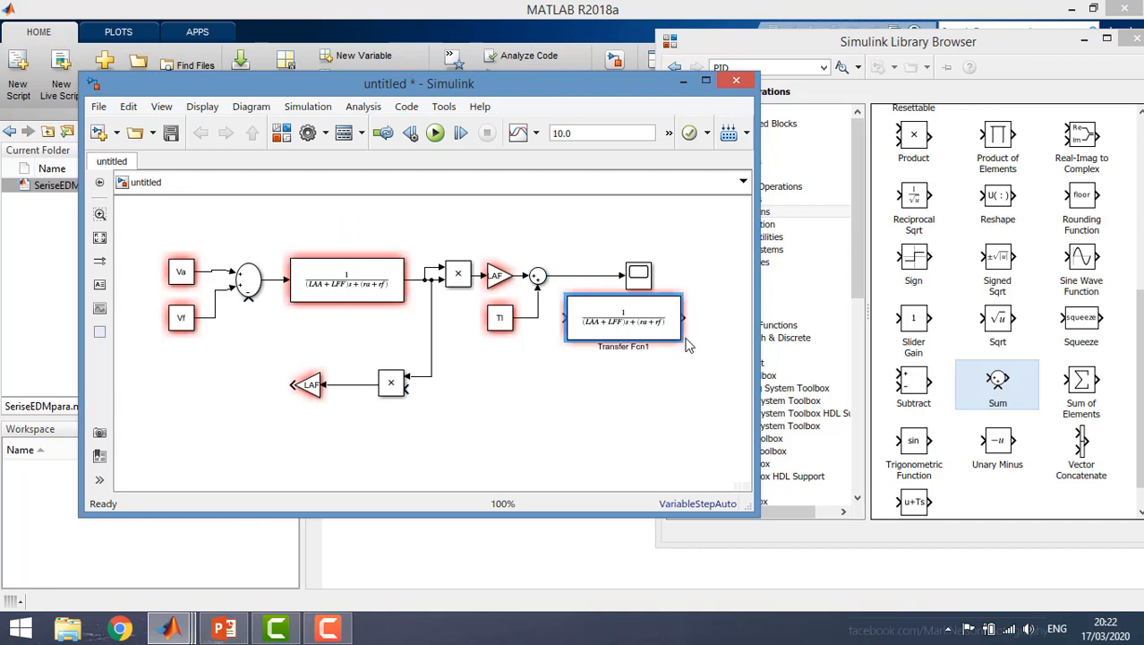
{"action": "left_click_drag", "start_coordinate": [683, 342], "coordinate": [621, 338]}
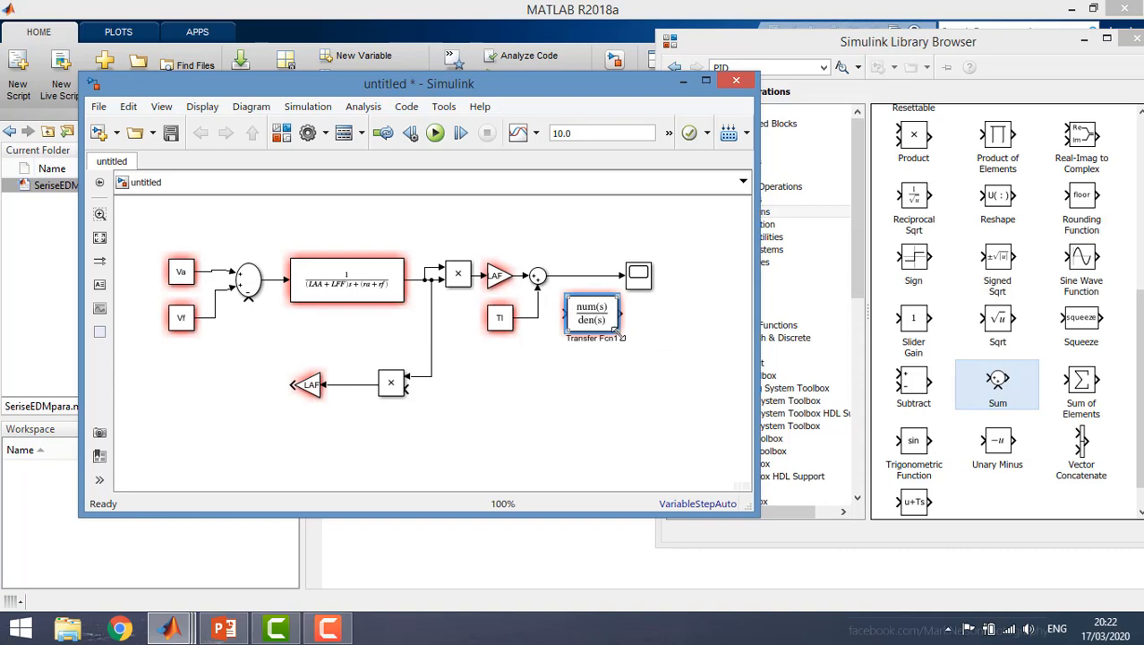
Step: Set the new Transfer Fcn's denominator coefficients to J and Bm, and widen the block until the full expression fits
{"action": "double_click", "coordinate": [592, 316]}
{"action": "triple_click", "coordinate": [680, 332]}
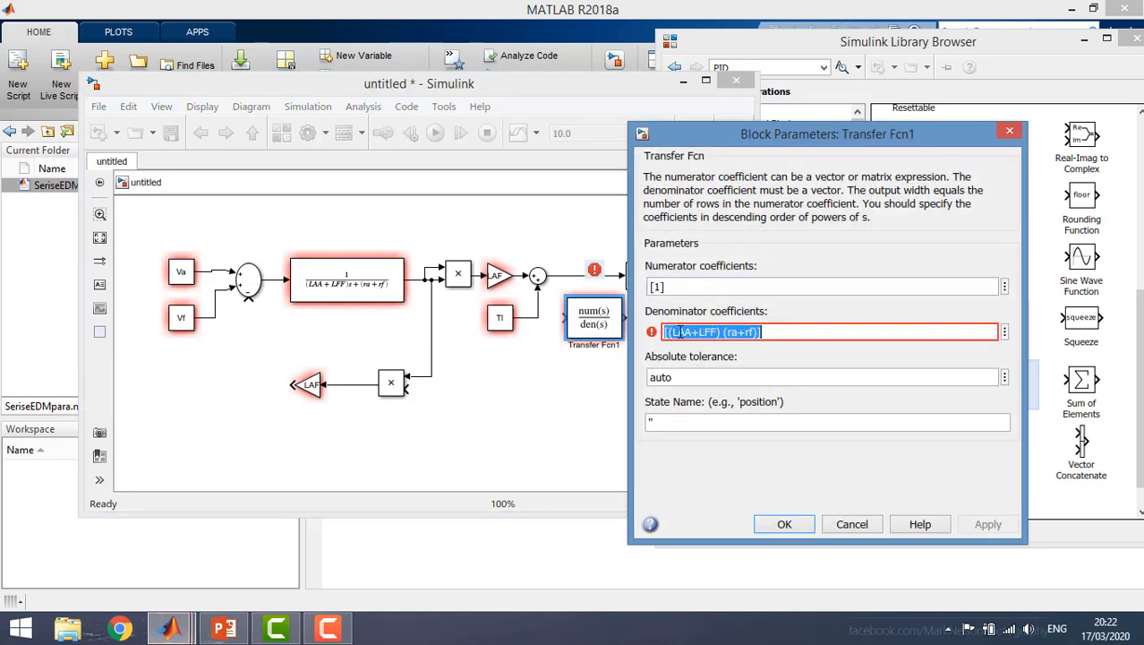
{"action": "left_click", "coordinate": [699, 331]}
{"action": "key", "text": "BackSpace"}
{"action": "key", "text": "BackSpace"}
{"action": "key", "text": "BackSpace"}
{"action": "key", "text": "BackSpace"}
{"action": "key", "text": "BackSpace"}
{"action": "key", "text": "BackSpace"}
{"action": "key", "text": "BackSpace"}
{"action": "key", "text": "BackSpace"}
{"action": "key", "text": "BackSpace"}
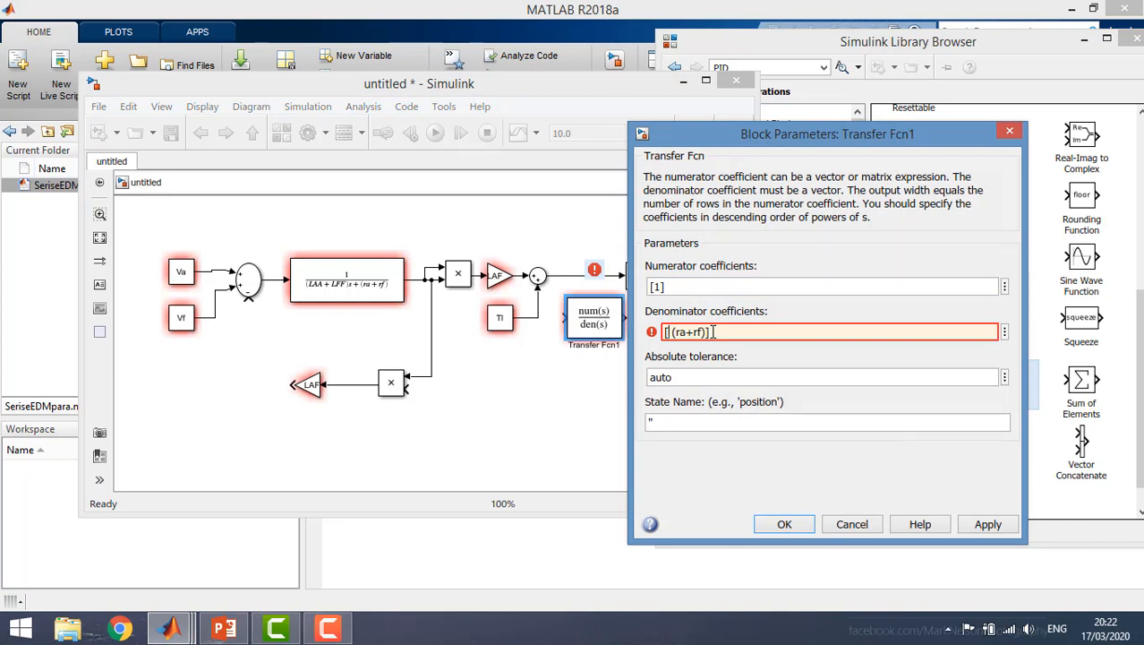
{"action": "type", "text": "1"}
{"action": "key", "text": "Delete"}
{"action": "key", "text": "Delete"}
{"action": "key", "text": "Delete"}
{"action": "key", "text": "Delete"}
{"action": "key", "text": "Delete"}
{"action": "key", "text": "Delete"}
{"action": "key", "text": "Return"}
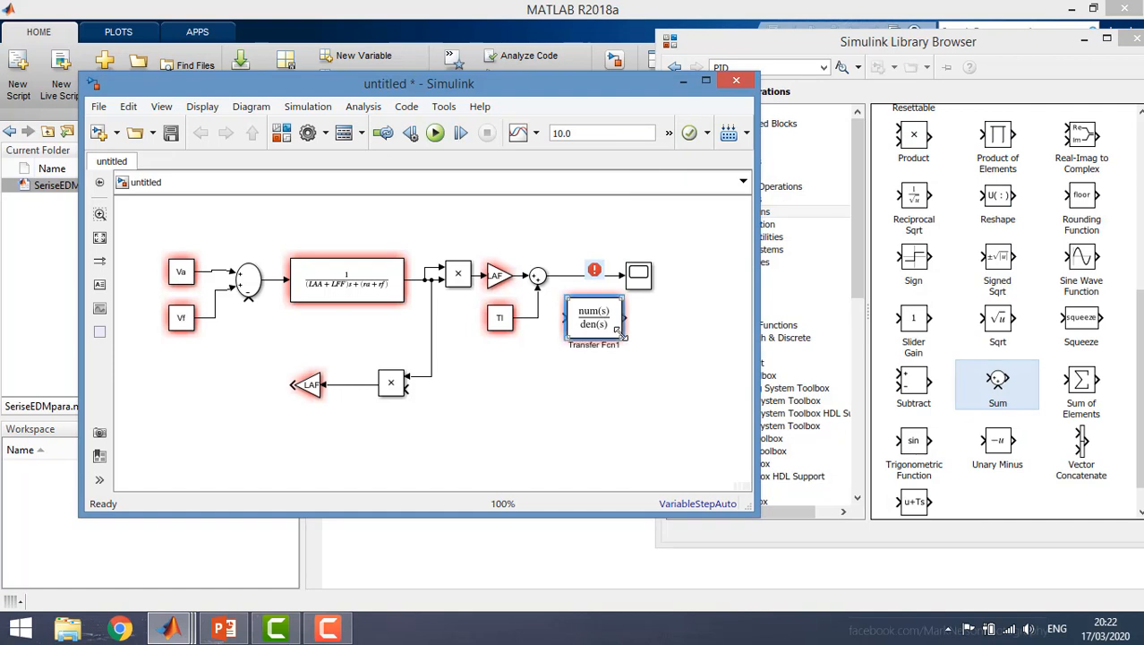
{"action": "left_click_drag", "start_coordinate": [621, 335], "coordinate": [649, 329]}
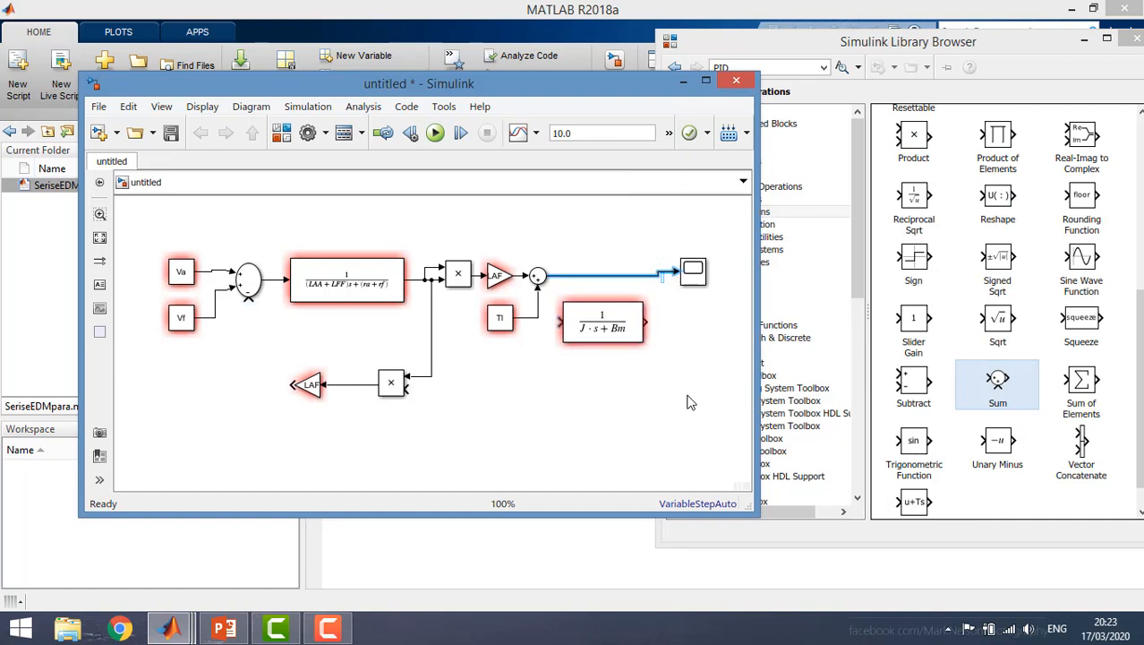
Step: Remove the direct line between the second Sum and the Scope, and insert the J·s+Bm transfer function between them
{"action": "left_click", "coordinate": [688, 402]}
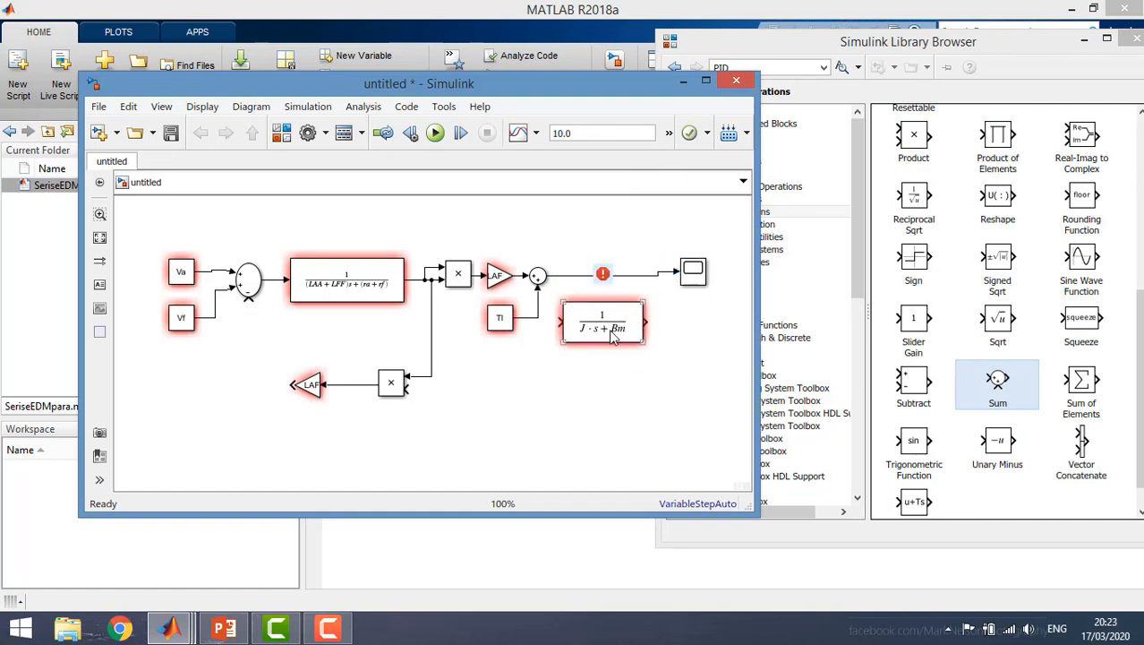
{"action": "left_click", "coordinate": [621, 275]}
{"action": "key", "text": "Delete"}
{"action": "left_click_drag", "start_coordinate": [617, 336], "coordinate": [704, 294]}
{"action": "left_click", "coordinate": [687, 290]}
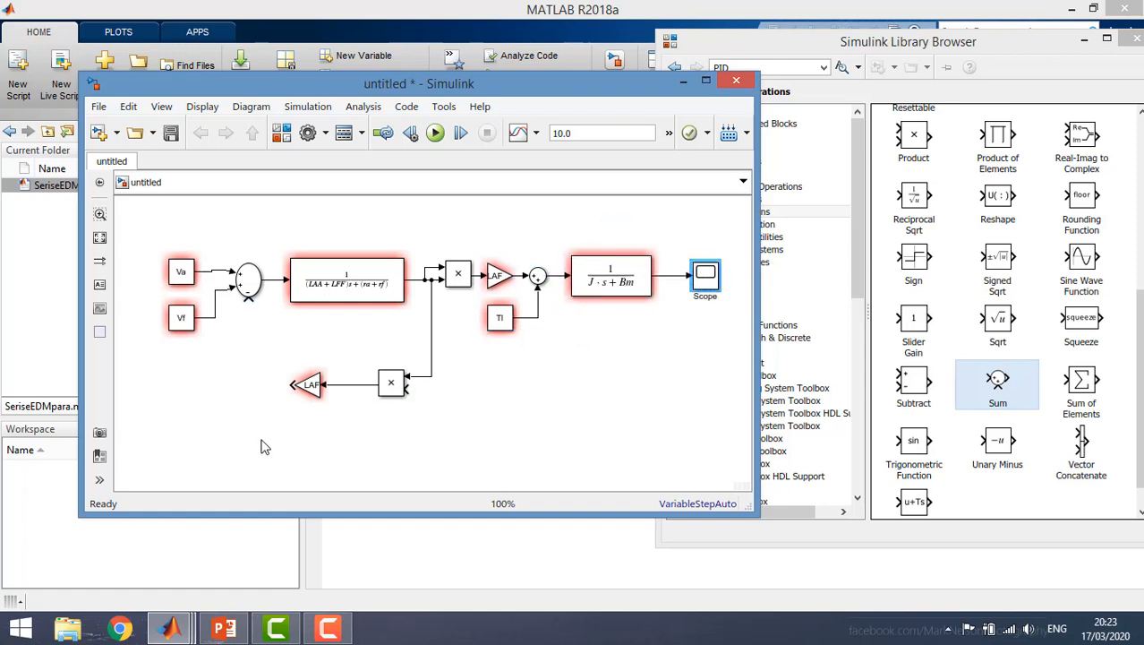
Step: Branch the J·s+Bm transfer function's output to the lower product block's free input, and straighten the feedback lines around that block
{"action": "left_click_drag", "start_coordinate": [408, 389], "coordinate": [676, 276]}
{"action": "mouse_move", "coordinate": [397, 387]}
{"action": "left_mouse_down"}
{"action": "mouse_move", "coordinate": [414, 386]}
{"action": "mouse_move", "coordinate": [388, 390]}
{"action": "left_mouse_up"}
{"action": "left_click", "coordinate": [421, 323]}
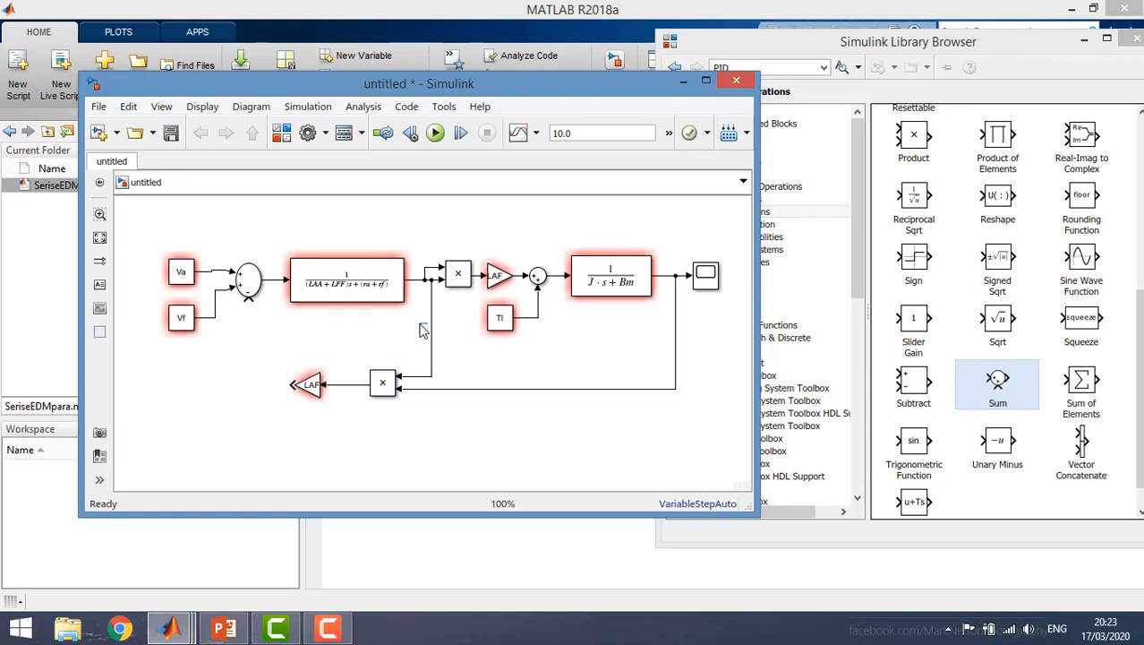
{"action": "left_click_drag", "start_coordinate": [430, 327], "coordinate": [423, 328]}
{"action": "left_click", "coordinate": [453, 347]}
Step: Connect the lower LAF gain's output to the first Sum's negative input and nudge the Va constant slightly upward
{"action": "left_click_drag", "start_coordinate": [292, 384], "coordinate": [248, 297]}
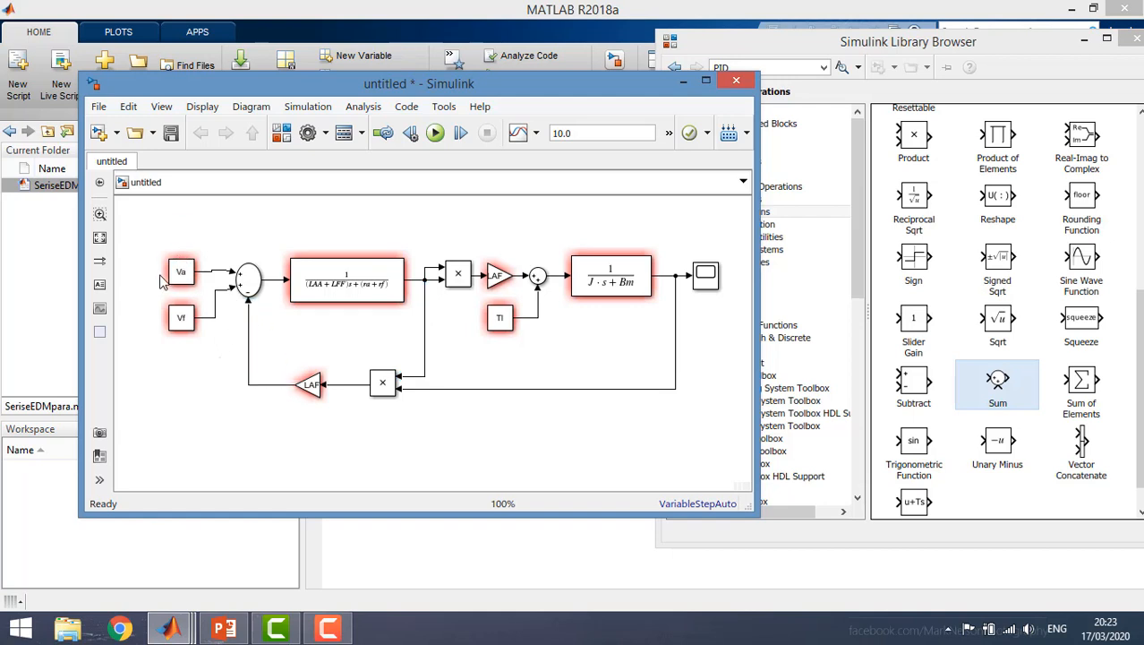
{"action": "left_click_drag", "start_coordinate": [182, 272], "coordinate": [181, 267]}
{"action": "left_click_drag", "start_coordinate": [184, 317], "coordinate": [184, 316]}
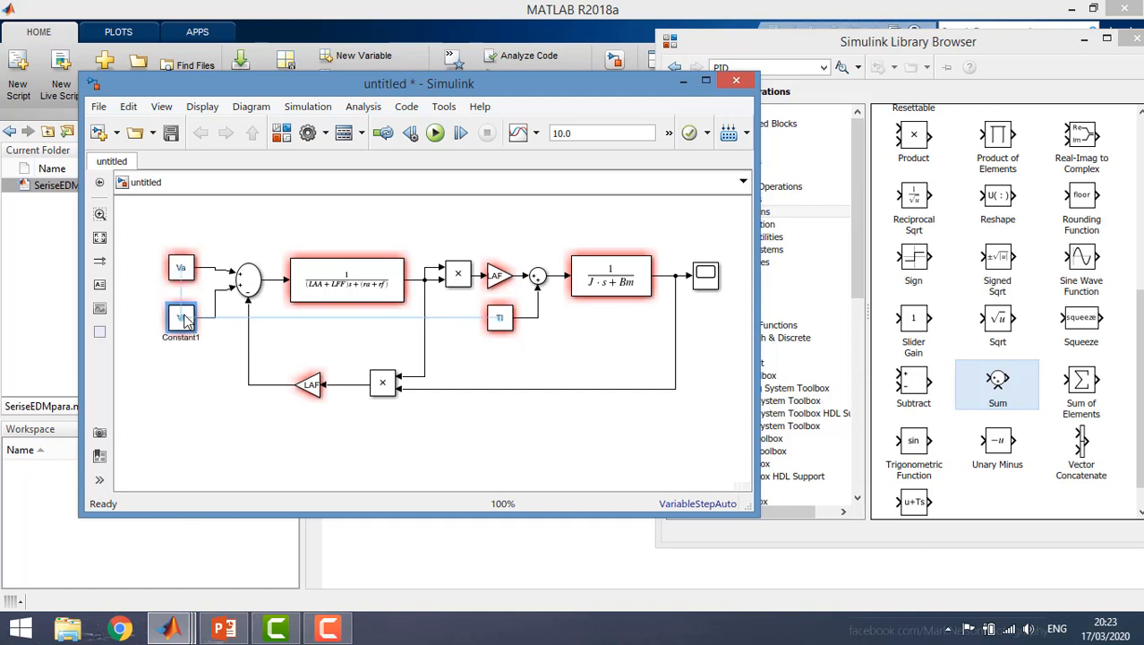
{"action": "left_click", "coordinate": [173, 394]}
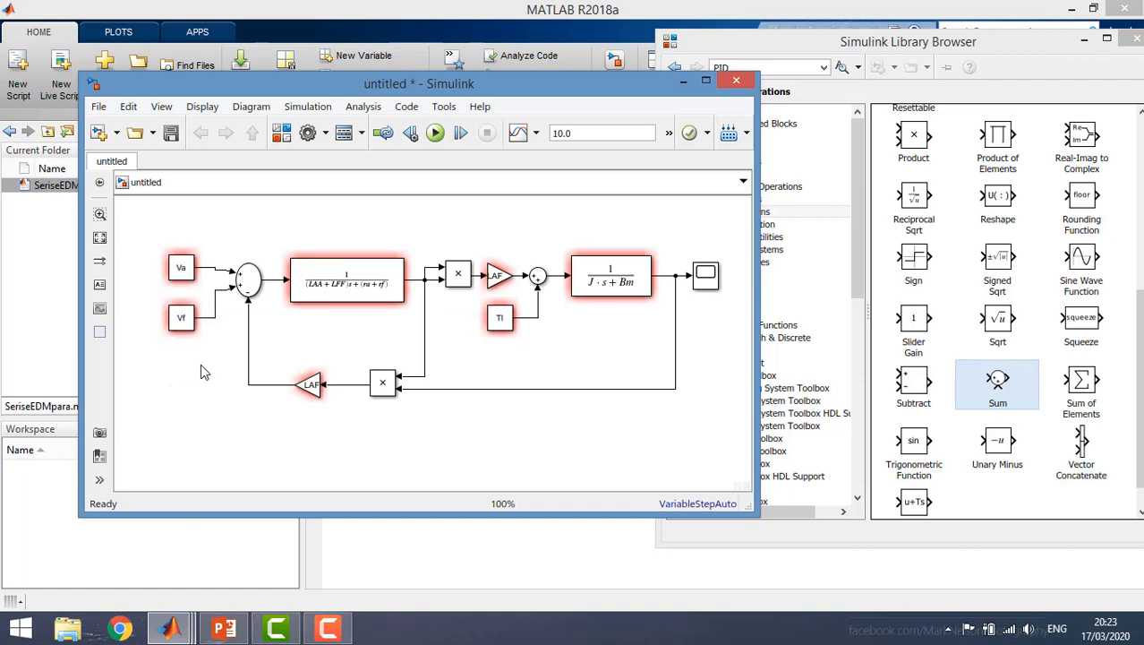
Step: Label the J·s+Bm transfer function's output line Speed and the first transfer function's output line Ia
{"action": "left_click", "coordinate": [419, 285]}
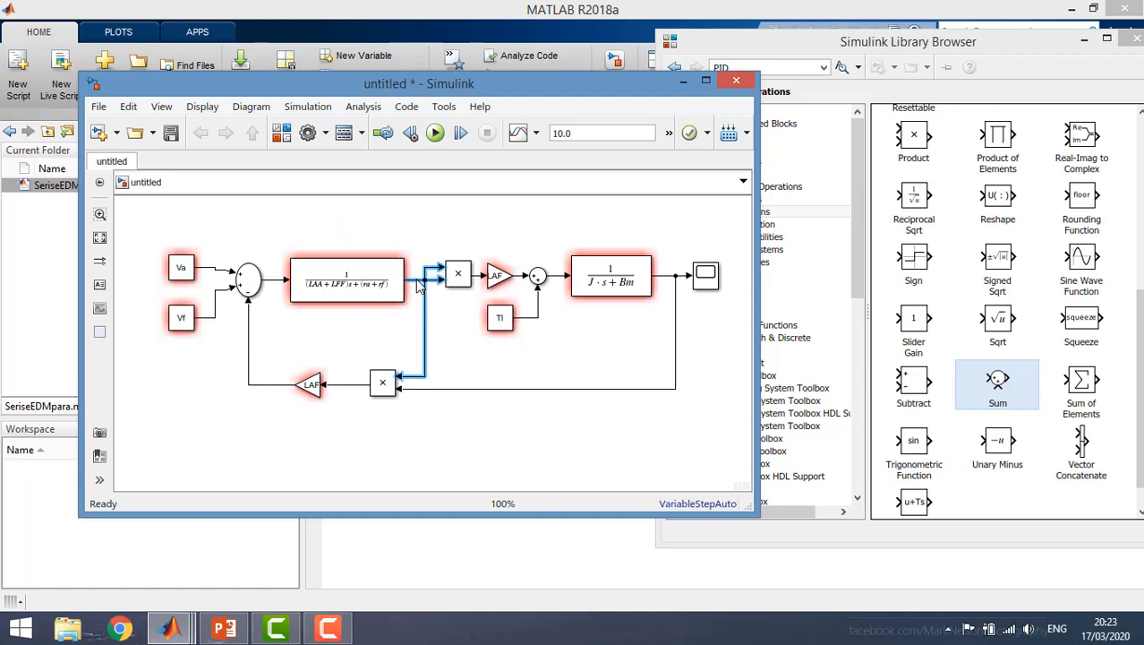
{"action": "left_click", "coordinate": [351, 294]}
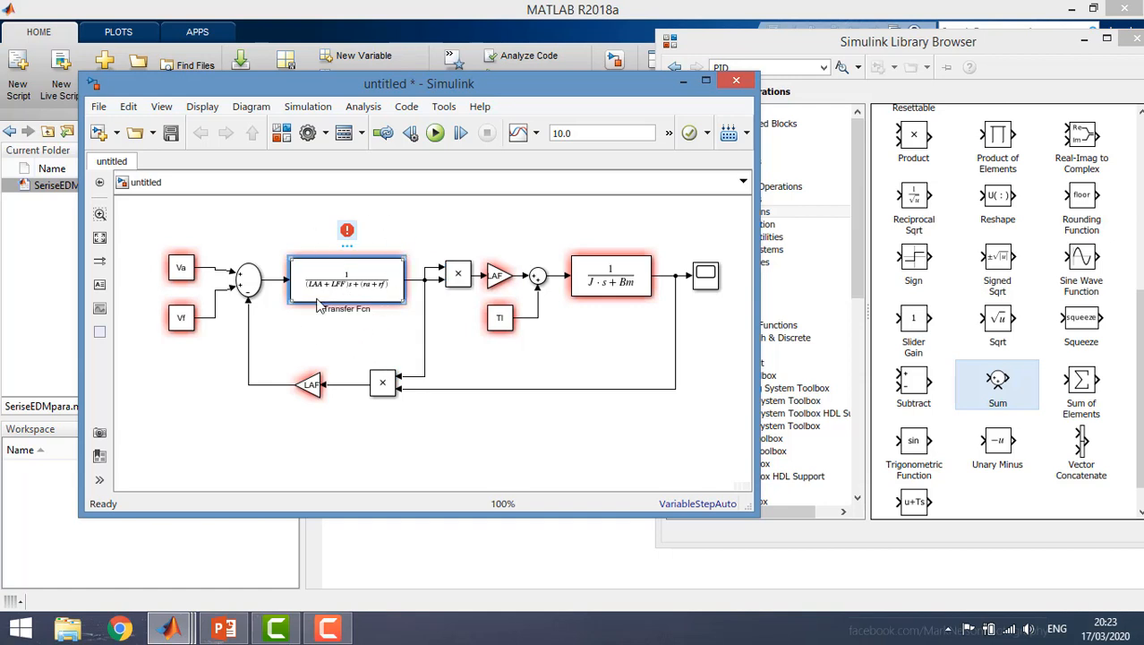
{"action": "left_click", "coordinate": [592, 292]}
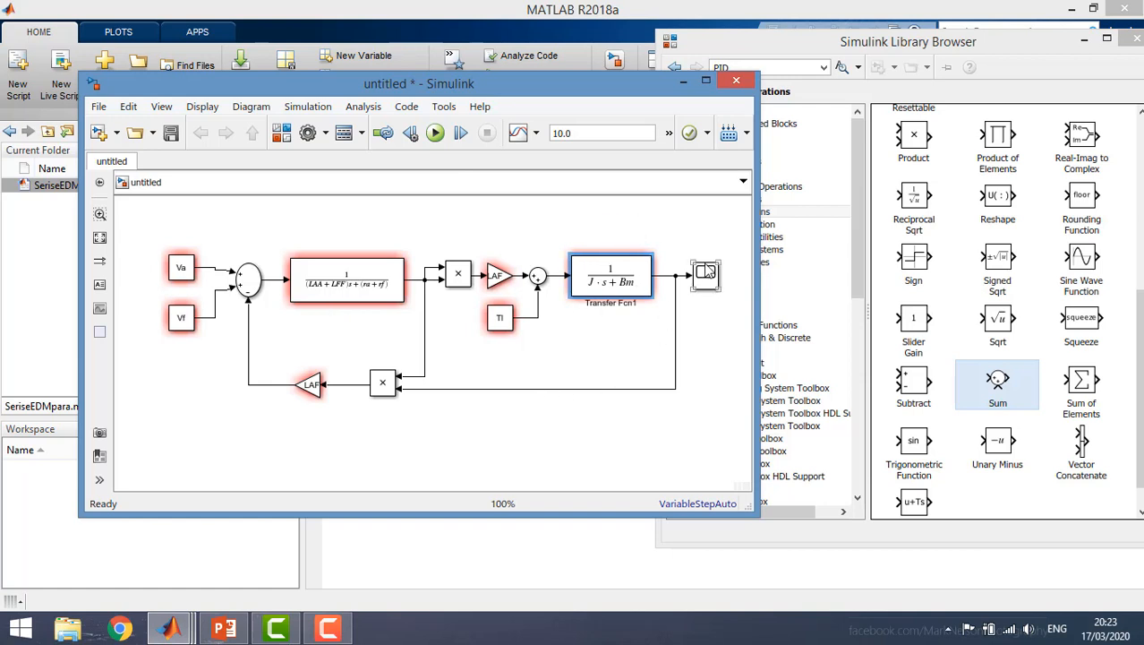
{"action": "left_click", "coordinate": [662, 277]}
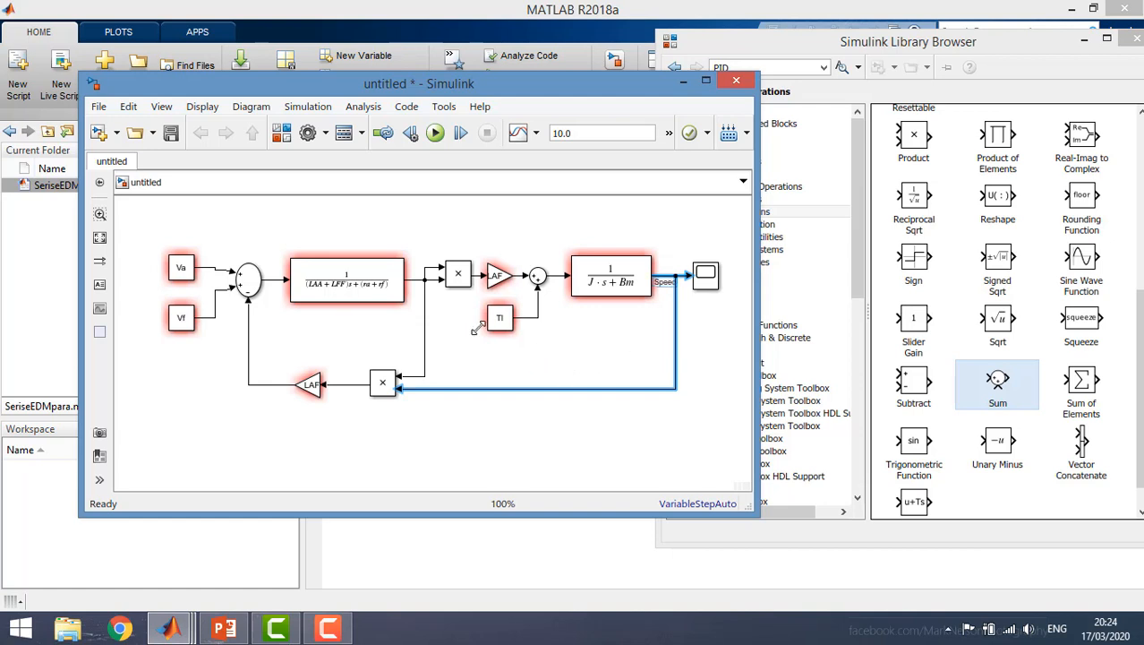
{"action": "left_click", "coordinate": [346, 231]}
{"action": "left_click", "coordinate": [416, 283]}
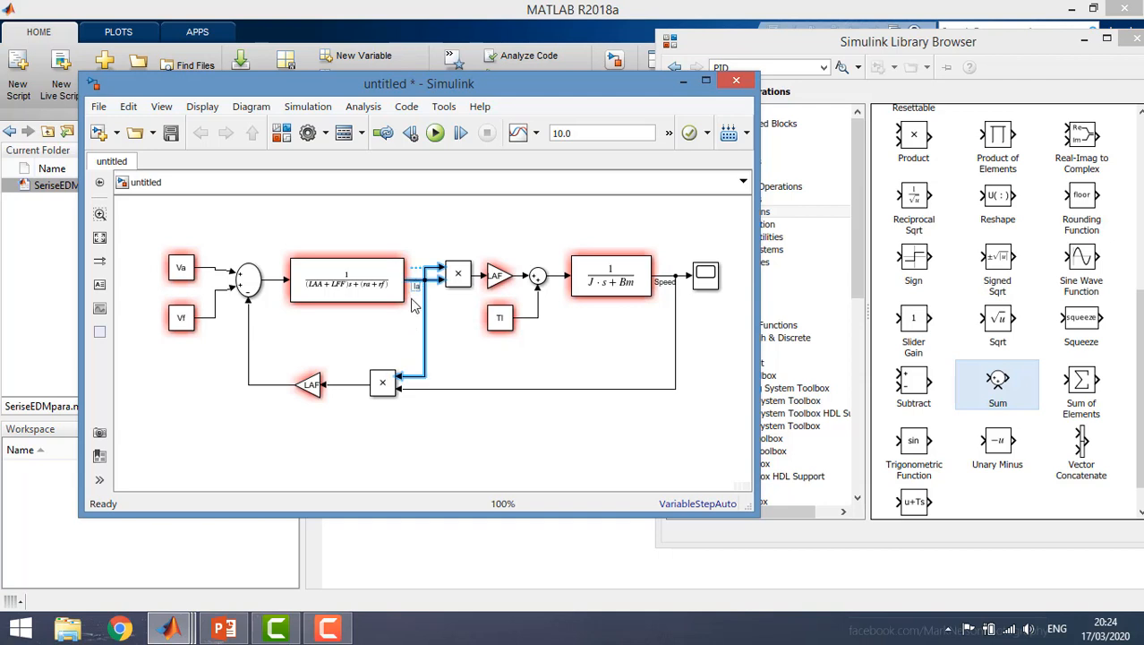
{"action": "left_click", "coordinate": [409, 319]}
{"action": "left_click", "coordinate": [181, 320]}
{"action": "left_click", "coordinate": [140, 256]}
{"action": "left_click", "coordinate": [180, 273]}
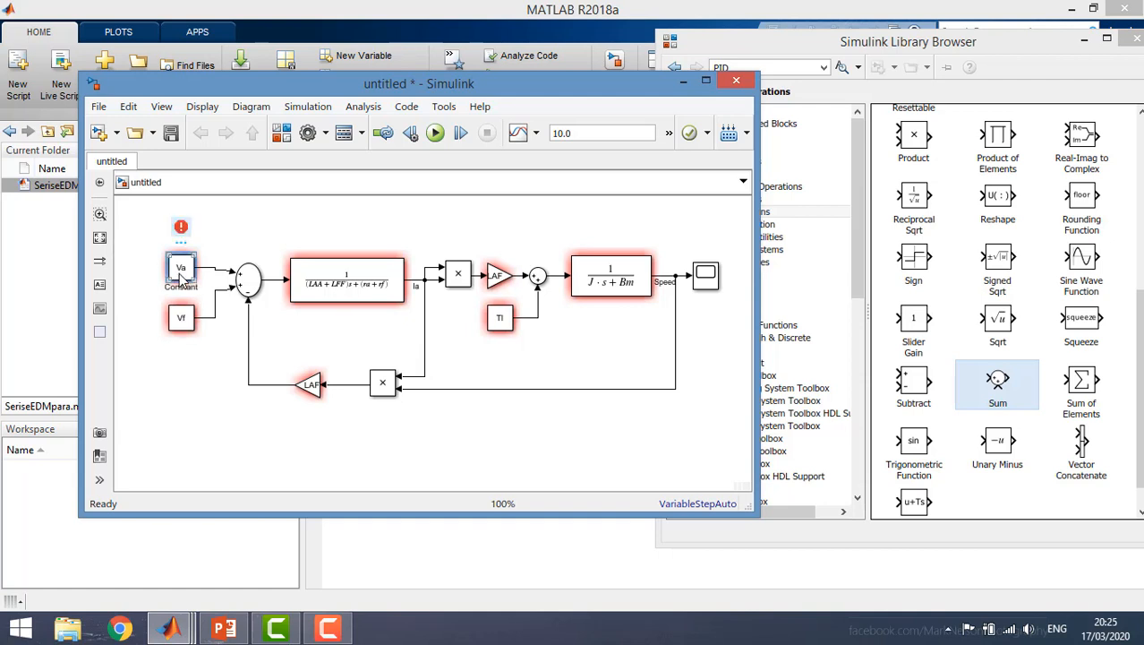
{"action": "left_click", "coordinate": [183, 323]}
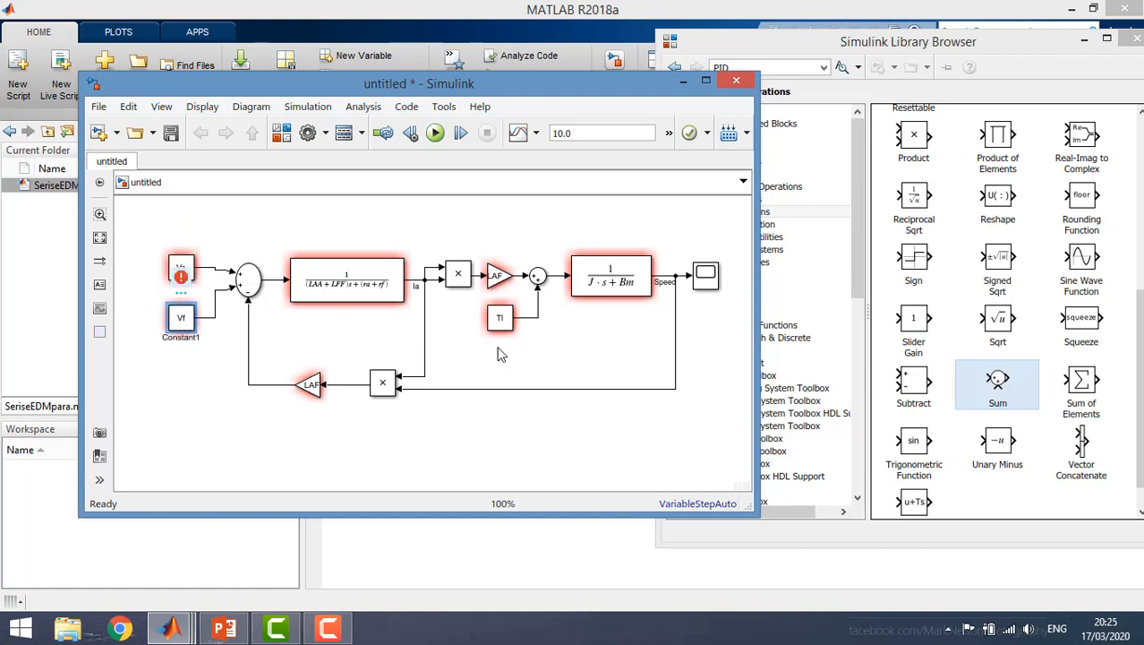
{"action": "left_click", "coordinate": [498, 321]}
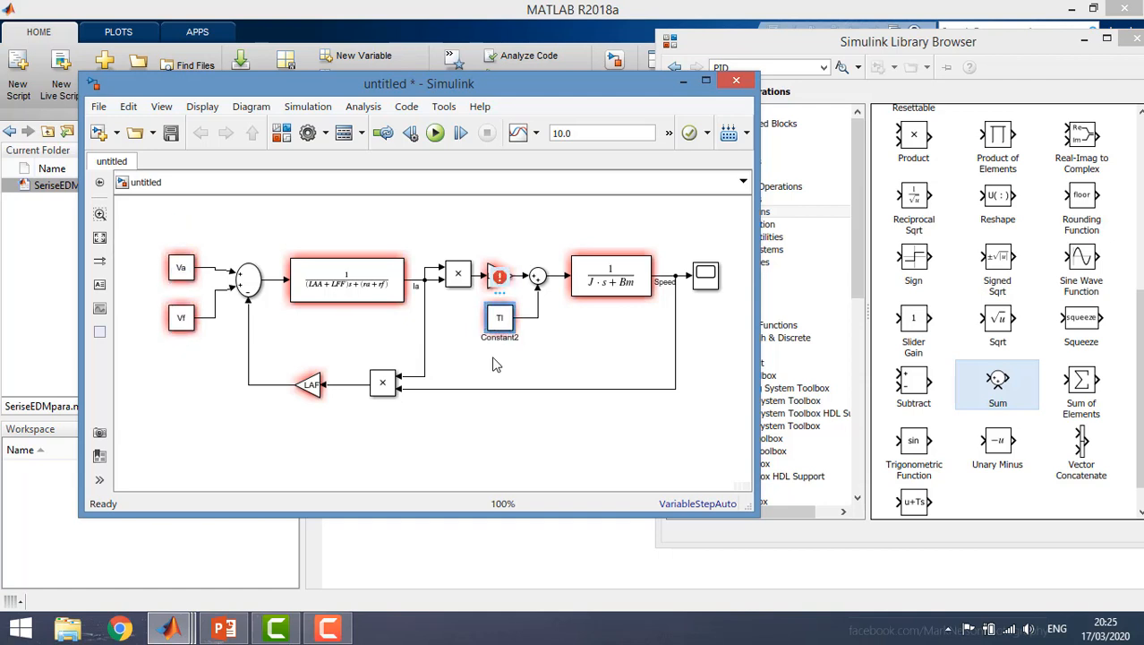
{"action": "left_click", "coordinate": [309, 385]}
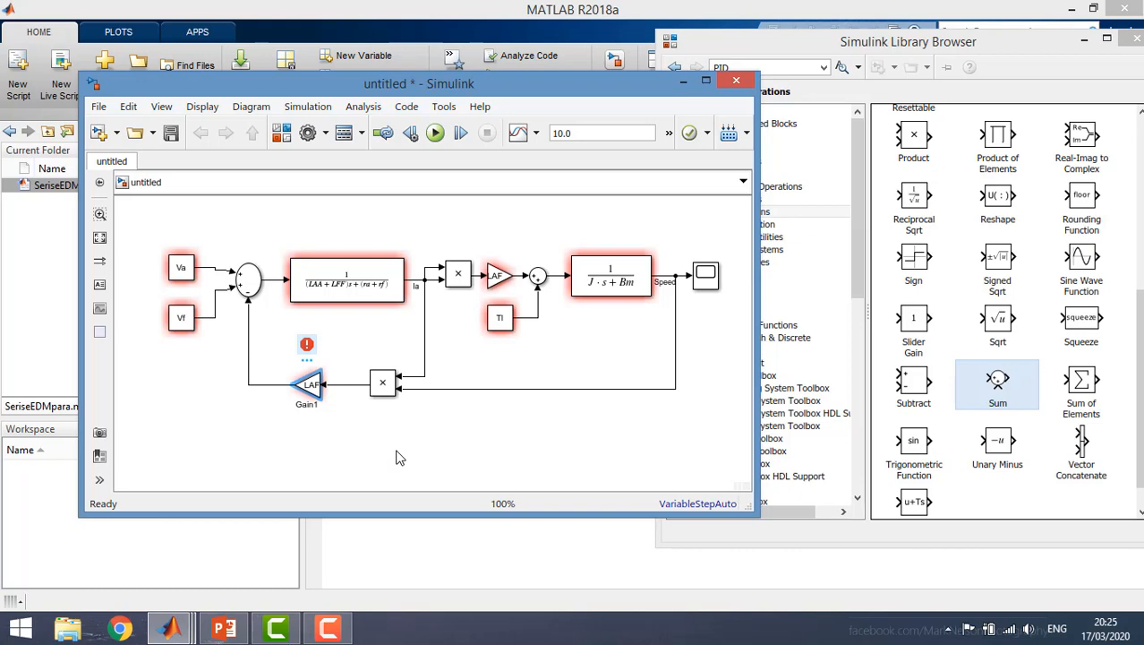
Step: Close the Simulink Library Browser, move the model window aside and bring the main MATLAB window to the front
{"action": "left_click", "coordinate": [1135, 39]}
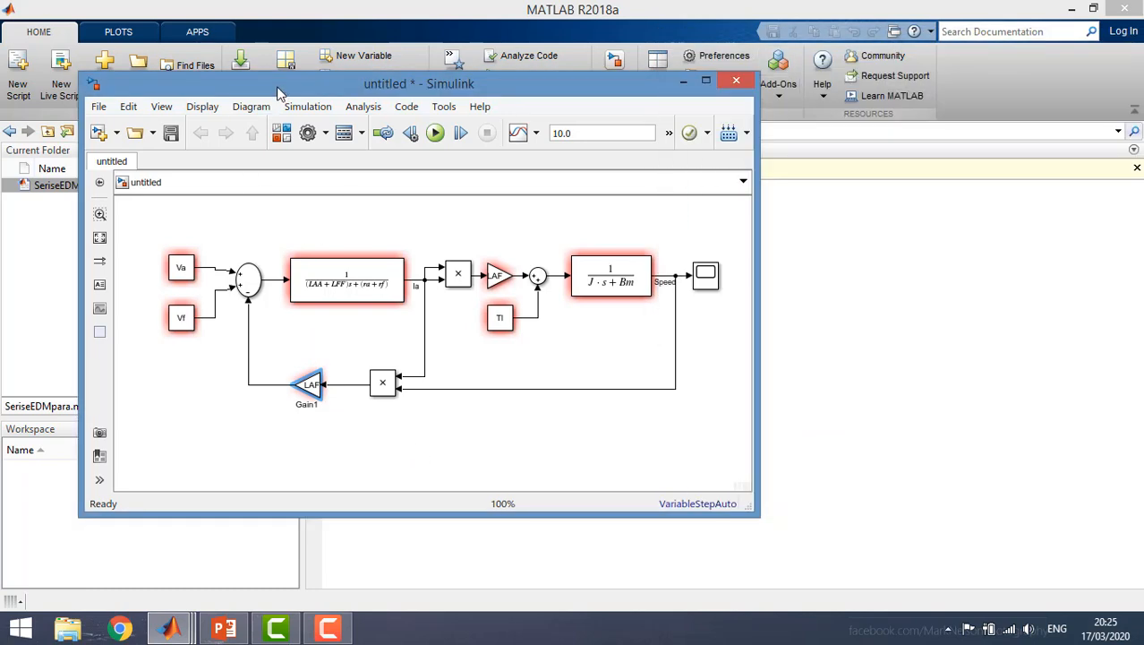
{"action": "left_click_drag", "start_coordinate": [277, 88], "coordinate": [510, 95]}
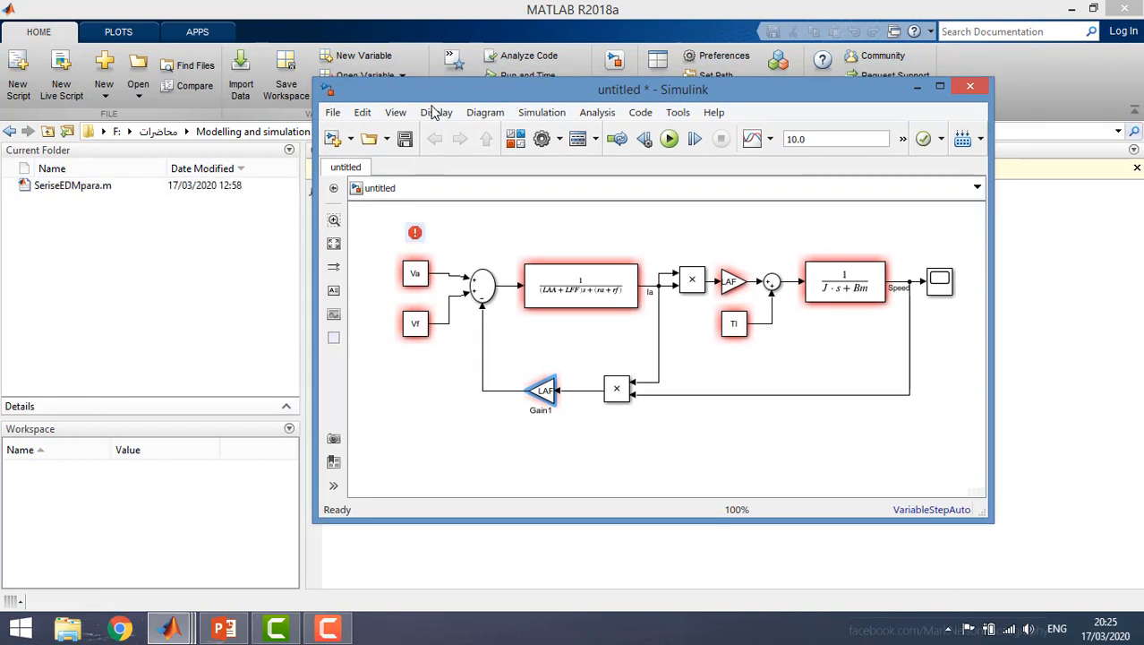
{"action": "left_click", "coordinate": [121, 214]}
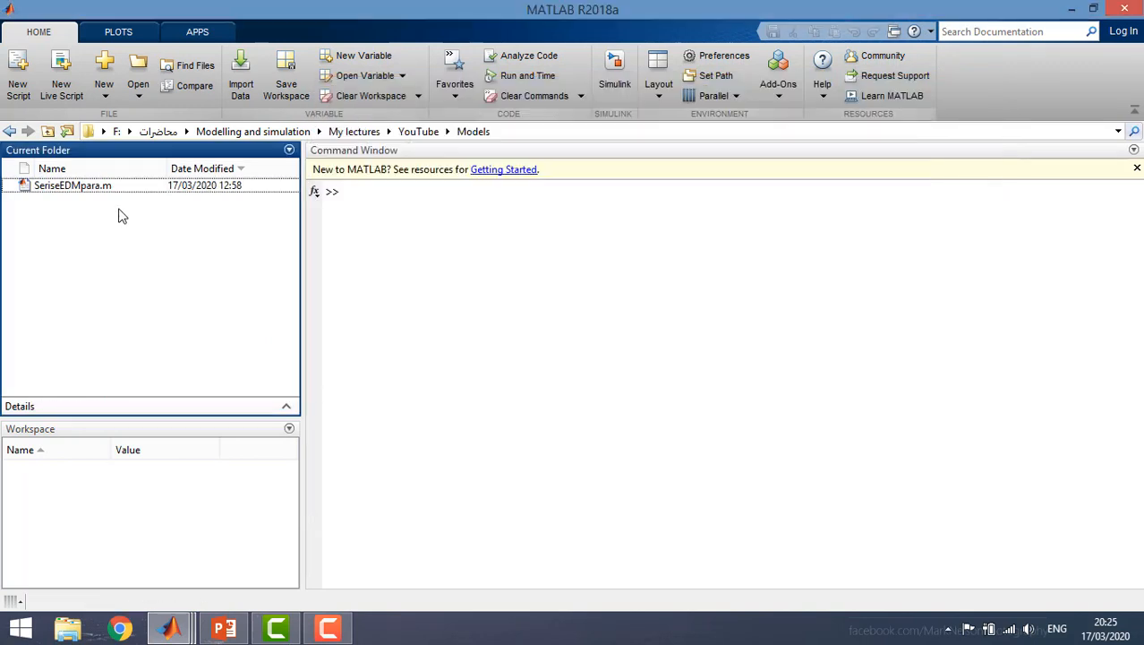
Step: Open the SeriseEDMpara.m script and run it to load the motor parameters into the workspace
{"action": "left_click", "coordinate": [61, 190]}
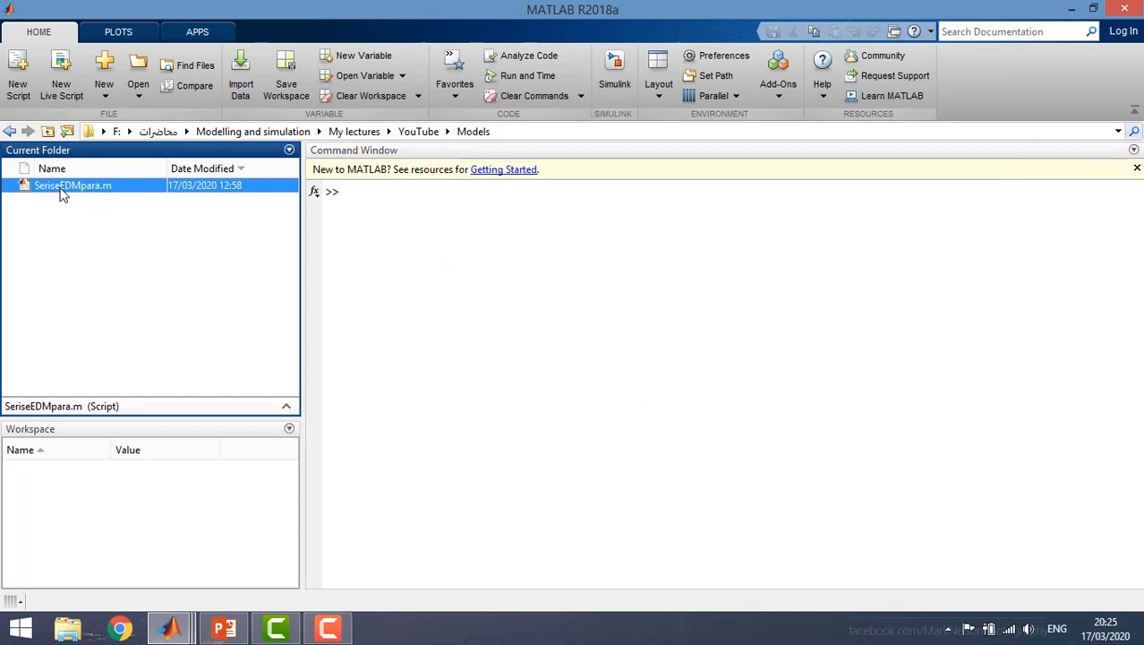
{"action": "double_click", "coordinate": [61, 190]}
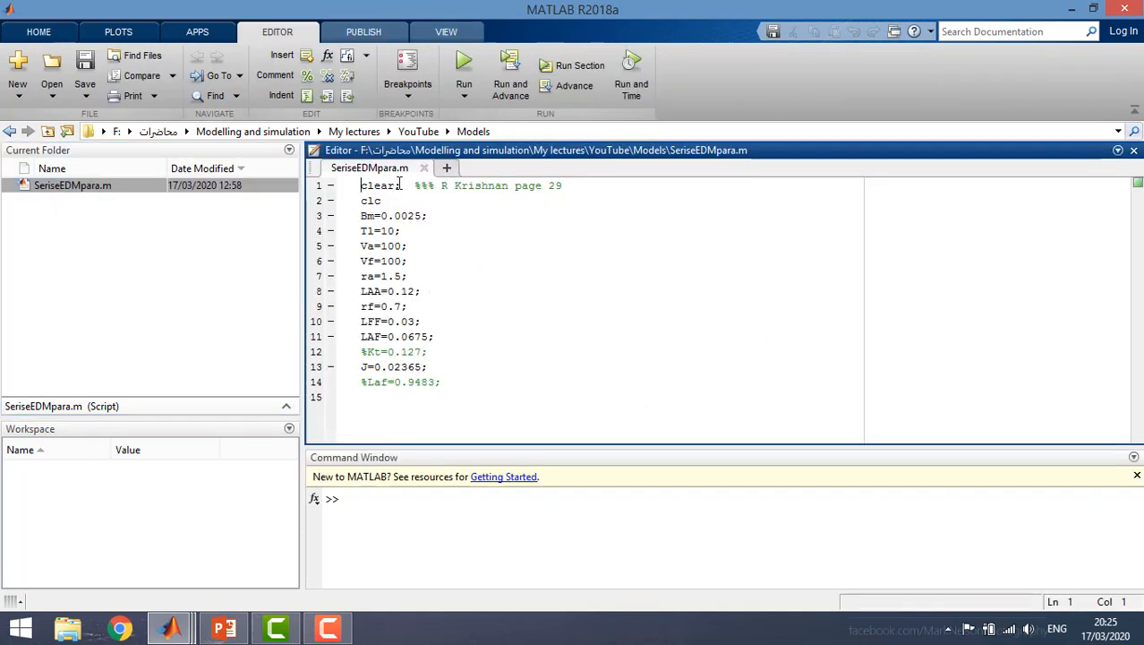
{"action": "left_click", "coordinate": [462, 63]}
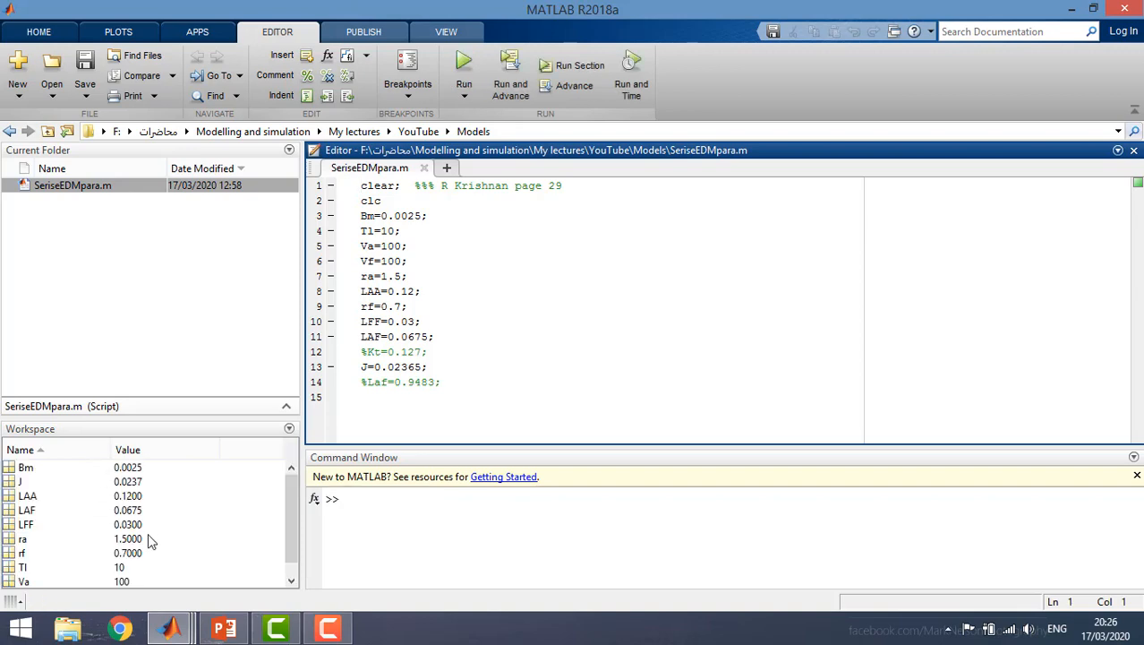
Step: Return to the Simulink model and set the second Sum block's list of signs to |+- so Tl is subtracted
{"action": "mouse_move", "coordinate": [186, 629]}
{"action": "left_click", "coordinate": [494, 568]}
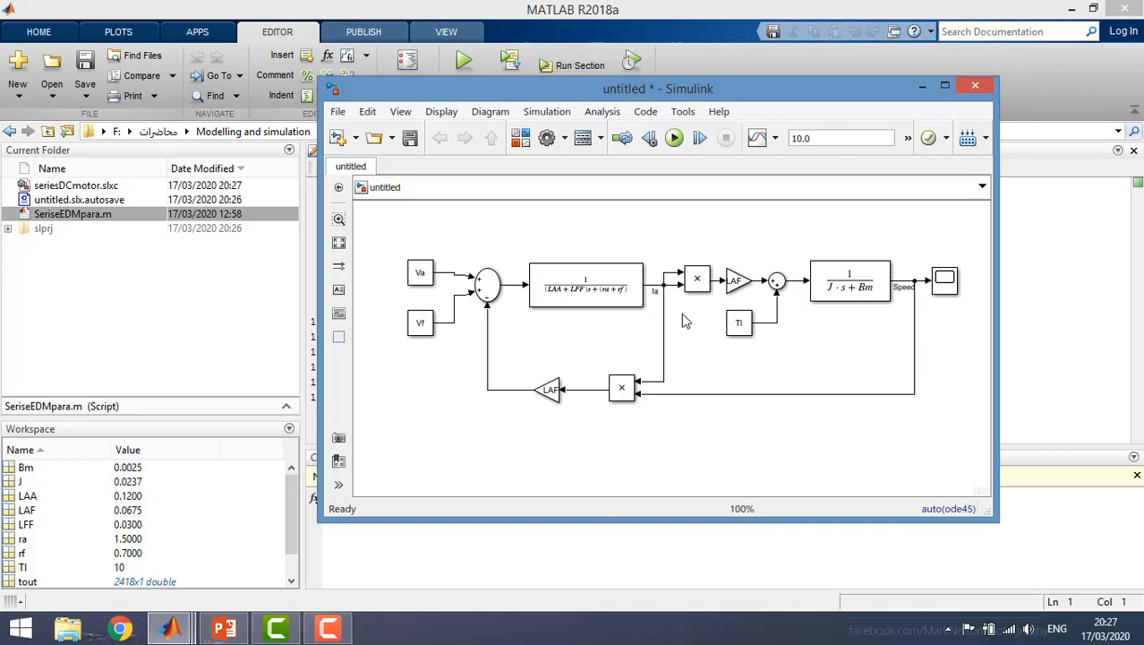
{"action": "double_click", "coordinate": [778, 281]}
{"action": "double_click", "coordinate": [424, 317]}
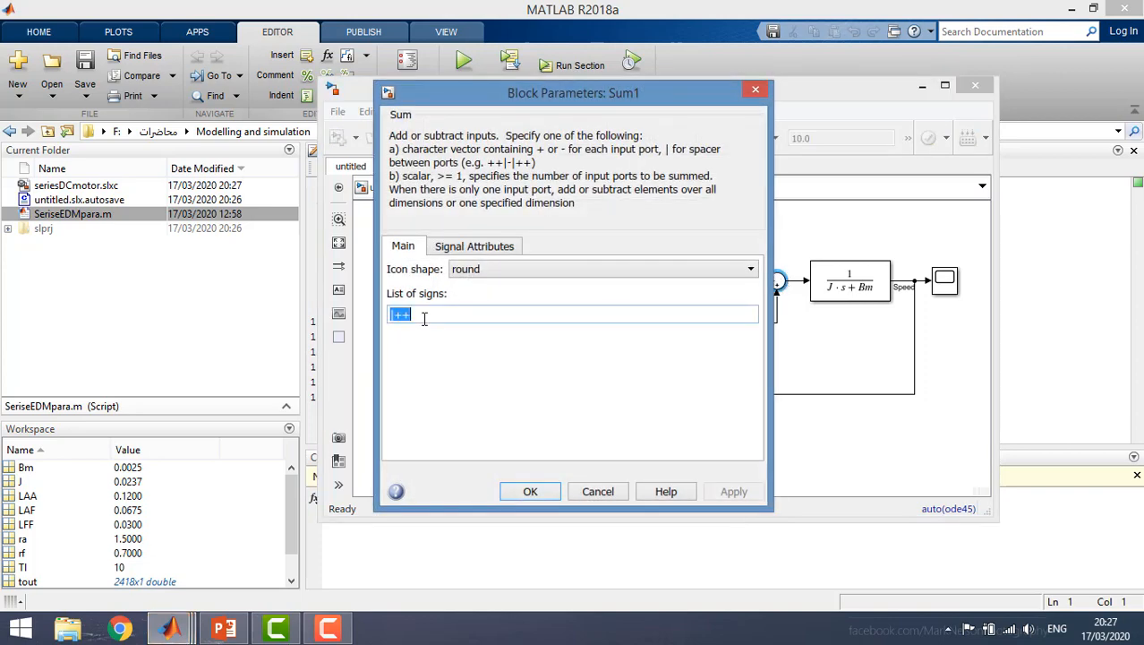
{"action": "left_click", "coordinate": [425, 318]}
{"action": "key", "text": "BackSpace"}
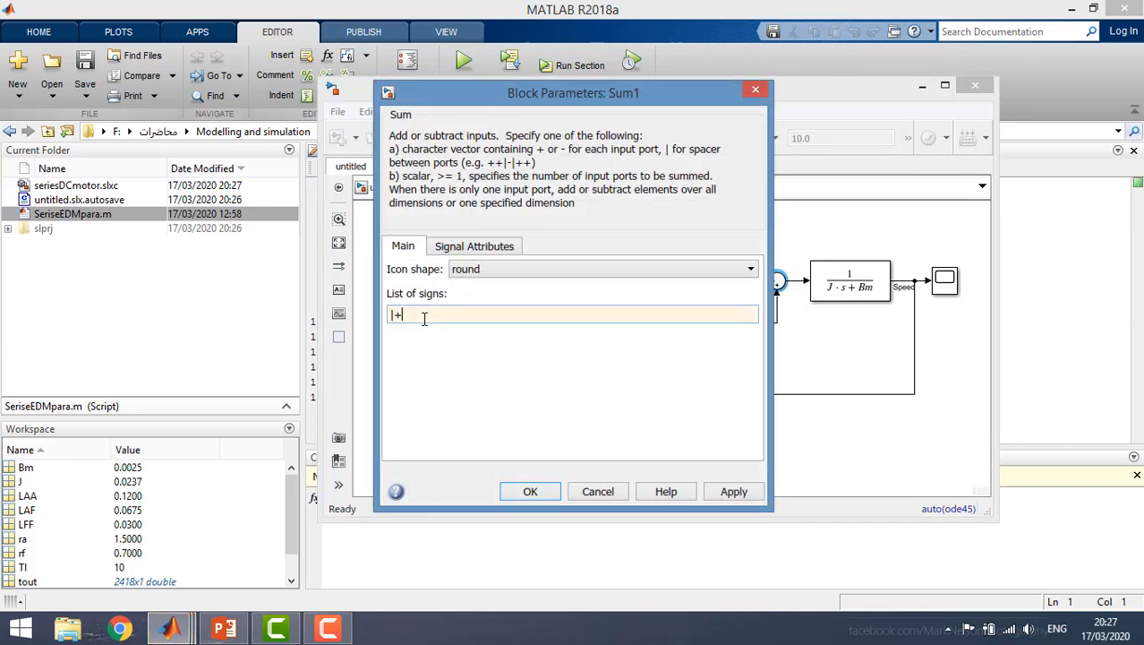
{"action": "type", "text": "-"}
{"action": "key", "text": "Return"}
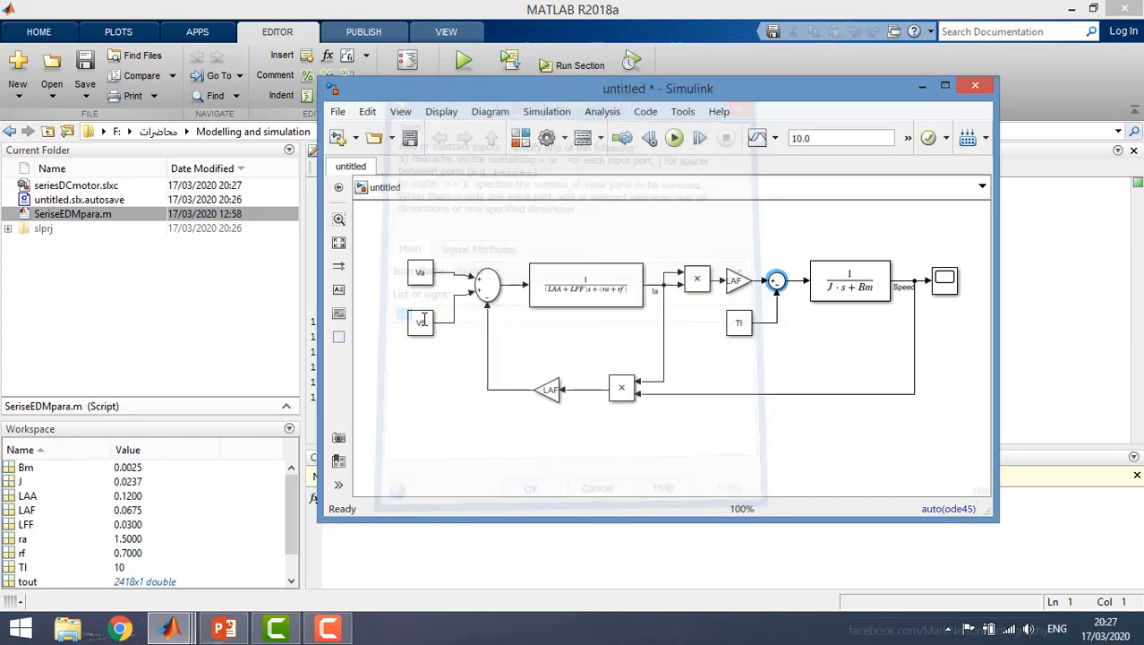
Step: Simulate the model, set the simulation stop time to 60 and run it again
{"action": "left_click", "coordinate": [674, 137]}
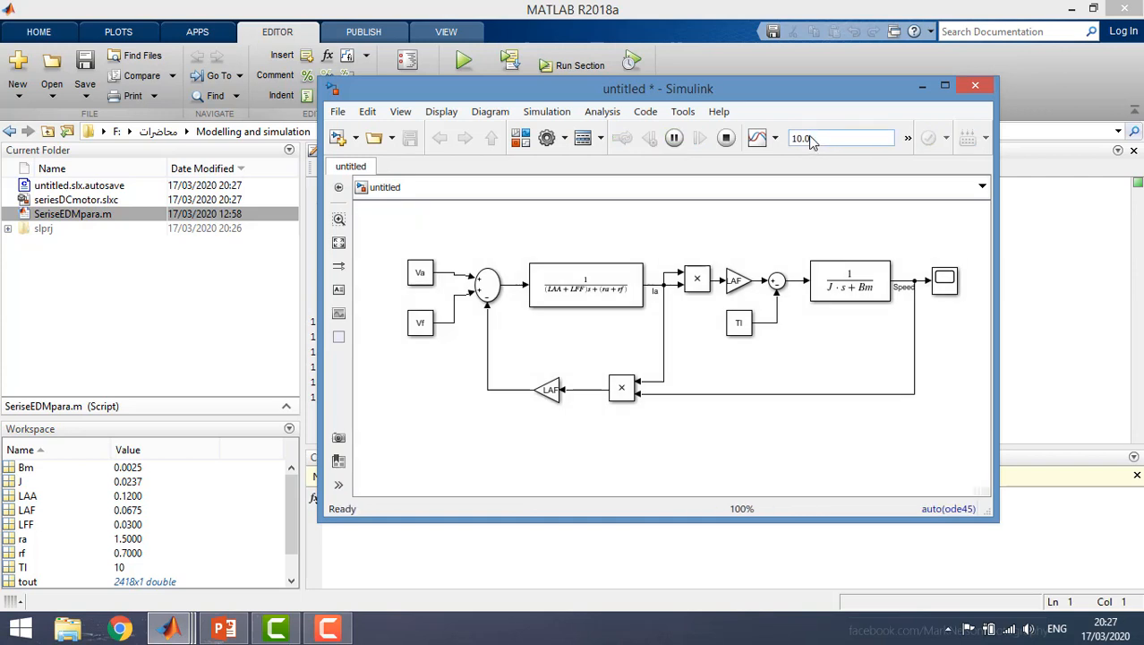
{"action": "double_click", "coordinate": [810, 141]}
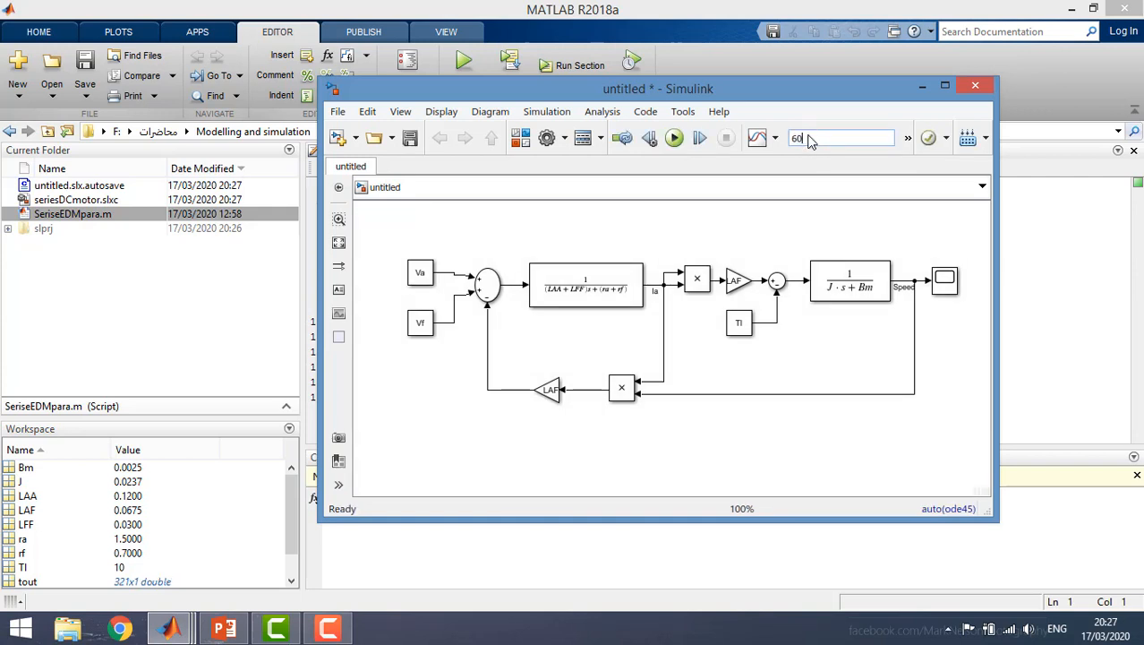
{"action": "left_click", "coordinate": [675, 138]}
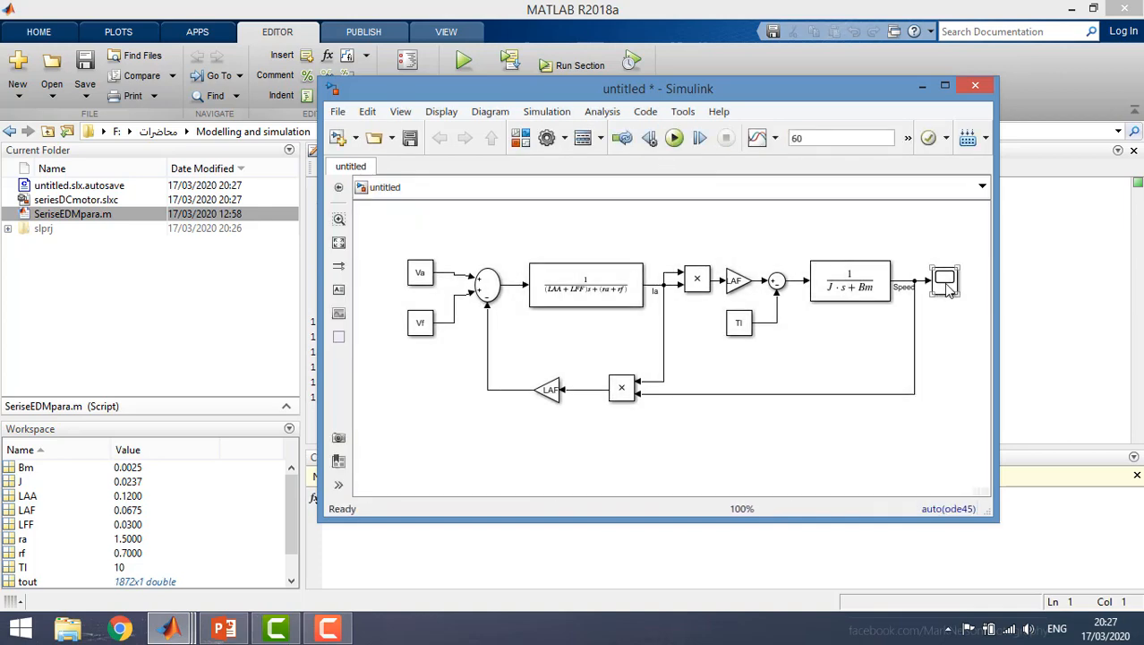
Step: Open the Scope, zoom the vertical axis in on the steady-state part of the Speed curve, examine it and close the plot
{"action": "double_click", "coordinate": [946, 283]}
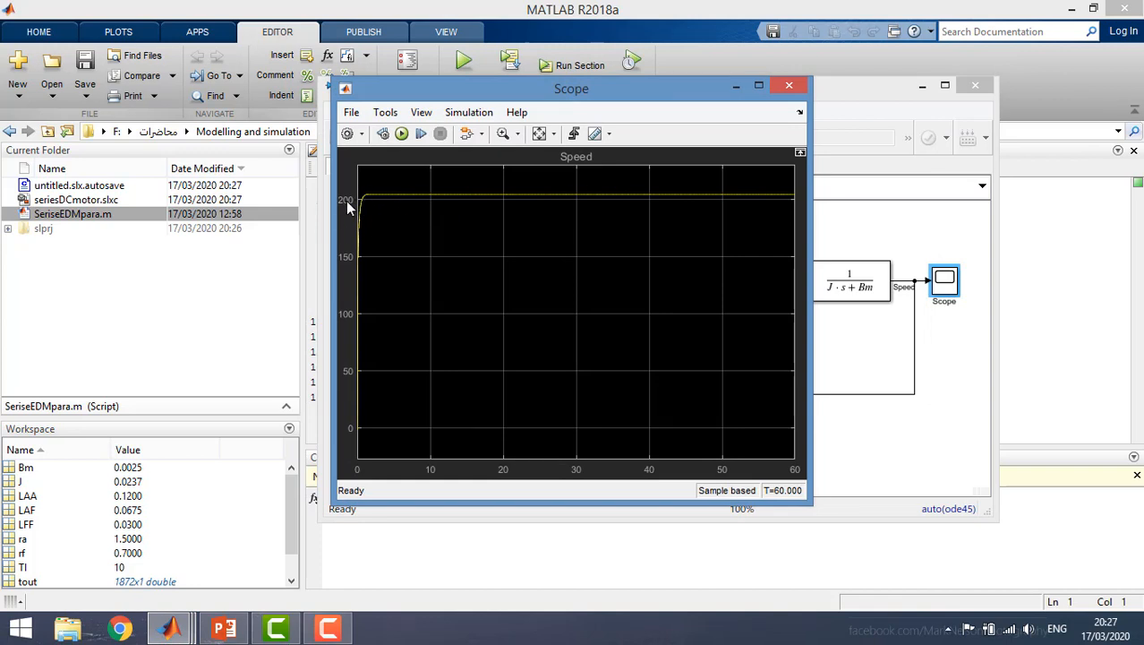
{"action": "left_click", "coordinate": [518, 134]}
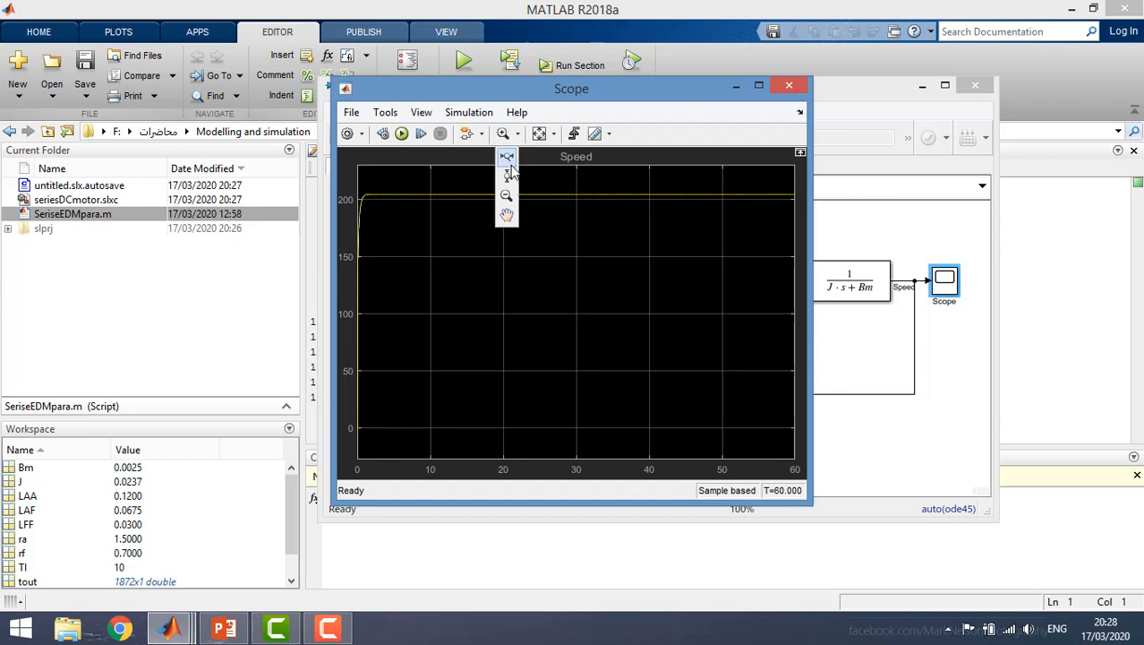
{"action": "left_click", "coordinate": [506, 177]}
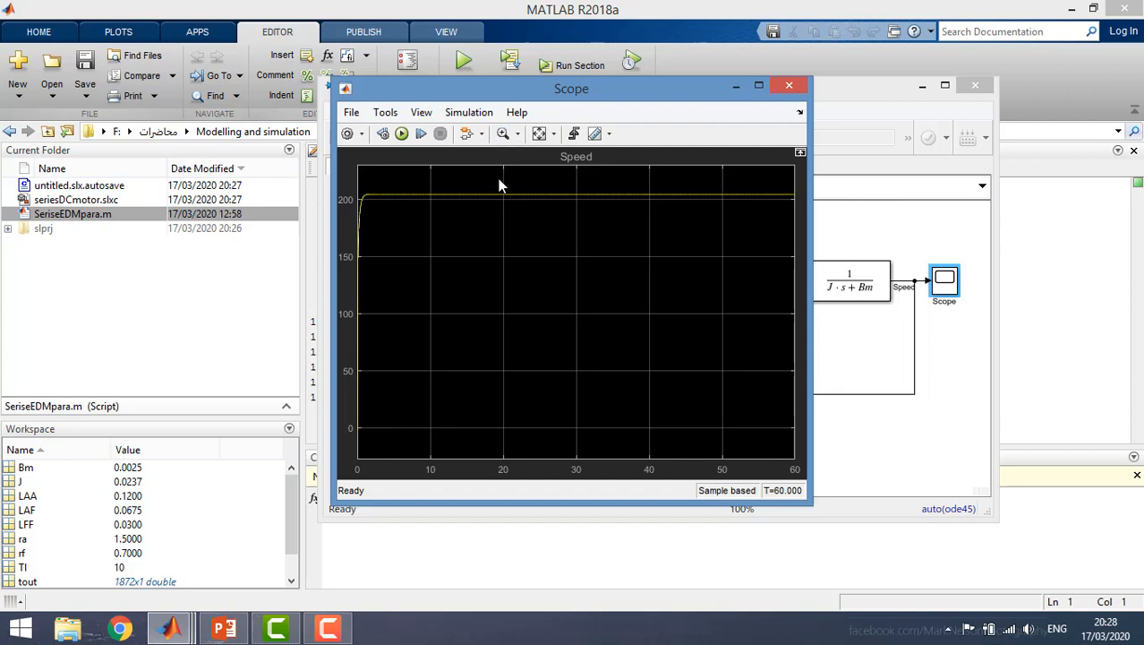
{"action": "left_click", "coordinate": [506, 209]}
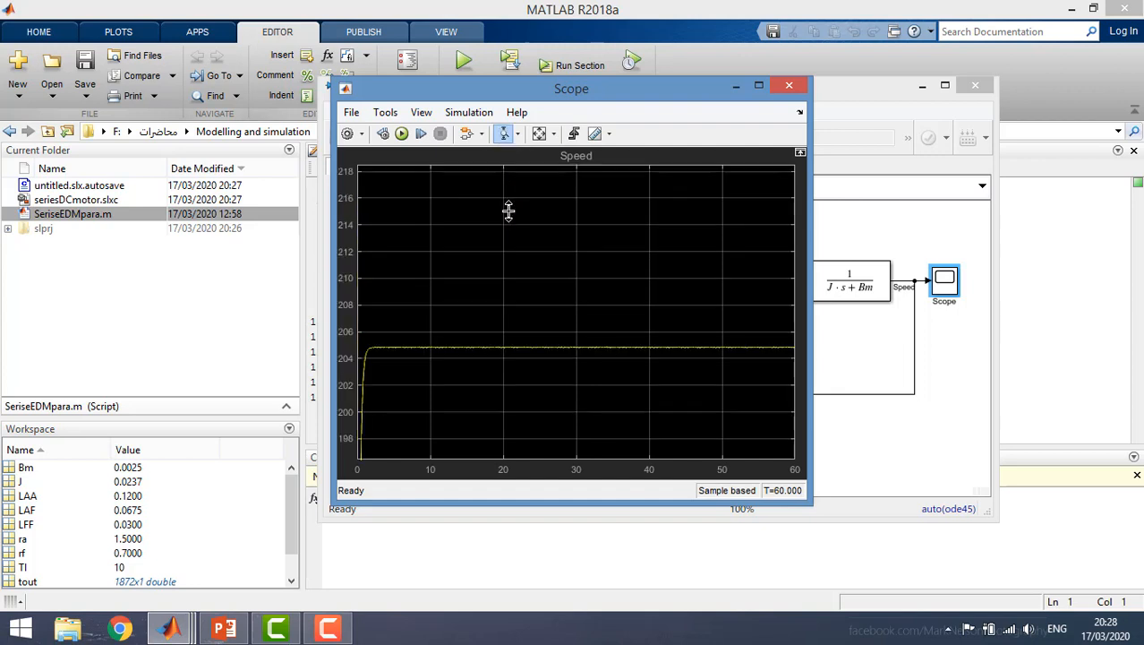
{"action": "left_click_drag", "start_coordinate": [524, 377], "coordinate": [508, 320]}
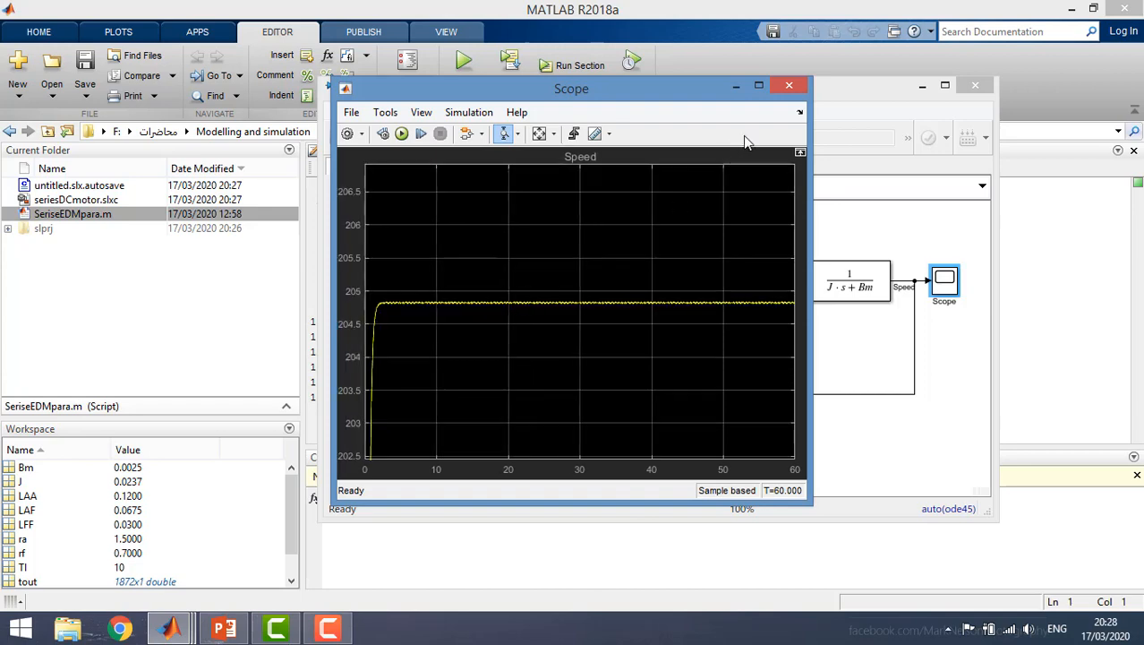
{"action": "left_click", "coordinate": [789, 85]}
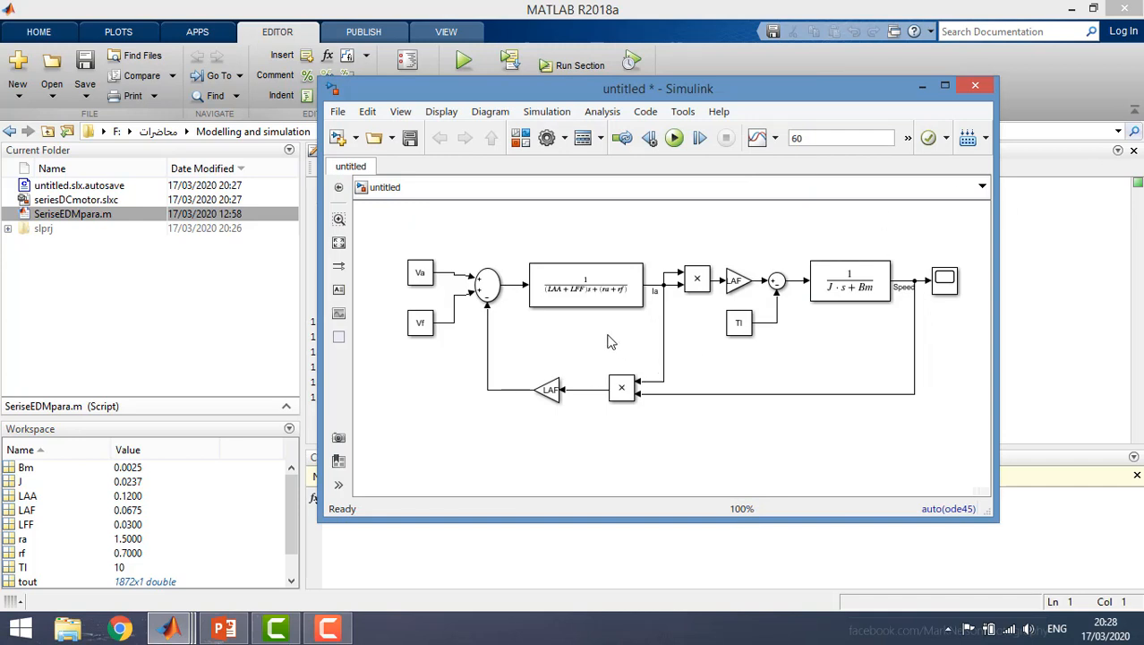
Step: Open the Simulink Library Browser and go to Simscape/Foundation Library/Electrical/Electrical Elements
{"action": "left_click", "coordinate": [522, 140]}
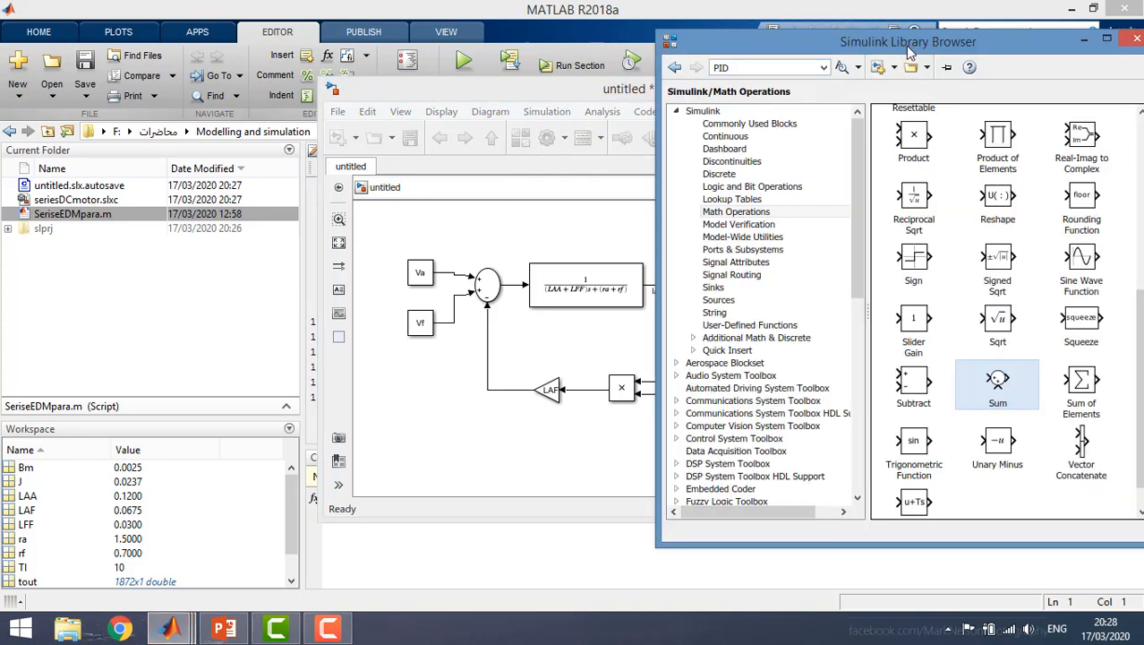
{"action": "left_click", "coordinate": [677, 111]}
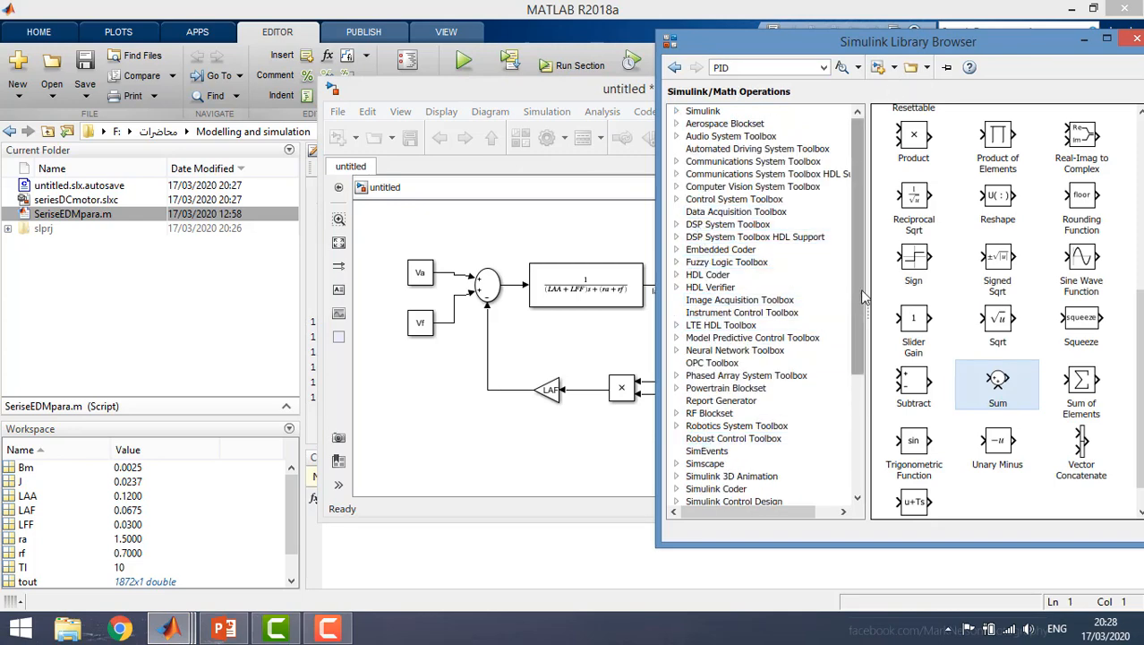
{"action": "left_click_drag", "start_coordinate": [865, 298], "coordinate": [866, 368]}
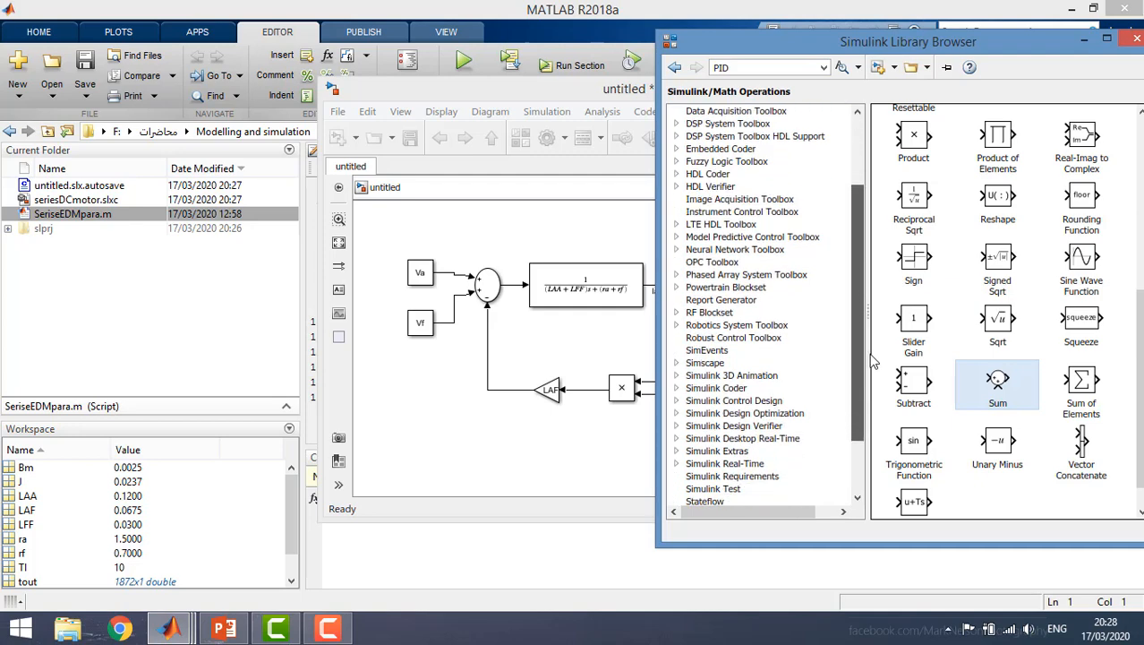
{"action": "left_click", "coordinate": [707, 363]}
{"action": "left_click", "coordinate": [676, 362]}
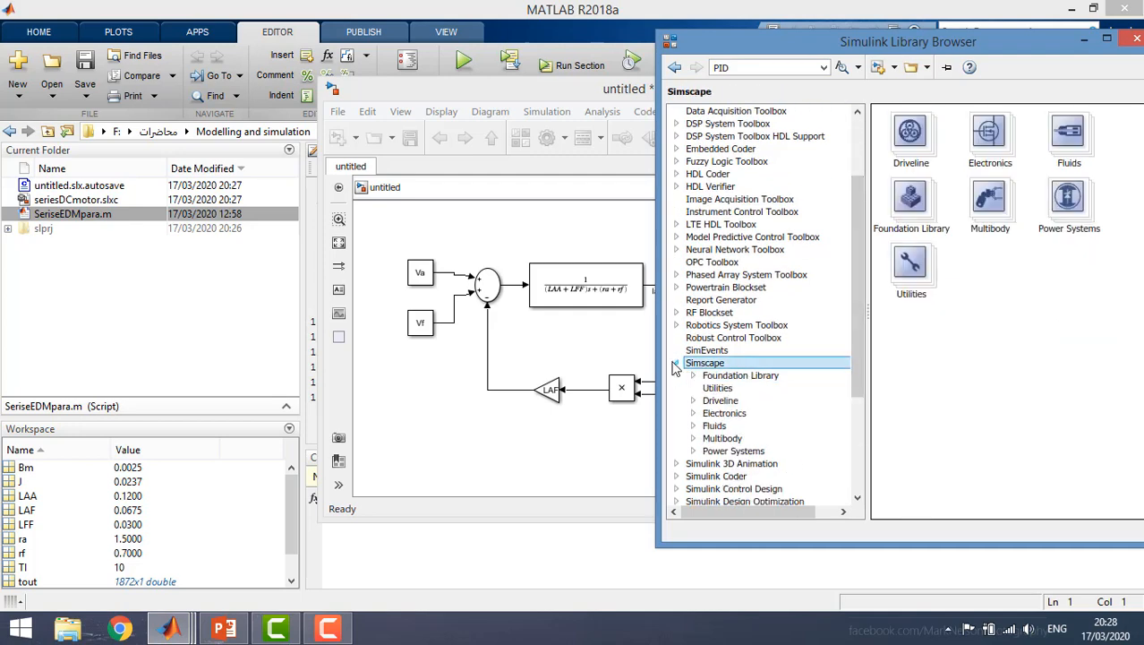
{"action": "left_click", "coordinate": [707, 376]}
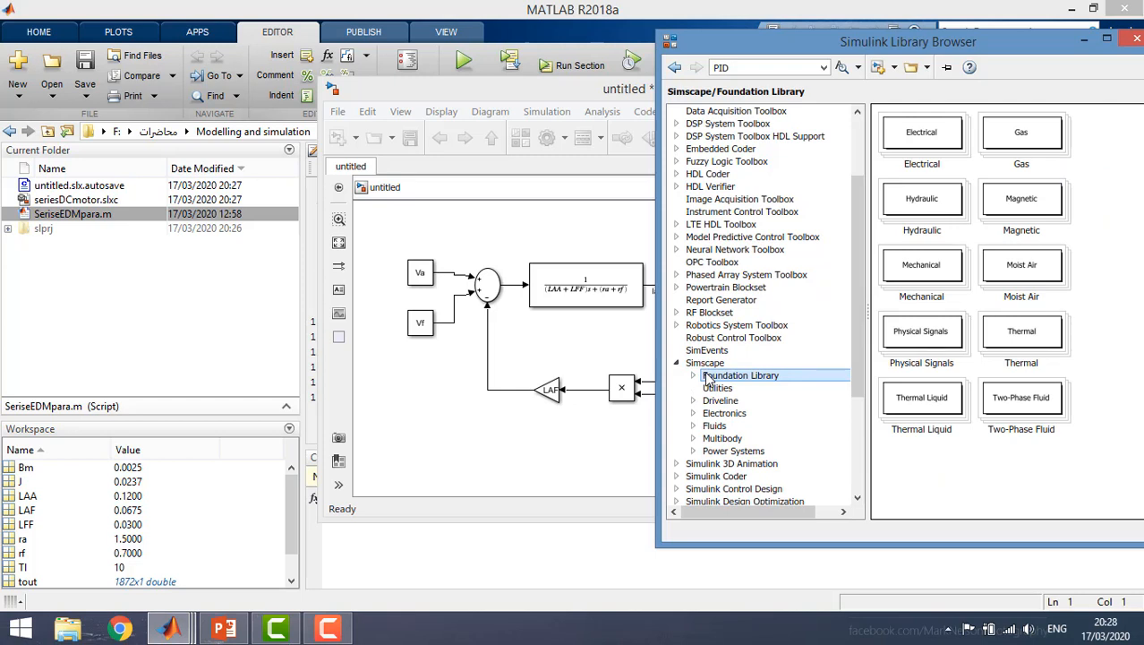
{"action": "double_click", "coordinate": [912, 148]}
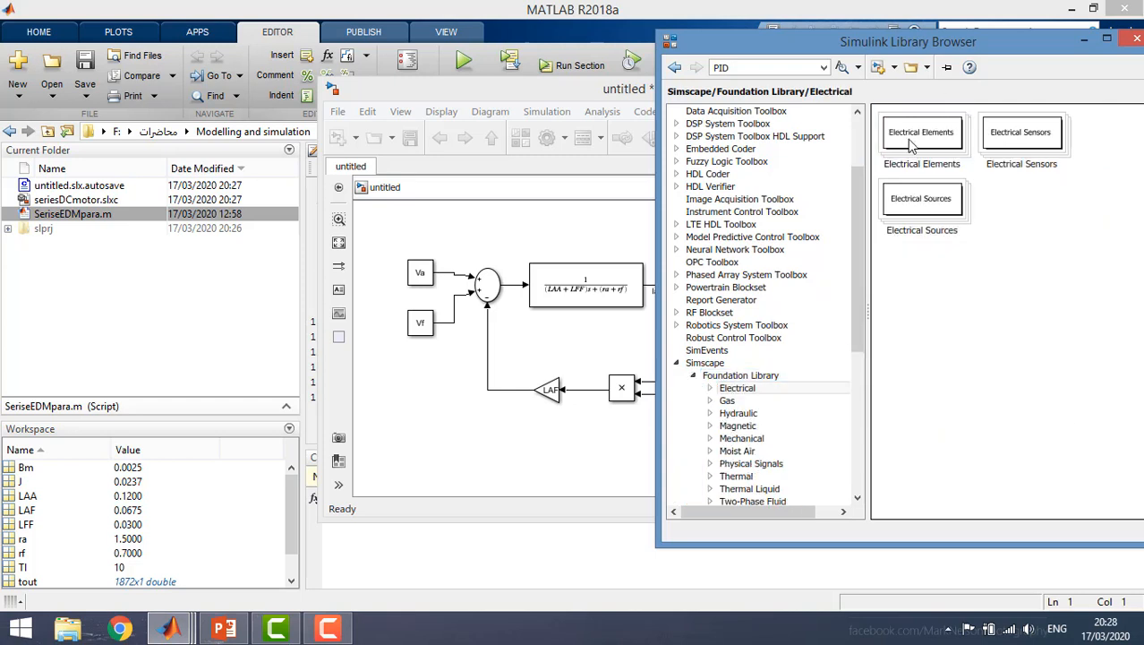
{"action": "double_click", "coordinate": [911, 148]}
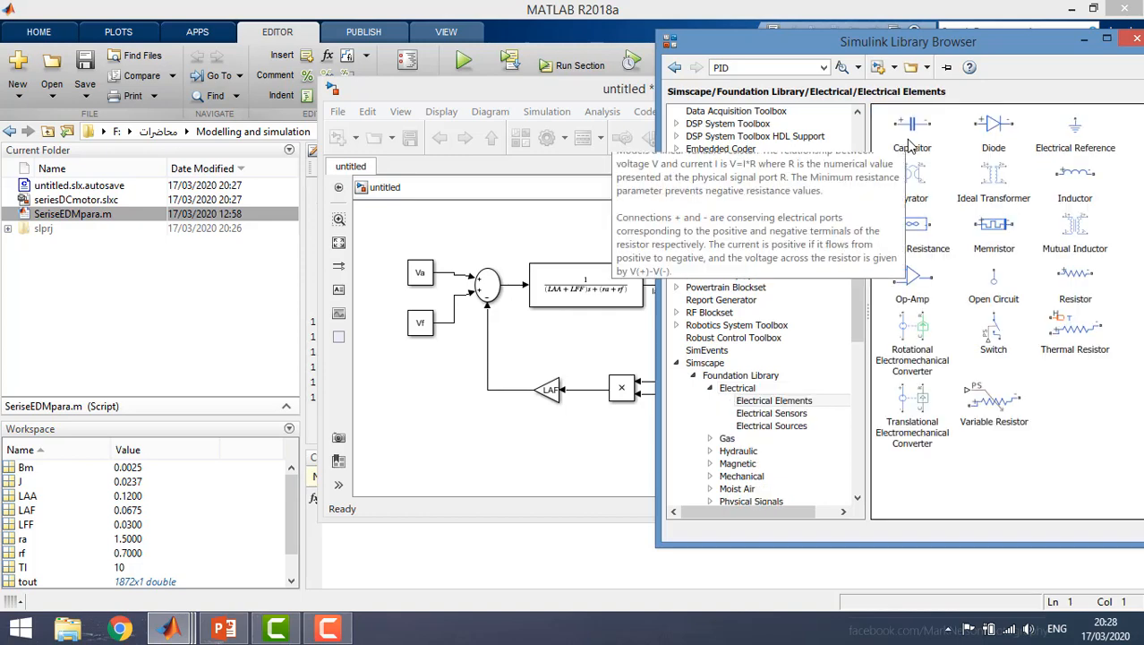
Step: Arrange the model window beside the library and add Inductor, Electrical Reference and Resistor blocks beneath the existing motor diagram
{"action": "left_click", "coordinate": [540, 90]}
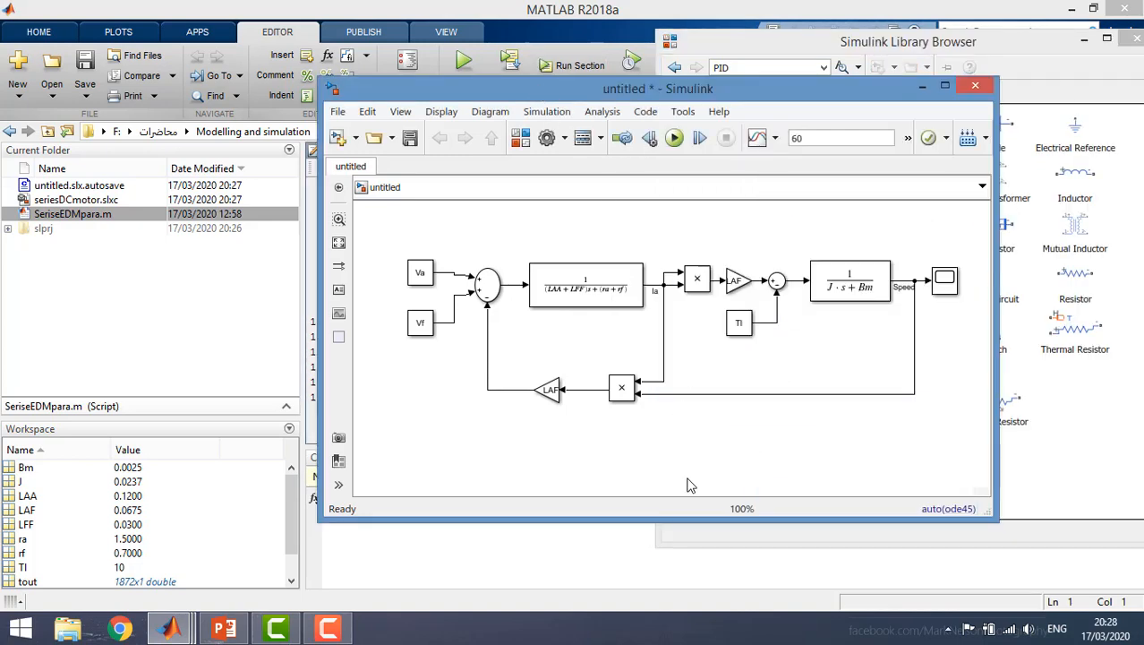
{"action": "left_click_drag", "start_coordinate": [590, 91], "coordinate": [458, 50]}
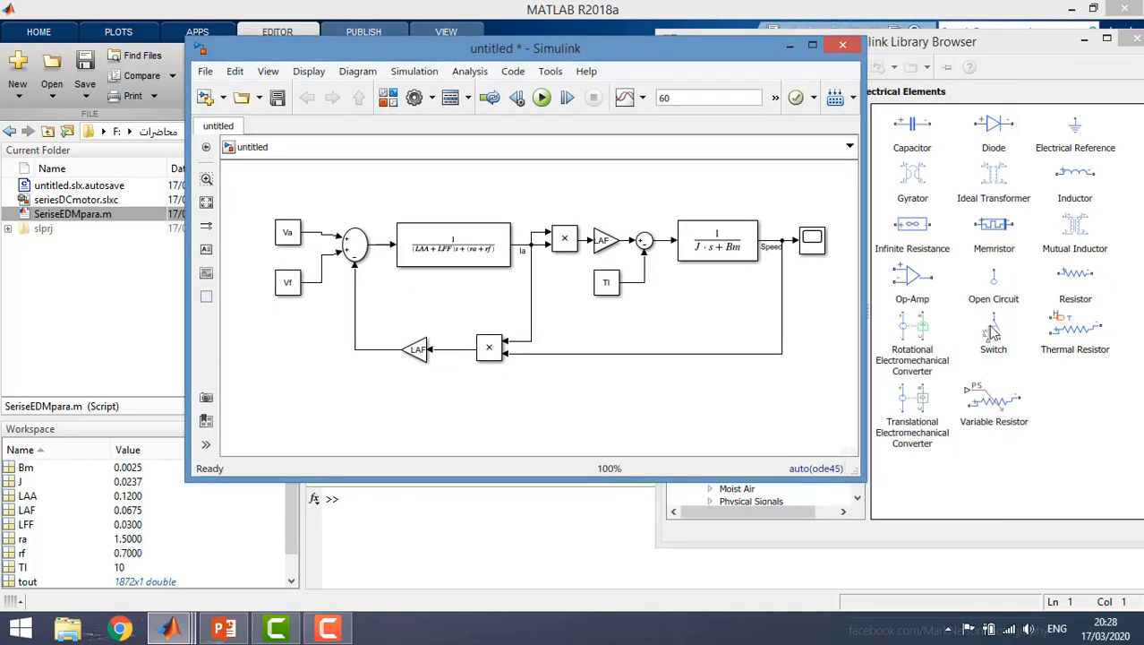
{"action": "left_click", "coordinate": [1078, 179]}
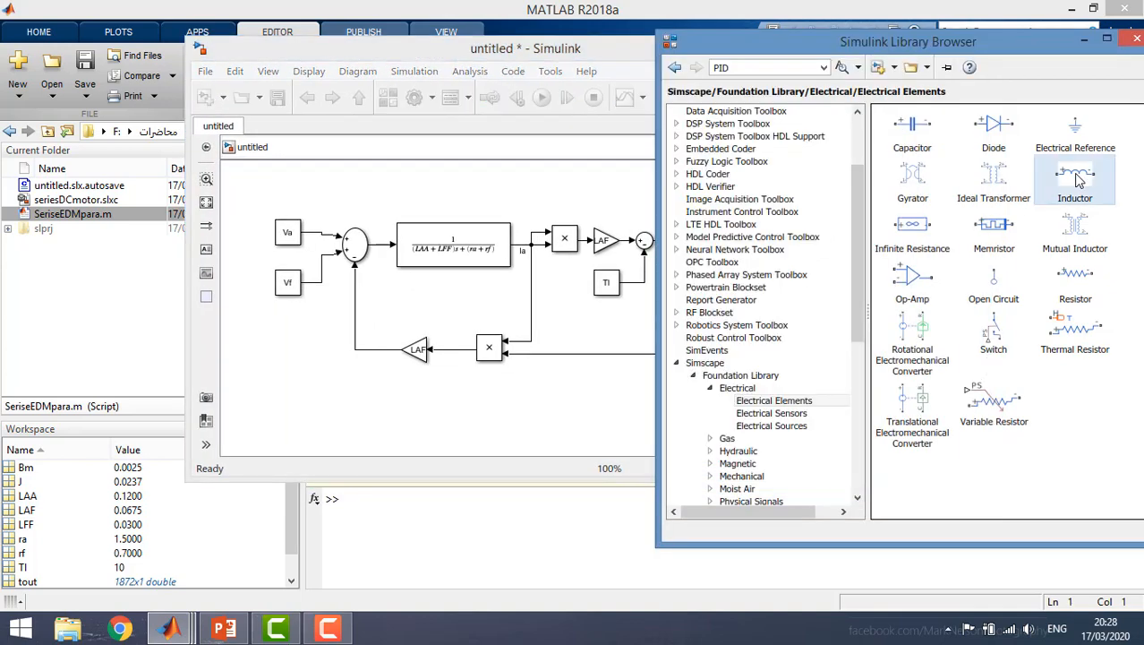
{"action": "mouse_move", "coordinate": [1077, 179]}
{"action": "left_mouse_down"}
{"action": "mouse_move", "coordinate": [556, 441]}
{"action": "mouse_move", "coordinate": [474, 405]}
{"action": "mouse_move", "coordinate": [1086, 197]}
{"action": "left_mouse_up"}
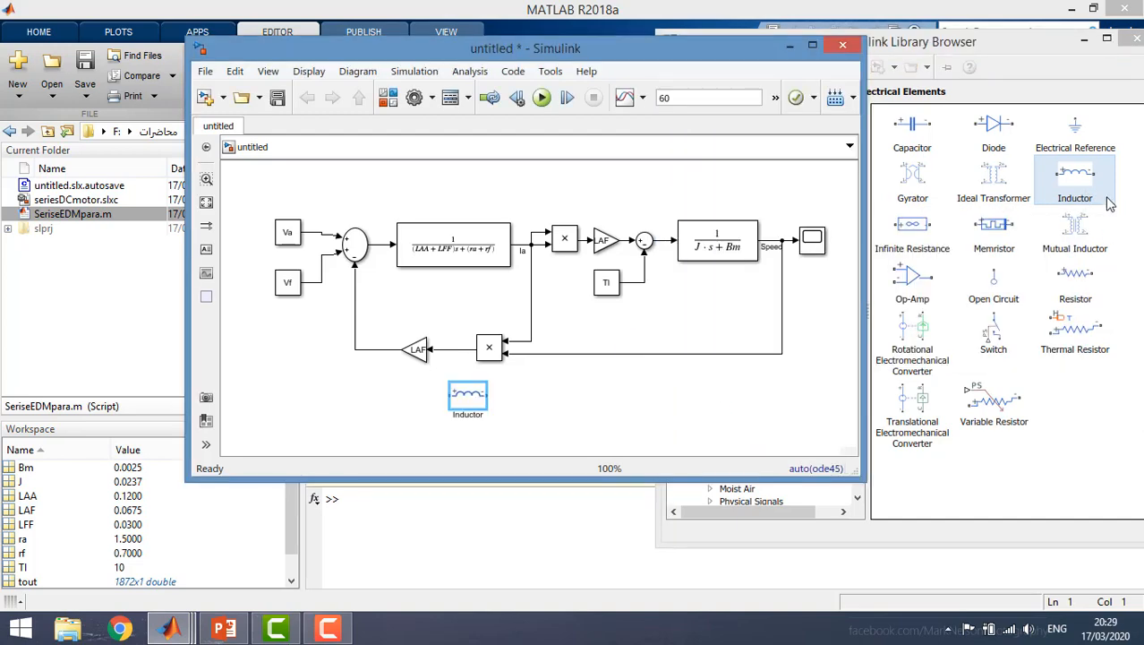
{"action": "left_click_drag", "start_coordinate": [1069, 136], "coordinate": [388, 432]}
{"action": "left_click", "coordinate": [1104, 416]}
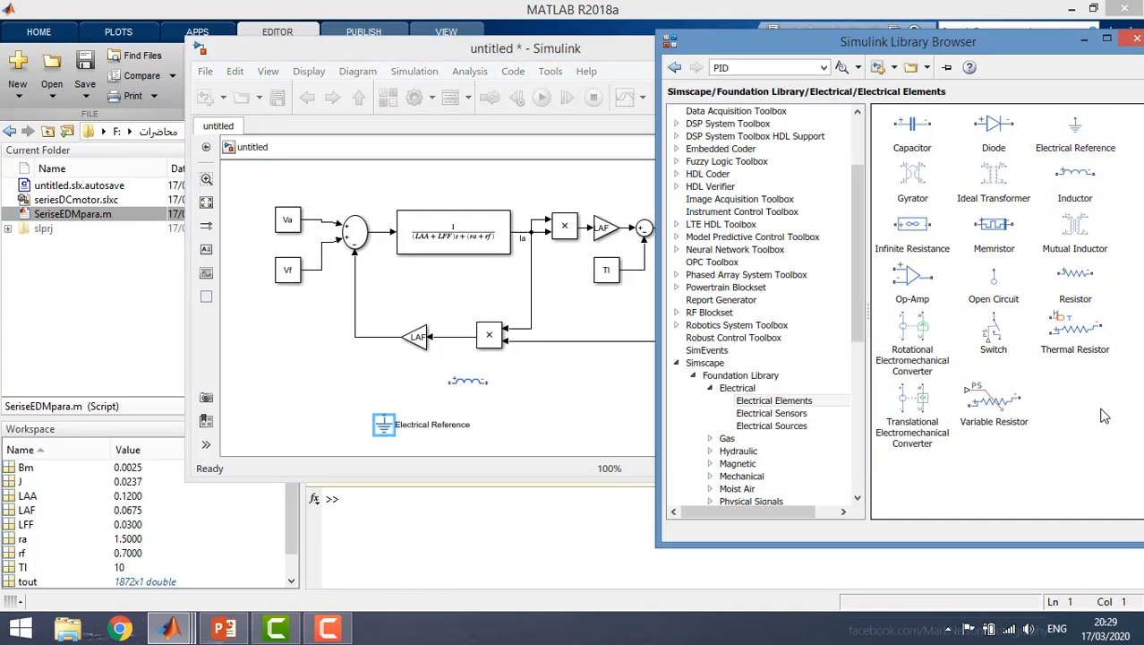
{"action": "left_click", "coordinate": [1079, 291]}
{"action": "mouse_move", "coordinate": [1079, 286]}
{"action": "left_mouse_down"}
{"action": "mouse_move", "coordinate": [394, 362]}
{"action": "mouse_move", "coordinate": [327, 384]}
{"action": "mouse_move", "coordinate": [491, 452]}
{"action": "left_mouse_up"}
Step: Move the Resistor, Inductor and Electrical Reference blocks together further down, well clear of the existing motor diagram
{"action": "key", "text": "Down"}
{"action": "key", "text": "Down"}
{"action": "key", "text": "Down"}
{"action": "key", "text": "Down"}
{"action": "key", "text": "Down"}
{"action": "key", "text": "Down"}
{"action": "key", "text": "Down"}
{"action": "key", "text": "Down"}
{"action": "key", "text": "Down"}
{"action": "key", "text": "Down"}
{"action": "key", "text": "Down"}
{"action": "key", "text": "Down"}
{"action": "key", "text": "Down"}
{"action": "key", "text": "Down"}
{"action": "key", "text": "Down"}
{"action": "key", "text": "Down"}
{"action": "key", "text": "Down"}
{"action": "key", "text": "Down"}
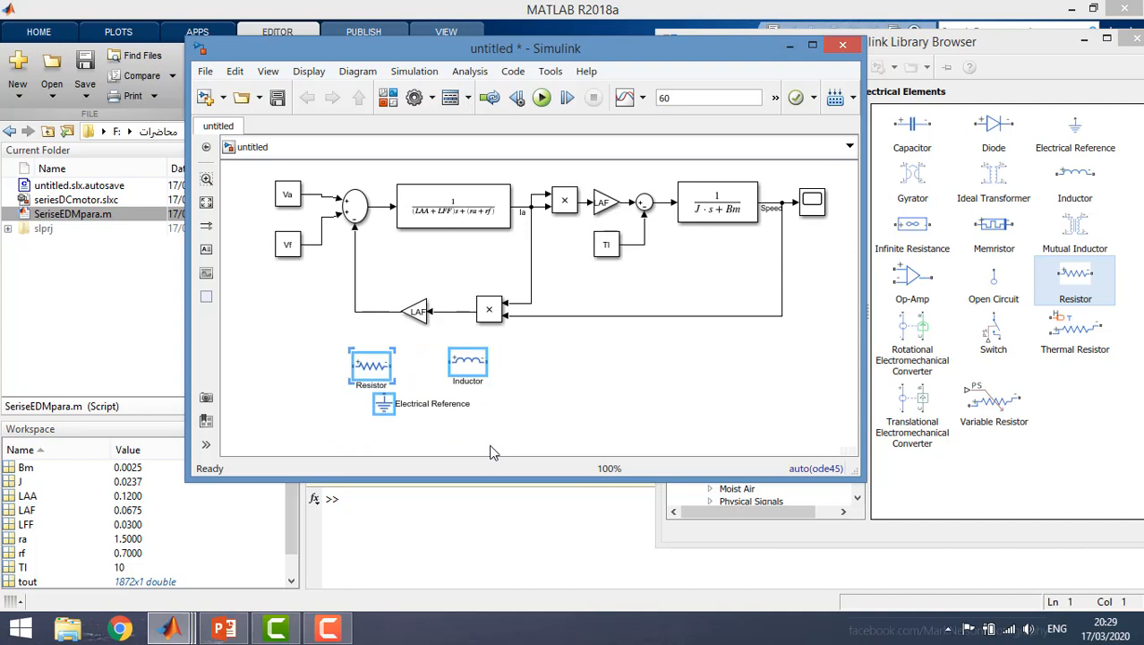
{"action": "key", "text": "Down"}
{"action": "key", "text": "Down"}
{"action": "key", "text": "Down"}
{"action": "key", "text": "Down"}
{"action": "key", "text": "Down"}
{"action": "key", "text": "Down"}
{"action": "key", "text": "Down"}
{"action": "key", "text": "Down"}
{"action": "key", "text": "Down"}
{"action": "key", "text": "Down"}
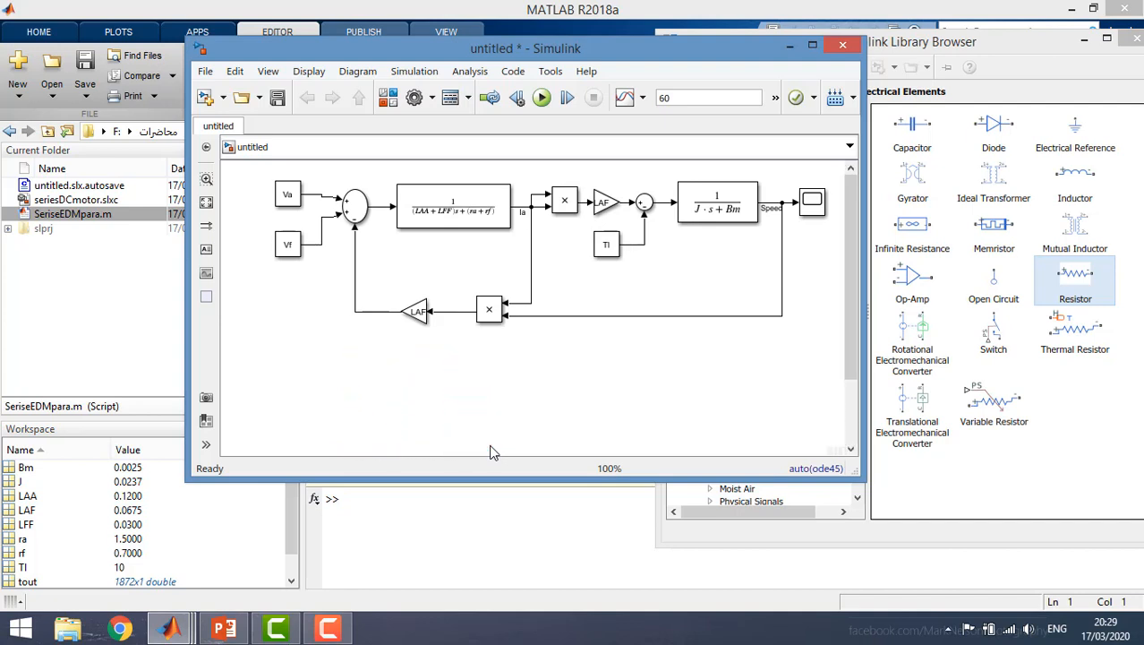
Step: Add a Controlled Voltage Source from the Electrical Sources library to the empty area above the resistor
{"action": "left_click_drag", "start_coordinate": [846, 307], "coordinate": [846, 357]}
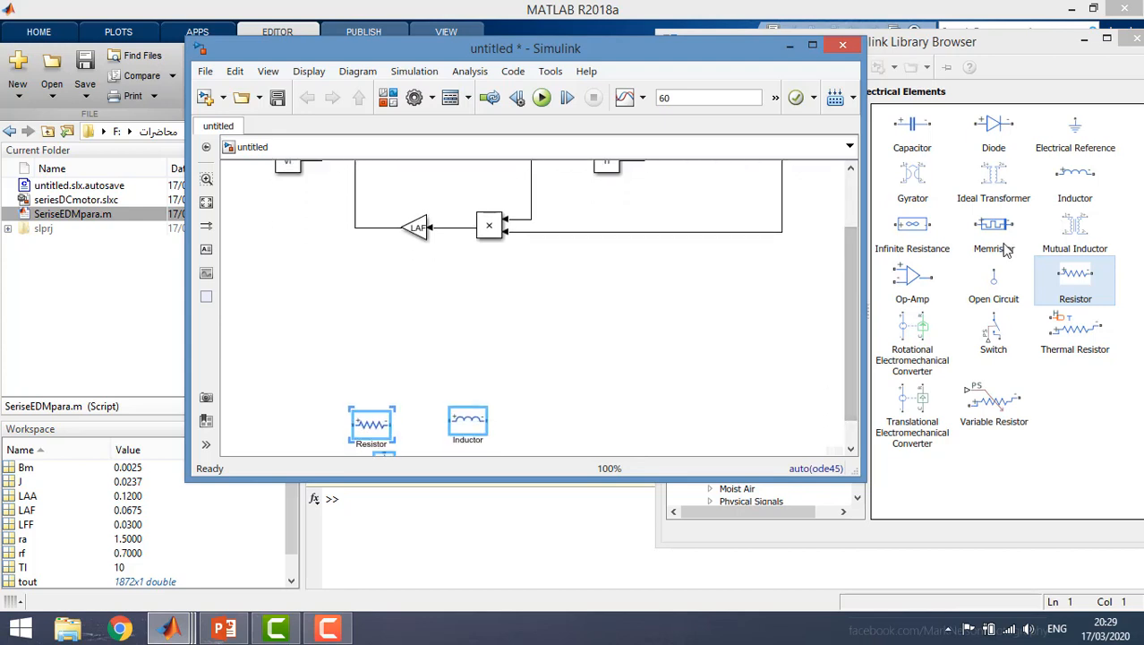
{"action": "left_click", "coordinate": [958, 41]}
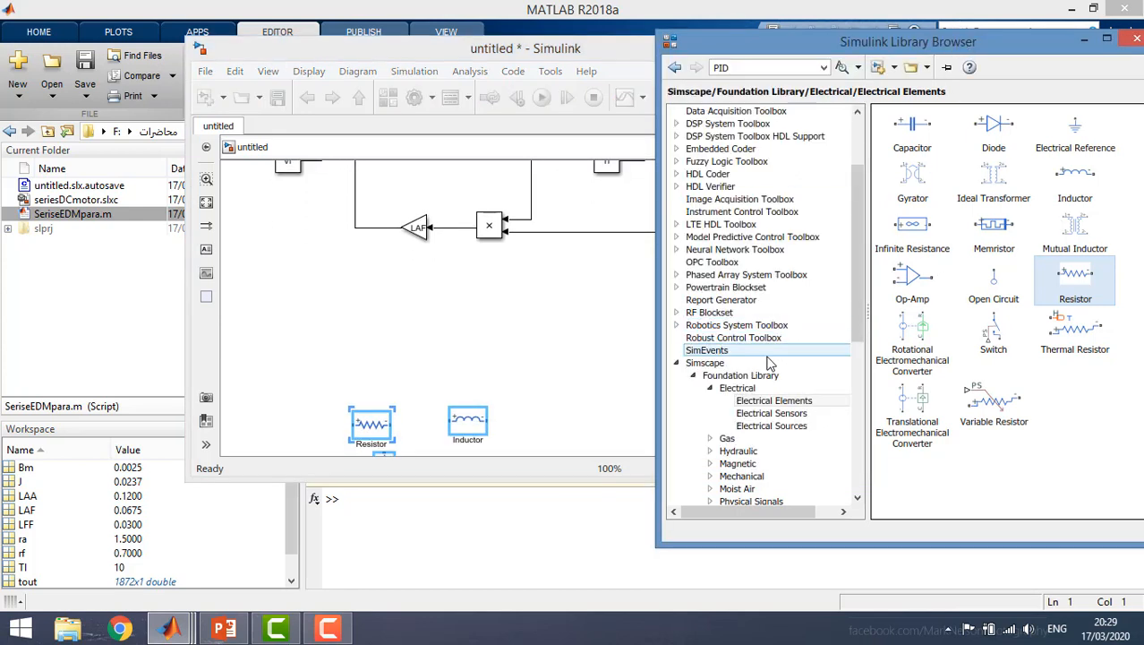
{"action": "left_click", "coordinate": [768, 425]}
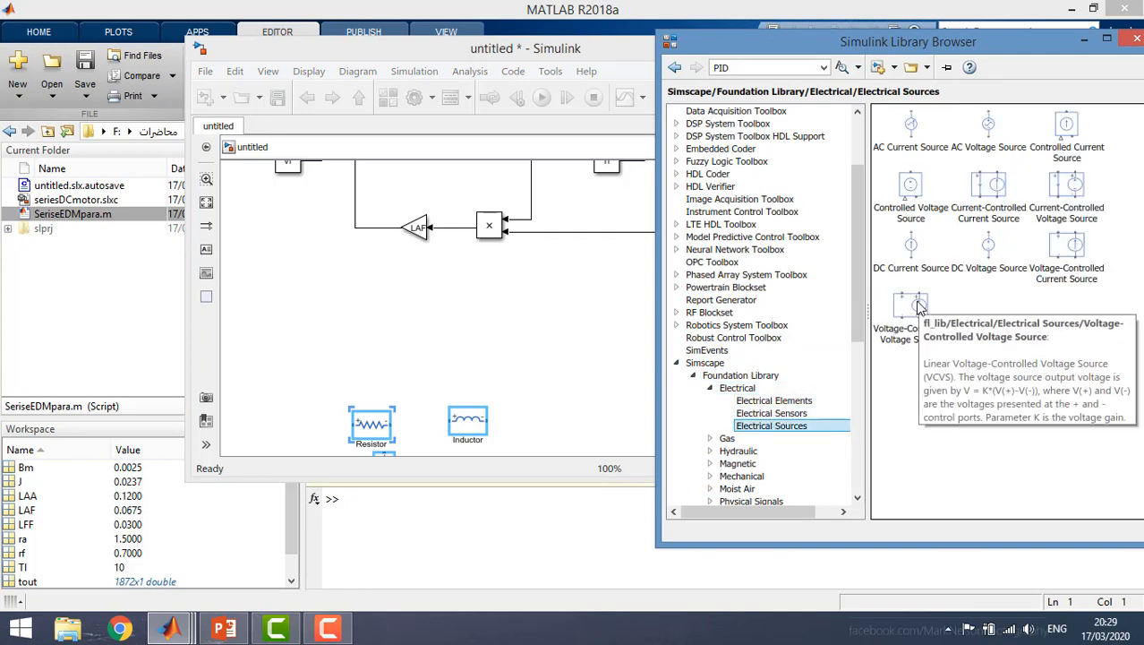
{"action": "left_click", "coordinate": [999, 379]}
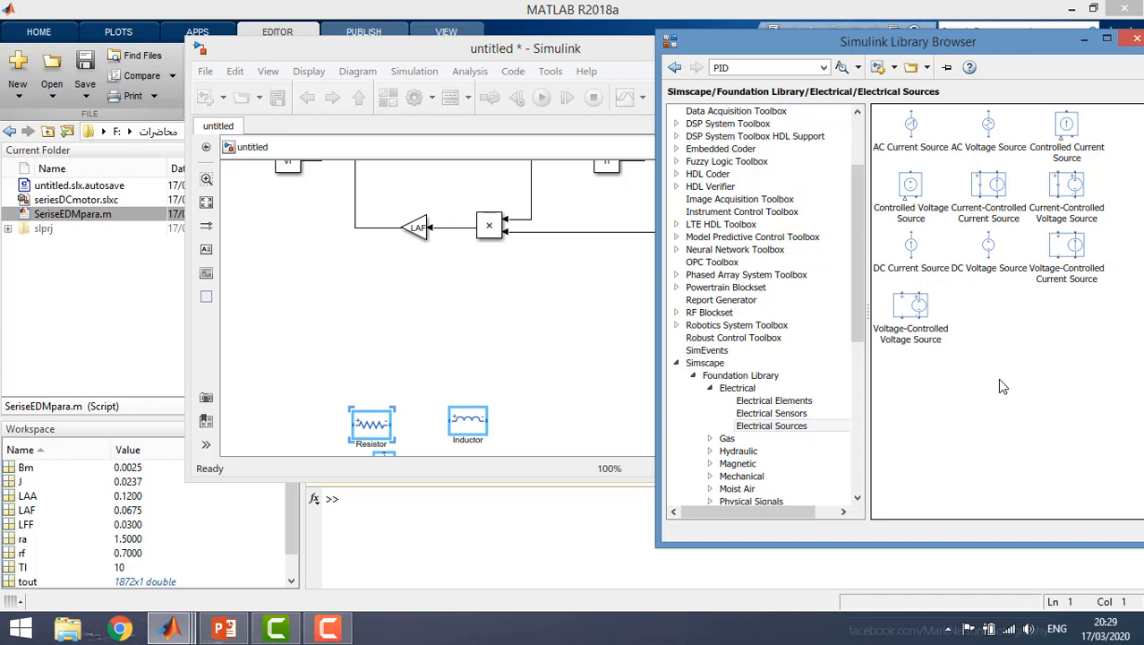
{"action": "left_click_drag", "start_coordinate": [911, 188], "coordinate": [321, 360]}
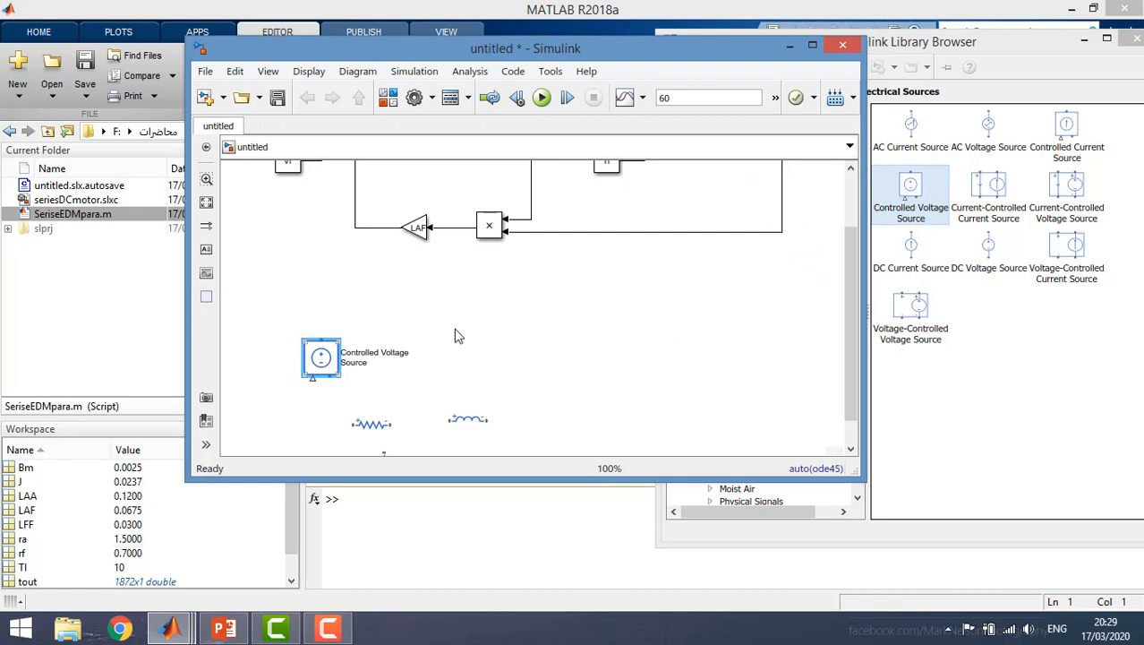
Step: Add a Current Sensor and a Voltage Sensor from the Electrical Sensors library to the area above the inductor
{"action": "left_click", "coordinate": [1032, 441]}
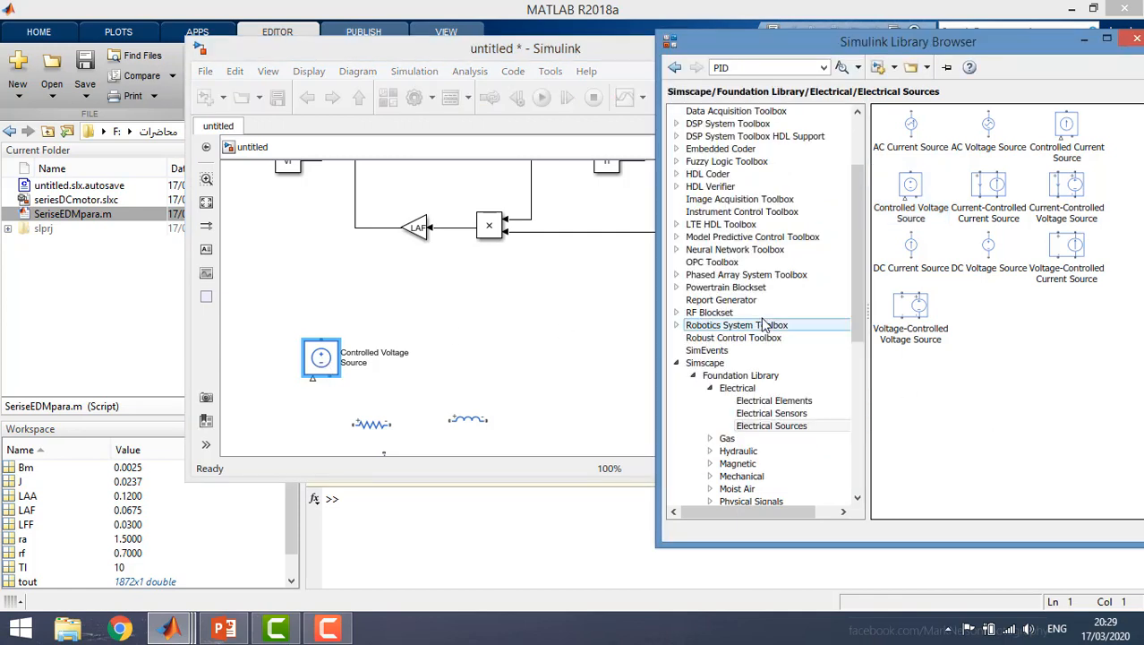
{"action": "left_click", "coordinate": [794, 414]}
{"action": "left_click", "coordinate": [1021, 186]}
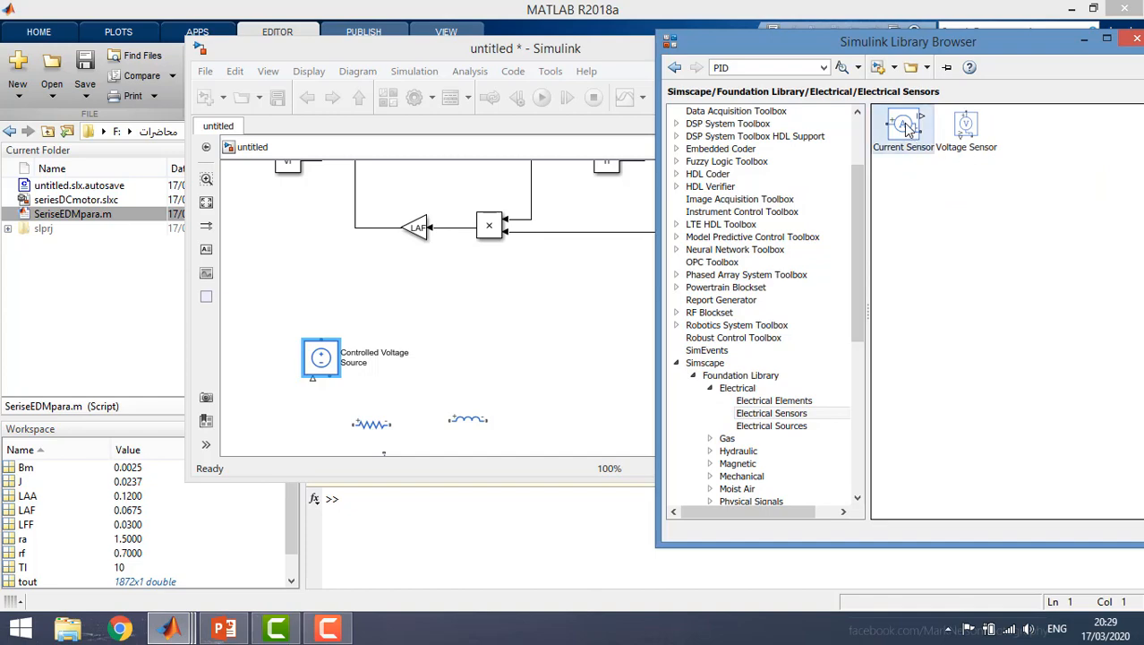
{"action": "left_click_drag", "start_coordinate": [907, 128], "coordinate": [522, 362]}
{"action": "left_click", "coordinate": [967, 134]}
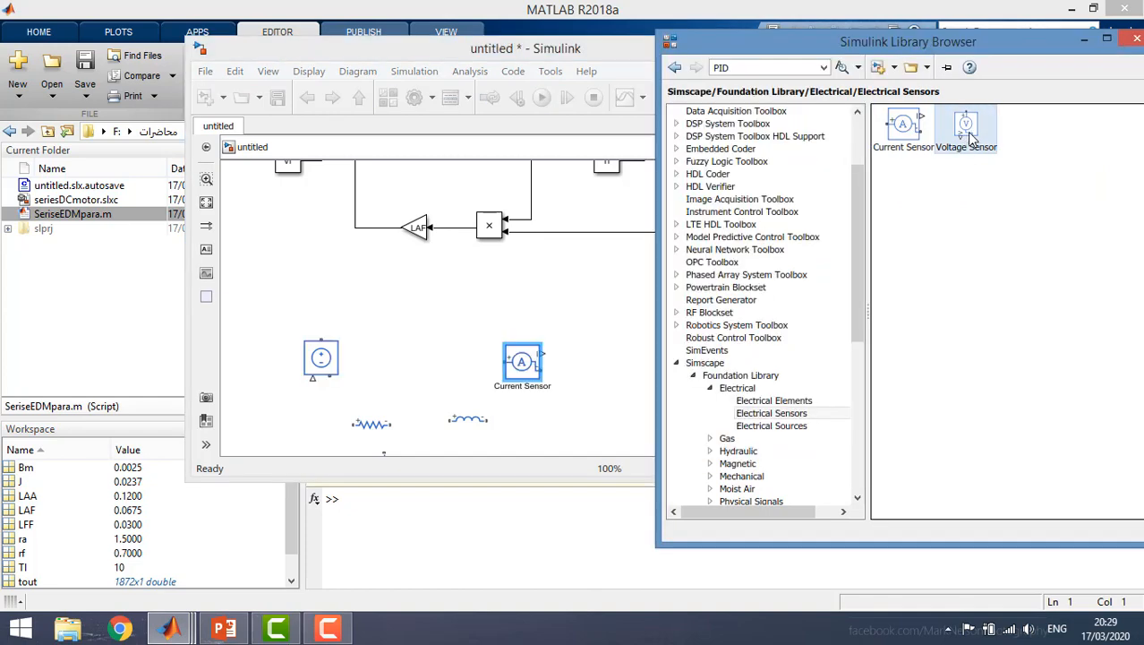
{"action": "left_click_drag", "start_coordinate": [979, 155], "coordinate": [589, 336]}
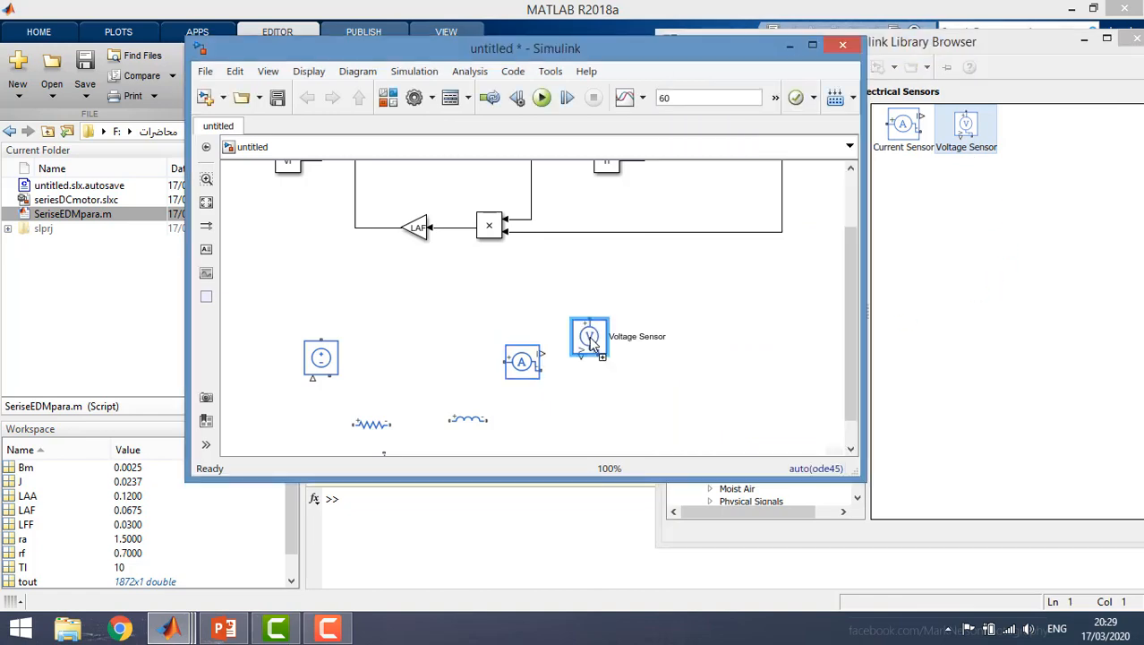
Step: Collapse the Electrical library group and open Mechanical Sensors in the Simscape Foundation Library's Mechanical group
{"action": "left_click", "coordinate": [882, 313]}
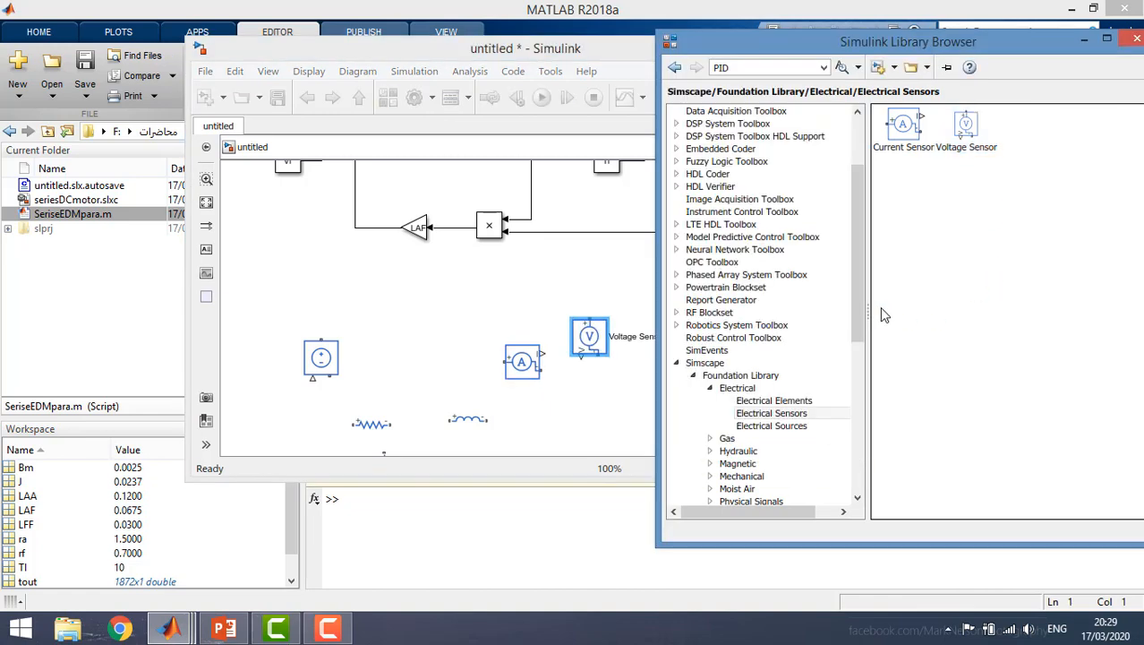
{"action": "left_click", "coordinate": [708, 389]}
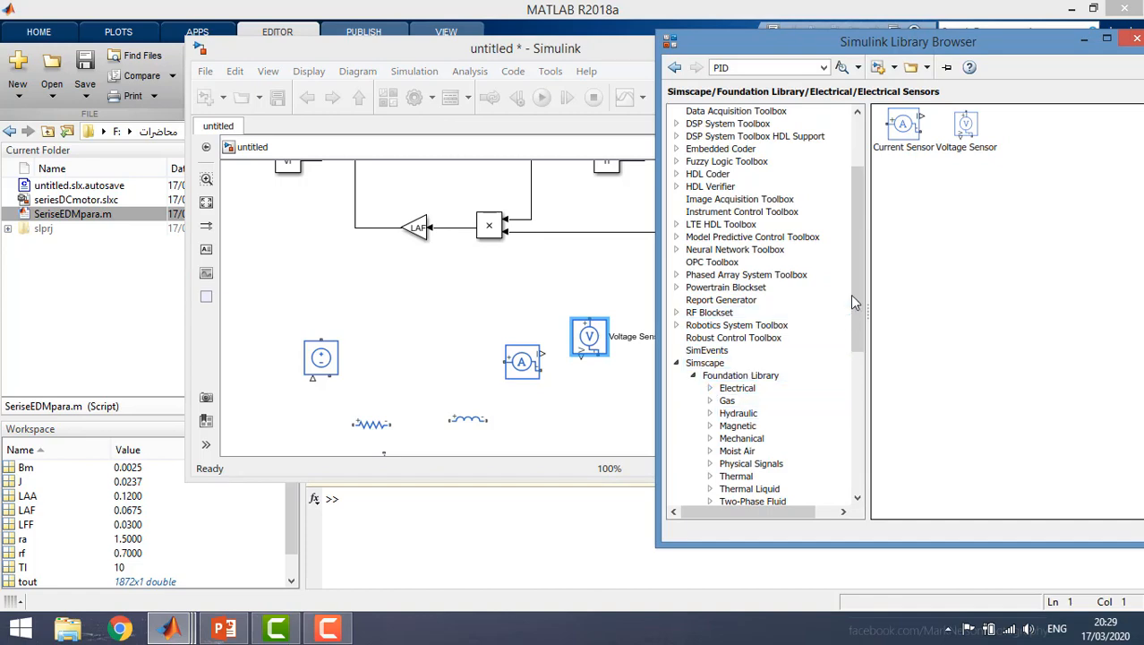
{"action": "left_click_drag", "start_coordinate": [850, 293], "coordinate": [855, 342]}
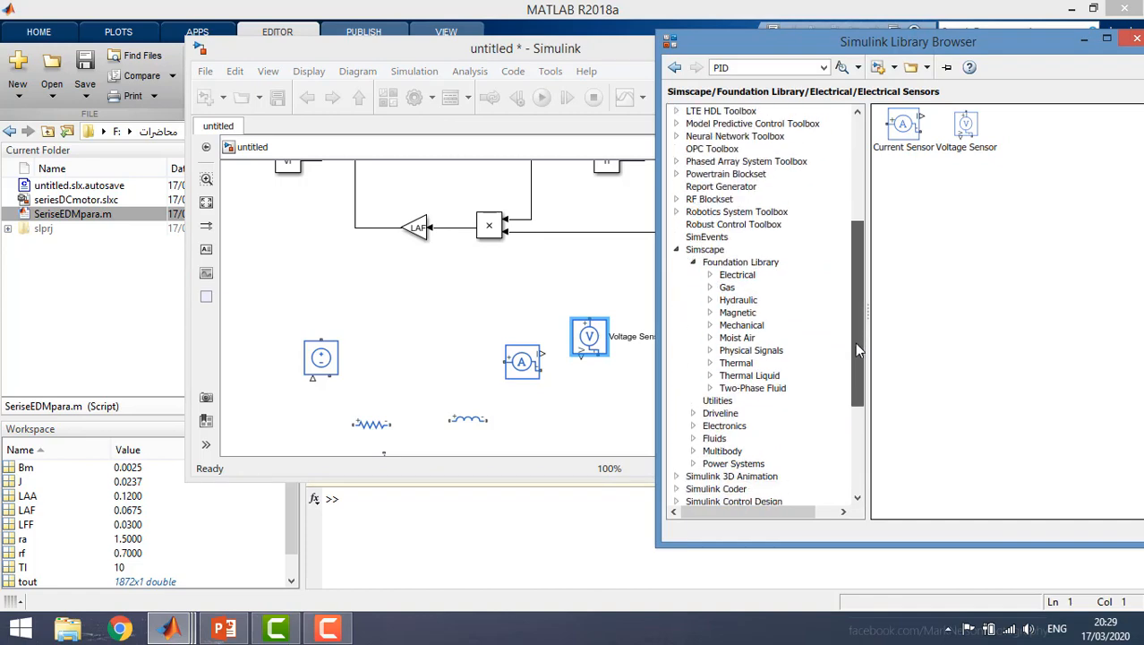
{"action": "left_click", "coordinate": [753, 326]}
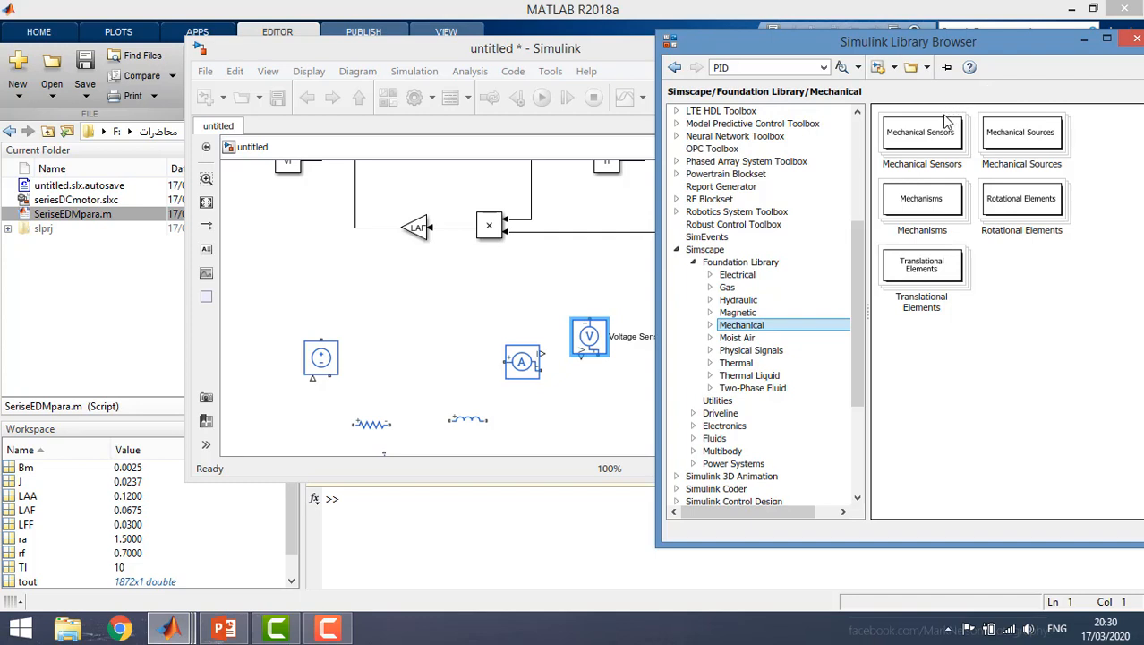
{"action": "left_click", "coordinate": [918, 150]}
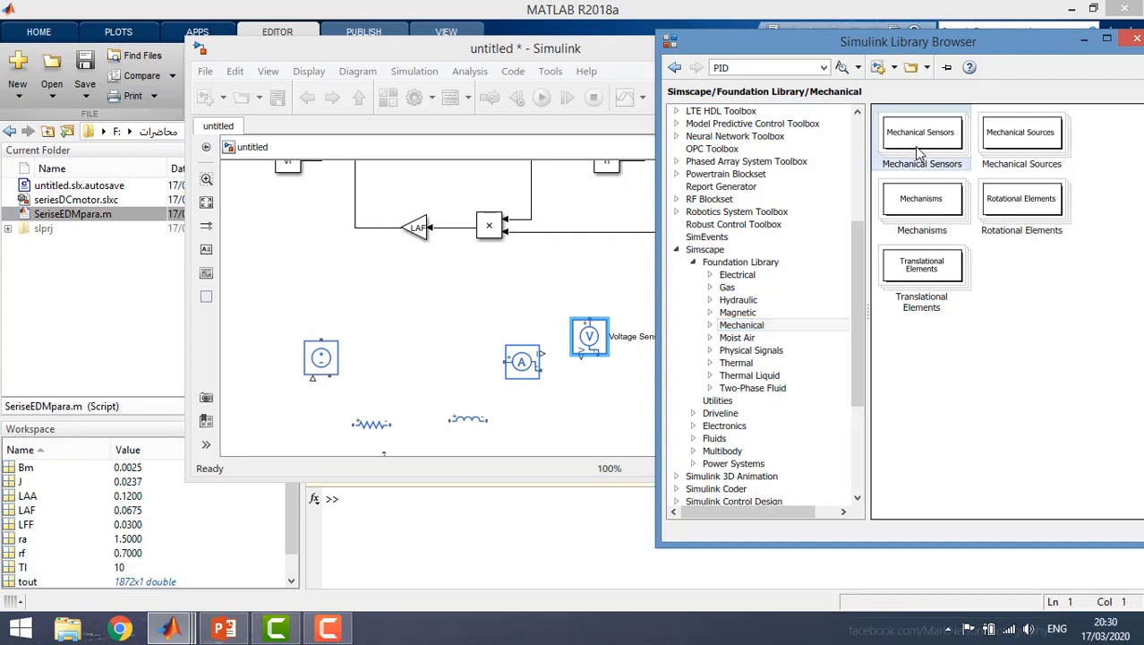
{"action": "double_click", "coordinate": [918, 151]}
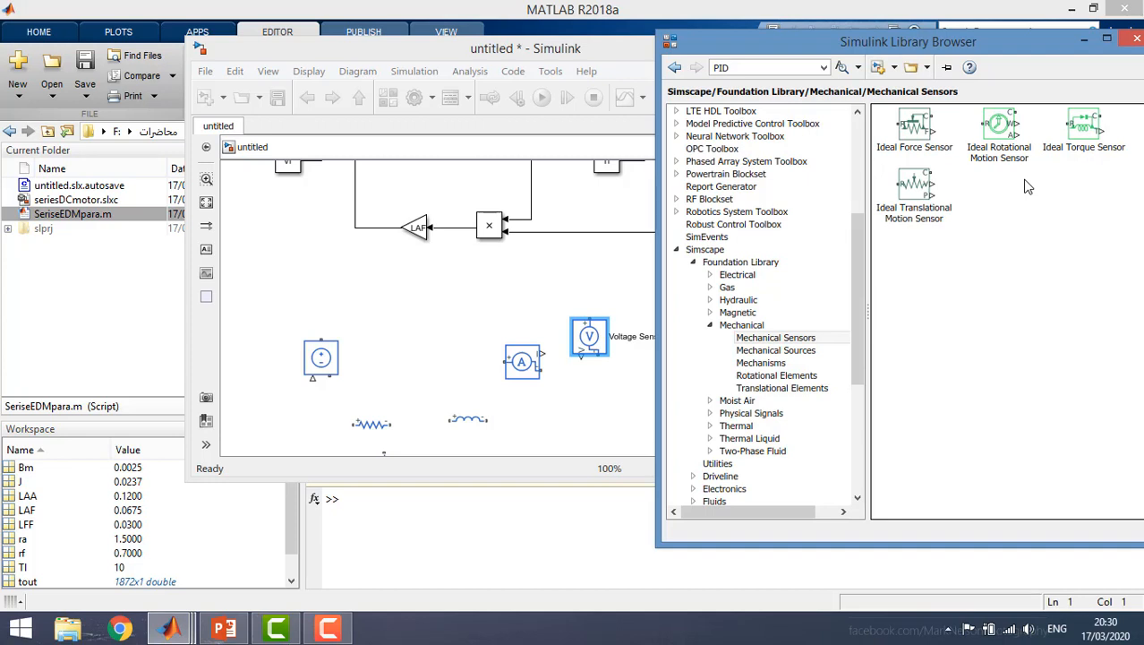
Step: Add an Ideal Rotational Motion Sensor below the voltage sensor and an Ideal Torque Source between the controlled voltage source and current sensor
{"action": "left_click", "coordinate": [1000, 123]}
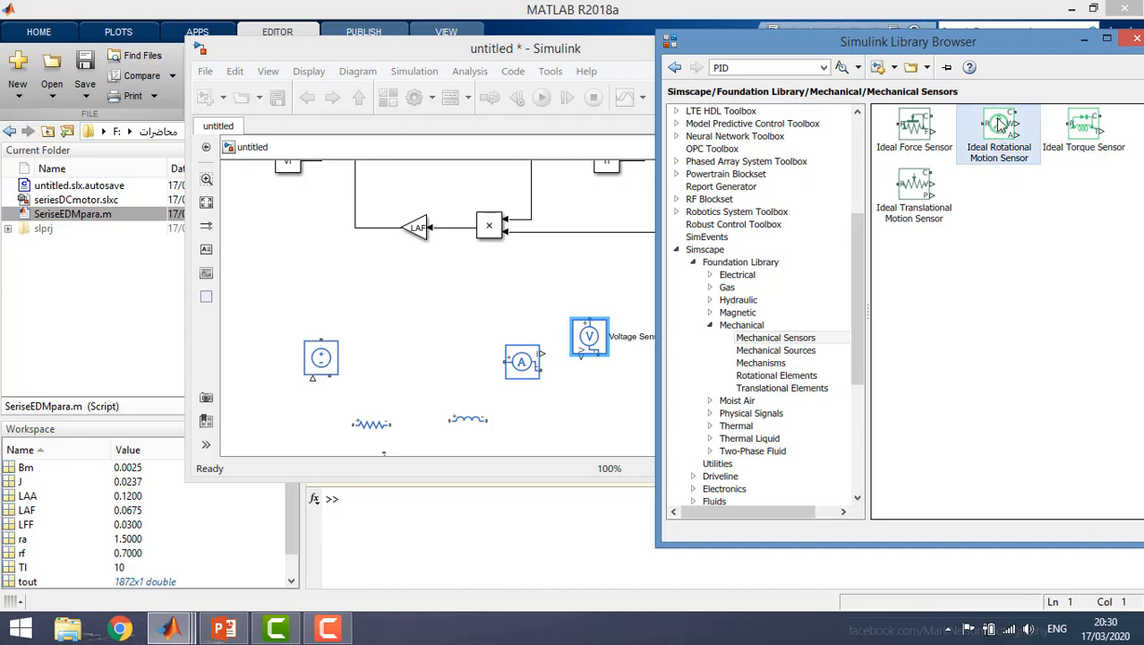
{"action": "left_click_drag", "start_coordinate": [1000, 124], "coordinate": [613, 407]}
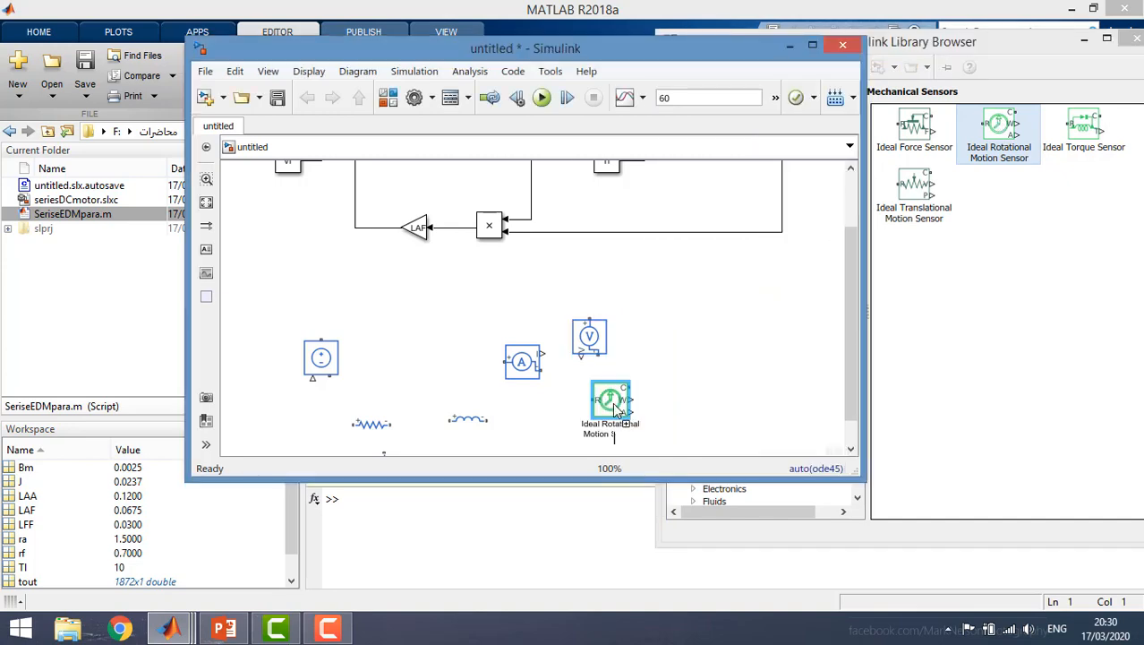
{"action": "left_click", "coordinate": [1079, 352]}
{"action": "left_click", "coordinate": [768, 351]}
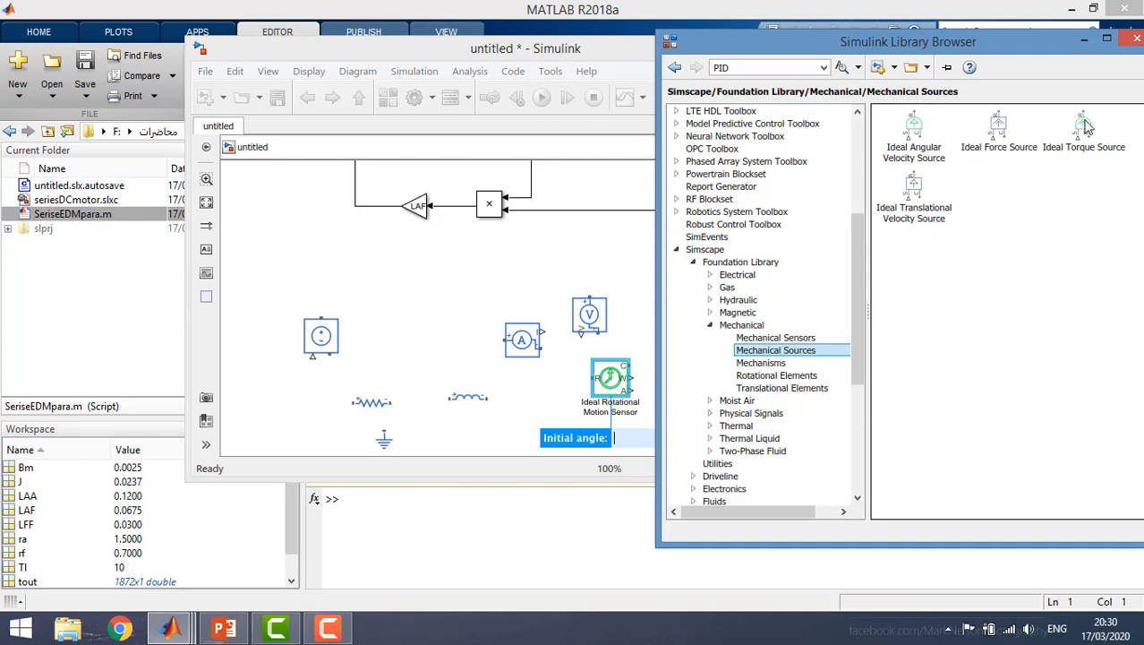
{"action": "left_click_drag", "start_coordinate": [1085, 126], "coordinate": [431, 328]}
Step: Add Inertia, Mechanical Rotational Reference and Rotational Damper blocks from the Rotational Elements library to the area below the inductor and sensors
{"action": "left_click", "coordinate": [1067, 280]}
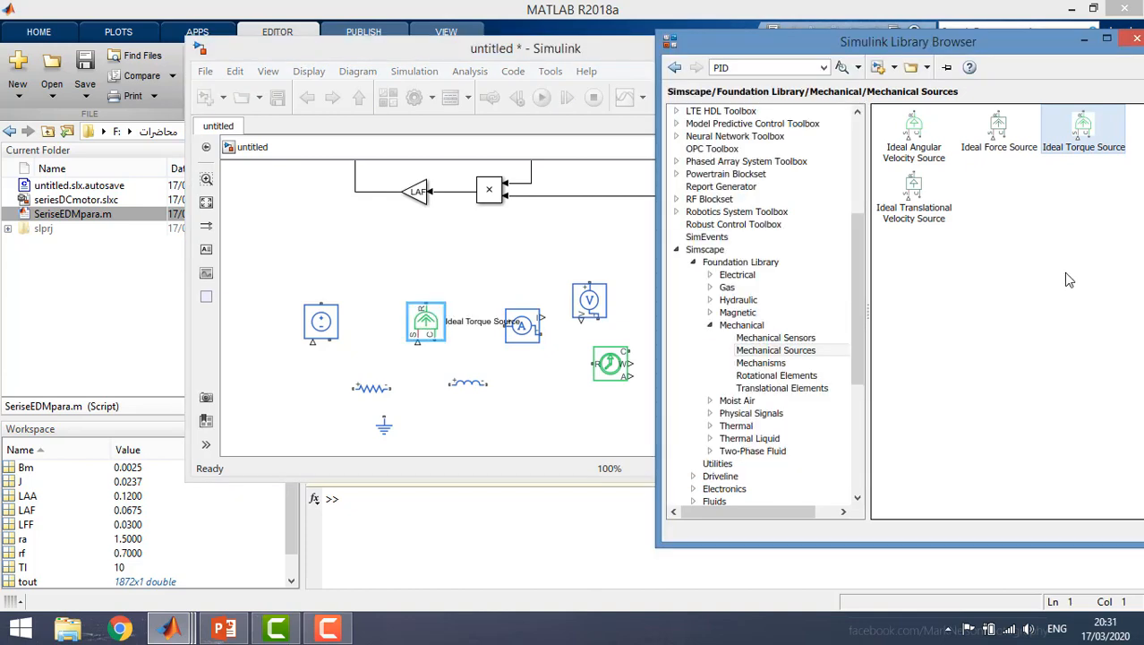
{"action": "left_click", "coordinate": [813, 376]}
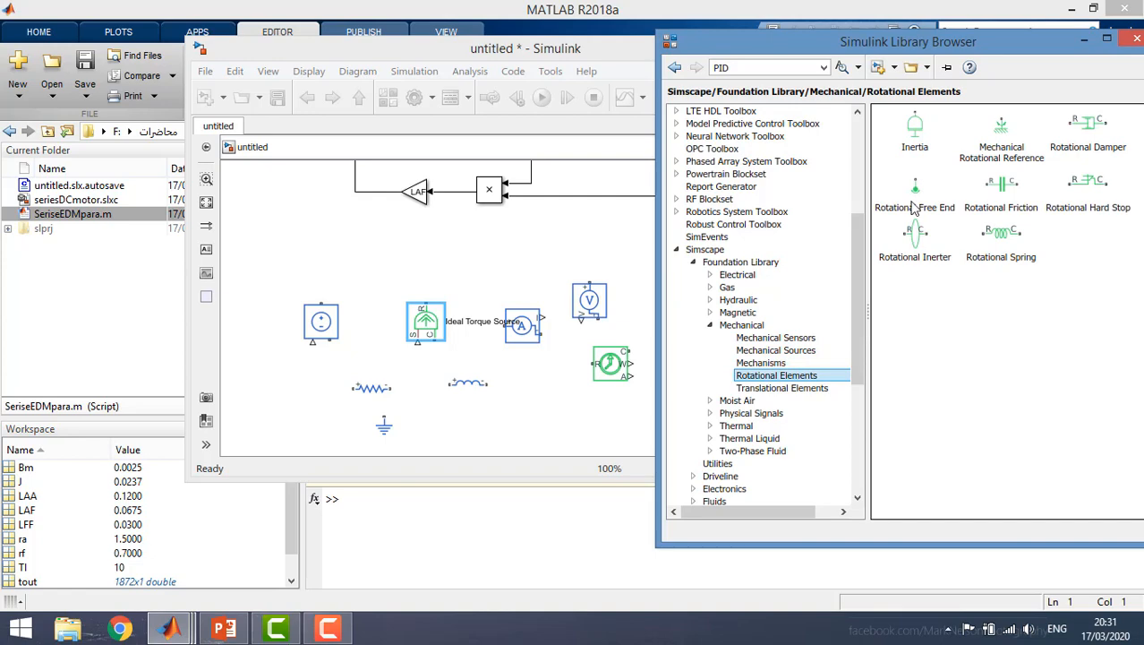
{"action": "left_click_drag", "start_coordinate": [915, 132], "coordinate": [557, 385]}
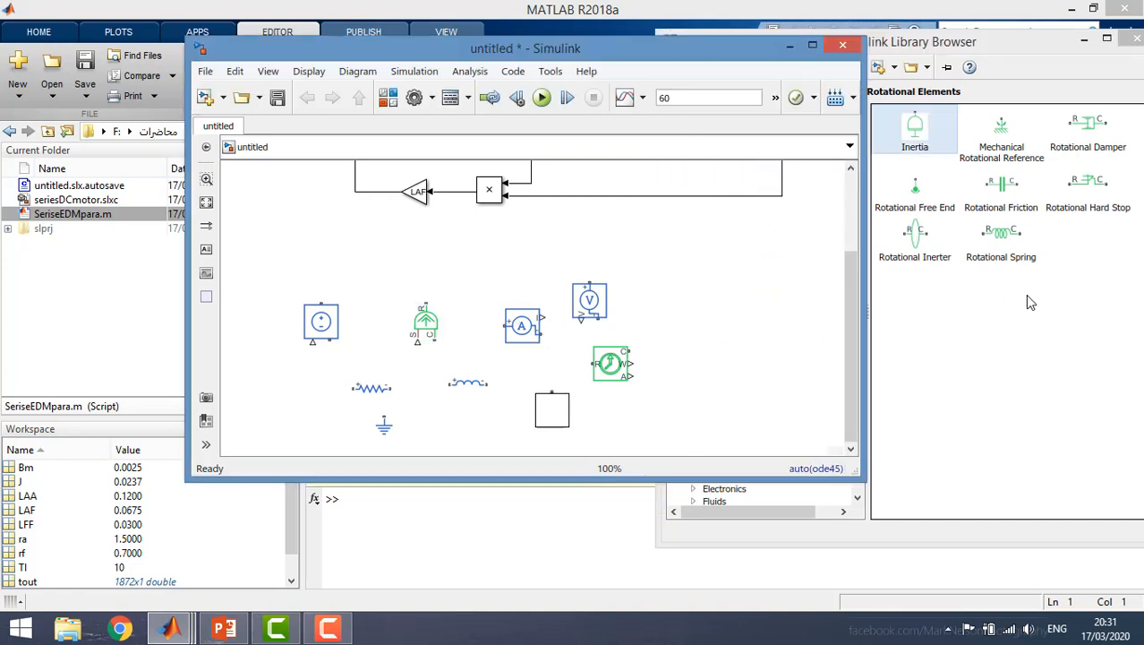
{"action": "left_click", "coordinate": [1026, 293]}
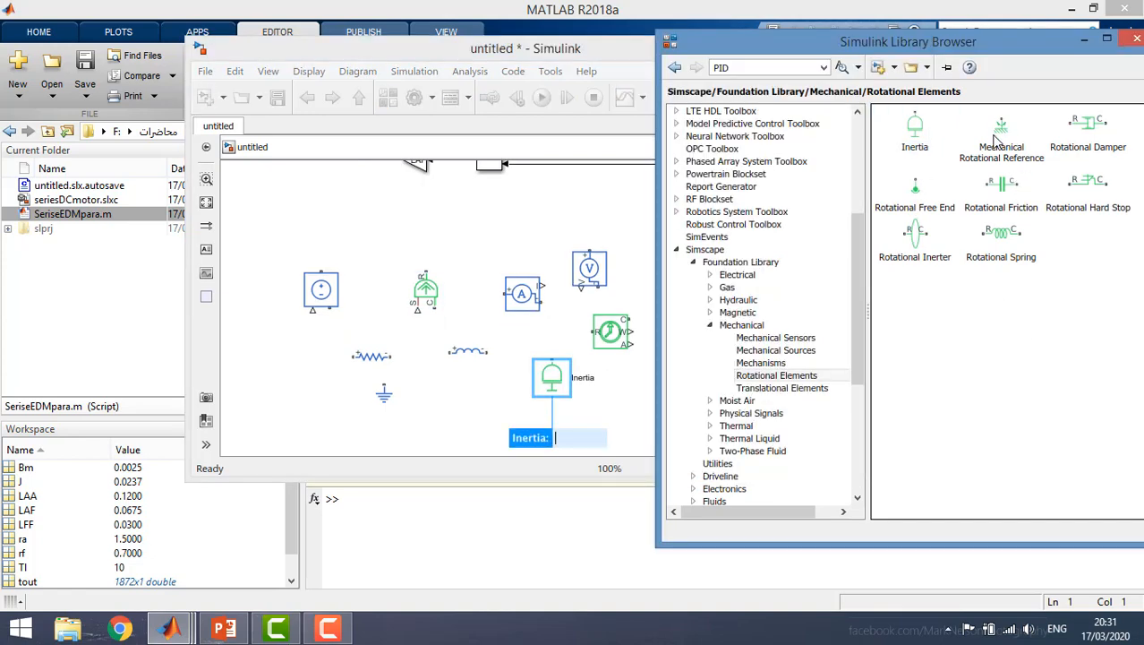
{"action": "left_click_drag", "start_coordinate": [999, 130], "coordinate": [581, 403]}
{"action": "left_click", "coordinate": [1052, 345]}
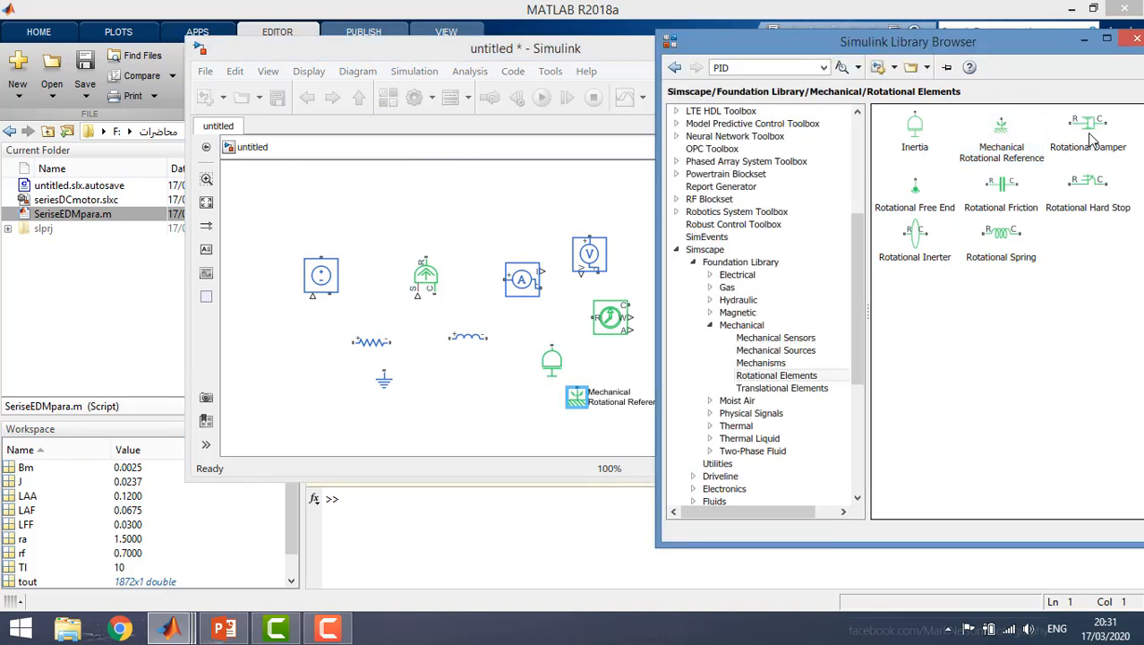
{"action": "left_click_drag", "start_coordinate": [1092, 134], "coordinate": [460, 403]}
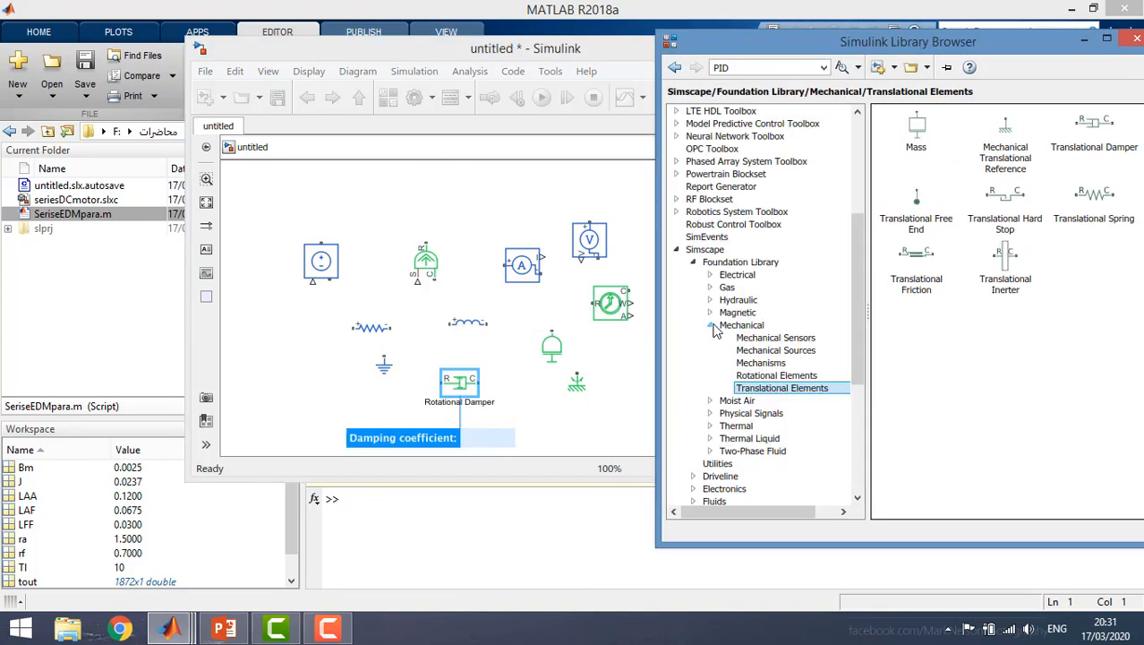
Step: Add a PS-Simulink Converter and a Simulink-PS Converter from the Simscape Utilities library below the mechanical blocks
{"action": "left_click", "coordinate": [712, 326]}
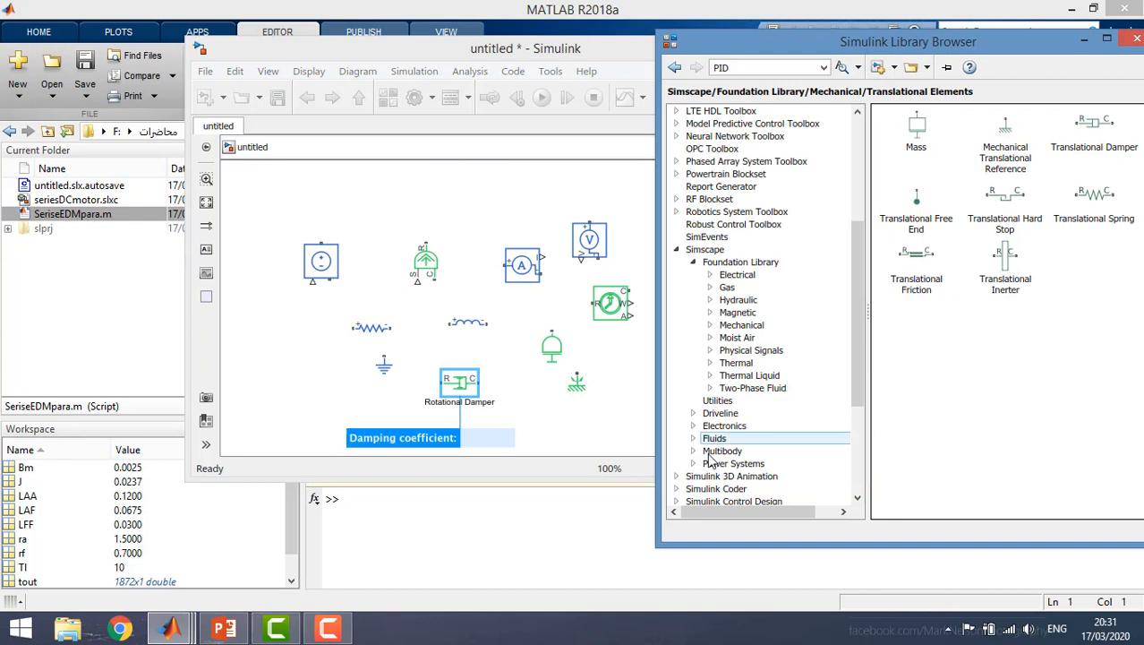
{"action": "left_click", "coordinate": [722, 400]}
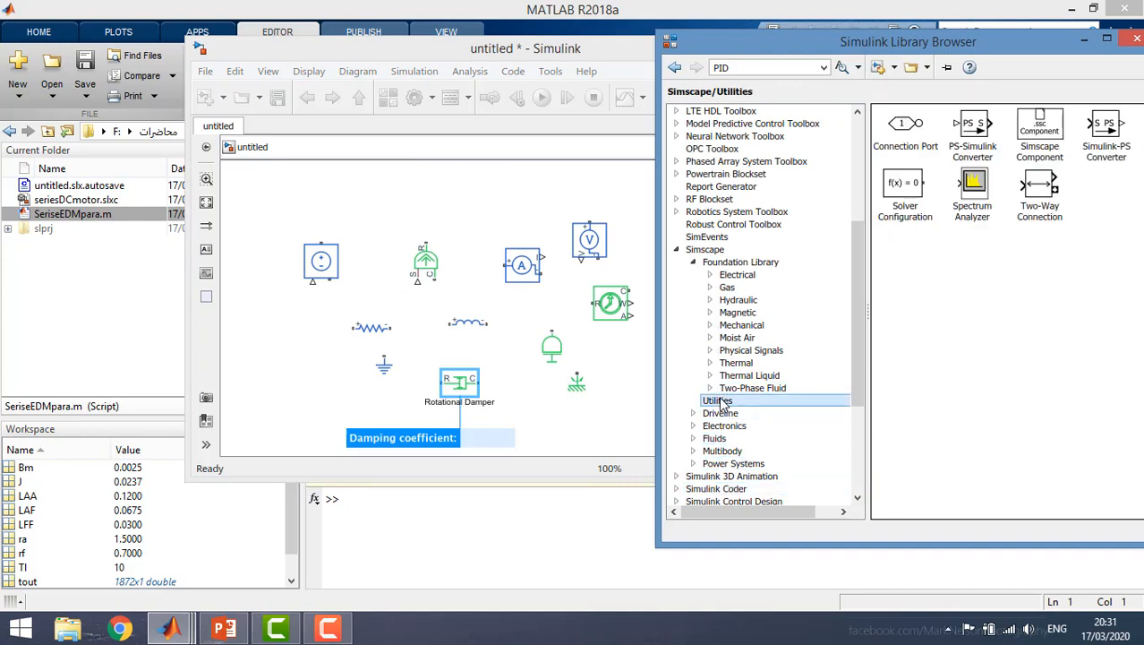
{"action": "left_click", "coordinate": [979, 129]}
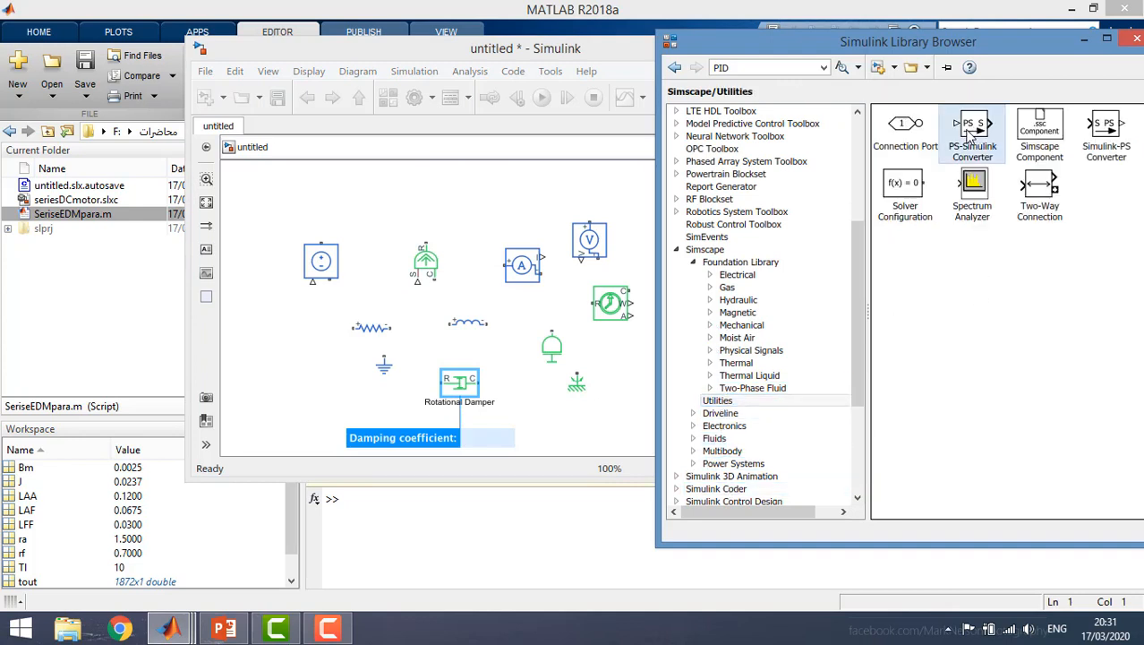
{"action": "left_click_drag", "start_coordinate": [982, 130], "coordinate": [532, 405]}
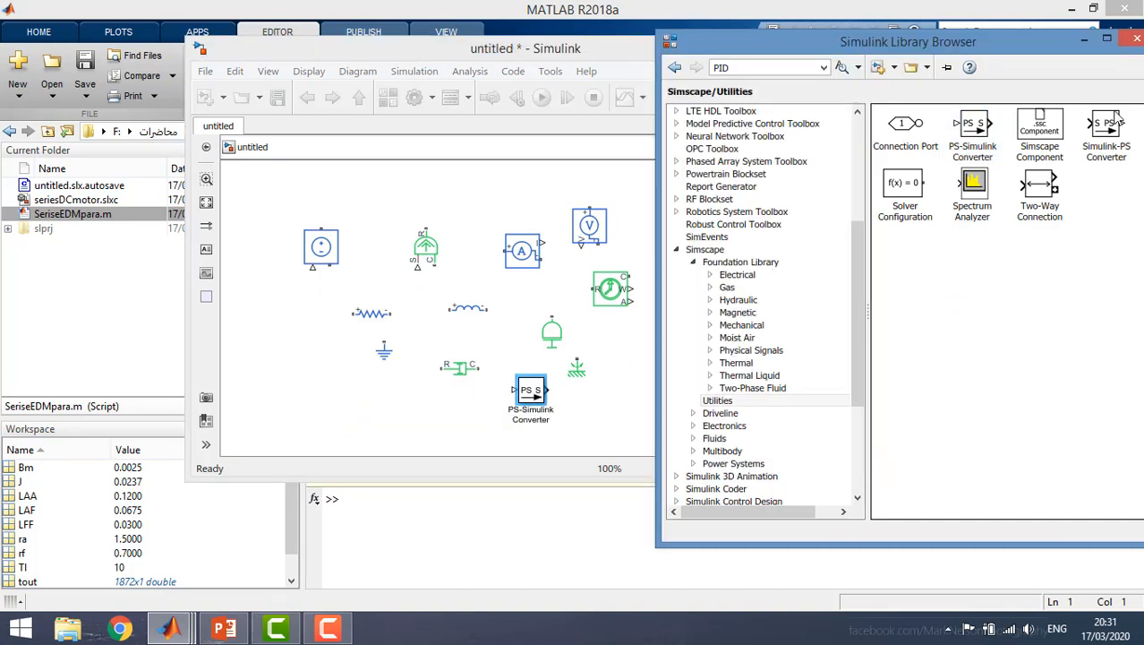
{"action": "left_click_drag", "start_coordinate": [1106, 135], "coordinate": [609, 412]}
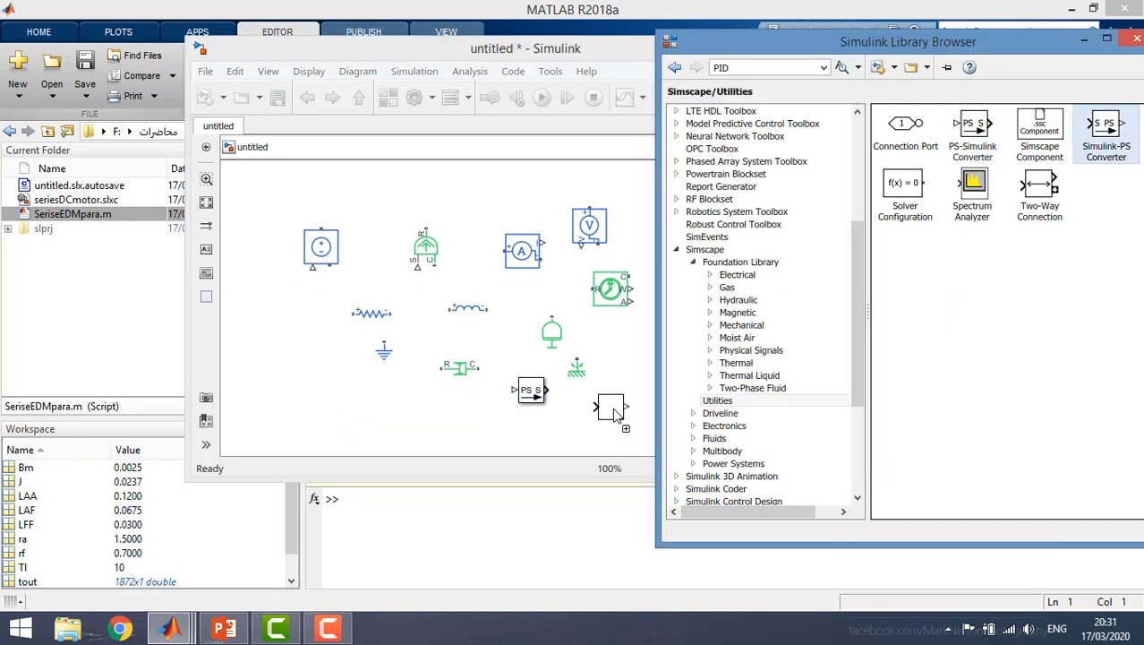
Step: Add two Solver Configuration blocks, one beside the electrical reference and one out past the inertia on the mechanical side
{"action": "left_click", "coordinate": [927, 223]}
{"action": "left_click_drag", "start_coordinate": [927, 222], "coordinate": [307, 373]}
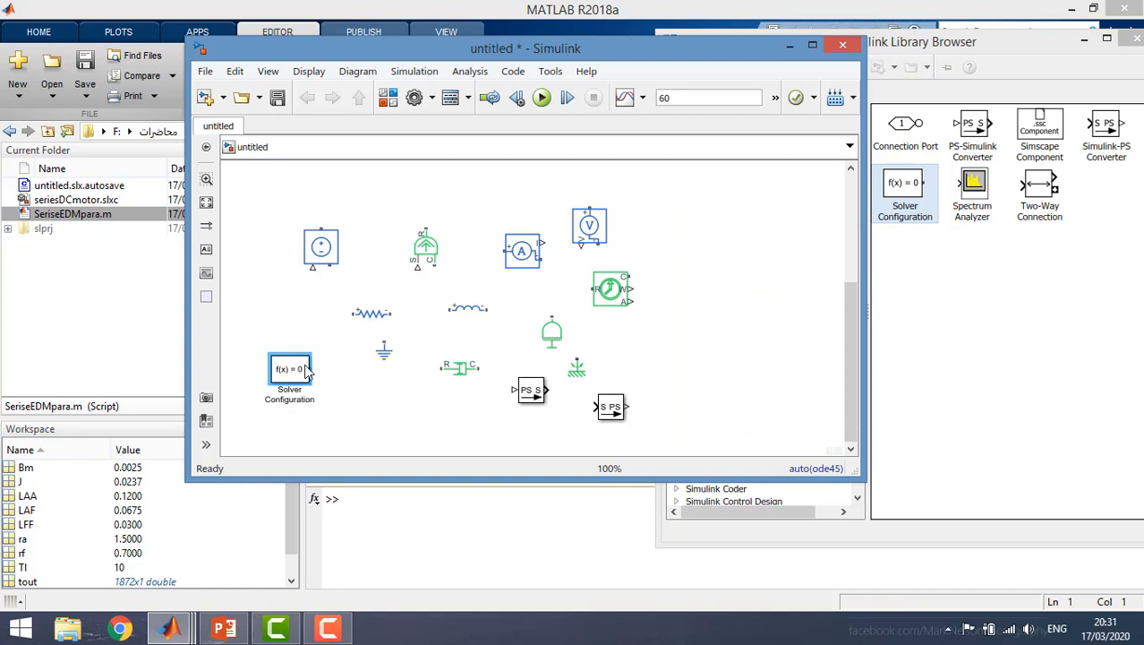
{"action": "left_click_drag", "start_coordinate": [895, 192], "coordinate": [624, 358]}
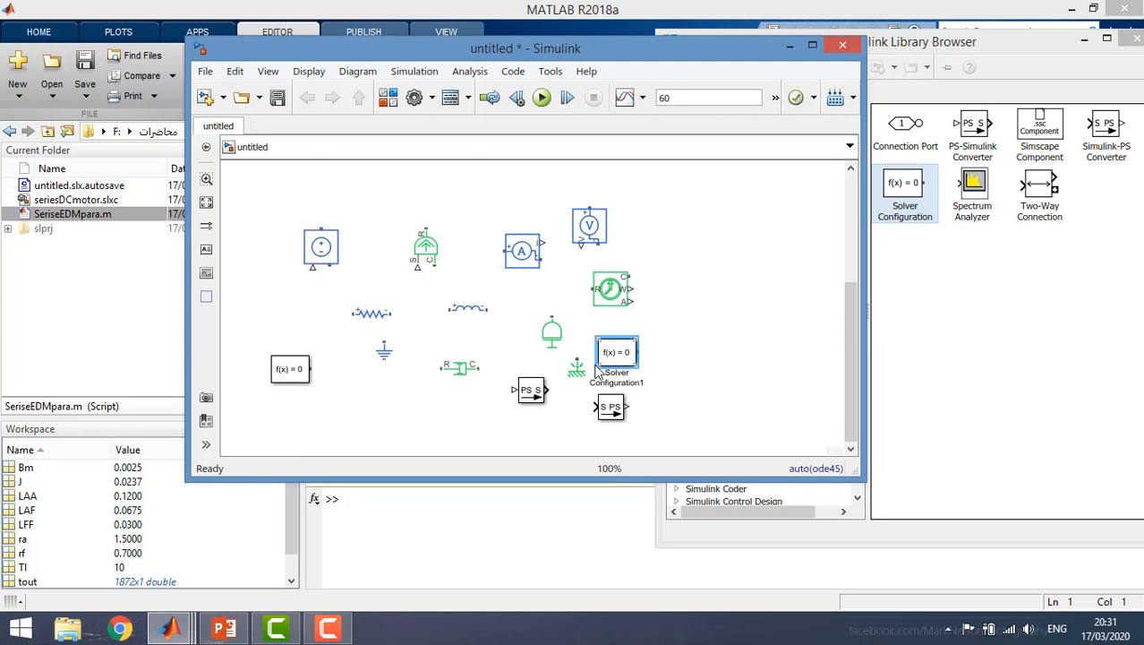
{"action": "left_click_drag", "start_coordinate": [621, 358], "coordinate": [679, 341]}
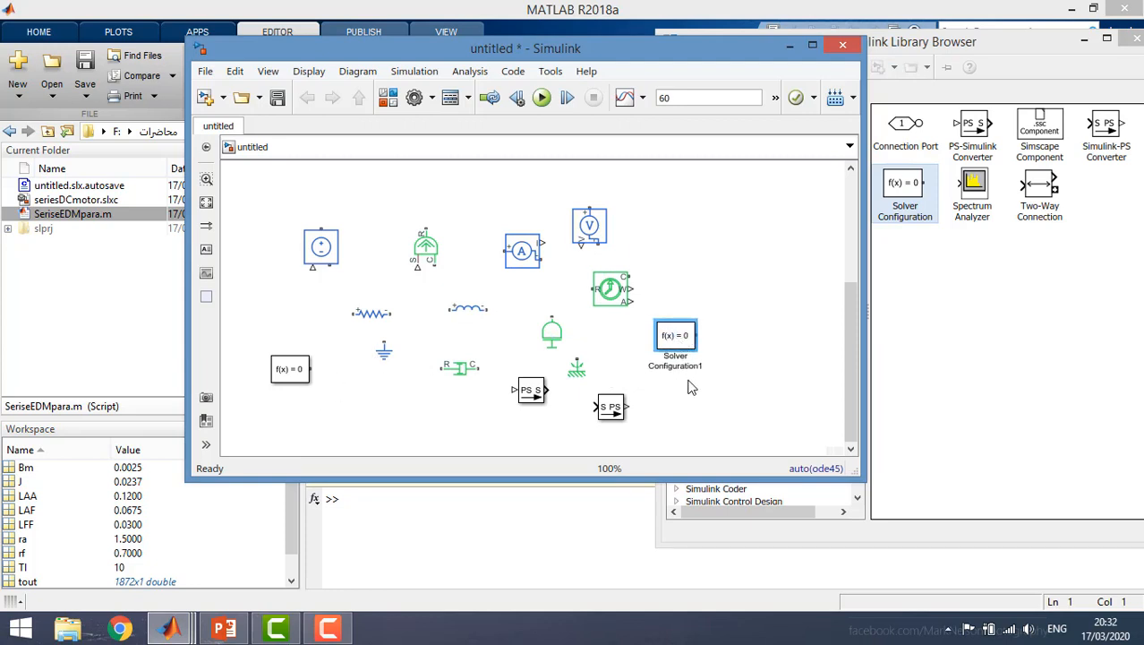
Step: Bring the model window forward, shift it slightly away from the library browser and extend its height for more canvas space
{"action": "left_click", "coordinate": [956, 307]}
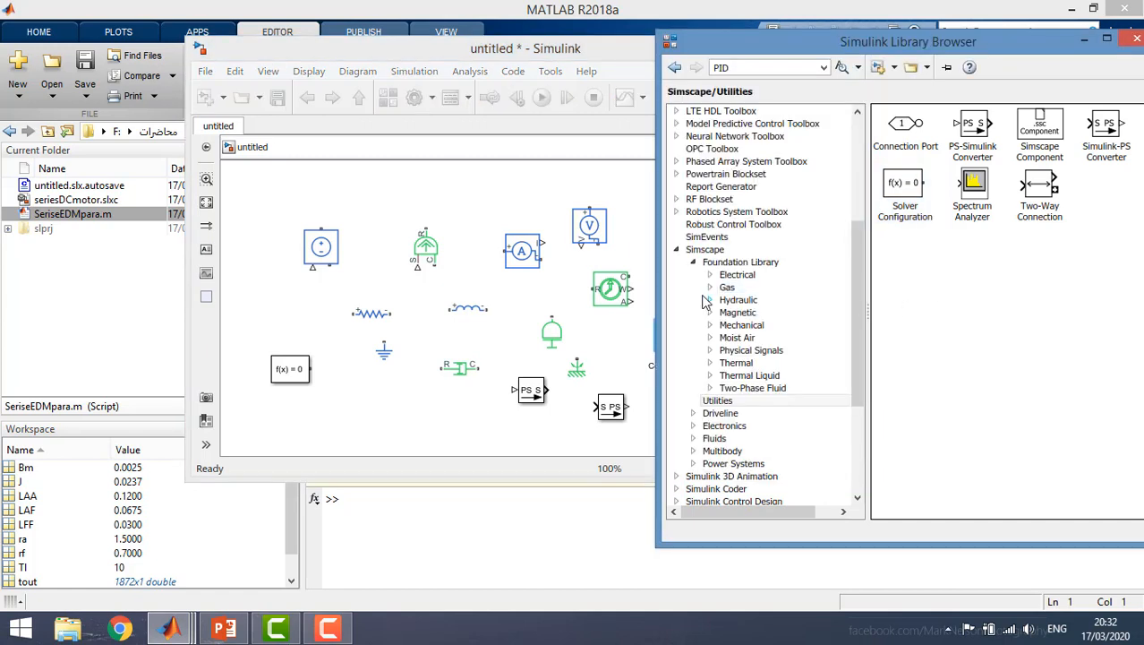
{"action": "left_click", "coordinate": [546, 177]}
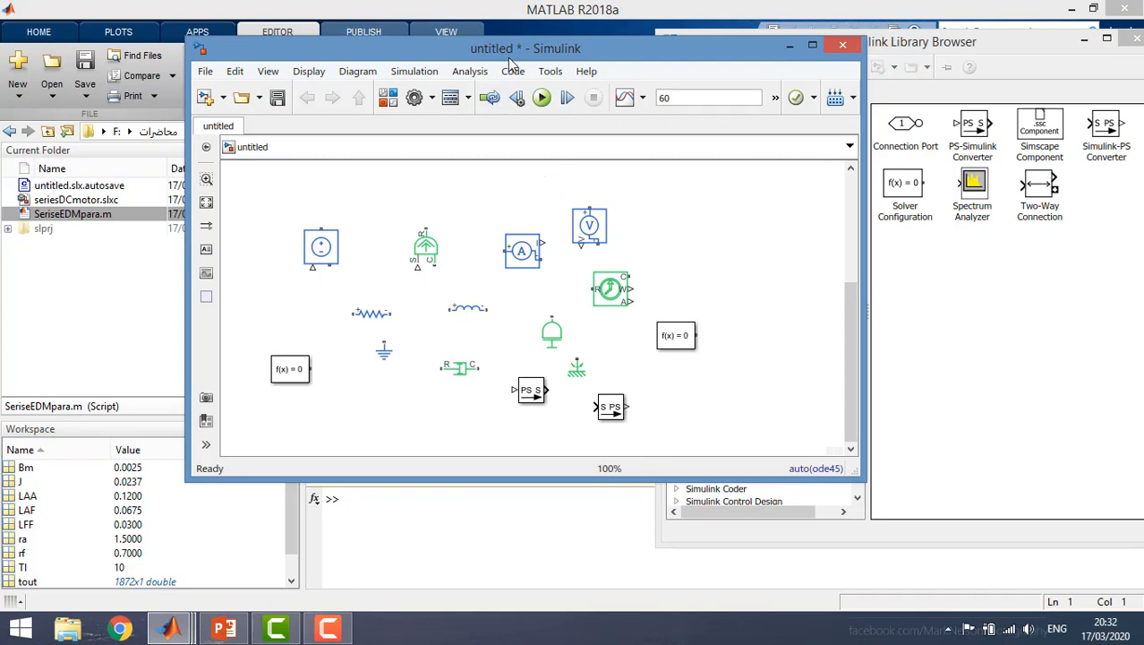
{"action": "left_click_drag", "start_coordinate": [509, 54], "coordinate": [458, 59]}
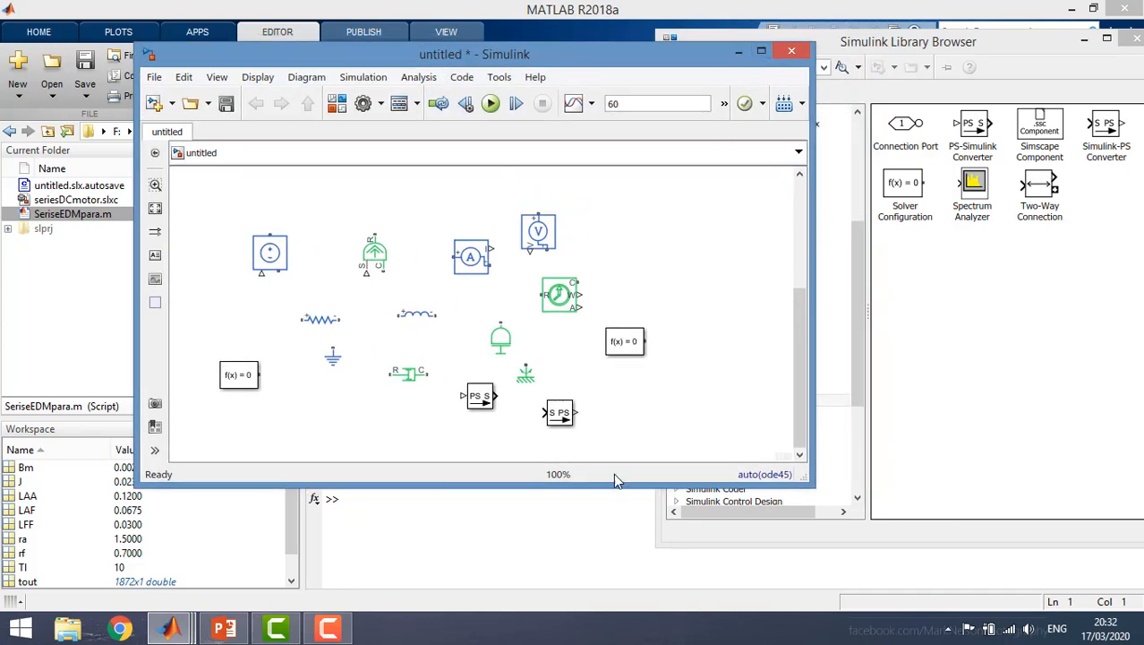
{"action": "left_click_drag", "start_coordinate": [609, 484], "coordinate": [609, 574]}
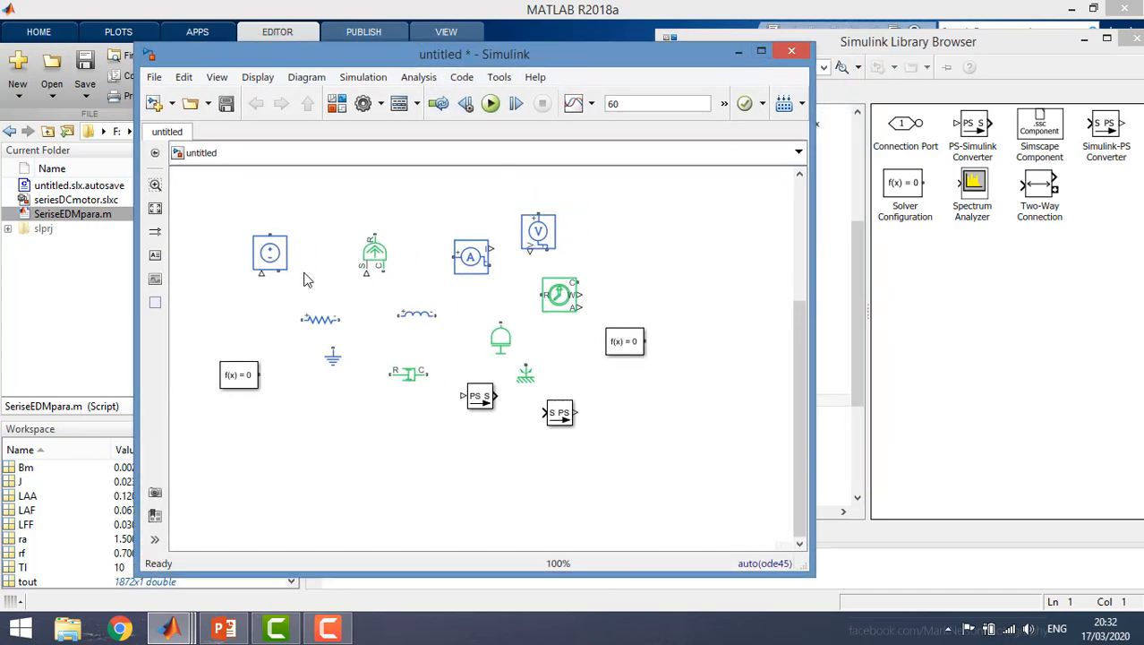
Step: Move the Resistor and Inductor above the voltage source, and gather the torque source, motion sensor, rotational reference, inertia and damper on the right side
{"action": "left_click_drag", "start_coordinate": [298, 289], "coordinate": [410, 197]}
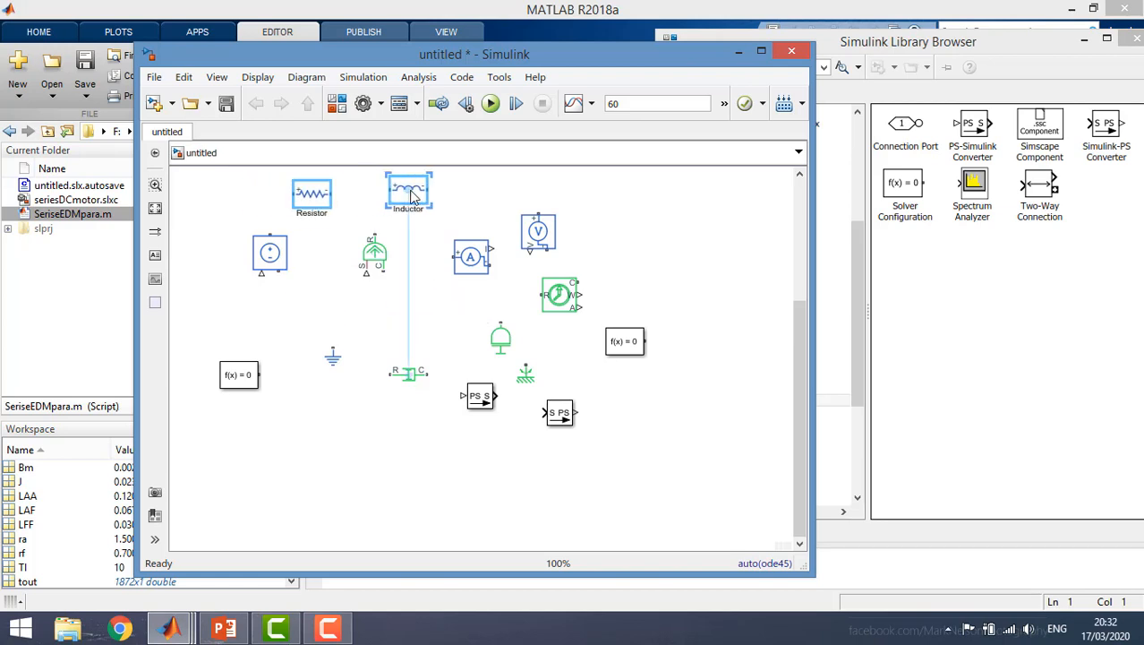
{"action": "left_click_drag", "start_coordinate": [374, 256], "coordinate": [664, 269]}
{"action": "left_click_drag", "start_coordinate": [562, 297], "coordinate": [746, 322]}
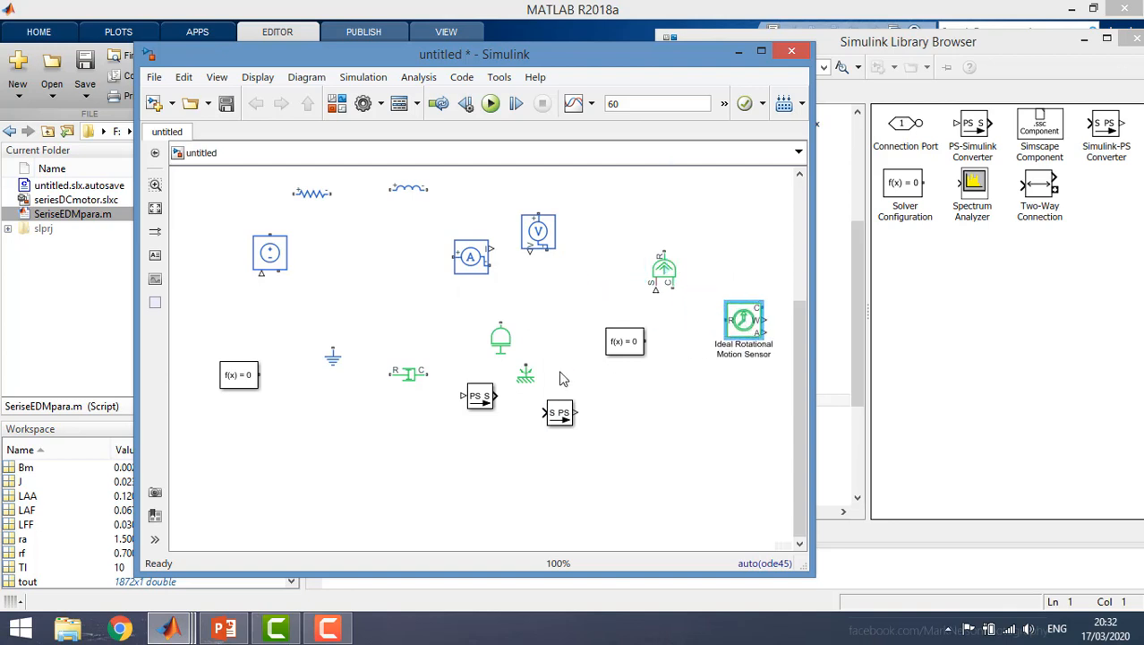
{"action": "left_click", "coordinate": [520, 369]}
{"action": "left_click_drag", "start_coordinate": [514, 367], "coordinate": [696, 376]}
{"action": "left_click_drag", "start_coordinate": [502, 338], "coordinate": [736, 435]}
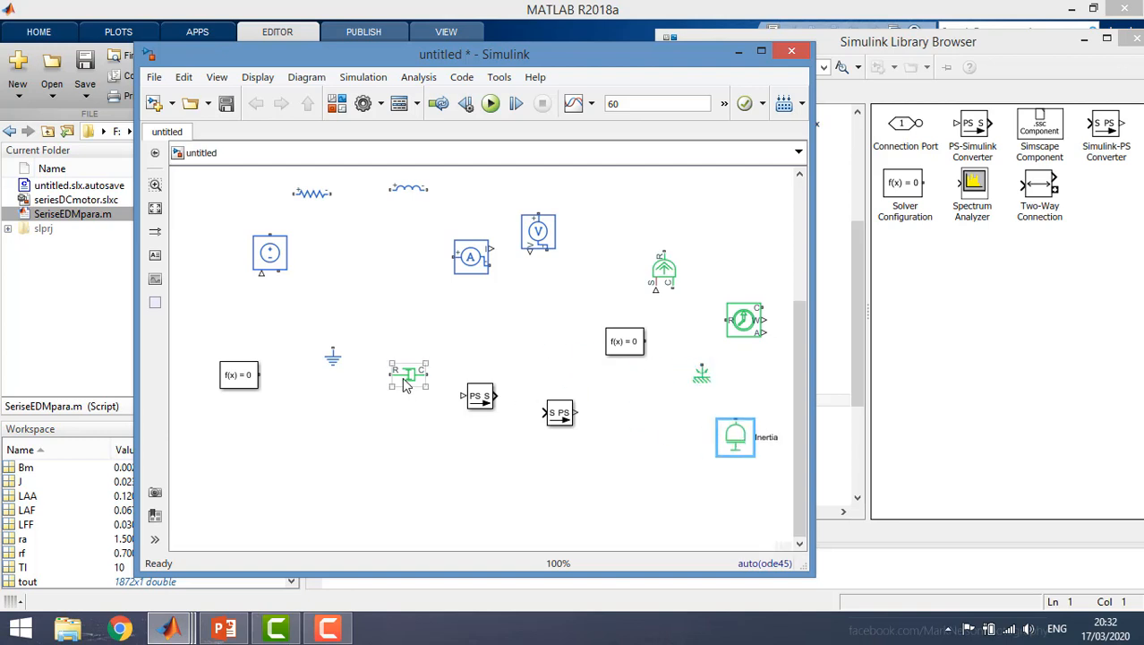
{"action": "left_click_drag", "start_coordinate": [407, 382], "coordinate": [789, 381]}
Step: Connect one Solver Configuration, the Resistor and the Inductor in a straight line, and join the Controlled Voltage Source's positive terminal to it
{"action": "left_click_drag", "start_coordinate": [401, 192], "coordinate": [376, 199]}
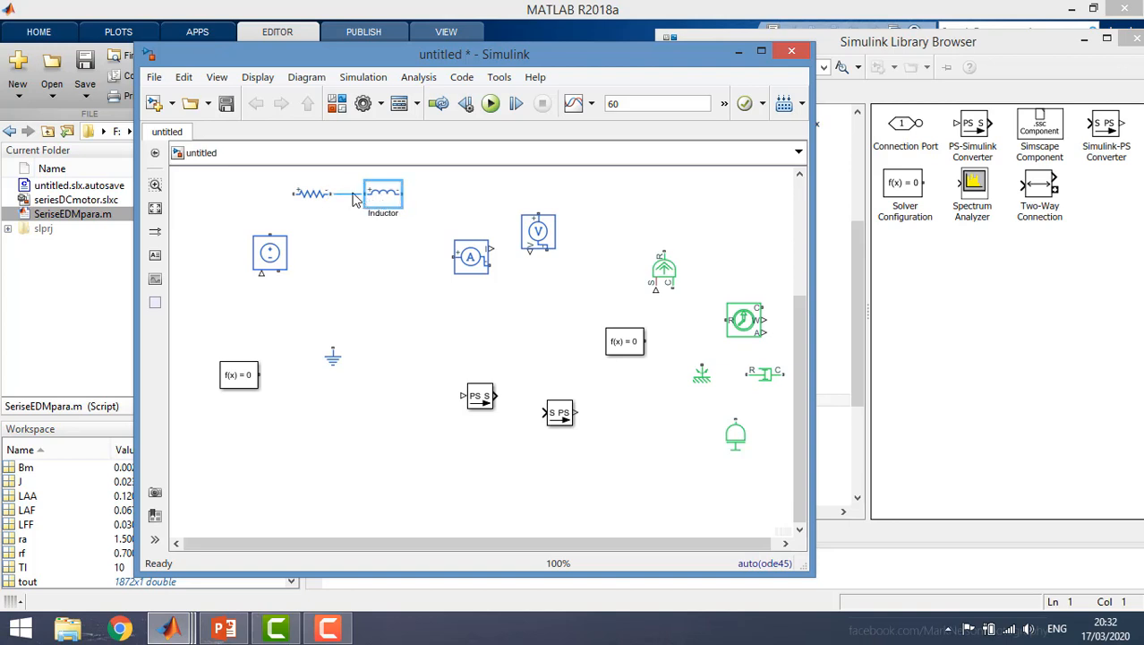
{"action": "left_click_drag", "start_coordinate": [271, 257], "coordinate": [257, 260]}
{"action": "left_click_drag", "start_coordinate": [242, 374], "coordinate": [218, 195]}
{"action": "left_click", "coordinate": [257, 249]}
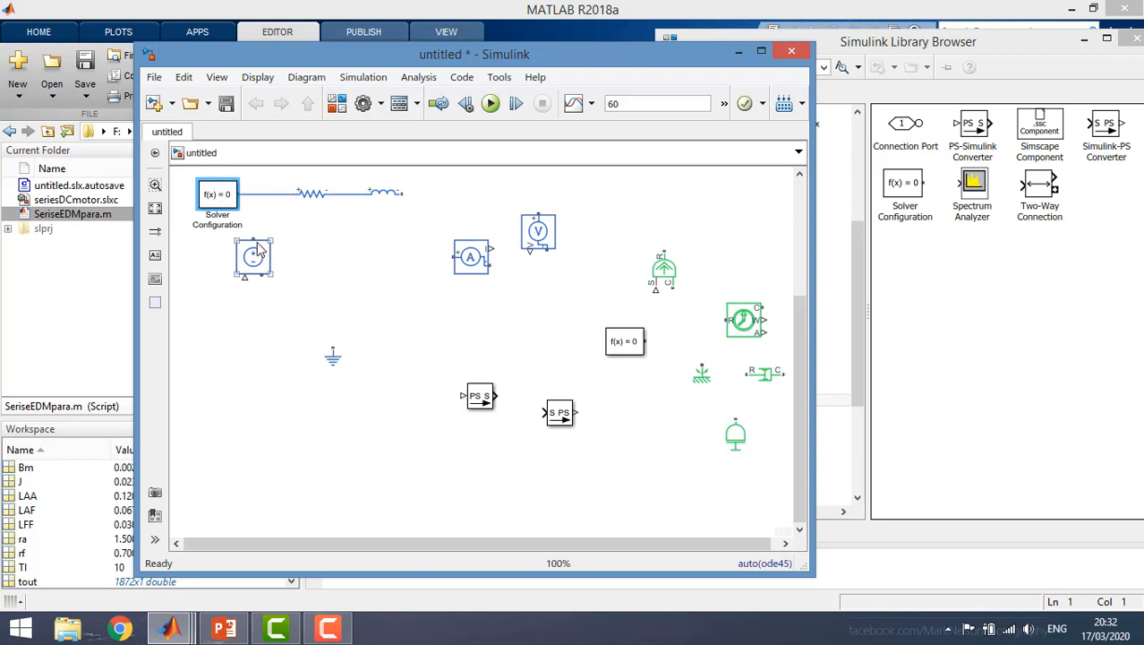
{"action": "left_click_drag", "start_coordinate": [257, 240], "coordinate": [259, 193]}
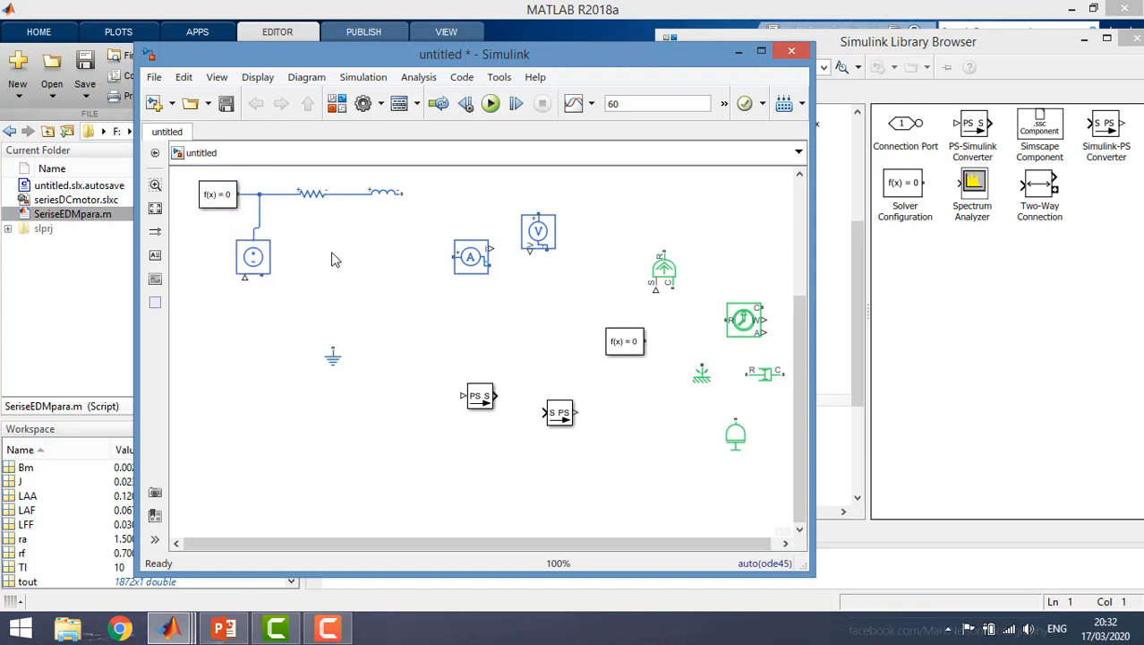
{"action": "left_click_drag", "start_coordinate": [264, 259], "coordinate": [268, 260]}
{"action": "left_click", "coordinate": [329, 296]}
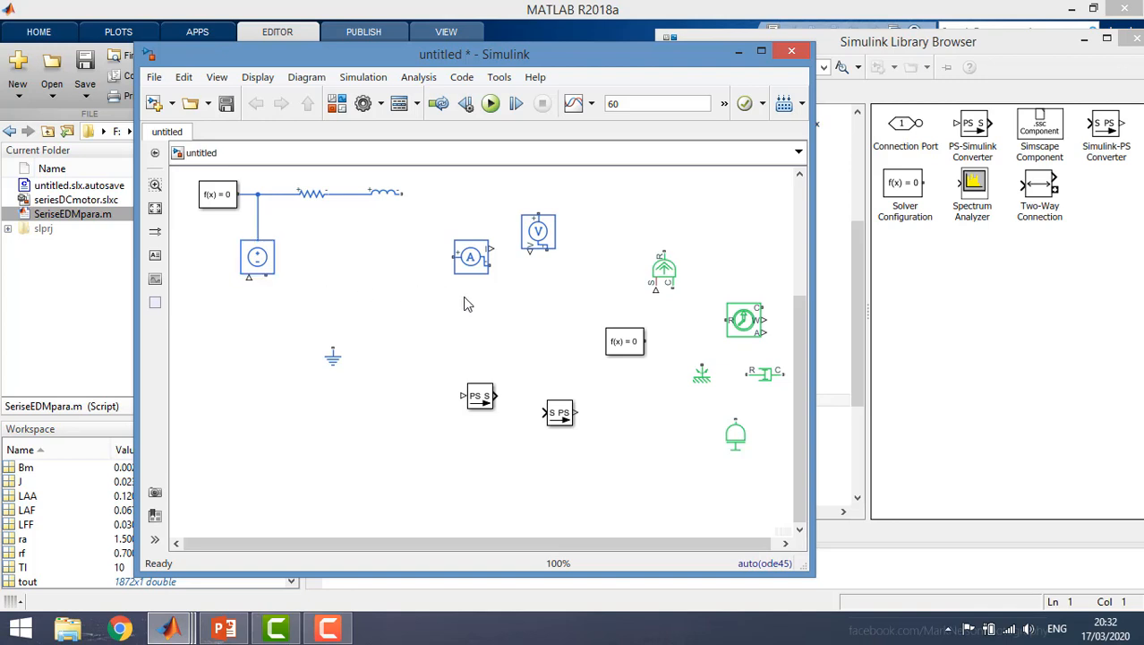
Step: Place the Current Sensor in series after the Inductor and connect a copy of the Controlled Voltage Source to its output terminal, moving the Voltage Sensor clear
{"action": "left_click_drag", "start_coordinate": [469, 266], "coordinate": [441, 202]}
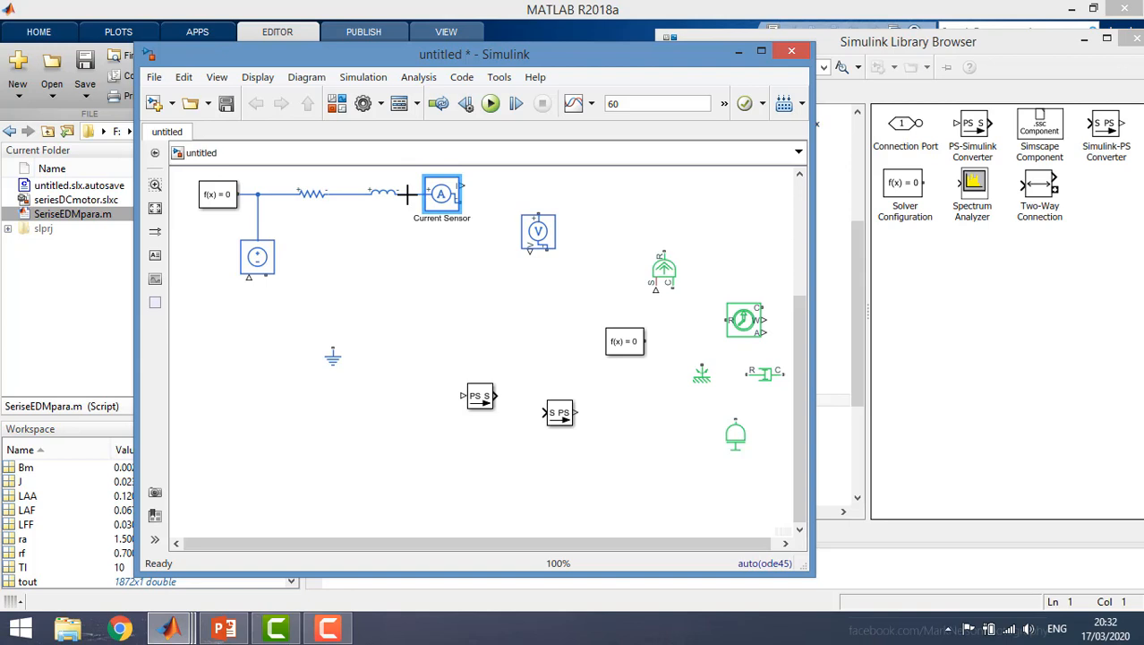
{"action": "left_click", "coordinate": [266, 262]}
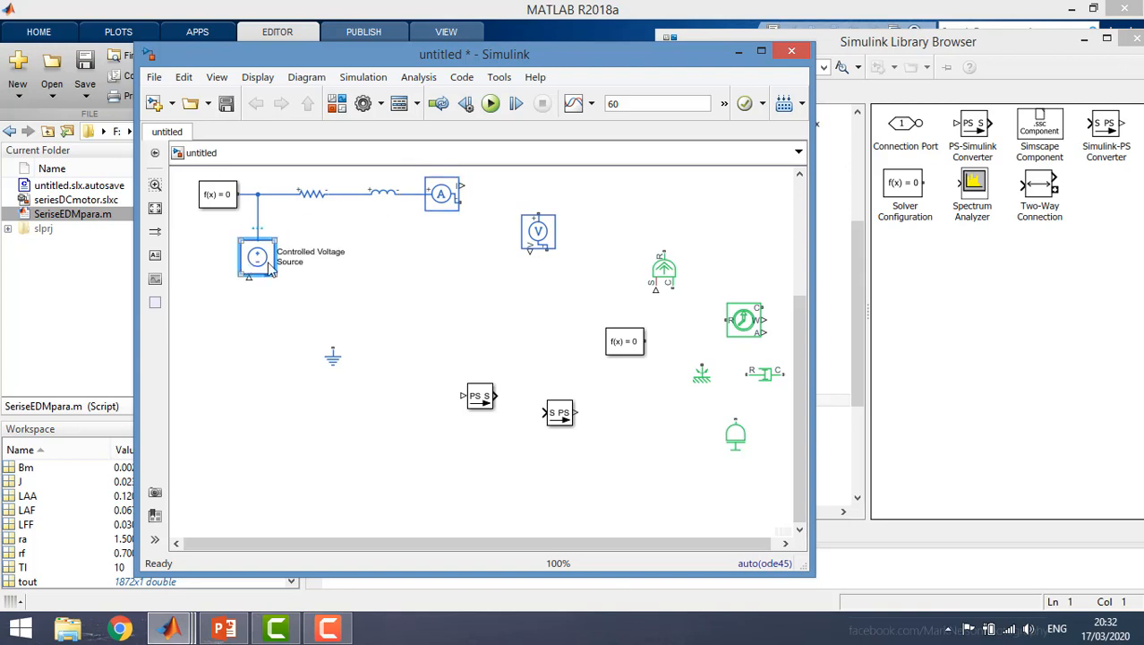
{"action": "left_click_drag", "start_coordinate": [272, 269], "coordinate": [462, 203]}
{"action": "left_click_drag", "start_coordinate": [541, 231], "coordinate": [615, 217]}
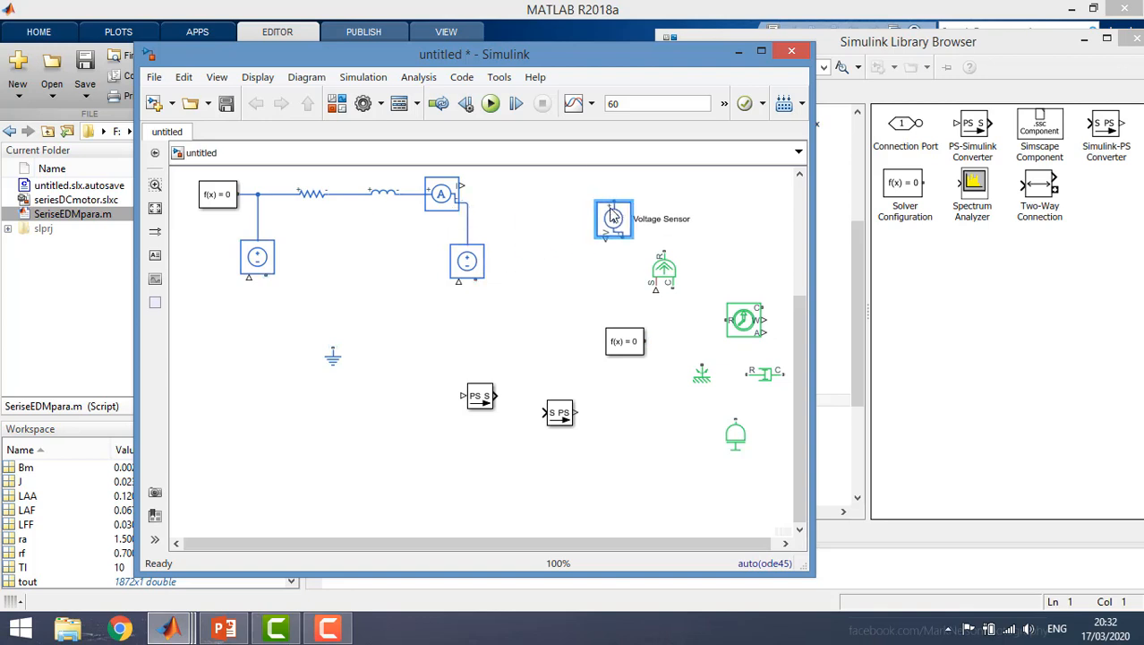
Step: Paste another Controlled Voltage Source below the first one and wire its negative terminal to the Electrical Reference moved further down
{"action": "left_click", "coordinate": [265, 267]}
{"action": "left_click", "coordinate": [249, 356]}
{"action": "key", "text": "ctrl+v"}
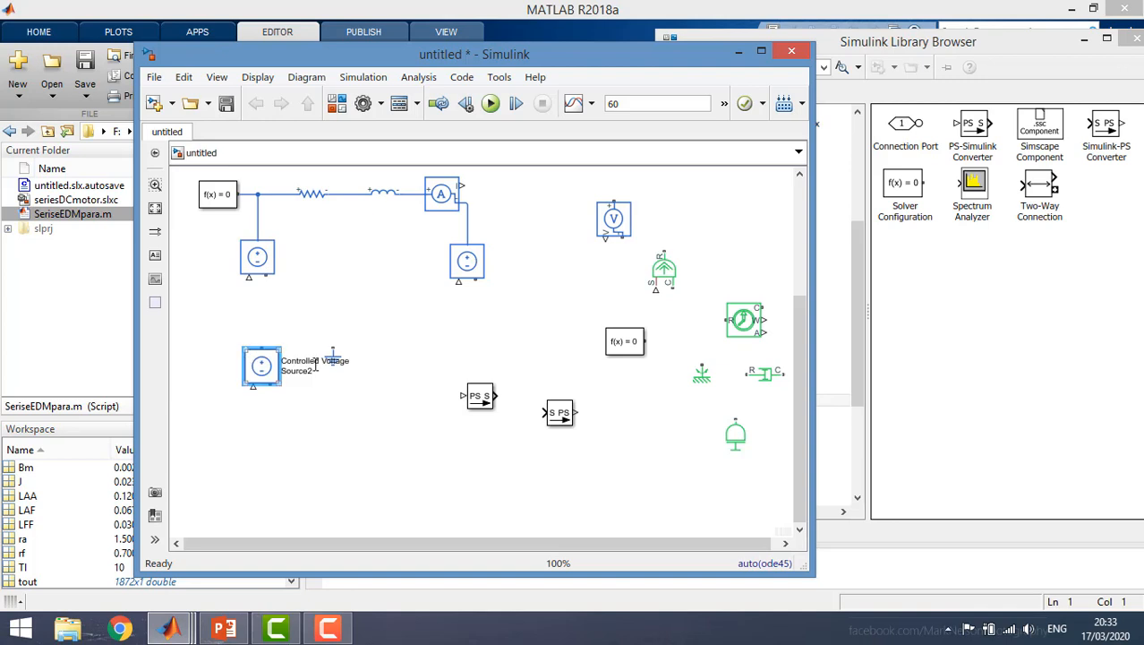
{"action": "left_click_drag", "start_coordinate": [333, 358], "coordinate": [331, 467]}
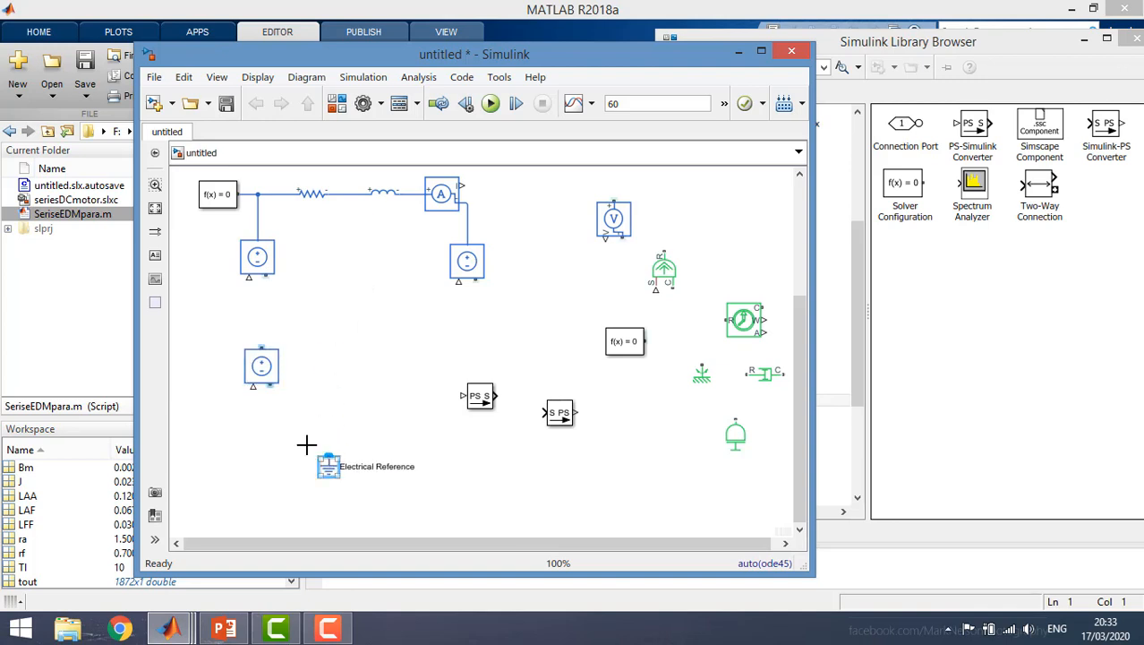
{"action": "left_click_drag", "start_coordinate": [253, 386], "coordinate": [328, 462]}
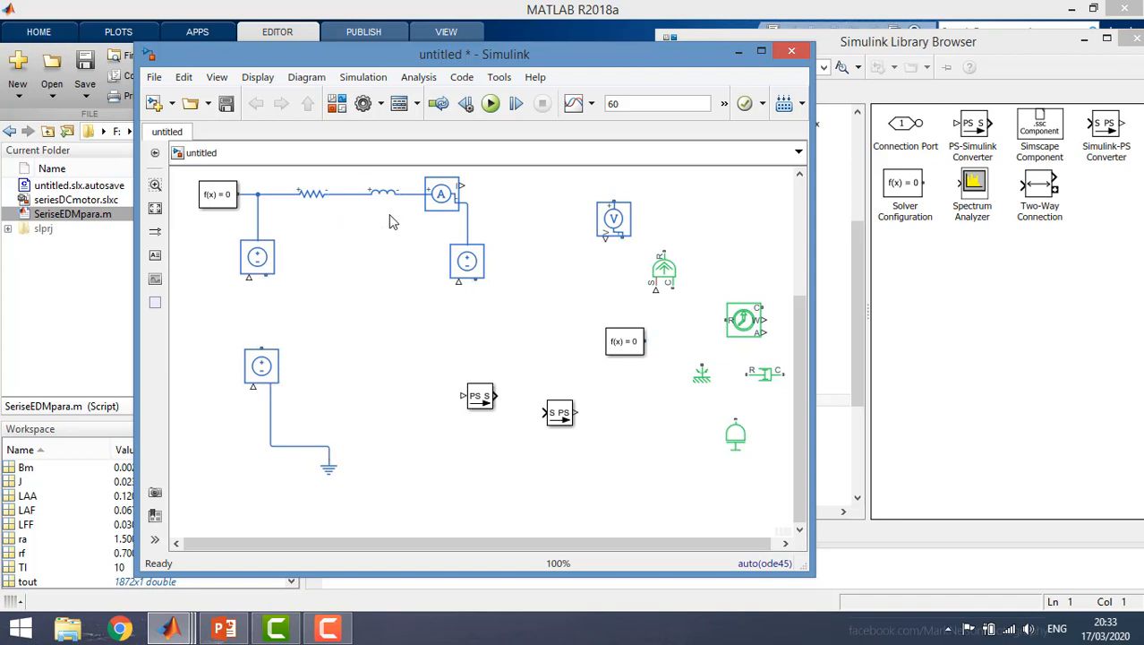
Step: Duplicate the Resistor and Inductor pair below the original branch, level with the ground wire, and move the PS-Simulink Converter clear
{"action": "left_click_drag", "start_coordinate": [403, 219], "coordinate": [324, 199]}
{"action": "key", "text": "ctrl+c"}
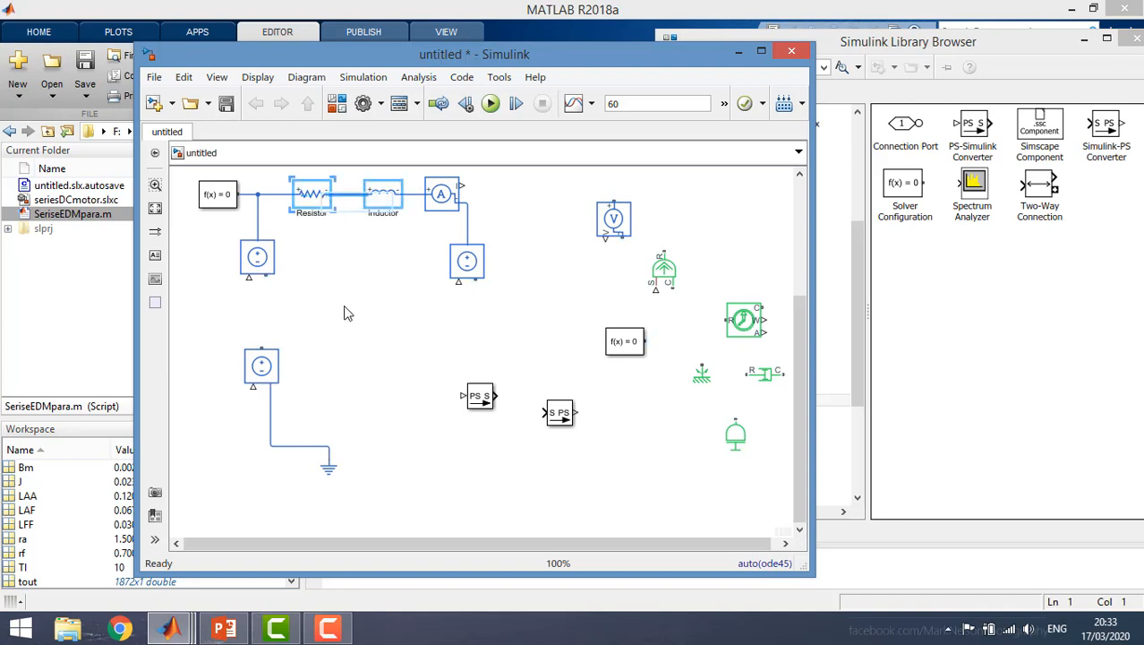
{"action": "left_click", "coordinate": [346, 309]}
{"action": "key", "text": "ctrl+v"}
{"action": "left_click_drag", "start_coordinate": [358, 316], "coordinate": [351, 419]}
{"action": "left_click_drag", "start_coordinate": [484, 402], "coordinate": [530, 380]}
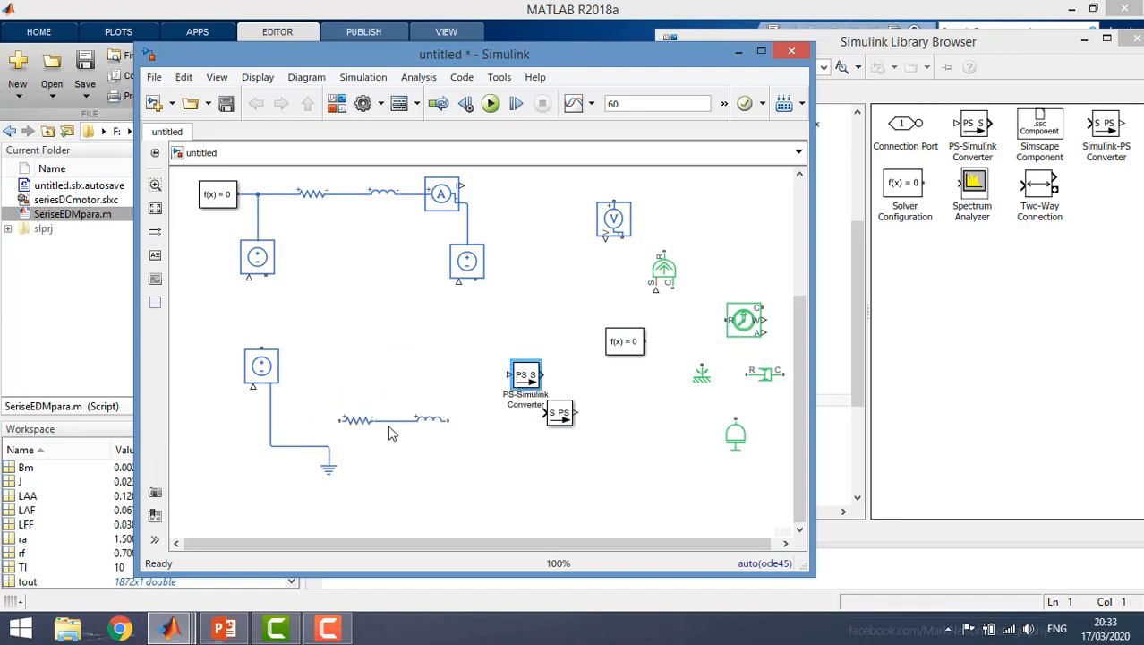
Step: Wire the copied Resistor-Inductor branch between the lower-left and right voltage sources' negative terminals, and connect the Simulink-PS Converter to the right source's control input
{"action": "left_click", "coordinate": [351, 423]}
{"action": "left_click_drag", "start_coordinate": [342, 419], "coordinate": [270, 420]}
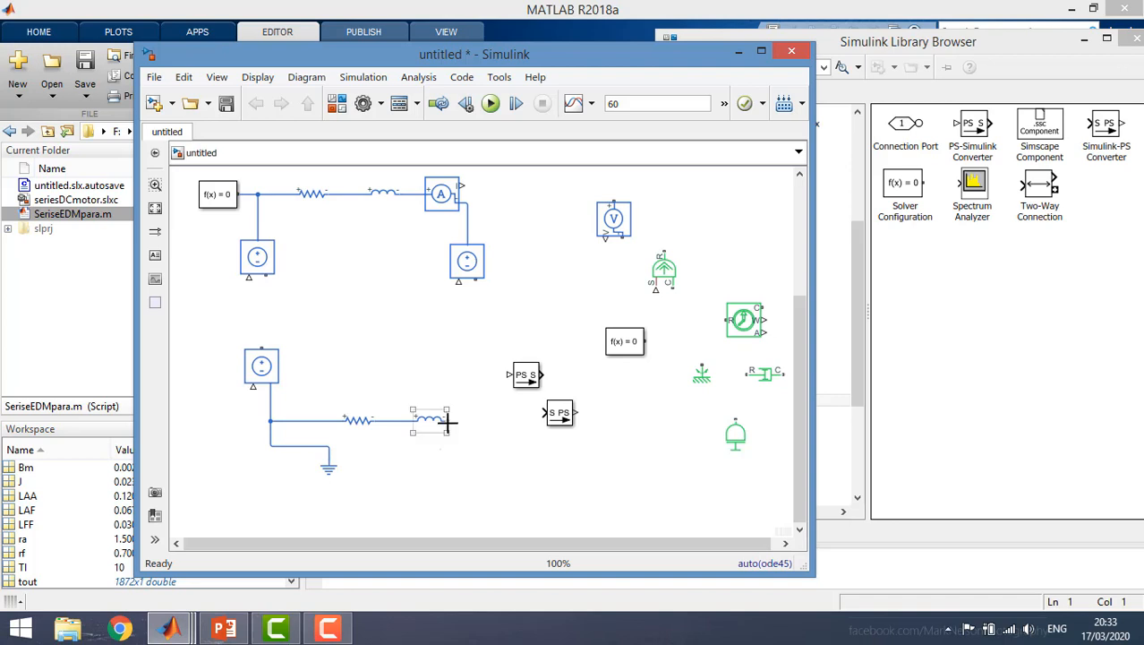
{"action": "left_click_drag", "start_coordinate": [449, 419], "coordinate": [477, 283]}
{"action": "left_click", "coordinate": [555, 417]}
{"action": "left_click_drag", "start_coordinate": [555, 419], "coordinate": [459, 281]}
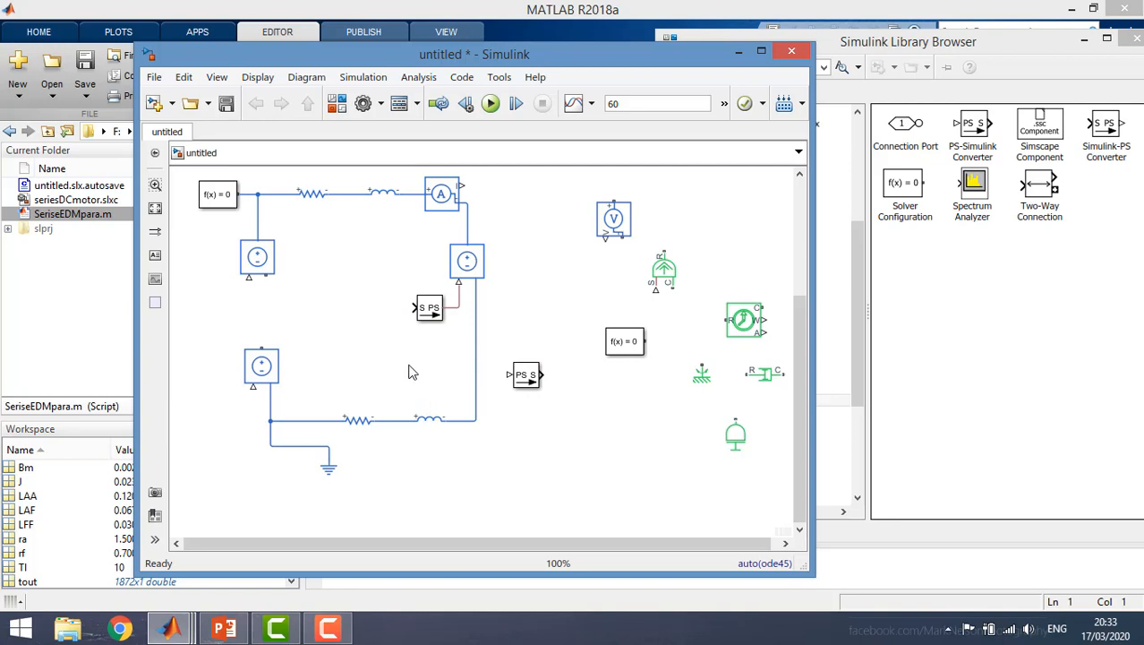
Step: Copy the LAF gain and the multiplication block from the block-diagram model and chain them into the Simulink-PS Converter's input
{"action": "left_click_drag", "start_coordinate": [792, 344], "coordinate": [791, 230]}
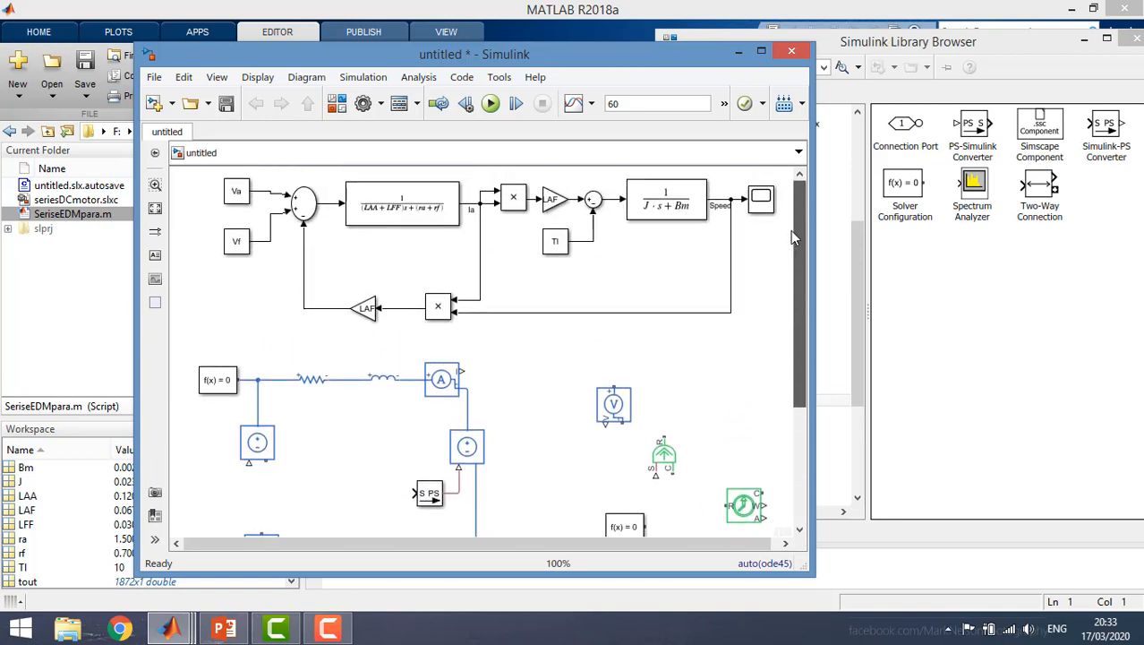
{"action": "left_click", "coordinate": [524, 206]}
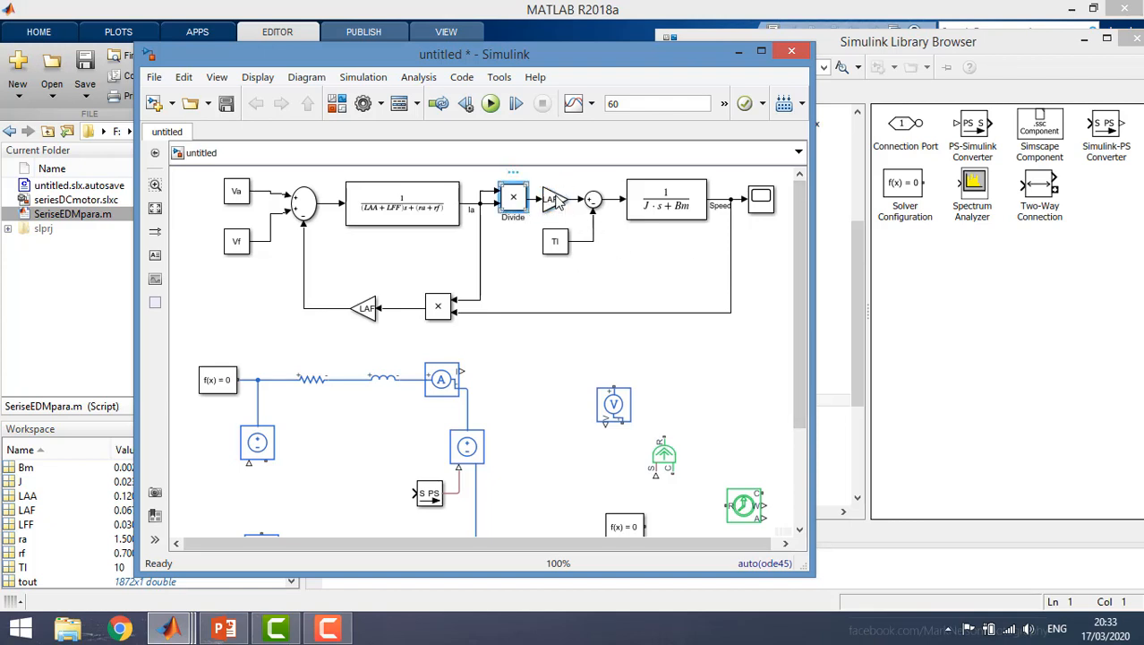
{"action": "left_click_drag", "start_coordinate": [554, 204], "coordinate": [548, 508]}
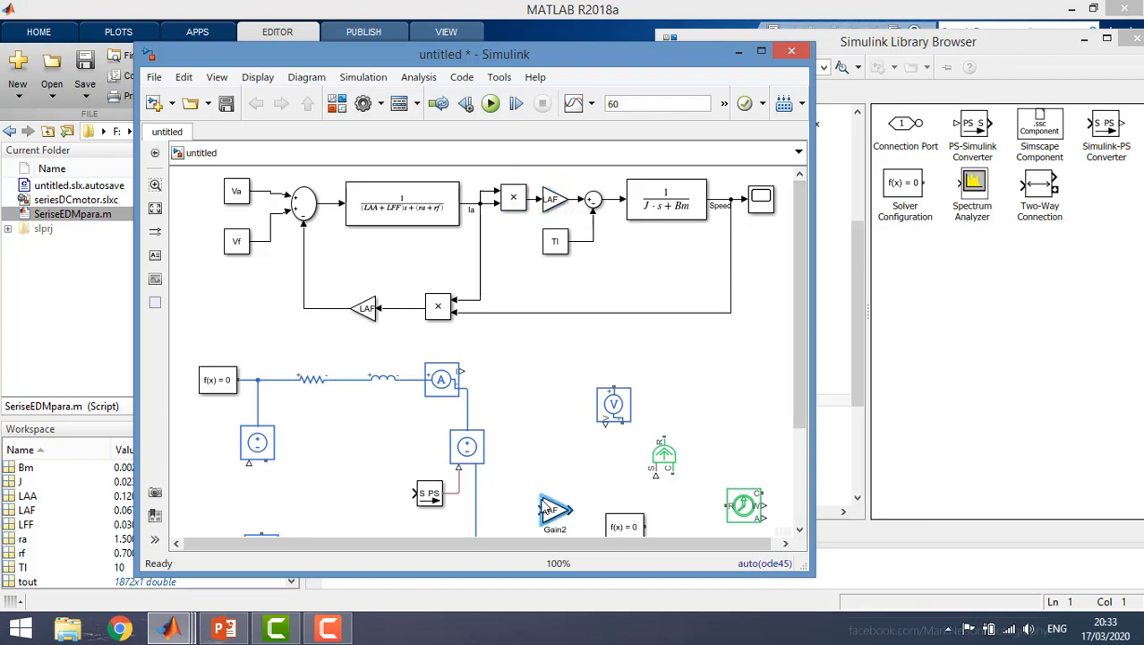
{"action": "left_click", "coordinate": [517, 202]}
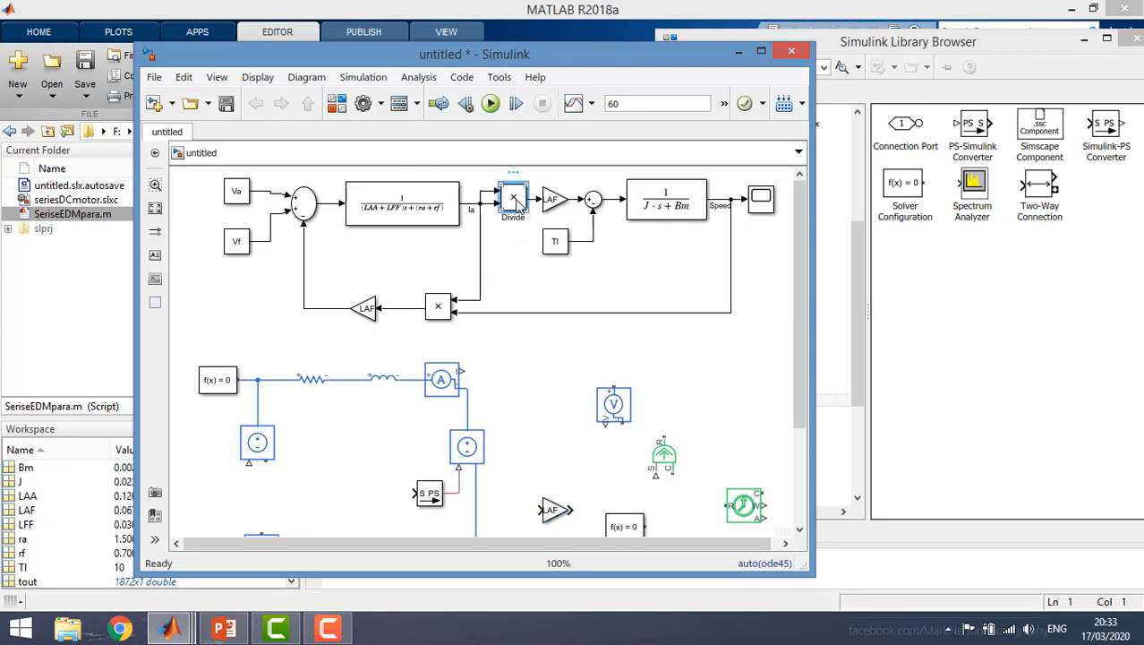
{"action": "key", "text": "Delete"}
{"action": "key", "text": "ctrl+z"}
{"action": "key", "text": "ctrl+c"}
{"action": "left_click", "coordinate": [508, 510]}
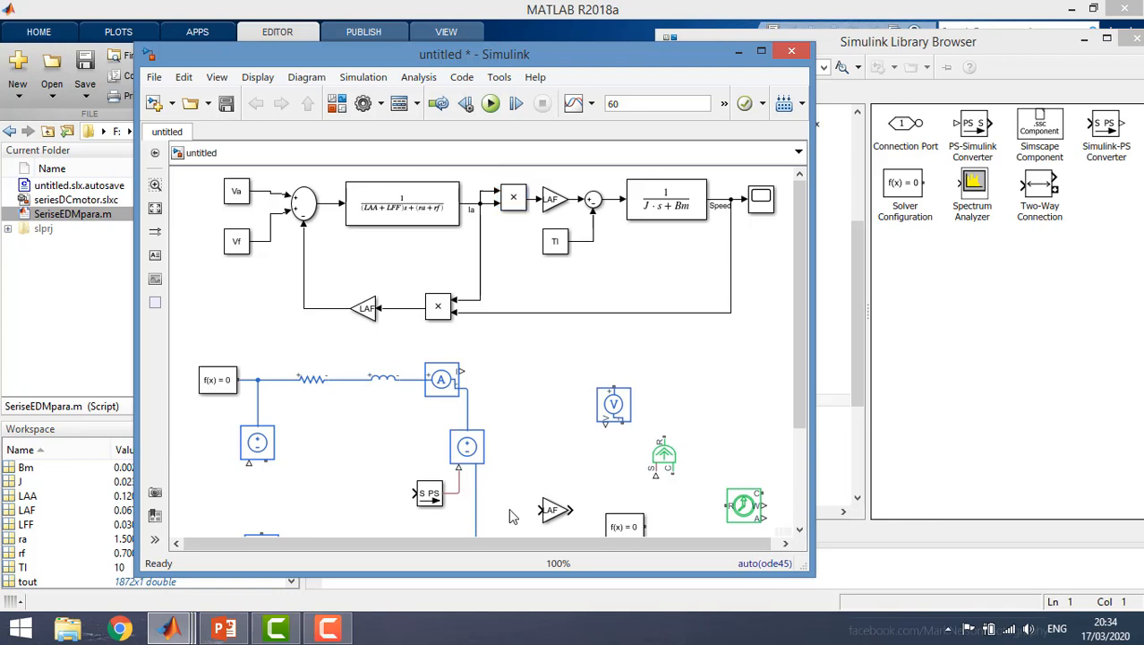
{"action": "key", "text": "ctrl+v"}
{"action": "left_click_drag", "start_coordinate": [514, 514], "coordinate": [341, 491]}
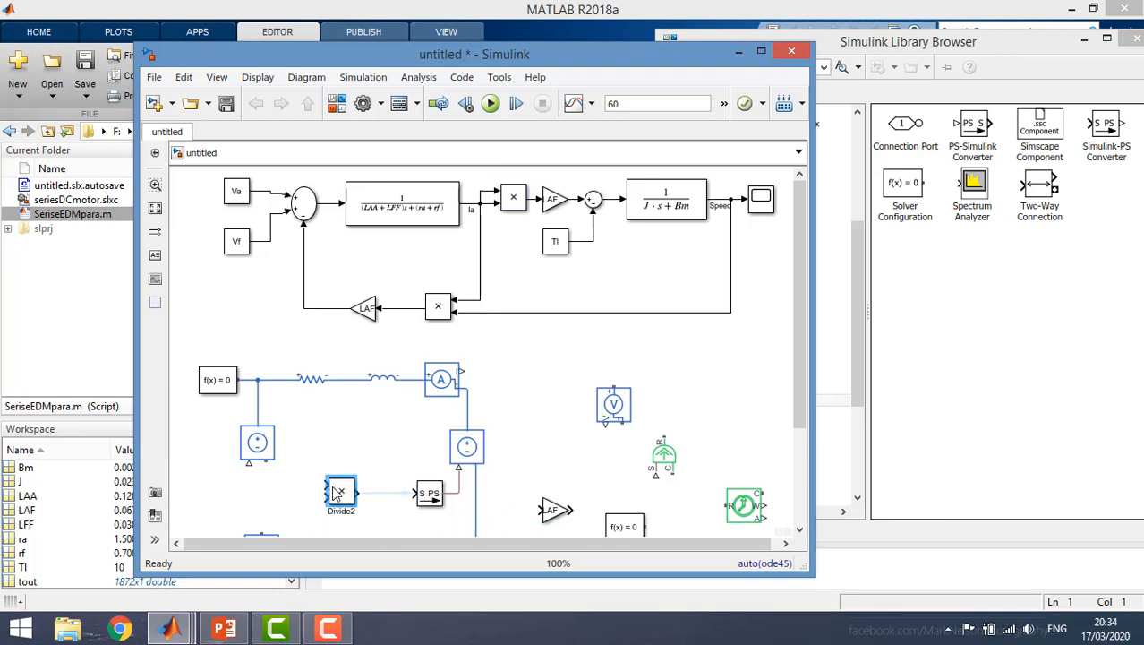
{"action": "left_click", "coordinate": [555, 509]}
{"action": "left_click_drag", "start_coordinate": [555, 510], "coordinate": [349, 489]}
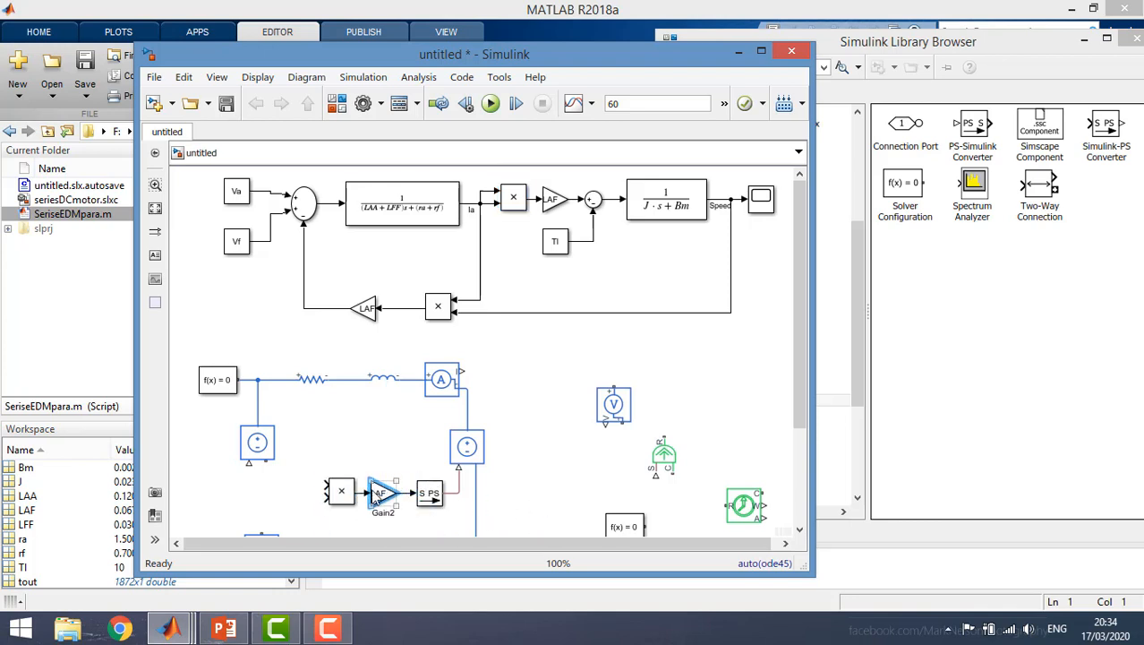
Step: Connect the two left-hand Controlled Voltage Sources in series, joining the lower one's positive terminal to the upper one's negative terminal
{"action": "left_click_drag", "start_coordinate": [802, 349], "coordinate": [801, 445]}
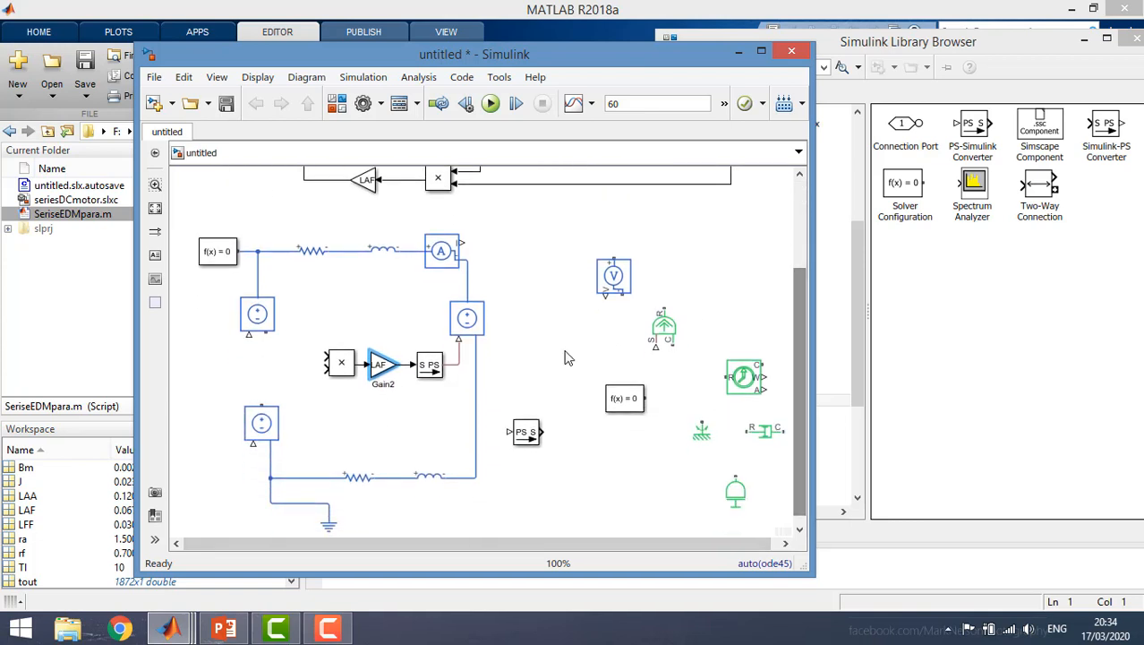
{"action": "left_click", "coordinate": [260, 416]}
{"action": "left_click_drag", "start_coordinate": [263, 377], "coordinate": [261, 335]}
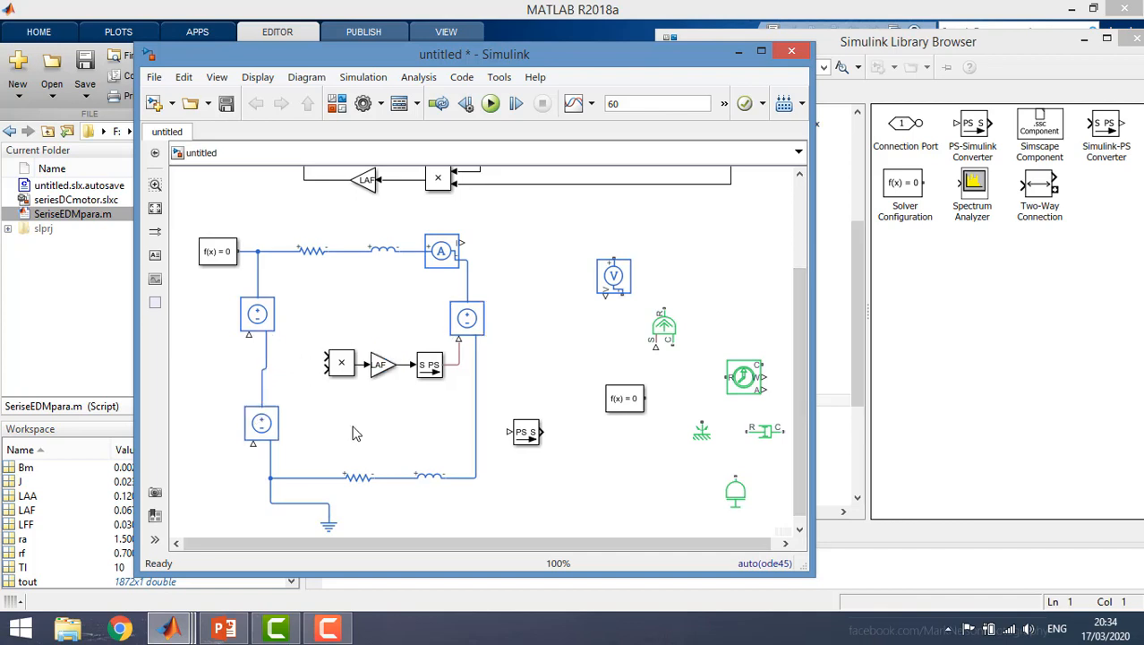
Step: Add two copies of the Simulink-PS Converter and connect one to the control input of each left-hand voltage source
{"action": "left_click", "coordinate": [533, 435]}
{"action": "left_click", "coordinate": [430, 367]}
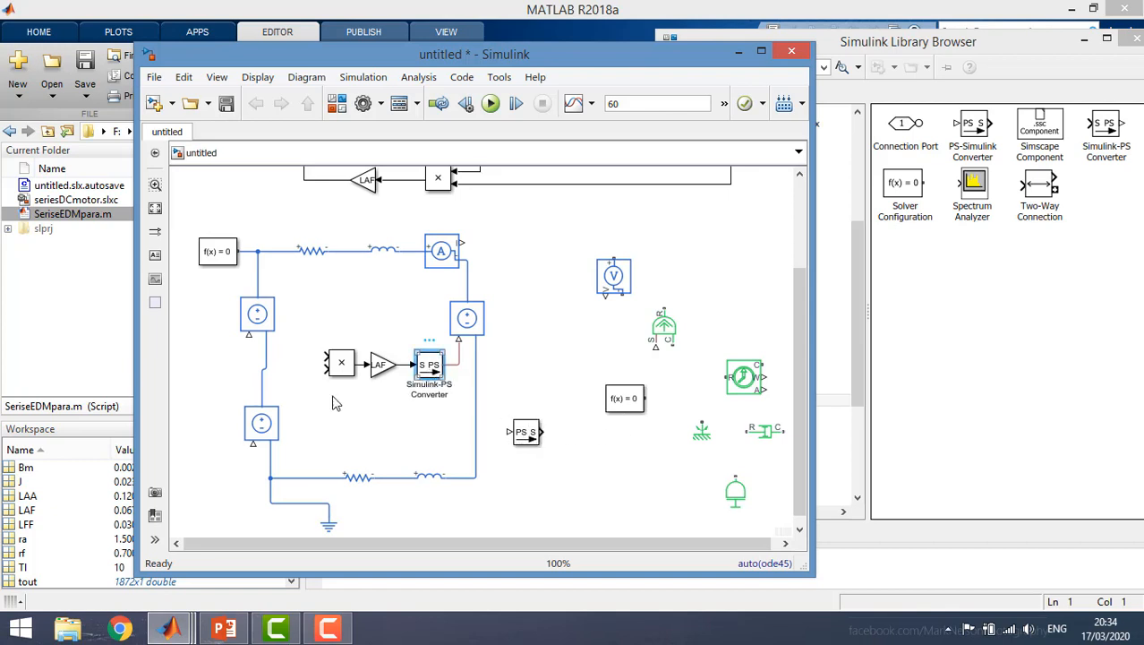
{"action": "key", "text": "ctrl+c"}
{"action": "key", "text": "ctrl+v"}
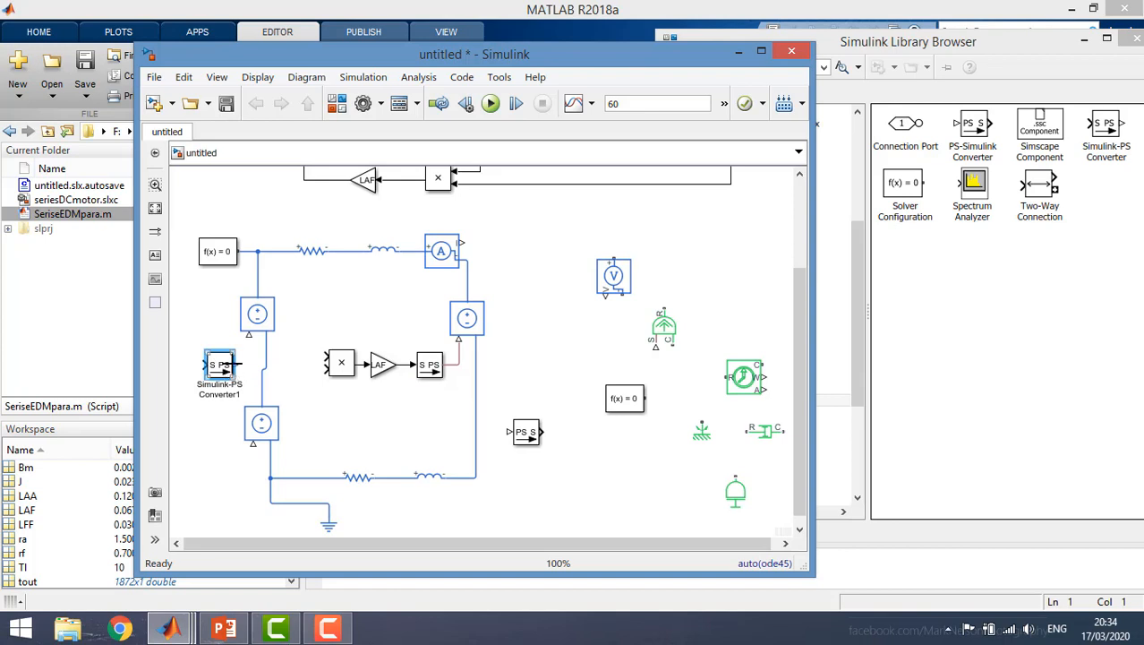
{"action": "left_click_drag", "start_coordinate": [234, 364], "coordinate": [249, 335]}
{"action": "key", "text": "ctrl+v"}
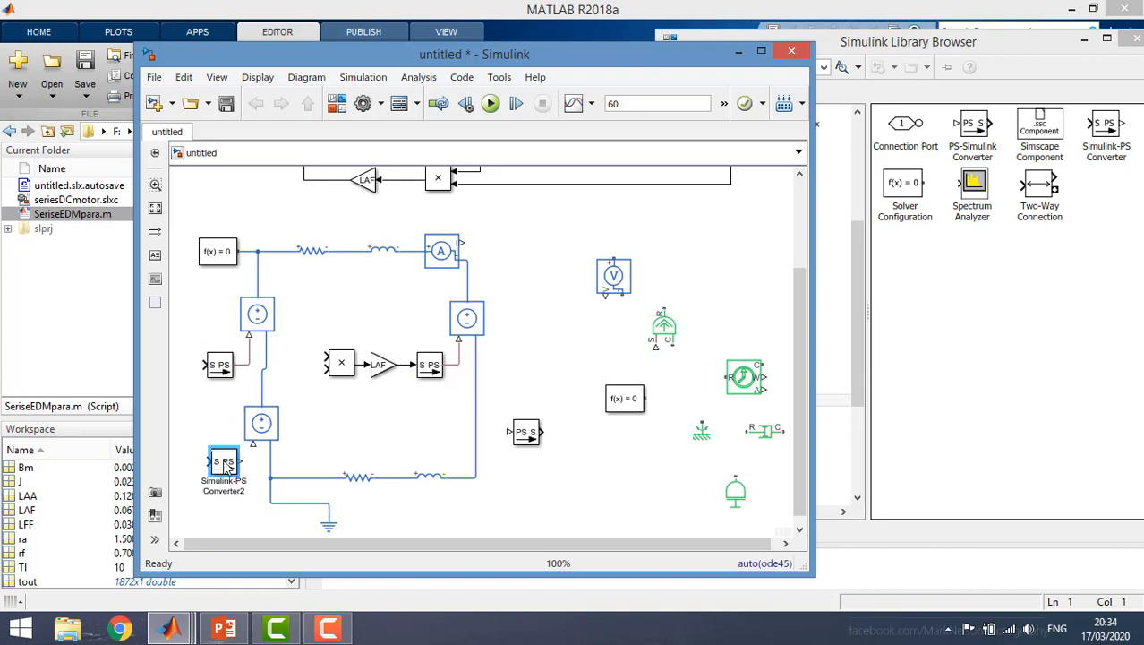
{"action": "left_click_drag", "start_coordinate": [240, 461], "coordinate": [252, 443]}
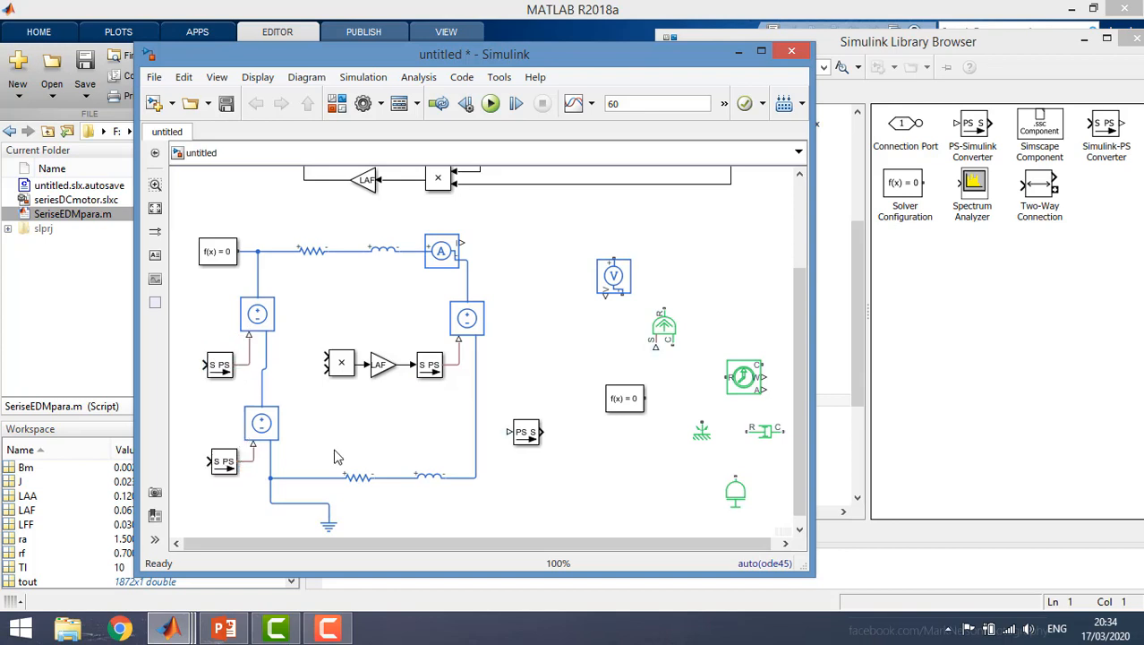
Step: Place the PS-Simulink Converter beside the Current Sensor and connect it to the sensor's current output
{"action": "left_click_drag", "start_coordinate": [527, 433], "coordinate": [502, 244]}
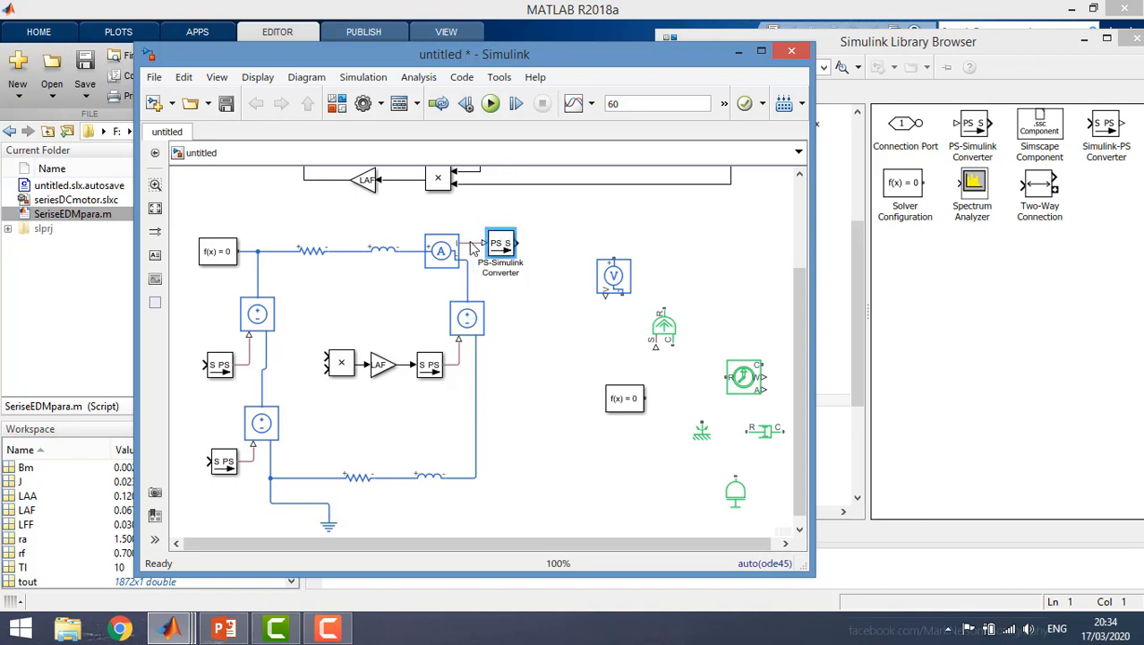
{"action": "left_click", "coordinate": [472, 248]}
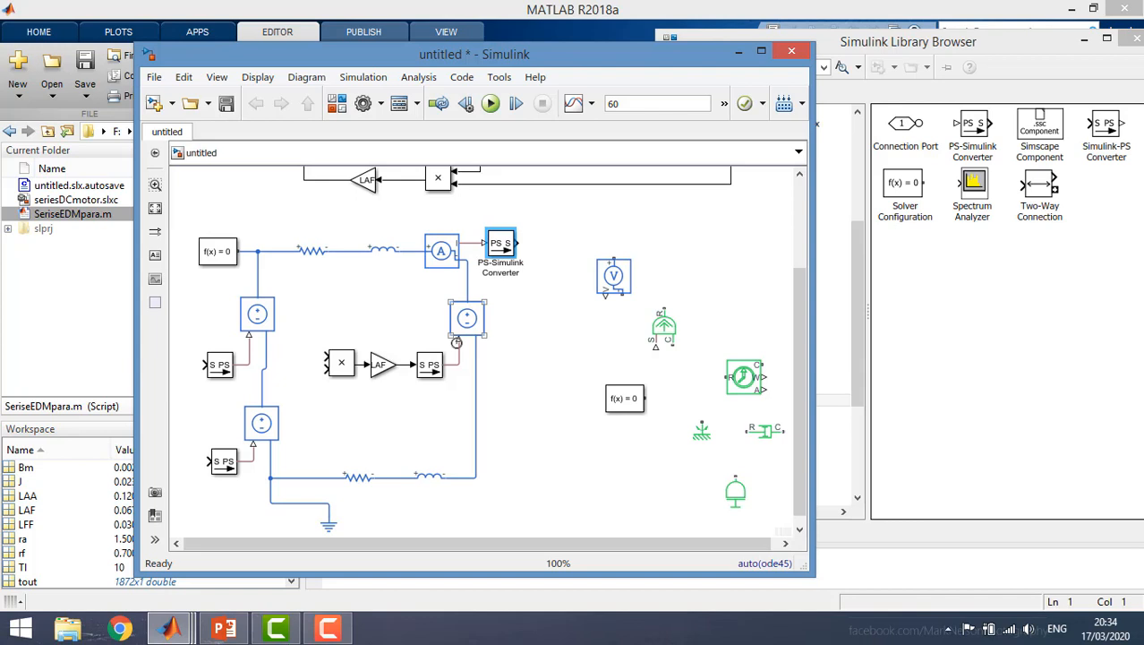
{"action": "left_click", "coordinate": [394, 407]}
Step: Duplicate the multiplication, LAF gain and Simulink-PS Converter chain to the right of the electrical circuit, moving the spare Solver Configuration out of the way
{"action": "left_click_drag", "start_coordinate": [310, 331], "coordinate": [442, 394]}
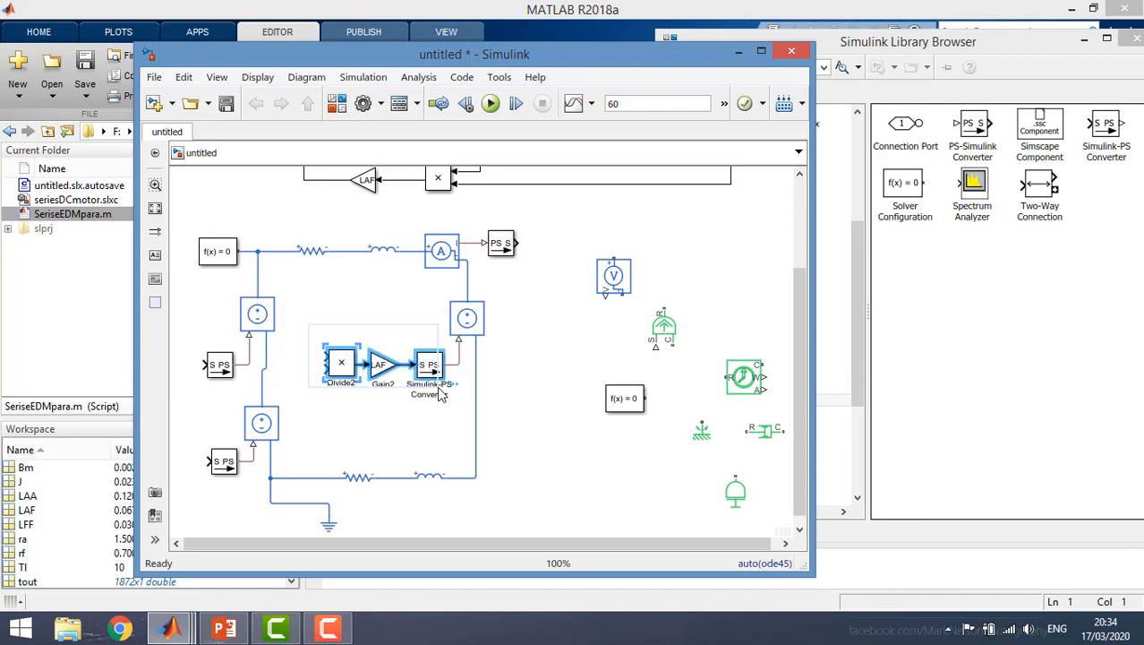
{"action": "key", "text": "ctrl+c"}
{"action": "key", "text": "ctrl+v"}
{"action": "left_click_drag", "start_coordinate": [626, 399], "coordinate": [689, 266]}
{"action": "left_click_drag", "start_coordinate": [682, 483], "coordinate": [574, 406]}
{"action": "key", "text": "Left"}
{"action": "key", "text": "Left"}
{"action": "key", "text": "Left"}
{"action": "key", "text": "Left"}
{"action": "key", "text": "Left"}
{"action": "key", "text": "Left"}
{"action": "key", "text": "Left"}
{"action": "key", "text": "Left"}
{"action": "key", "text": "Left"}
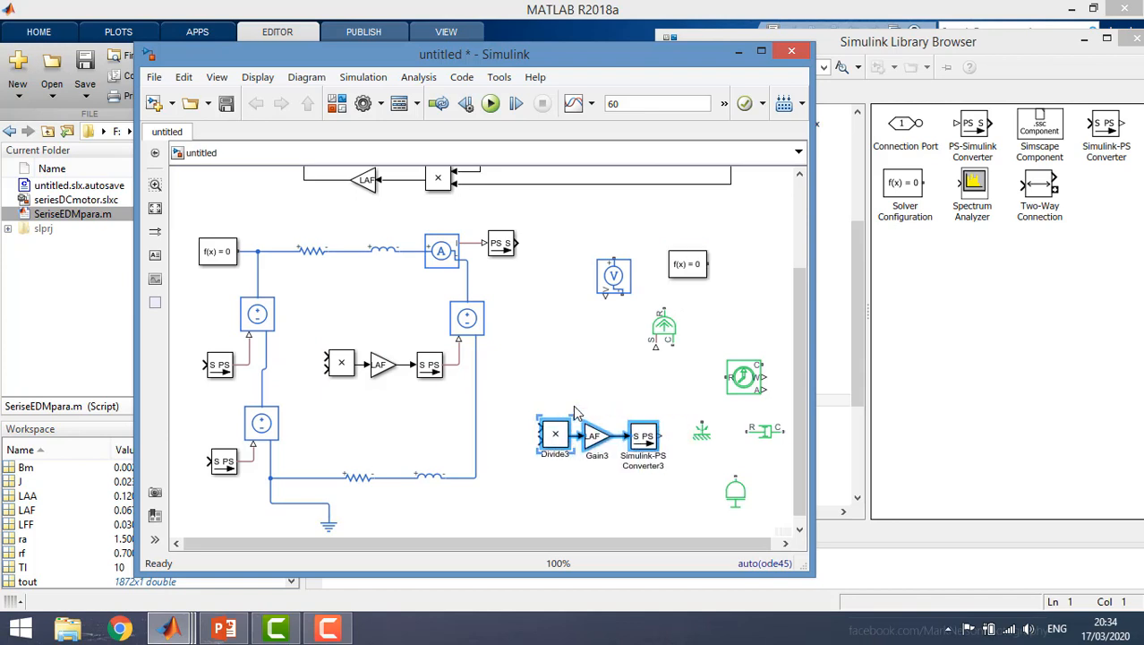
{"action": "key", "text": "Up"}
{"action": "key", "text": "Up"}
{"action": "key", "text": "Up"}
{"action": "key", "text": "Up"}
{"action": "key", "text": "Up"}
{"action": "key", "text": "Up"}
{"action": "key", "text": "Up"}
{"action": "key", "text": "Up"}
{"action": "key", "text": "Up"}
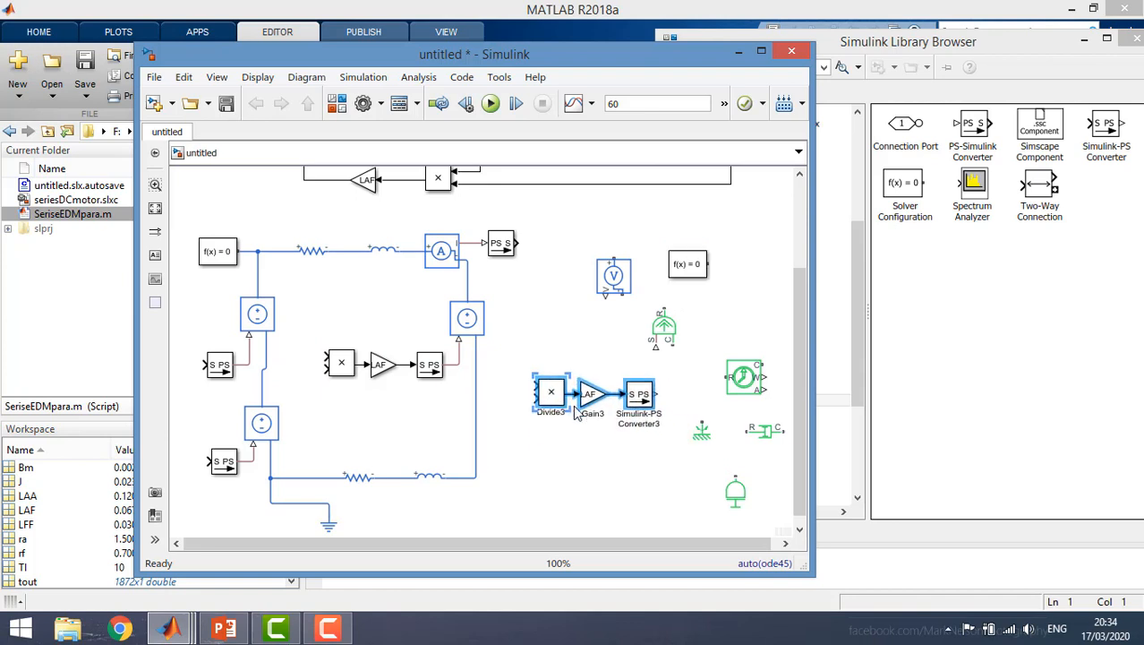
{"action": "key", "text": "Left"}
{"action": "key", "text": "Left"}
{"action": "key", "text": "Left"}
{"action": "key", "text": "Left"}
{"action": "key", "text": "Left"}
{"action": "key", "text": "Left"}
{"action": "key", "text": "Left"}
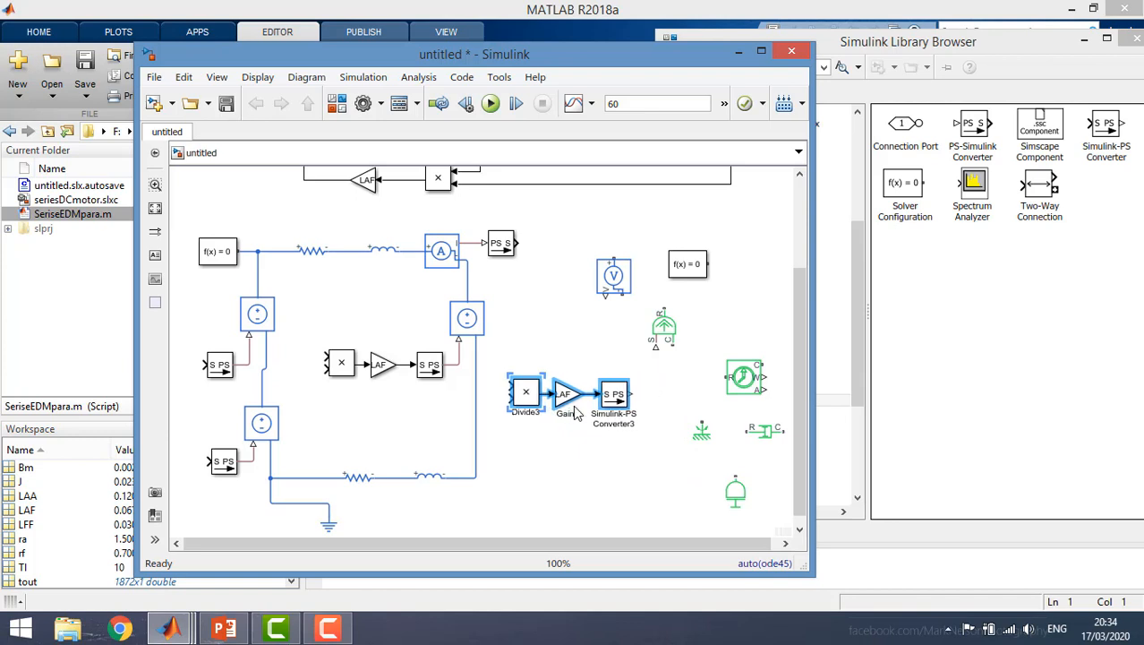
{"action": "key", "text": "Right"}
{"action": "key", "text": "Right"}
{"action": "key", "text": "Right"}
Step: Move the PS-Simulink Converter closer to the Current Sensor and wire its output to the first input of both multiplication blocks
{"action": "left_click", "coordinate": [504, 243]}
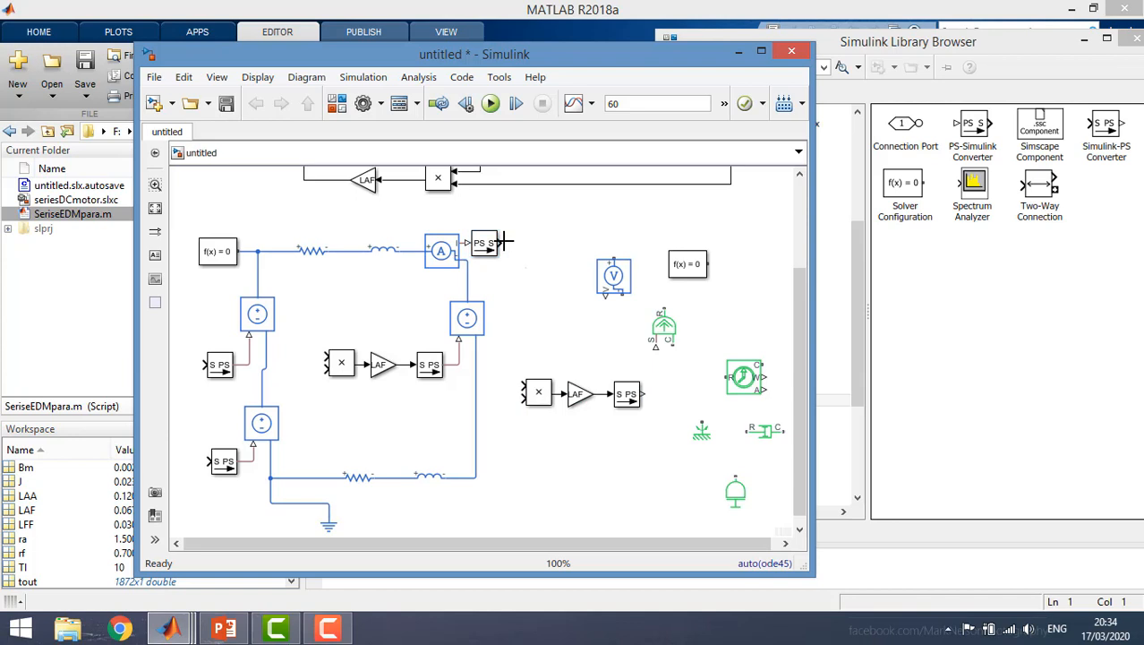
{"action": "mouse_move", "coordinate": [506, 243]}
{"action": "left_mouse_down"}
{"action": "mouse_move", "coordinate": [509, 362]}
{"action": "mouse_move", "coordinate": [523, 385]}
{"action": "left_mouse_up"}
{"action": "left_click_drag", "start_coordinate": [324, 358], "coordinate": [512, 356]}
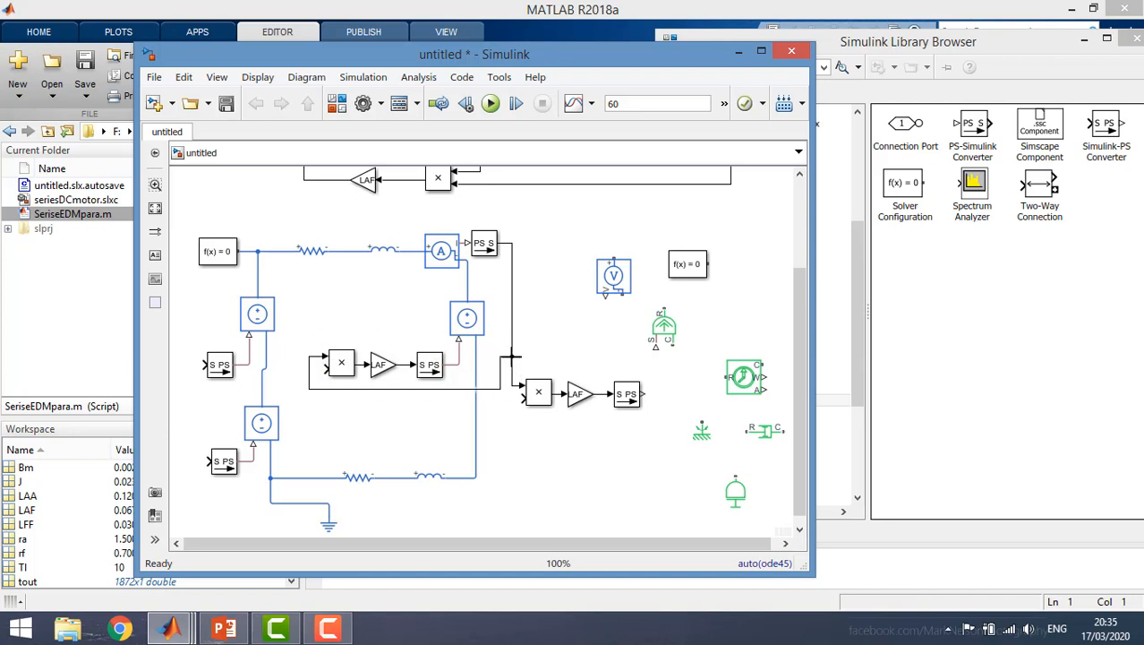
Step: Reroute the current signal branch above the inner multiplication chain and shift that chain slightly down to make room
{"action": "left_click_drag", "start_coordinate": [401, 391], "coordinate": [393, 344]}
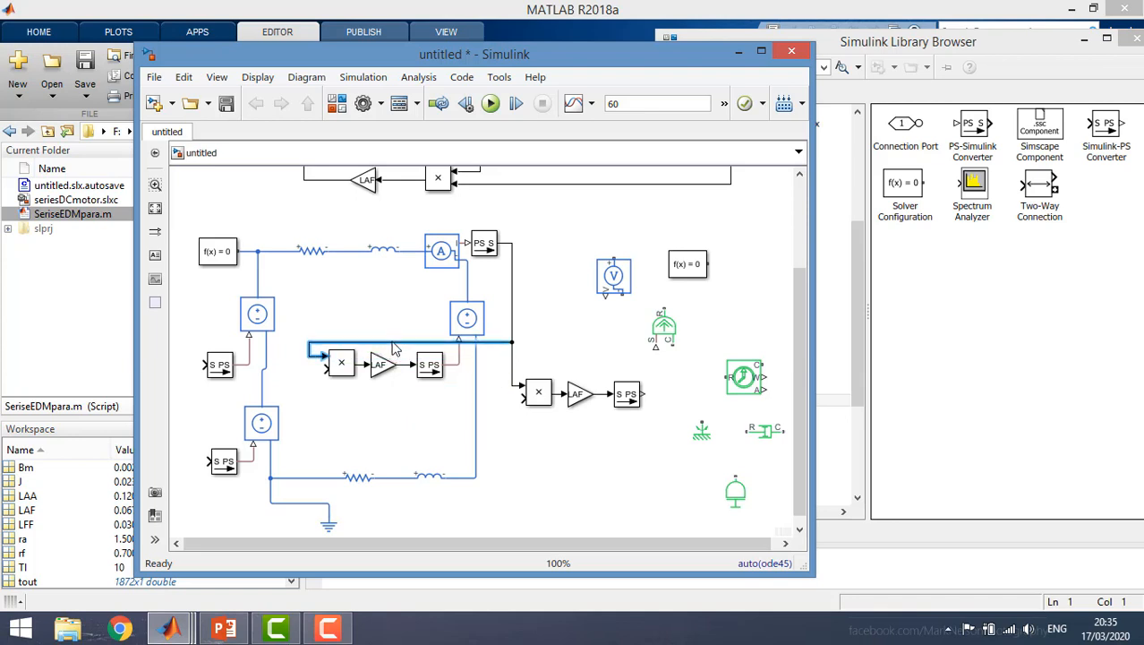
{"action": "left_click", "coordinate": [388, 408]}
{"action": "left_click_drag", "start_coordinate": [439, 393], "coordinate": [375, 349]}
{"action": "key", "text": "Down"}
{"action": "key", "text": "Down"}
{"action": "key", "text": "Down"}
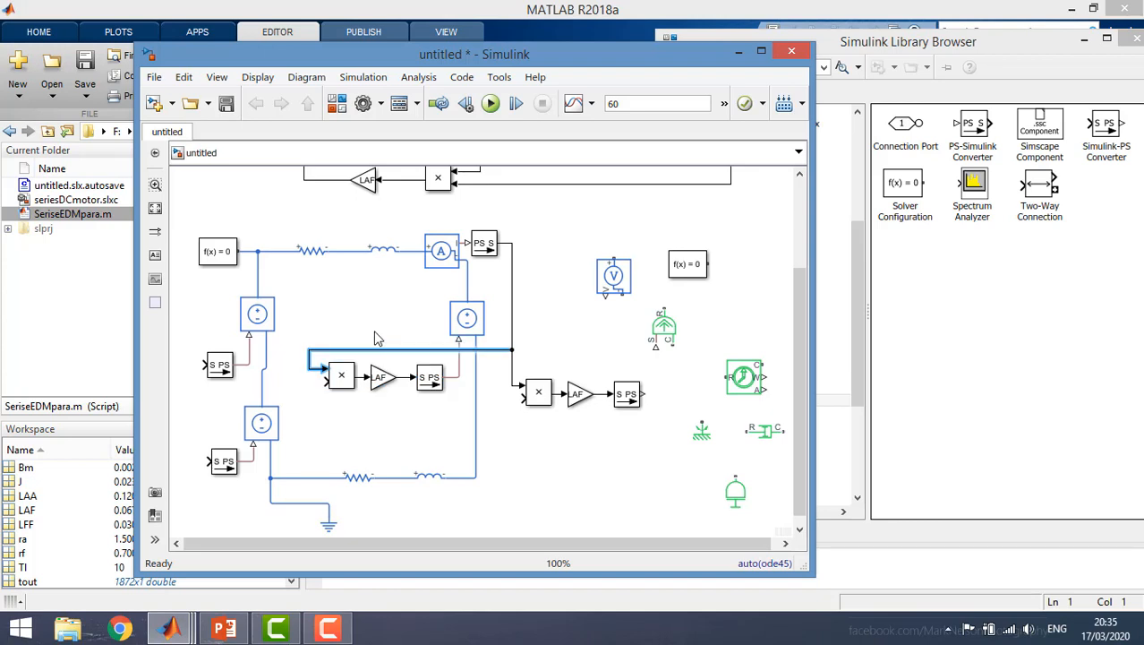
{"action": "left_click", "coordinate": [507, 420]}
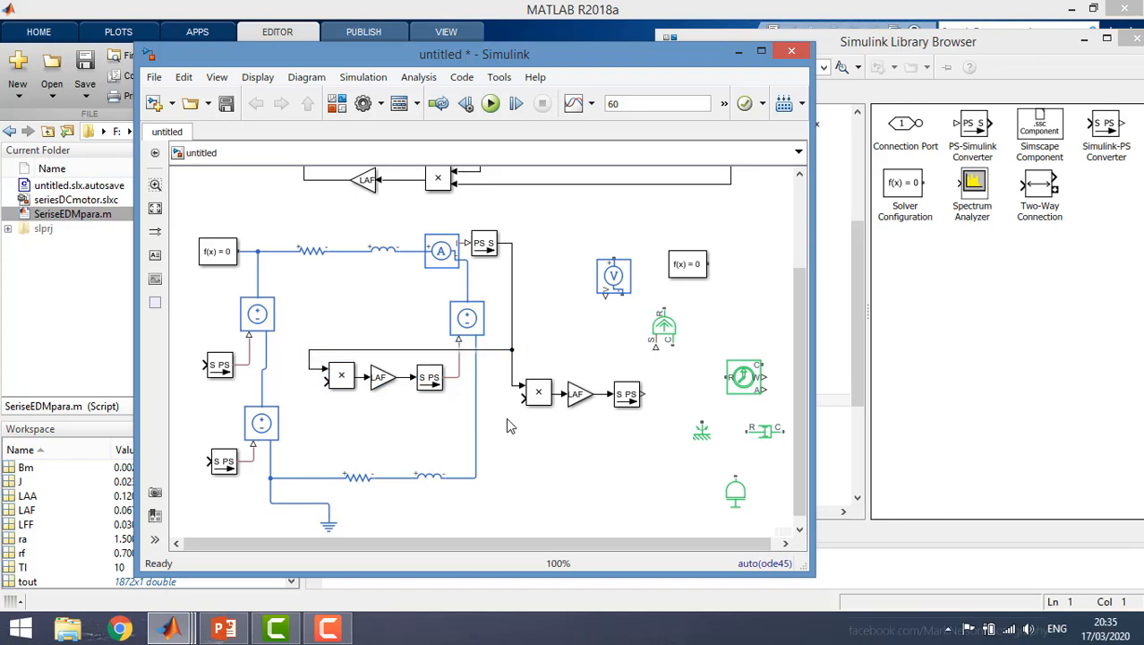
Step: Delete the unused Voltage Sensor from the model
{"action": "left_click_drag", "start_coordinate": [617, 290], "coordinate": [629, 298]}
{"action": "key", "text": "Down"}
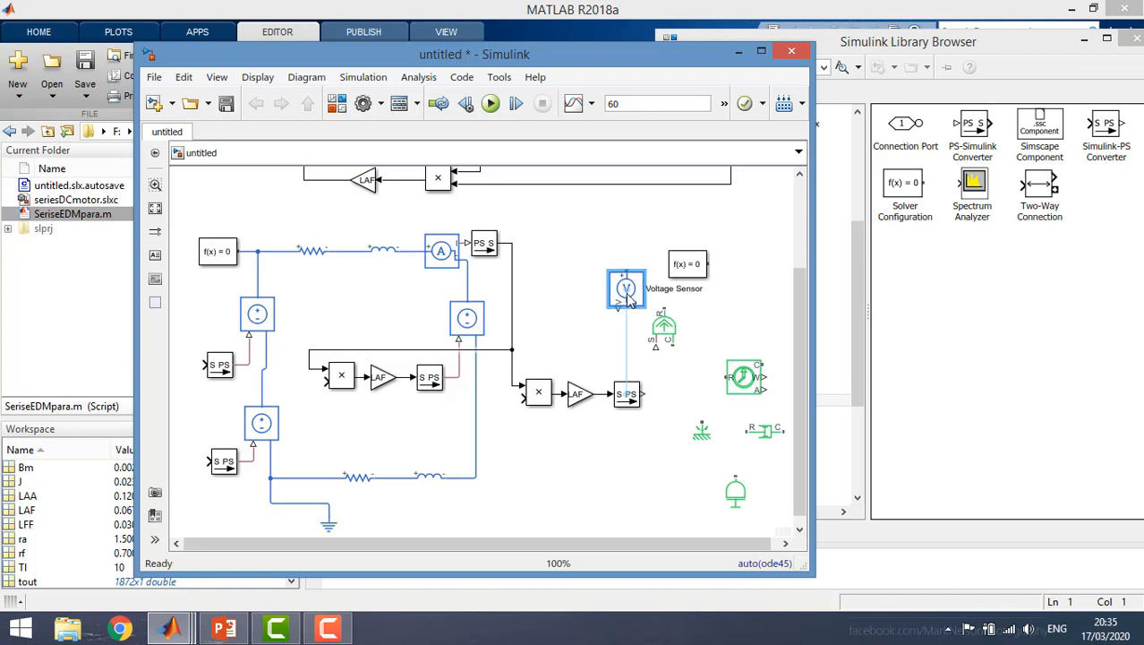
{"action": "left_click_drag", "start_coordinate": [629, 299], "coordinate": [484, 394]}
{"action": "left_click_drag", "start_coordinate": [468, 401], "coordinate": [555, 507]}
{"action": "key", "text": "Delete"}
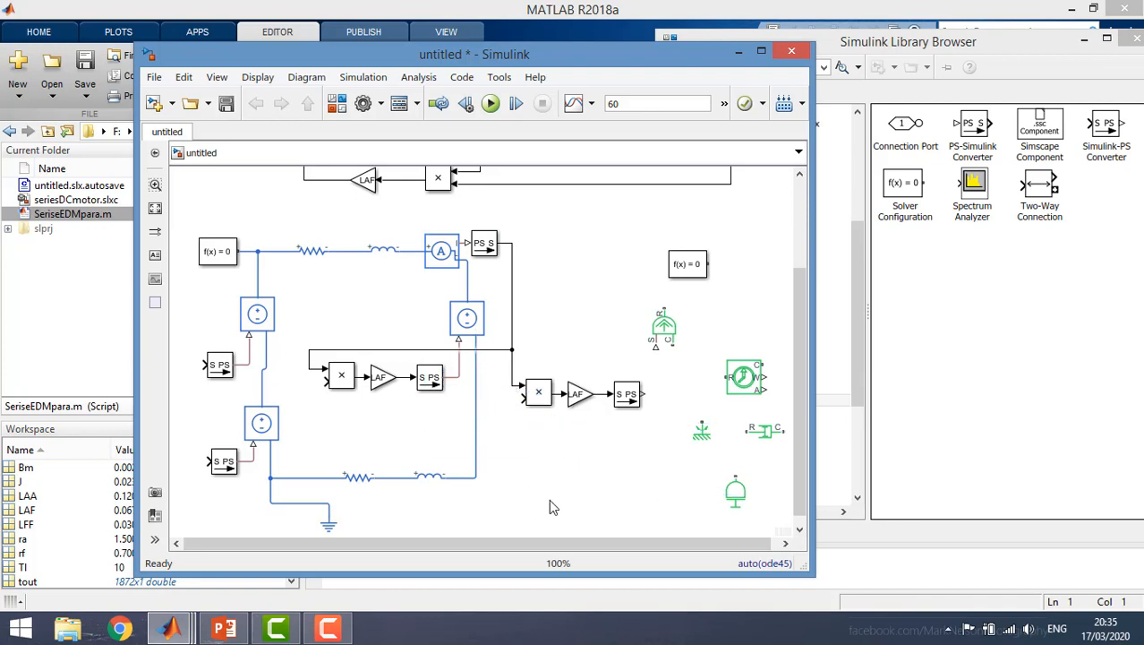
Step: Move the spare Solver Configuration above the mechanical section, widen the model window, and position the Ideal Torque Source just above the right-hand Simulink-PS Converter
{"action": "left_click_drag", "start_coordinate": [683, 275], "coordinate": [610, 259]}
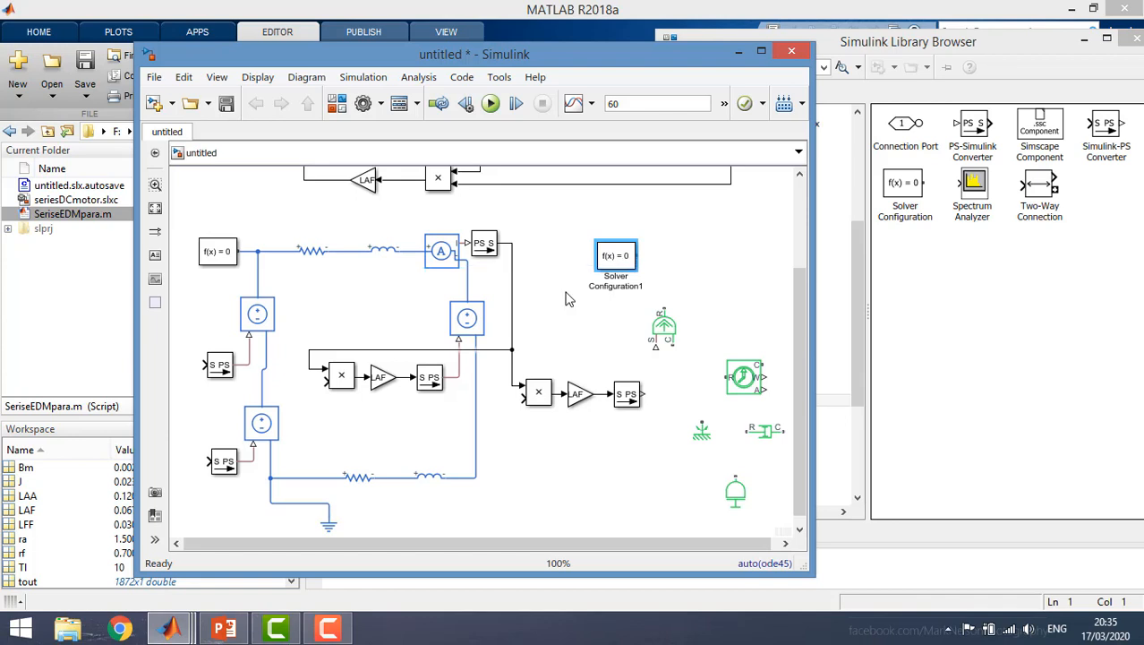
{"action": "left_click", "coordinate": [569, 298]}
{"action": "left_click_drag", "start_coordinate": [491, 541], "coordinate": [532, 542]}
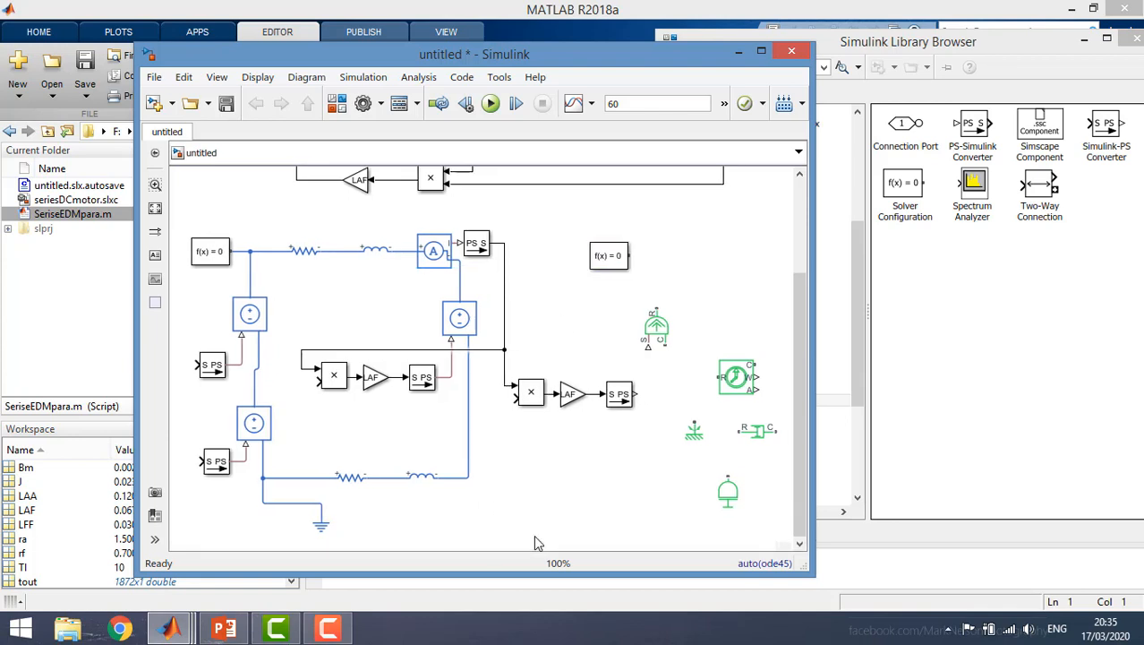
{"action": "left_click_drag", "start_coordinate": [658, 330], "coordinate": [647, 330]}
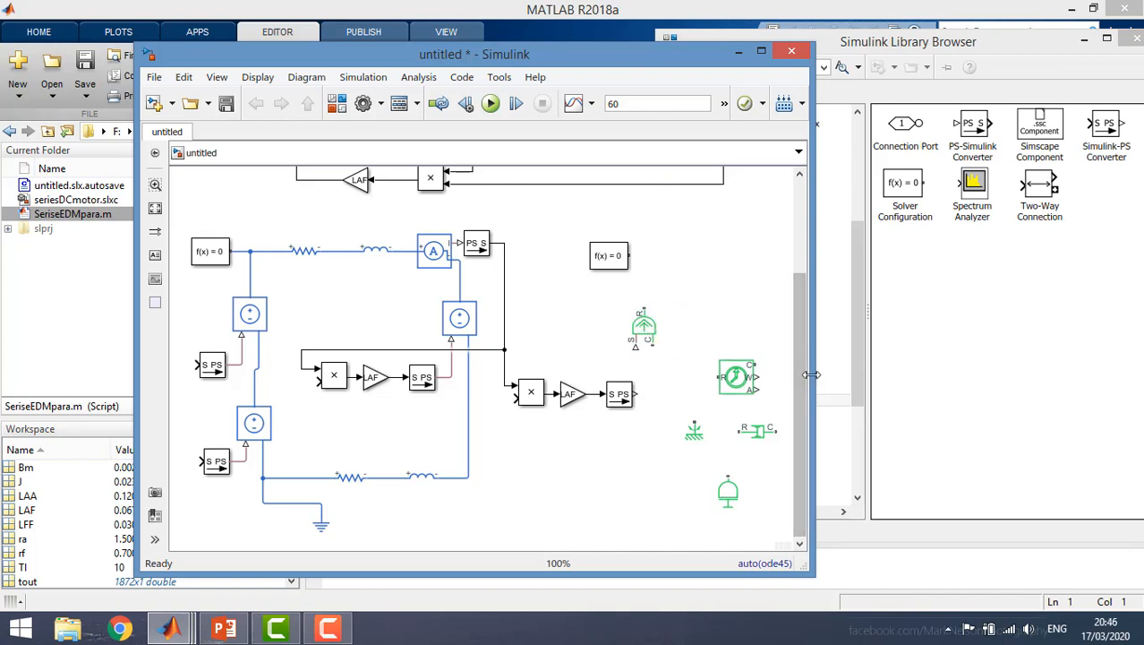
{"action": "left_click_drag", "start_coordinate": [814, 374], "coordinate": [981, 379]}
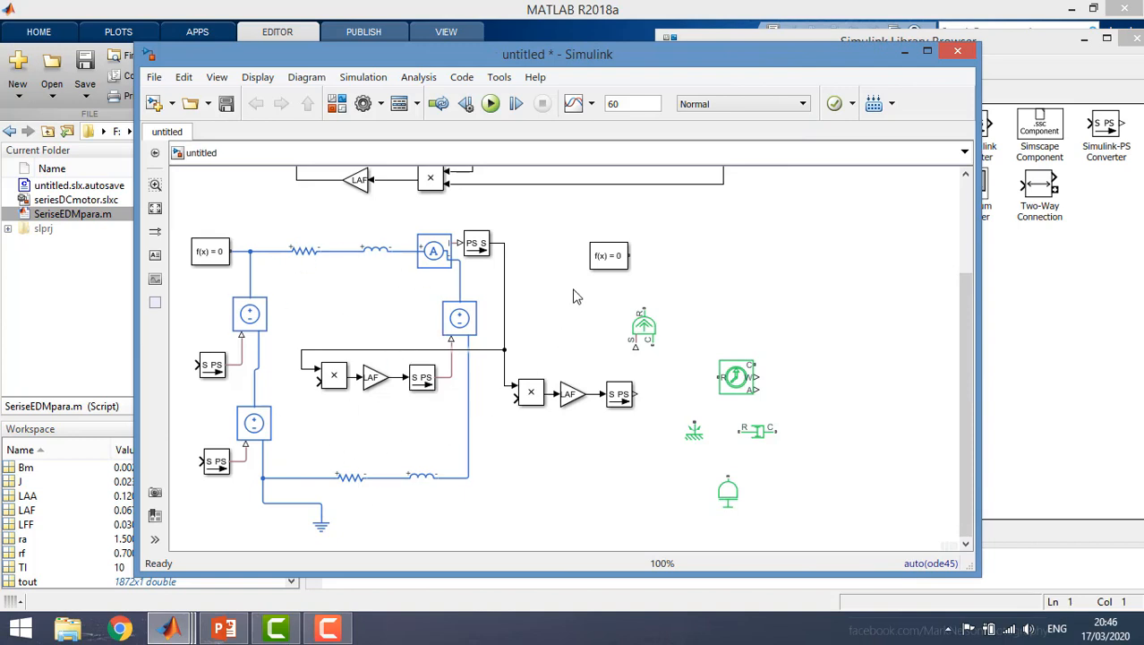
{"action": "left_click", "coordinate": [641, 339]}
{"action": "left_click_drag", "start_coordinate": [642, 338], "coordinate": [653, 347]}
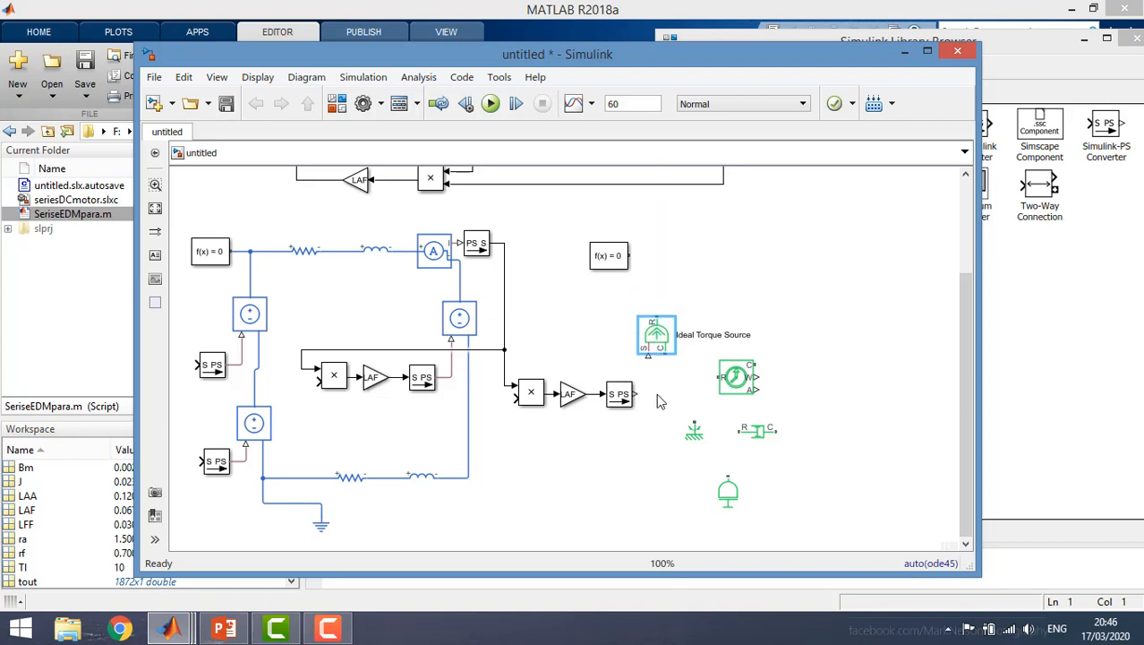
Step: Wire the right-hand Simulink-PS Converter to the Ideal Torque Source's S port, and join the source's R port to the Solver Configuration and the Inertia
{"action": "left_click_drag", "start_coordinate": [641, 395], "coordinate": [648, 356]}
{"action": "left_click", "coordinate": [654, 321]}
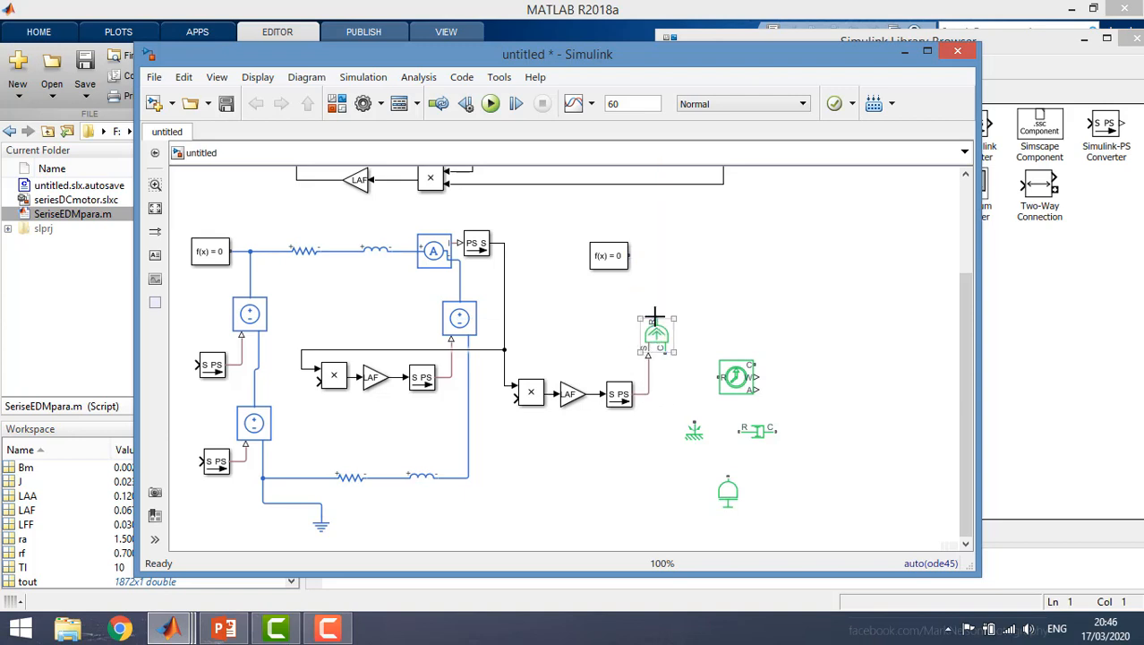
{"action": "left_click_drag", "start_coordinate": [655, 313], "coordinate": [630, 256]}
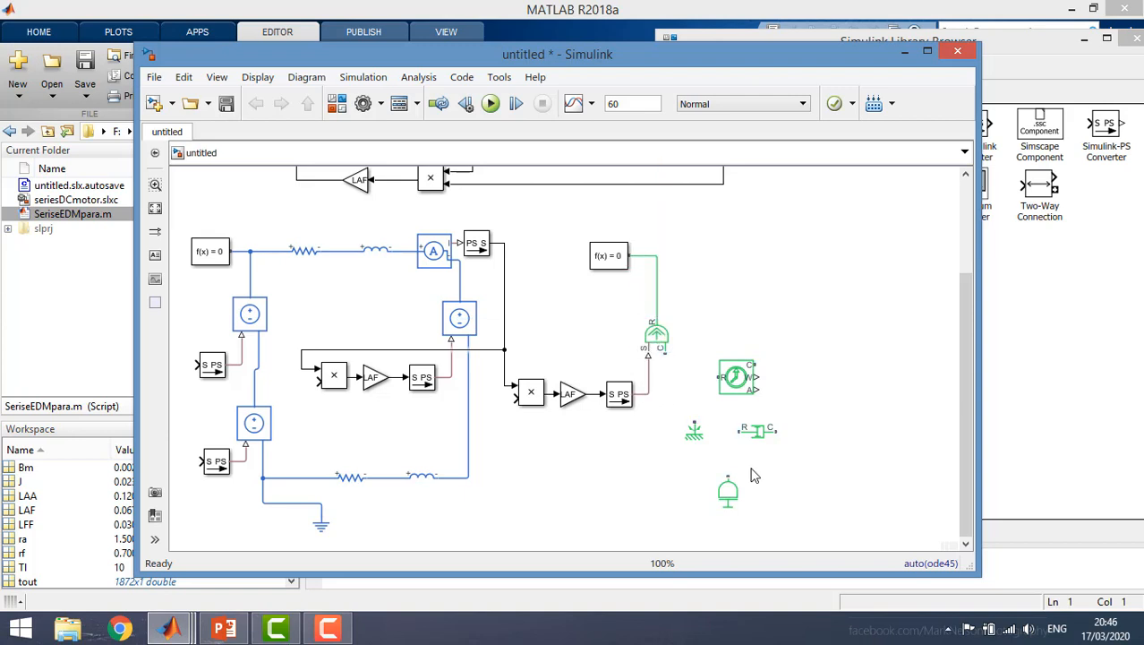
{"action": "left_click", "coordinate": [730, 495]}
{"action": "mouse_move", "coordinate": [732, 500]}
{"action": "left_mouse_down"}
{"action": "mouse_move", "coordinate": [723, 346]}
{"action": "mouse_move", "coordinate": [688, 308]}
{"action": "mouse_move", "coordinate": [719, 288]}
{"action": "mouse_move", "coordinate": [669, 252]}
{"action": "mouse_move", "coordinate": [657, 256]}
{"action": "left_mouse_up"}
Step: Duplicate the Ideal Torque Source to the right of the original and rotate the copy 180 degrees clockwise
{"action": "left_click", "coordinate": [667, 348]}
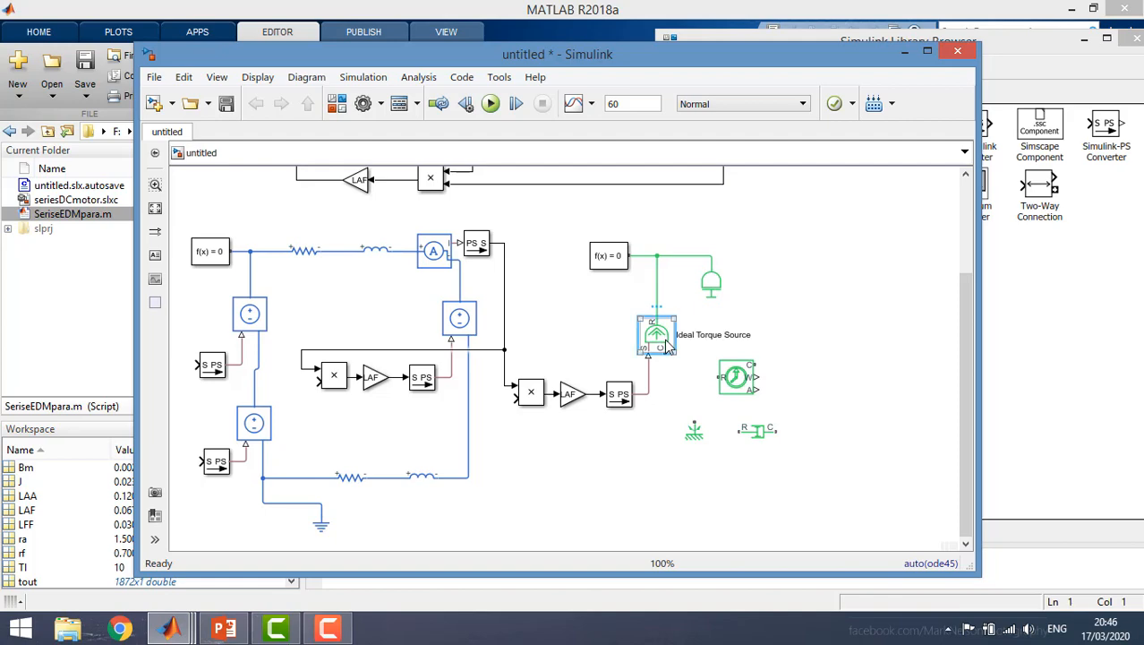
{"action": "left_click_drag", "start_coordinate": [667, 347], "coordinate": [797, 336]}
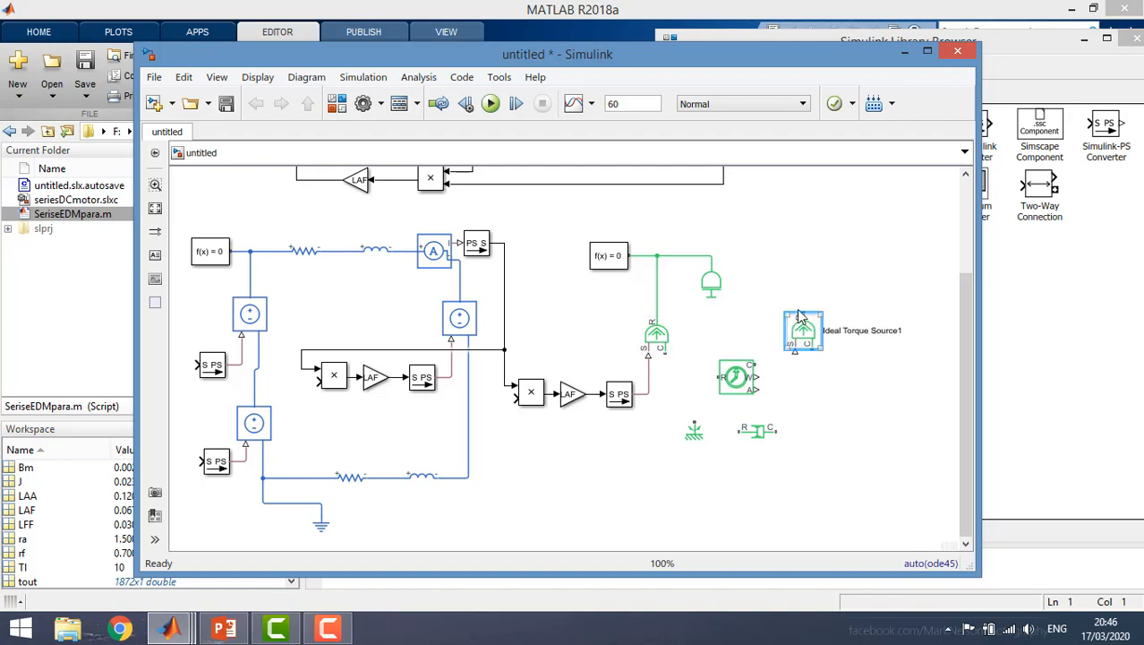
{"action": "right_click", "coordinate": [800, 315]}
{"action": "mouse_move", "coordinate": [800, 336]}
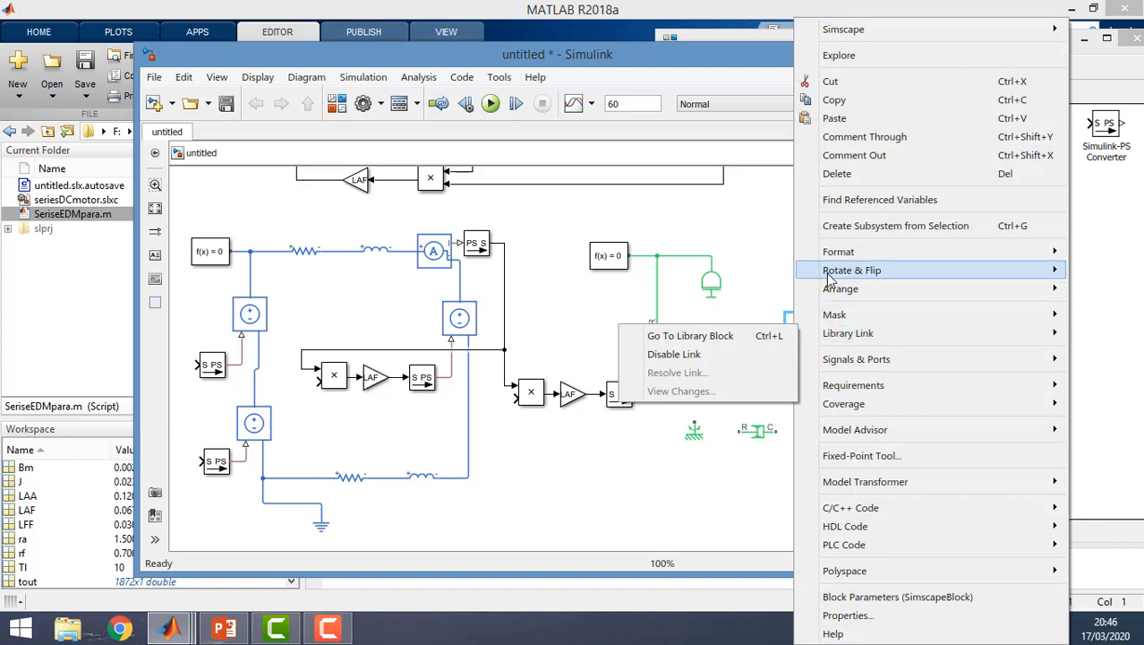
{"action": "mouse_move", "coordinate": [830, 278]}
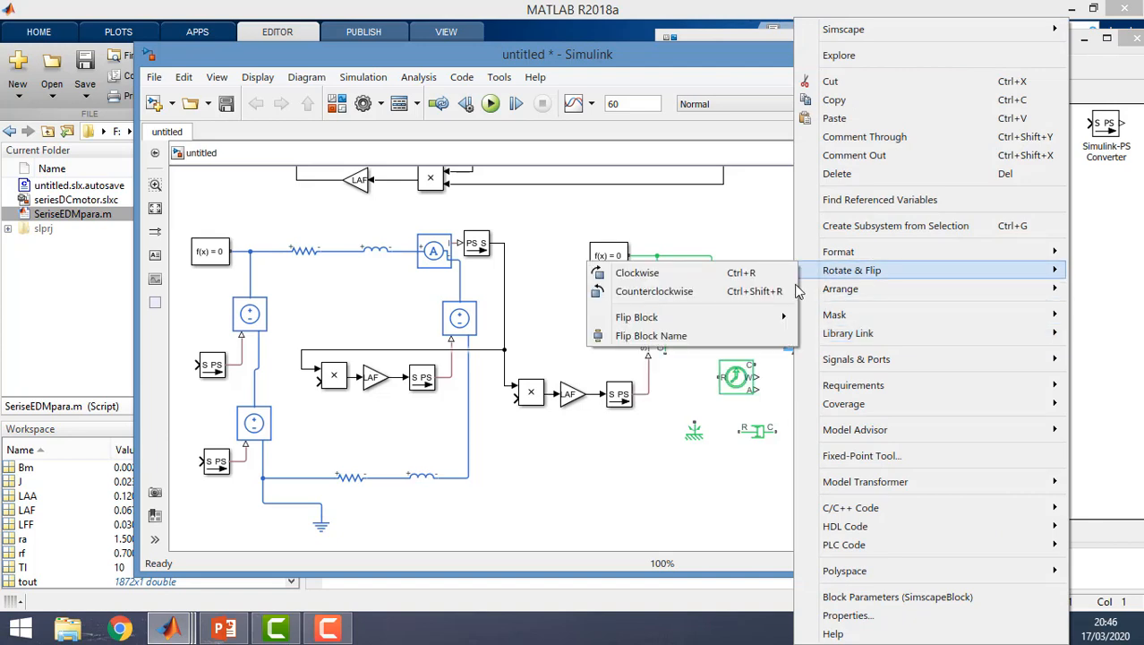
{"action": "left_click", "coordinate": [636, 272]}
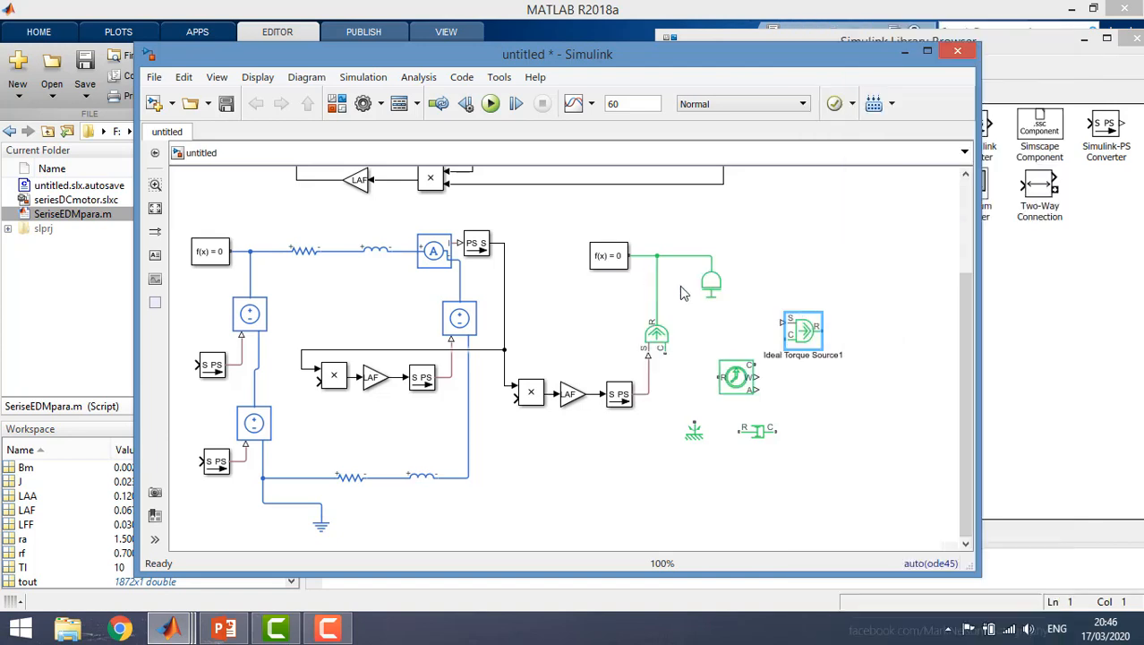
{"action": "right_click", "coordinate": [803, 334]}
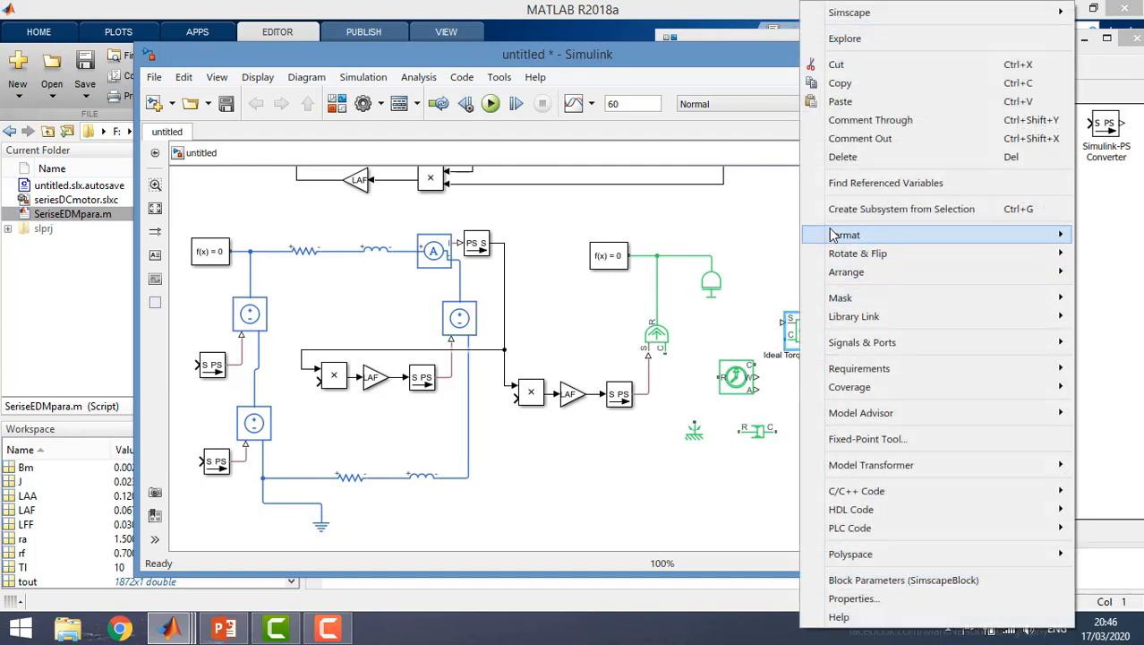
{"action": "mouse_move", "coordinate": [808, 243]}
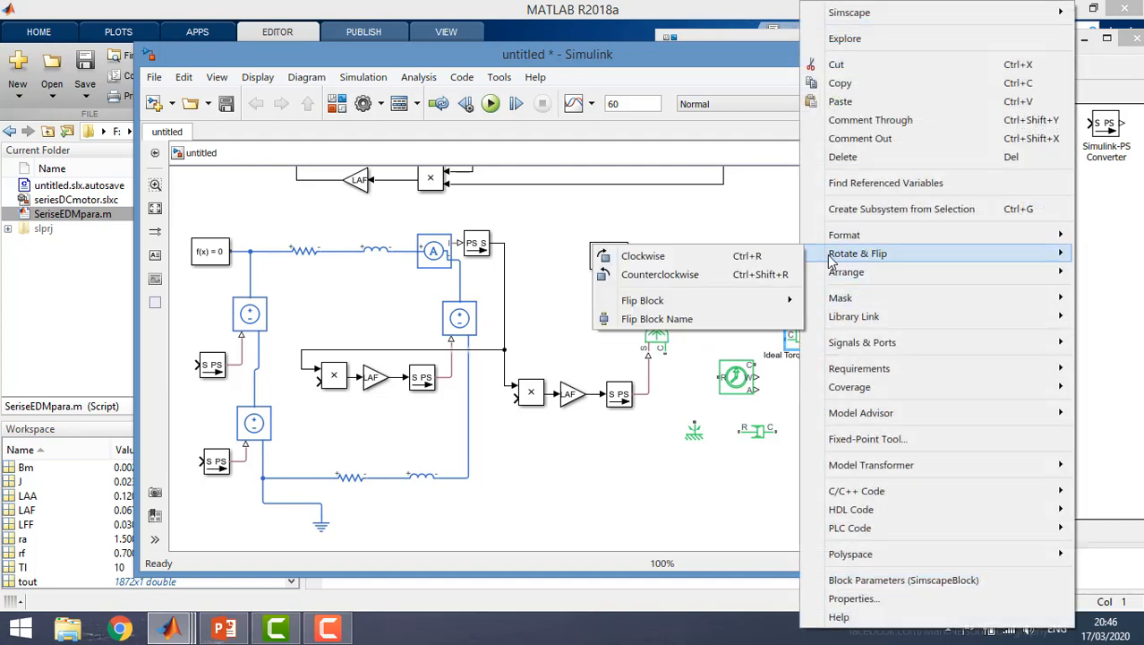
{"action": "left_click", "coordinate": [790, 260]}
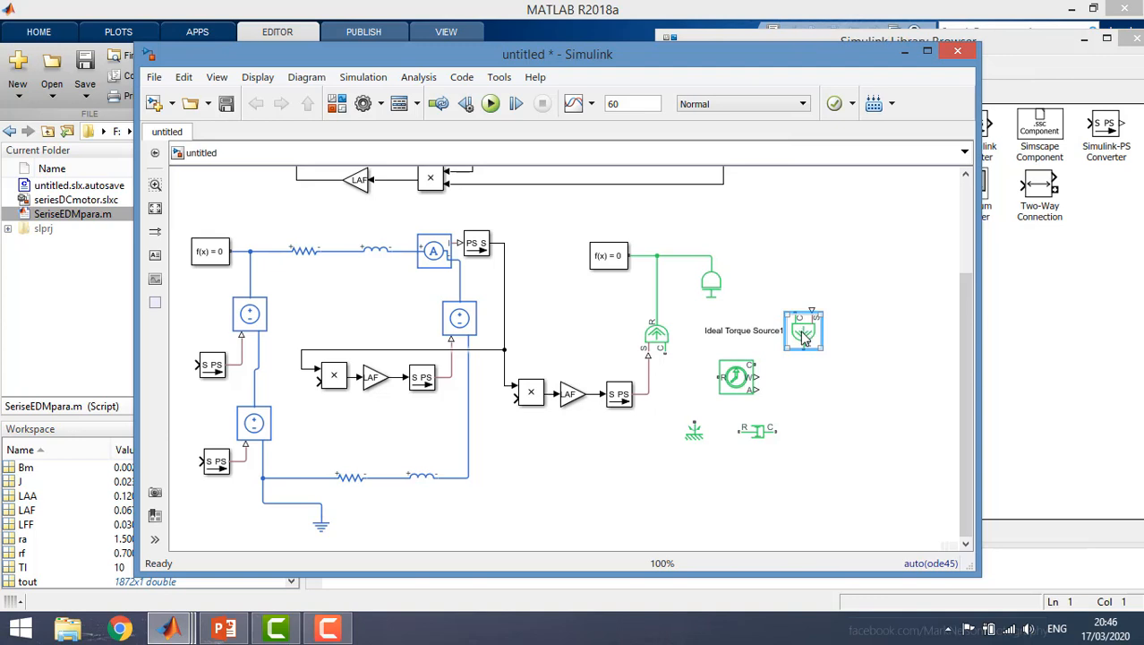
Step: Connect the inverted torque source's C port and the rotational motion sensor's R port to the upper shaft line
{"action": "mouse_move", "coordinate": [803, 334]}
{"action": "left_mouse_down"}
{"action": "mouse_move", "coordinate": [787, 338]}
{"action": "mouse_move", "coordinate": [739, 257]}
{"action": "mouse_move", "coordinate": [707, 257]}
{"action": "left_mouse_up"}
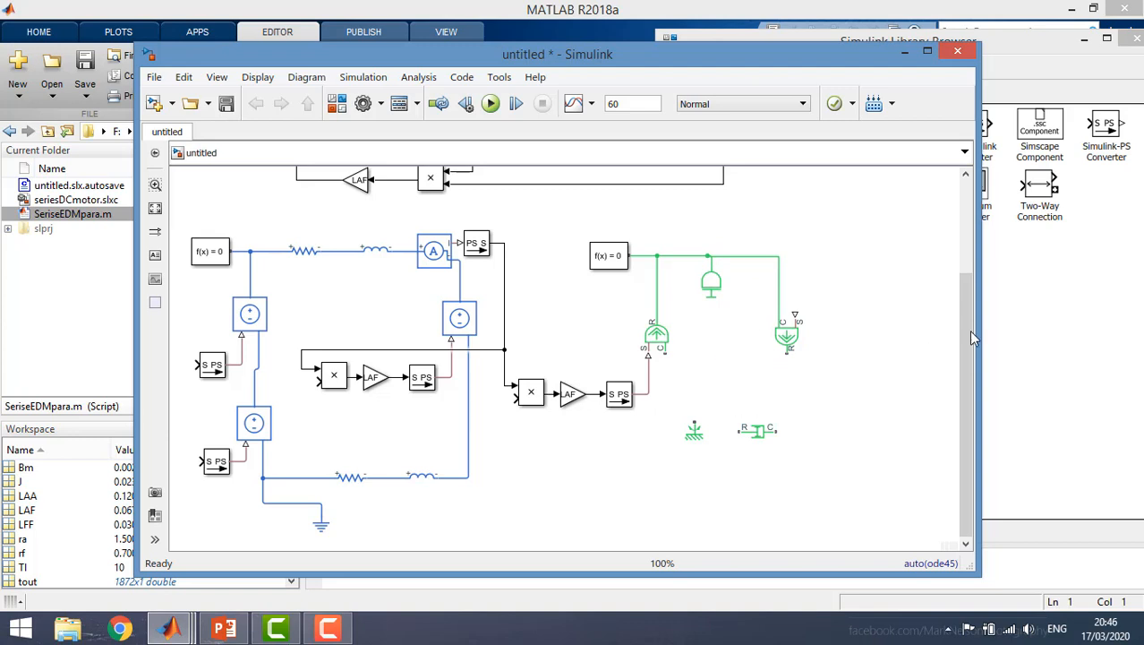
{"action": "left_click_drag", "start_coordinate": [746, 381], "coordinate": [779, 257]}
Step: Connect the inverted torque source's R port and the original torque source's C port to the Mechanical Rotational Reference
{"action": "left_click", "coordinate": [790, 354]}
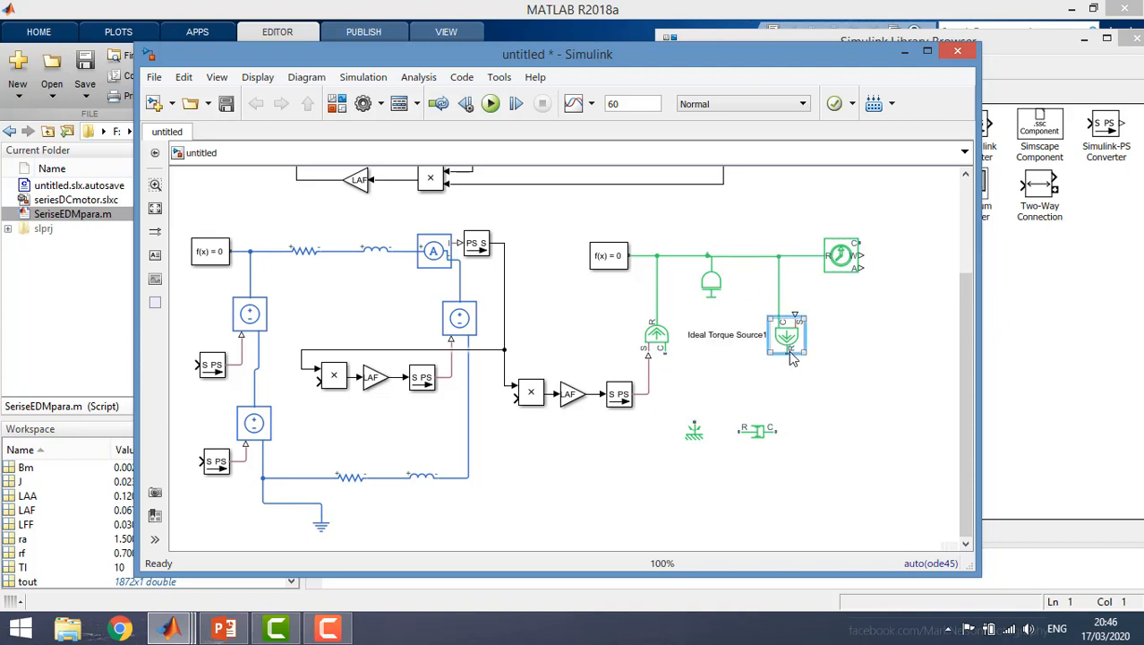
{"action": "left_click_drag", "start_coordinate": [789, 354], "coordinate": [691, 419]}
{"action": "left_click_drag", "start_coordinate": [662, 348], "coordinate": [693, 409]}
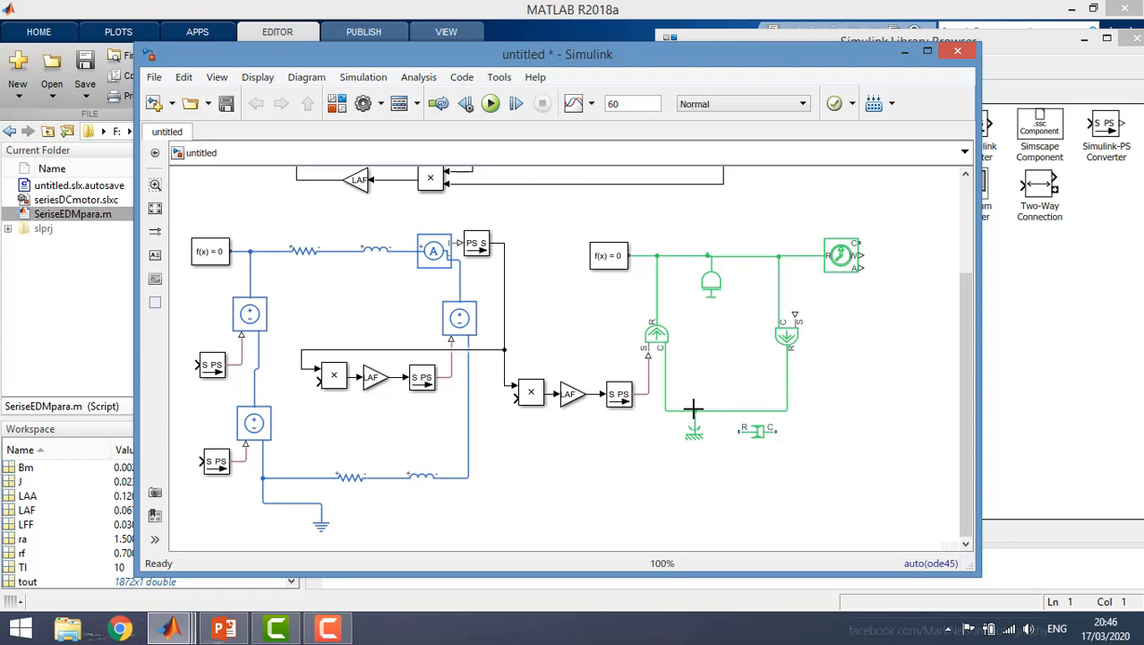
Step: Move the Rotational Damper between the two torque sources and rotate it clockwise so its R port faces up
{"action": "left_click", "coordinate": [758, 432]}
{"action": "left_click_drag", "start_coordinate": [757, 442], "coordinate": [732, 341]}
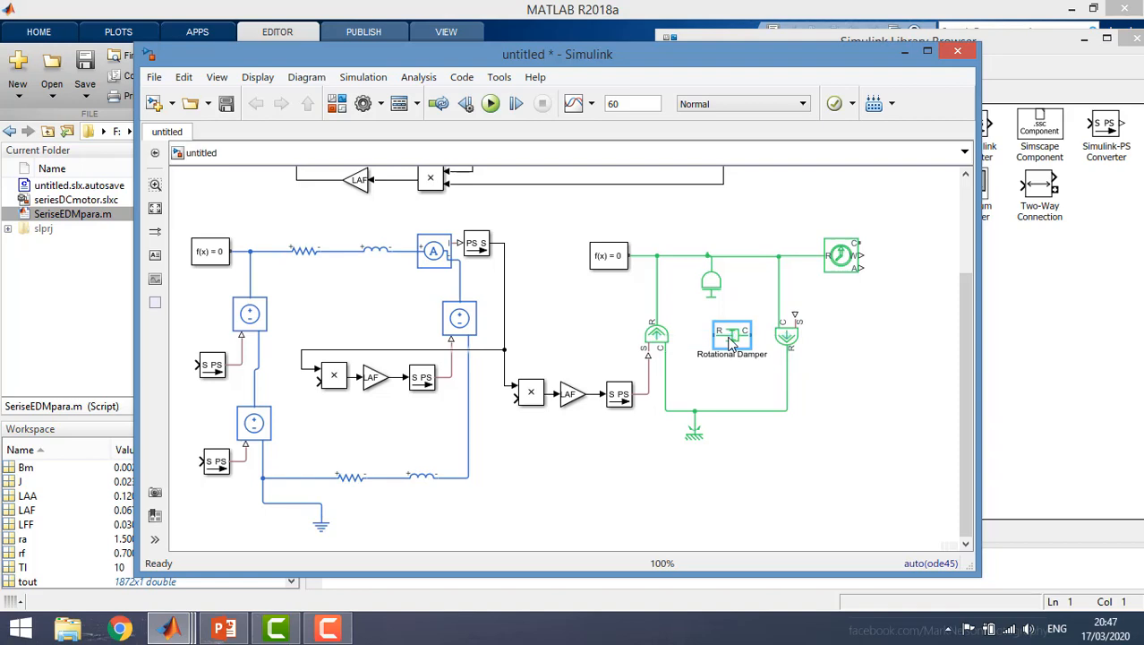
{"action": "right_click", "coordinate": [733, 342]}
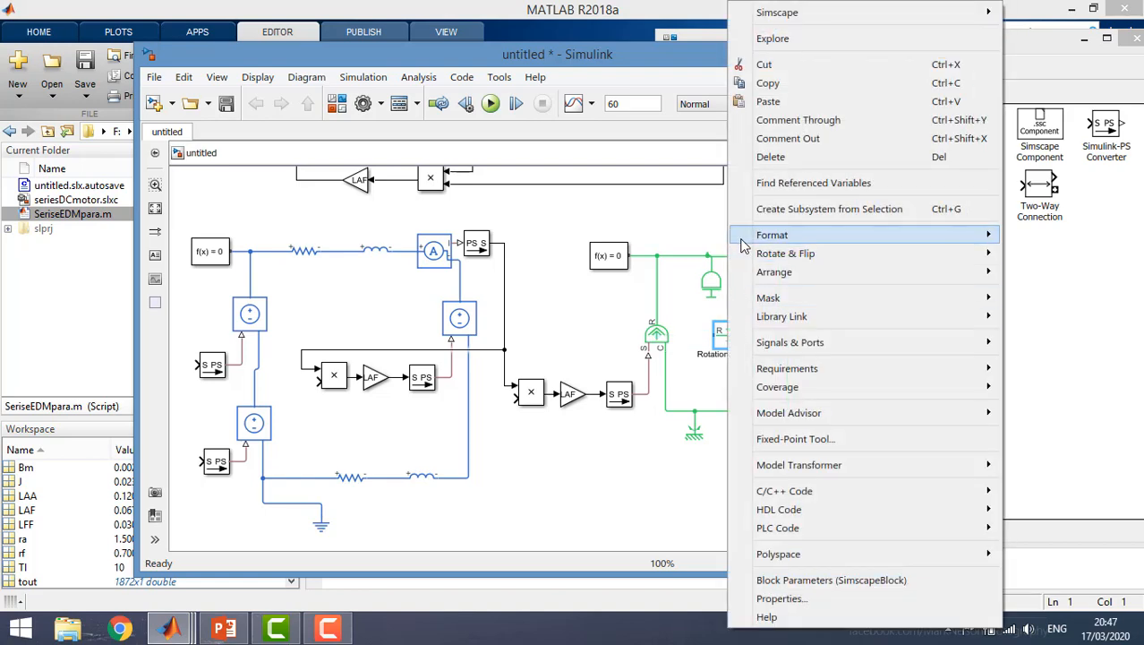
{"action": "left_click", "coordinate": [712, 253]}
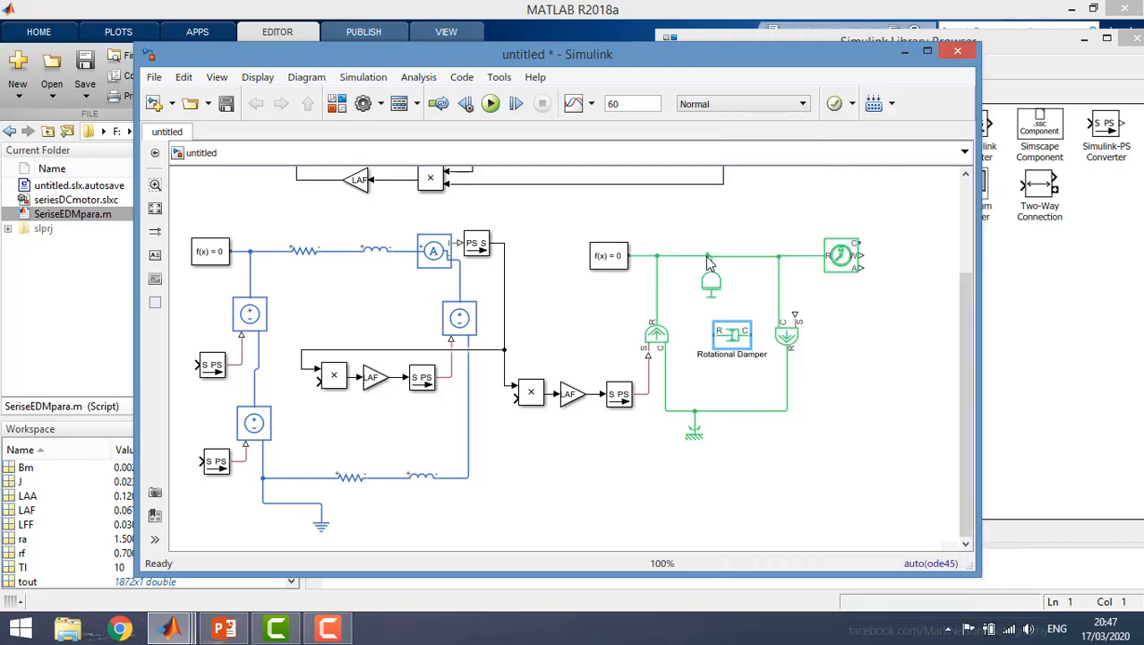
Step: Wire the Rotational Damper between the upper shaft line and the lower reference line, shift it slightly right and straighten its lower wire
{"action": "left_click_drag", "start_coordinate": [732, 318], "coordinate": [732, 256]}
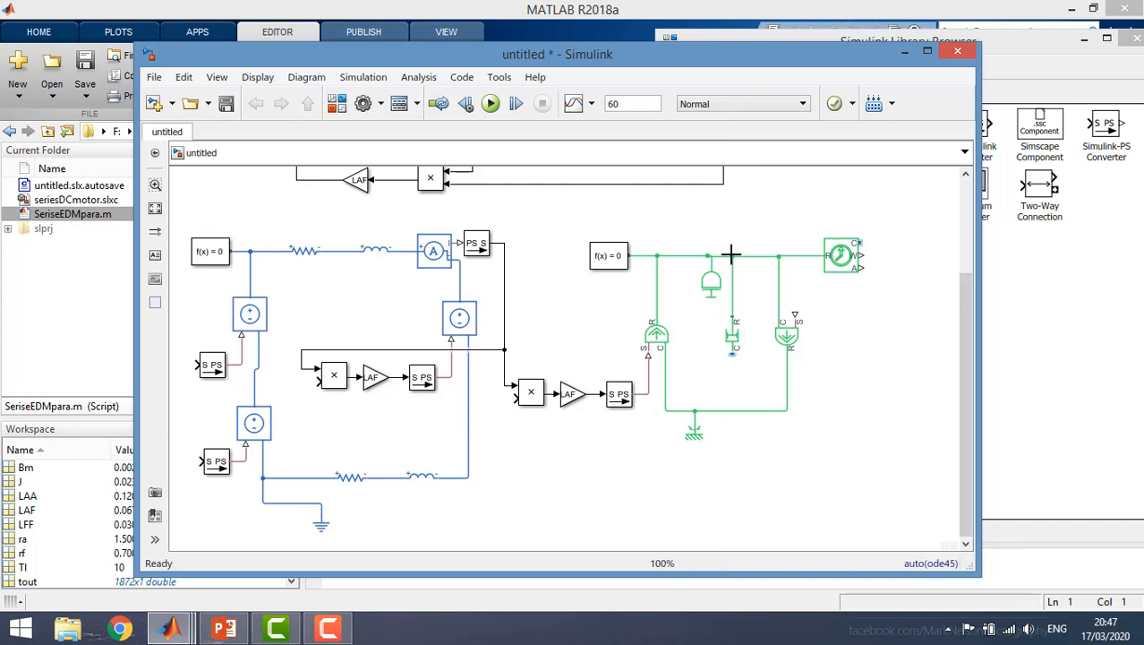
{"action": "left_click_drag", "start_coordinate": [733, 353], "coordinate": [727, 411]}
{"action": "left_click", "coordinate": [738, 343]}
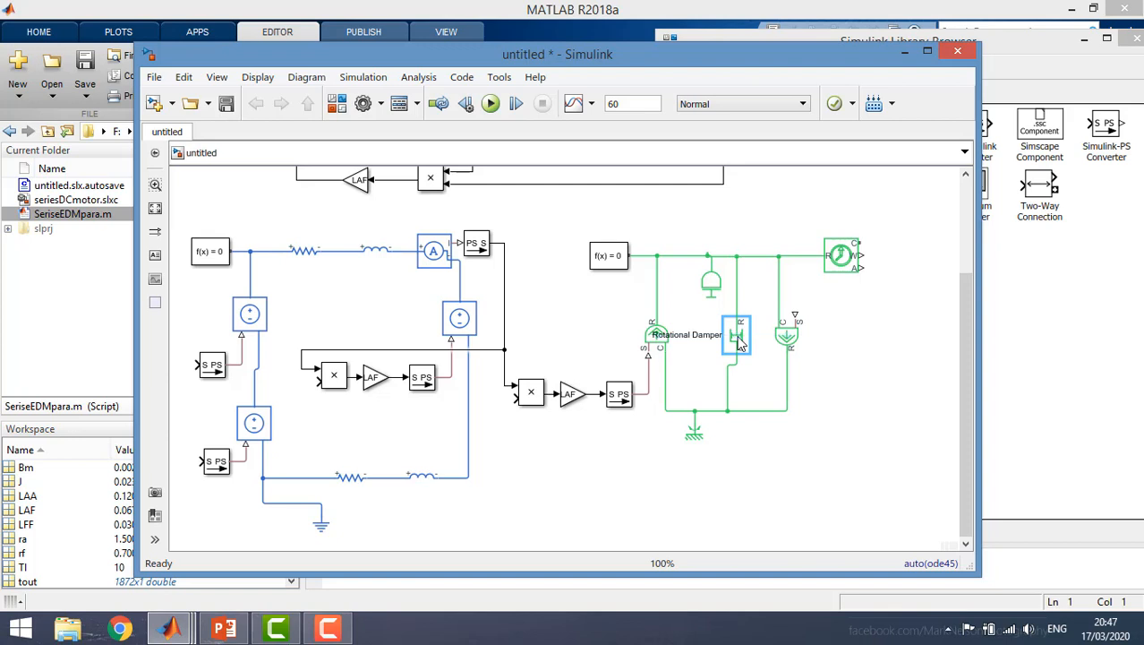
{"action": "left_click_drag", "start_coordinate": [740, 344], "coordinate": [742, 341]}
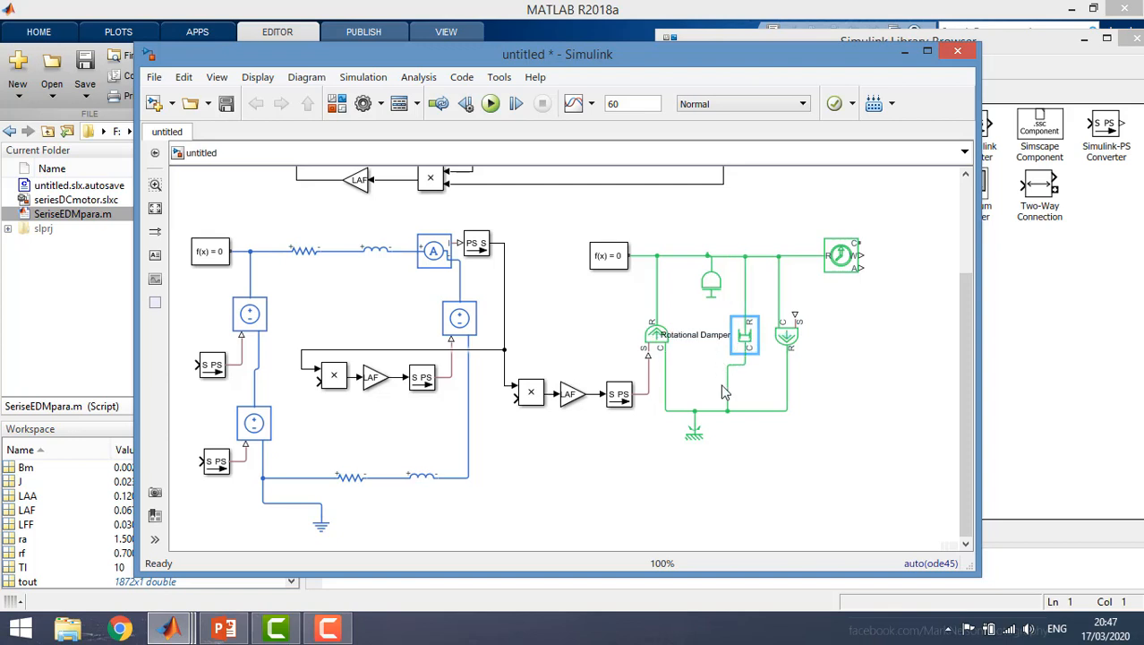
{"action": "left_click_drag", "start_coordinate": [731, 397], "coordinate": [750, 398]}
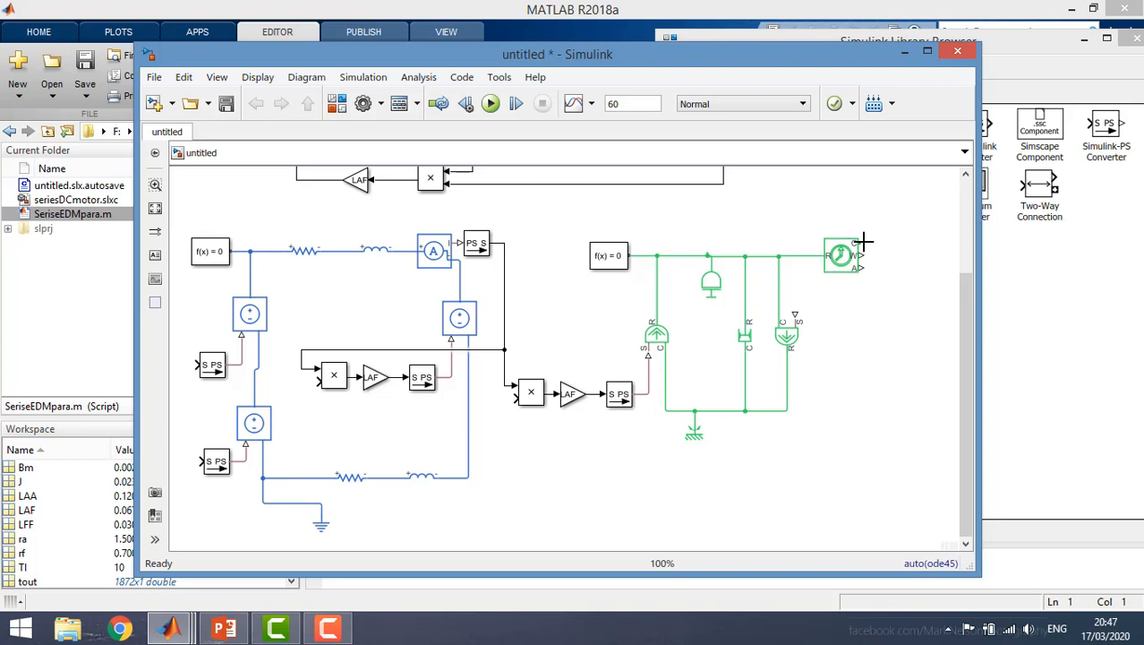
Step: Connect the motion sensor's C port to the lower reference line and attach a copy of the PS-Simulink Converter to its W output
{"action": "left_click_drag", "start_coordinate": [862, 244], "coordinate": [788, 411]}
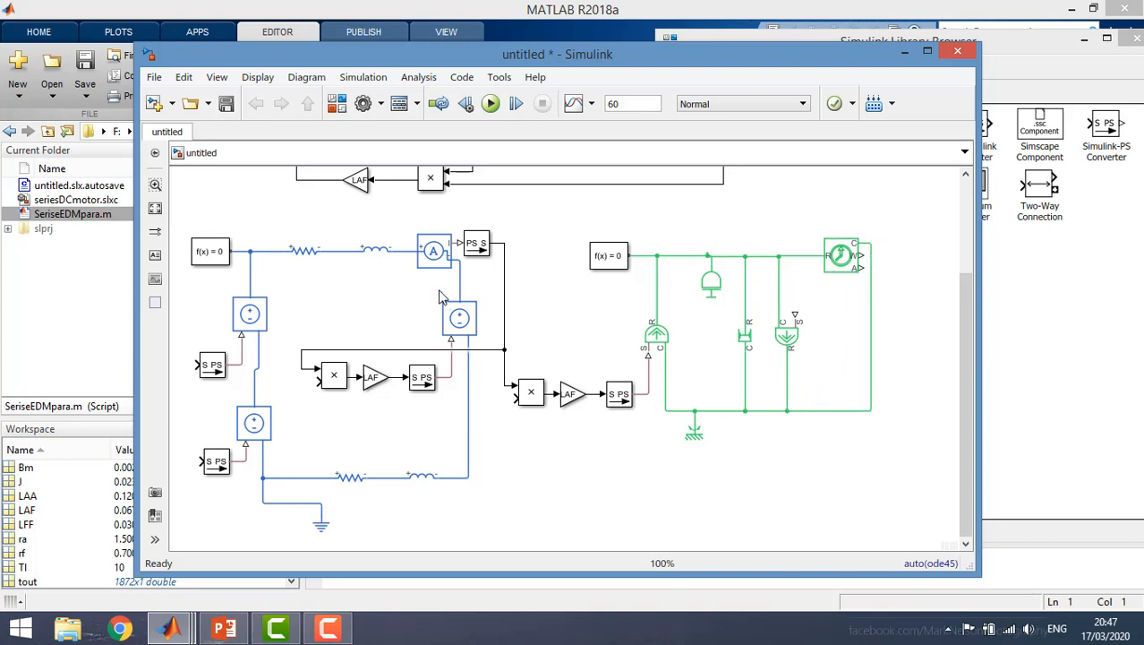
{"action": "left_click", "coordinate": [472, 257]}
{"action": "left_click", "coordinate": [472, 257]}
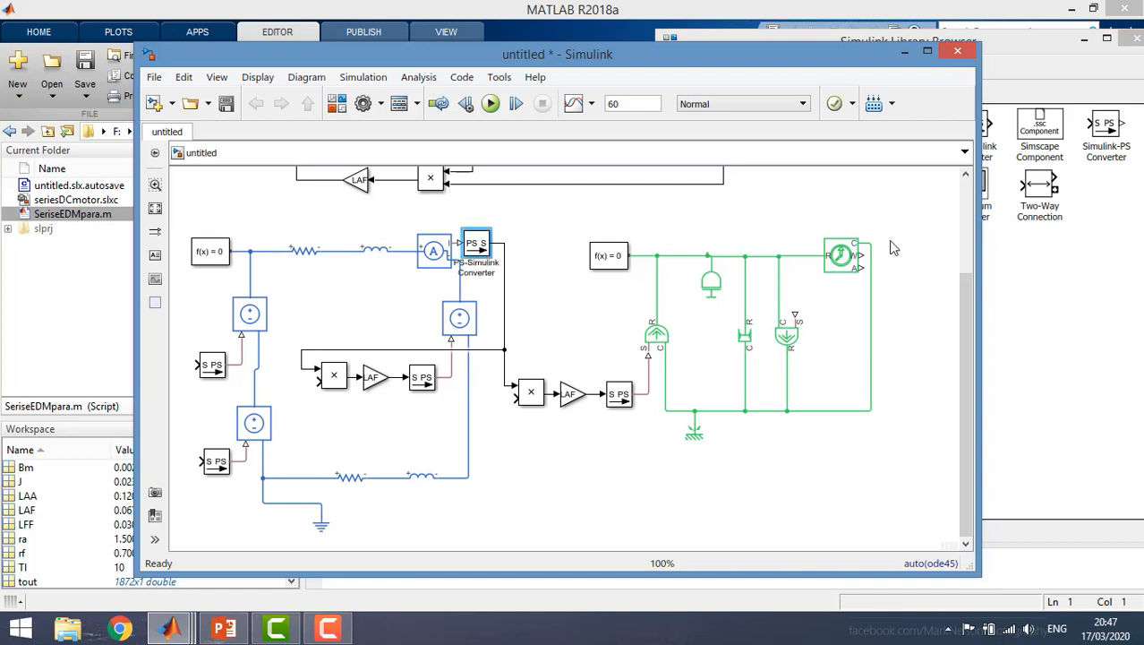
{"action": "left_click", "coordinate": [914, 257]}
{"action": "key", "text": "ctrl+v"}
{"action": "left_click_drag", "start_coordinate": [917, 272], "coordinate": [902, 258]}
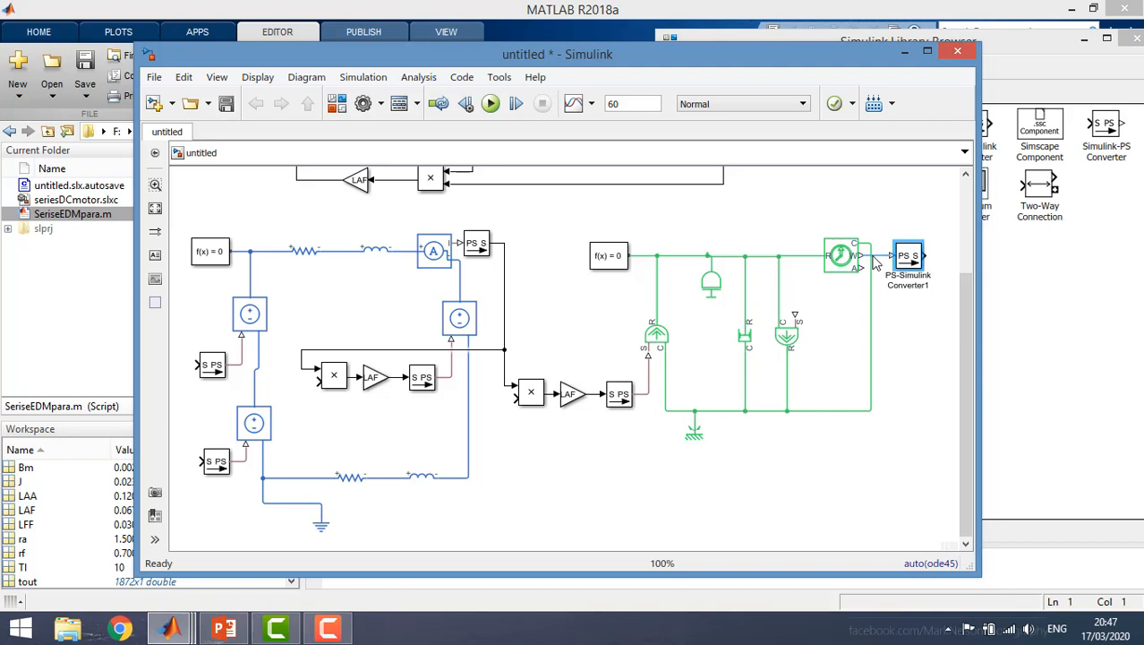
Step: Wire the speed signal beneath the mechanical section to the inner multiplier's second input, and branch the current signal into the other multiplier's second input
{"action": "left_click_drag", "start_coordinate": [924, 256], "coordinate": [291, 383]}
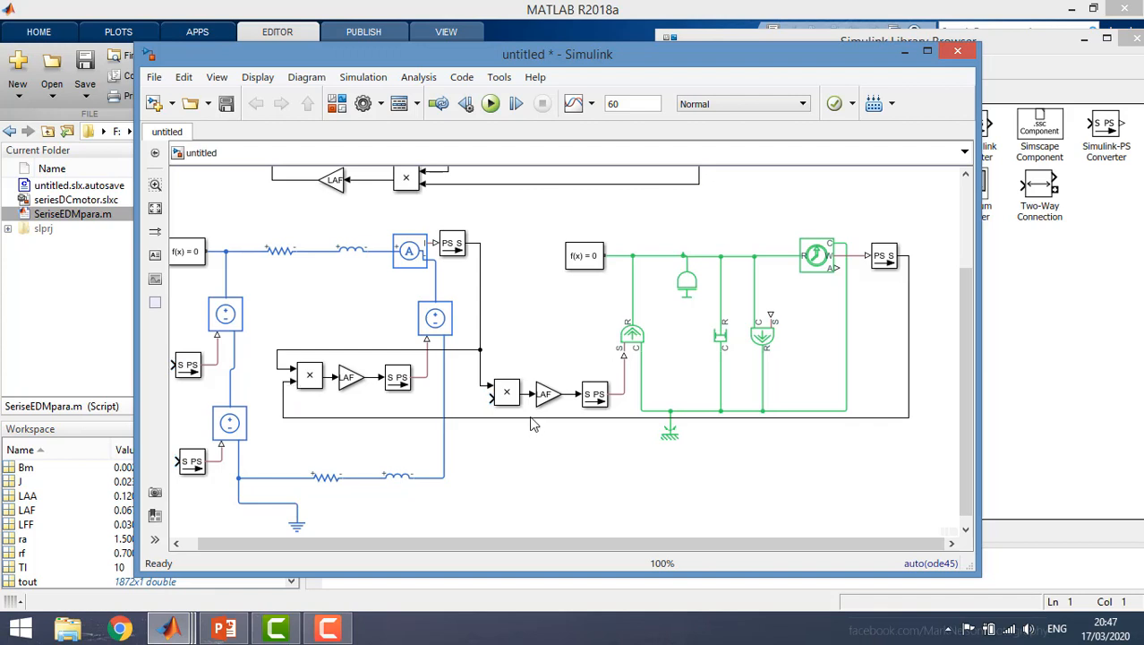
{"action": "left_click_drag", "start_coordinate": [530, 417], "coordinate": [531, 450]}
{"action": "left_click", "coordinate": [482, 387]}
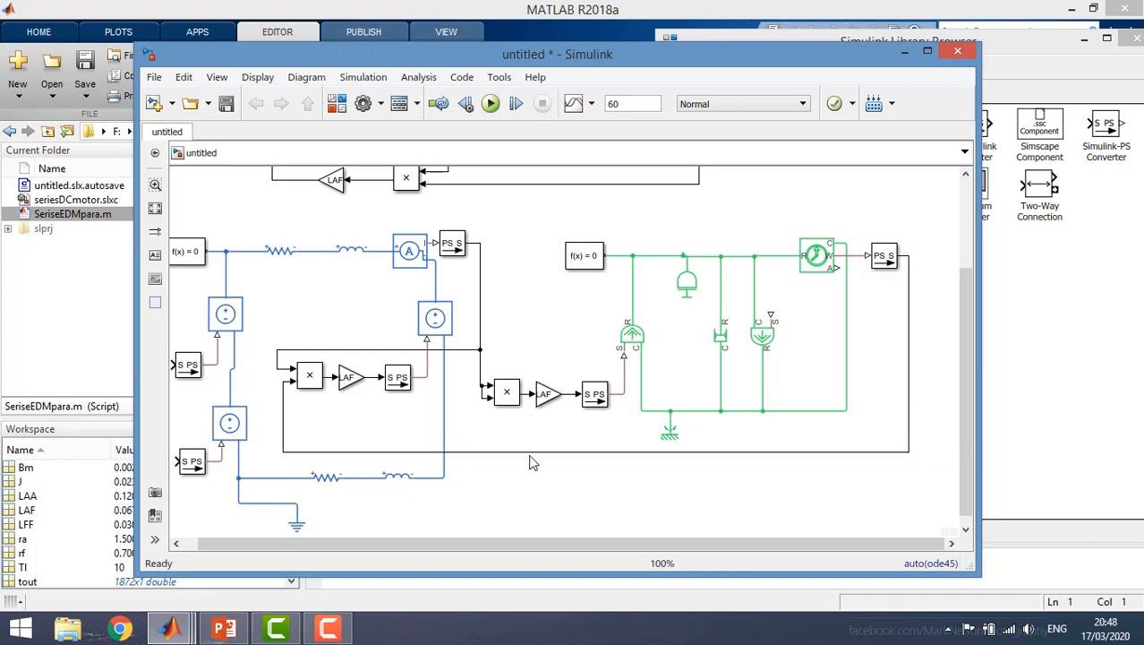
Step: Copy a Simulink-PS Converter below the mechanical section and wire its output to the inverted torque source's S port
{"action": "left_click", "coordinate": [593, 402]}
{"action": "left_click", "coordinate": [729, 466]}
{"action": "key", "text": "ctrl+v"}
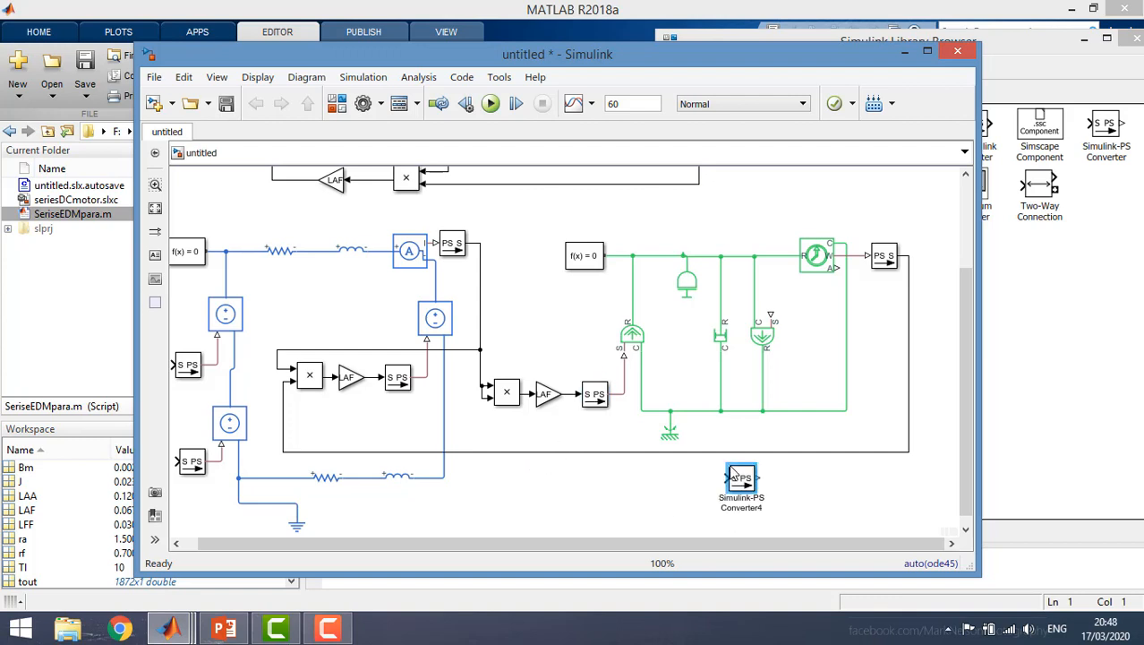
{"action": "left_click_drag", "start_coordinate": [744, 481], "coordinate": [771, 314]}
{"action": "left_click", "coordinate": [739, 478]}
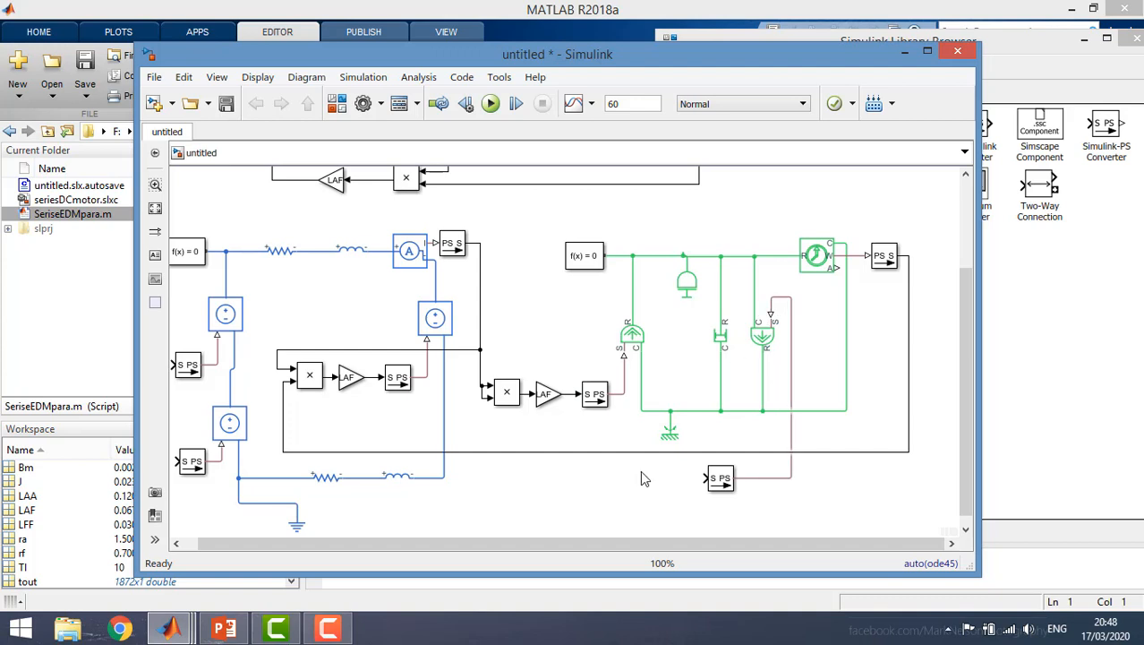
Step: Move the Tl constant to the left of the upper block diagram and wire its signal to the new Simulink-PS Converter
{"action": "scroll", "coordinate": [625, 478], "scroll_direction": "down", "scroll_amount": 1}
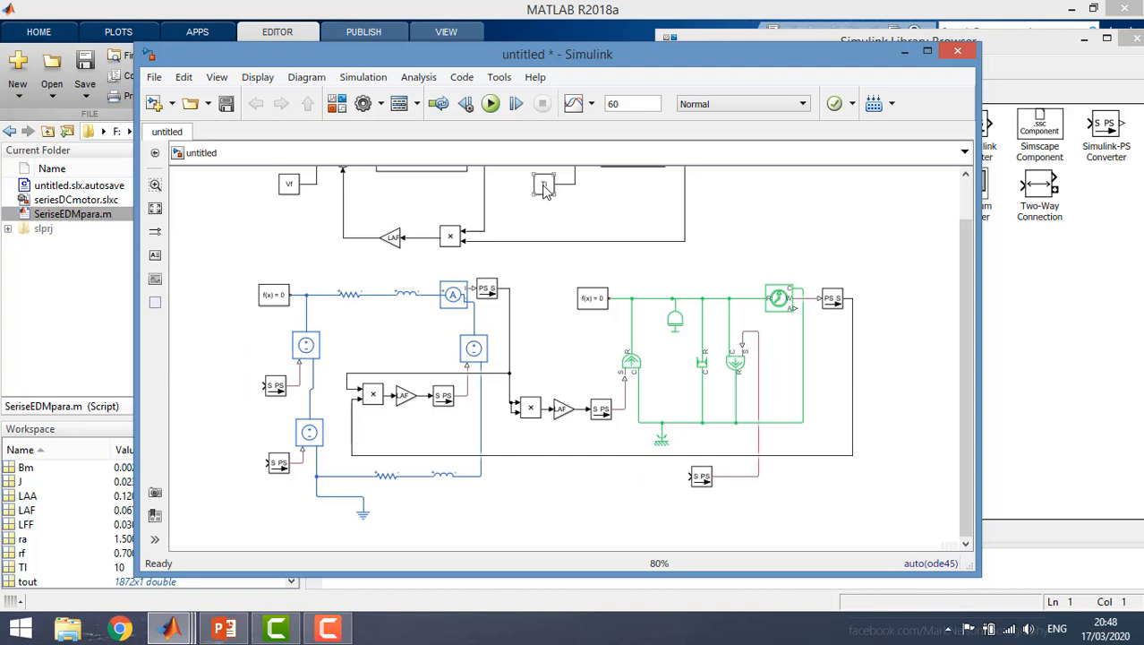
{"action": "left_click_drag", "start_coordinate": [539, 190], "coordinate": [247, 215]}
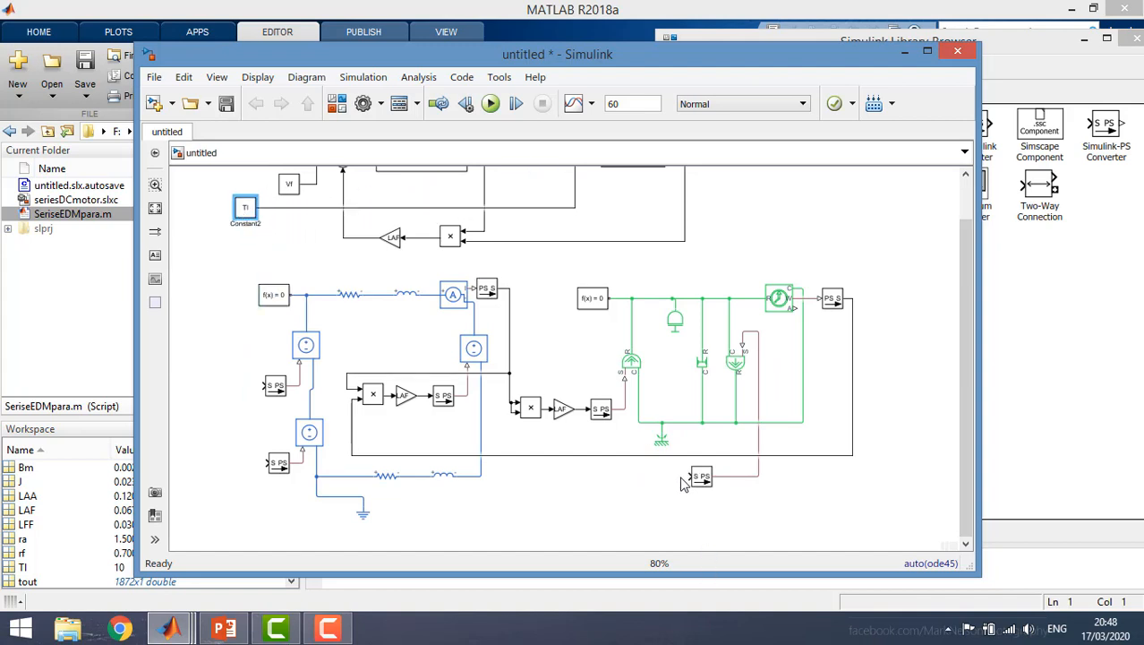
{"action": "left_click_drag", "start_coordinate": [689, 482], "coordinate": [309, 209]}
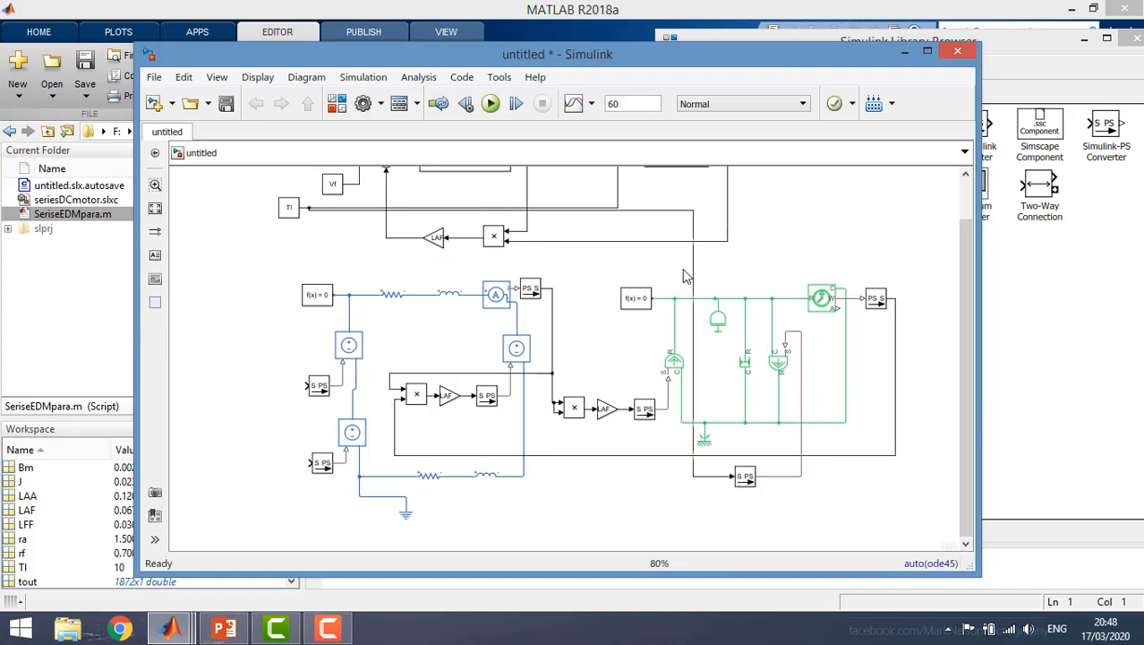
Step: Reroute the Tl branch down the left side and beneath the electrical circuit, lowering its Simulink-PS Converter to straighten the line
{"action": "left_click_drag", "start_coordinate": [696, 280], "coordinate": [314, 502]}
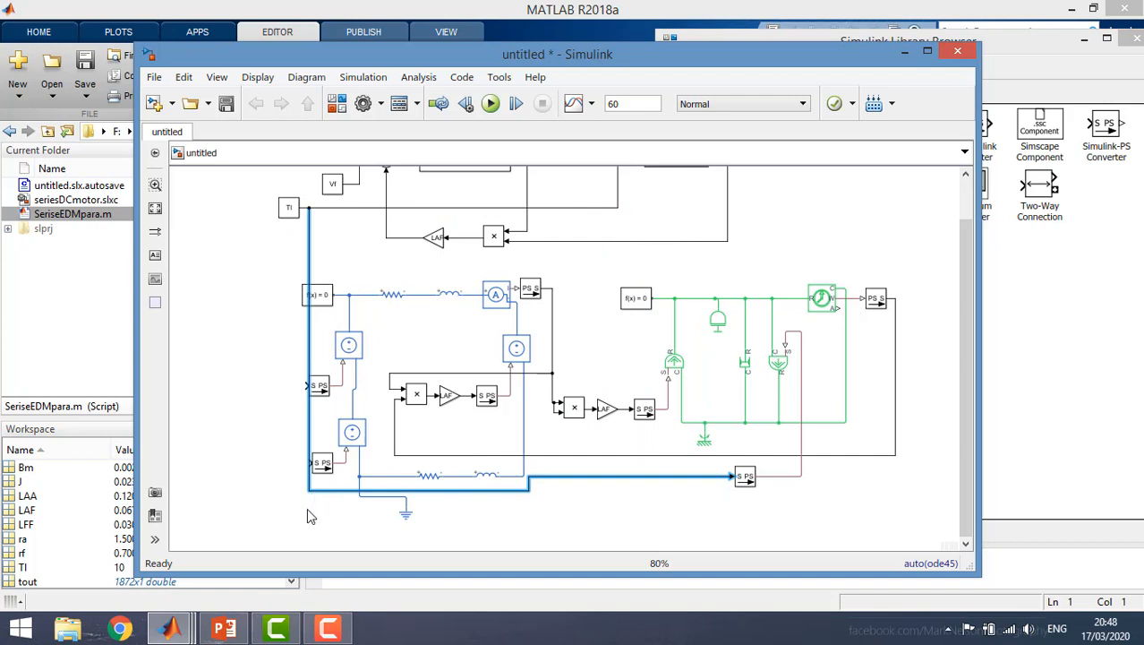
{"action": "scroll", "coordinate": [307, 538], "scroll_direction": "down", "scroll_amount": 2}
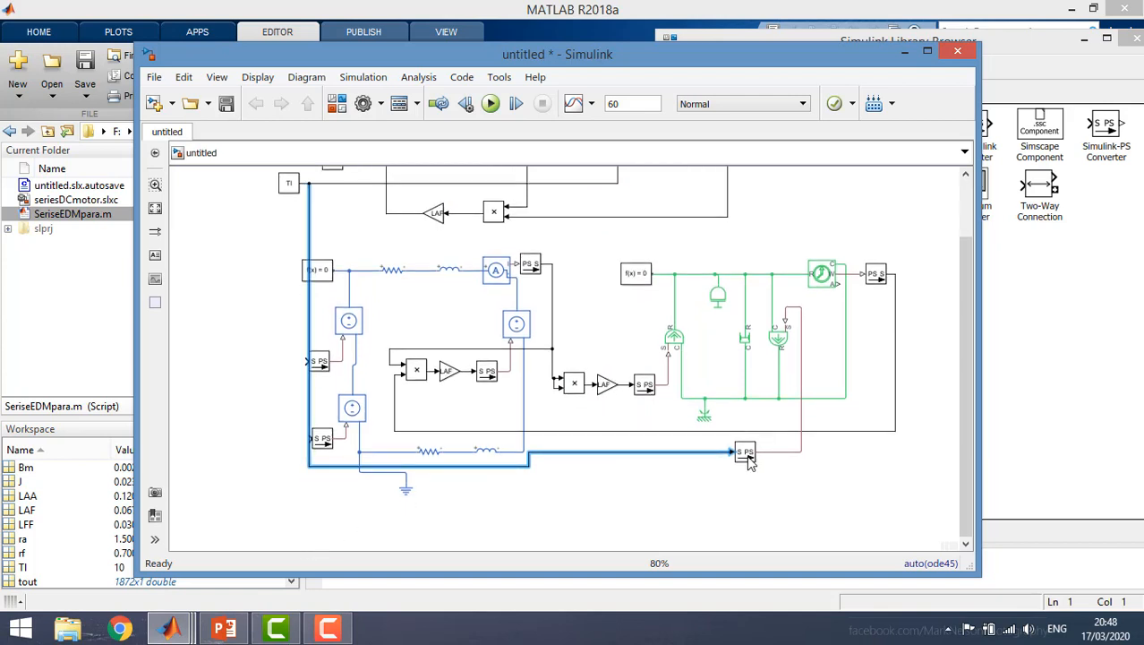
{"action": "left_click_drag", "start_coordinate": [751, 461], "coordinate": [705, 510]}
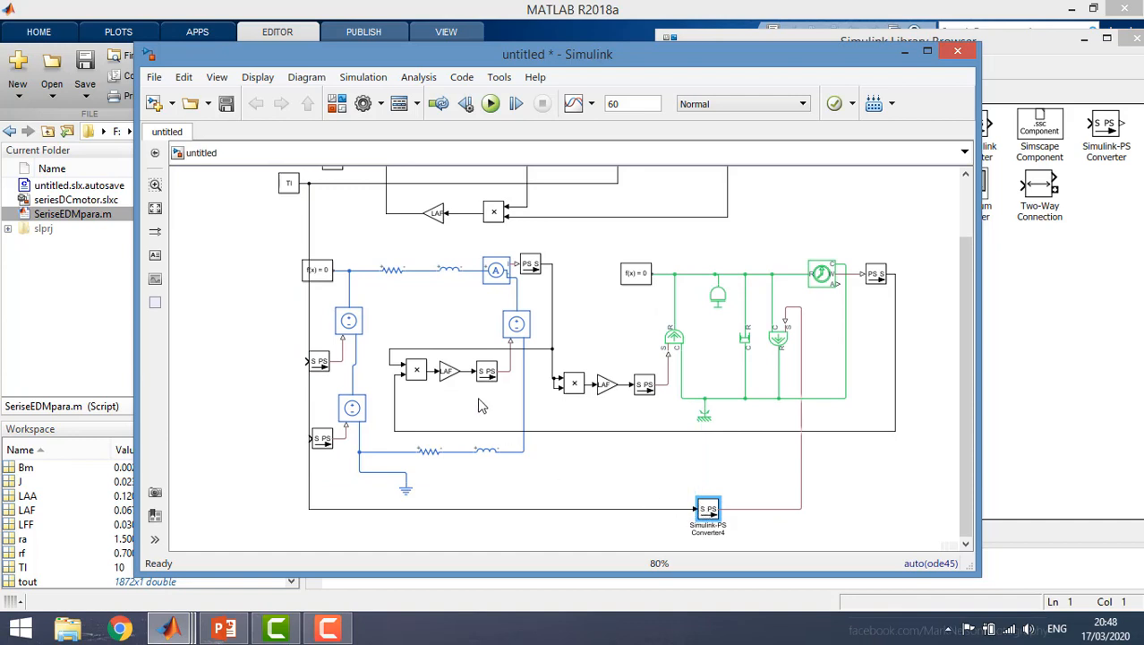
Step: Shift the Tl constant and its vertical branch line left, clear of the electrical Solver Configuration and the voltage source converters
{"action": "left_click", "coordinate": [309, 233]}
{"action": "left_click_drag", "start_coordinate": [288, 184], "coordinate": [262, 187]}
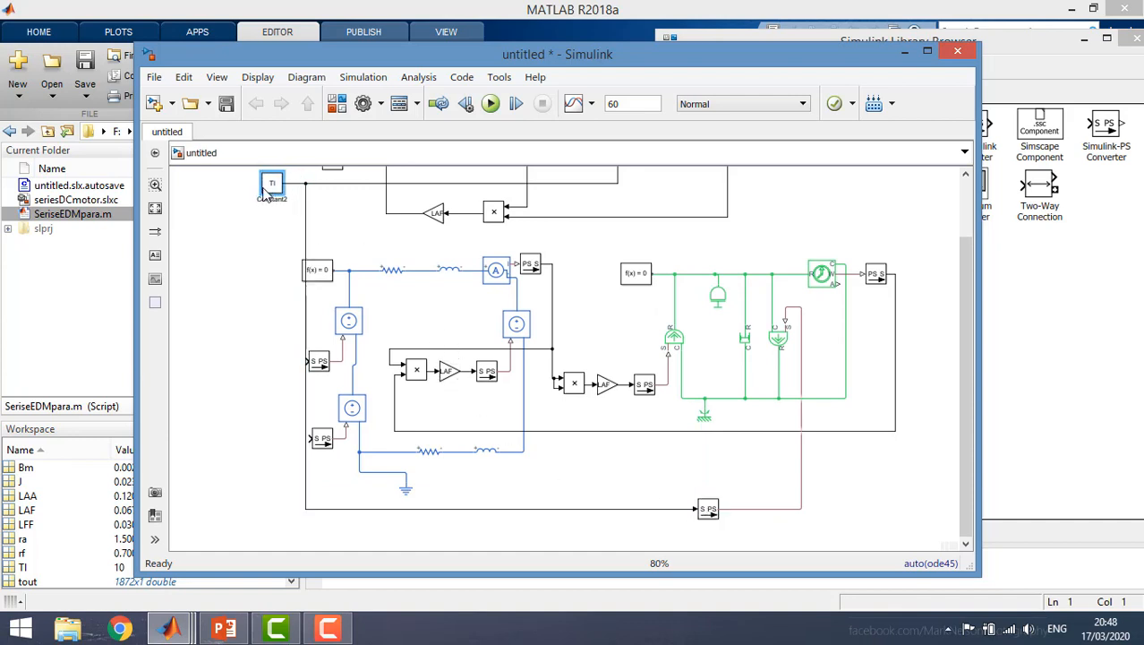
{"action": "left_click_drag", "start_coordinate": [306, 226], "coordinate": [290, 224]}
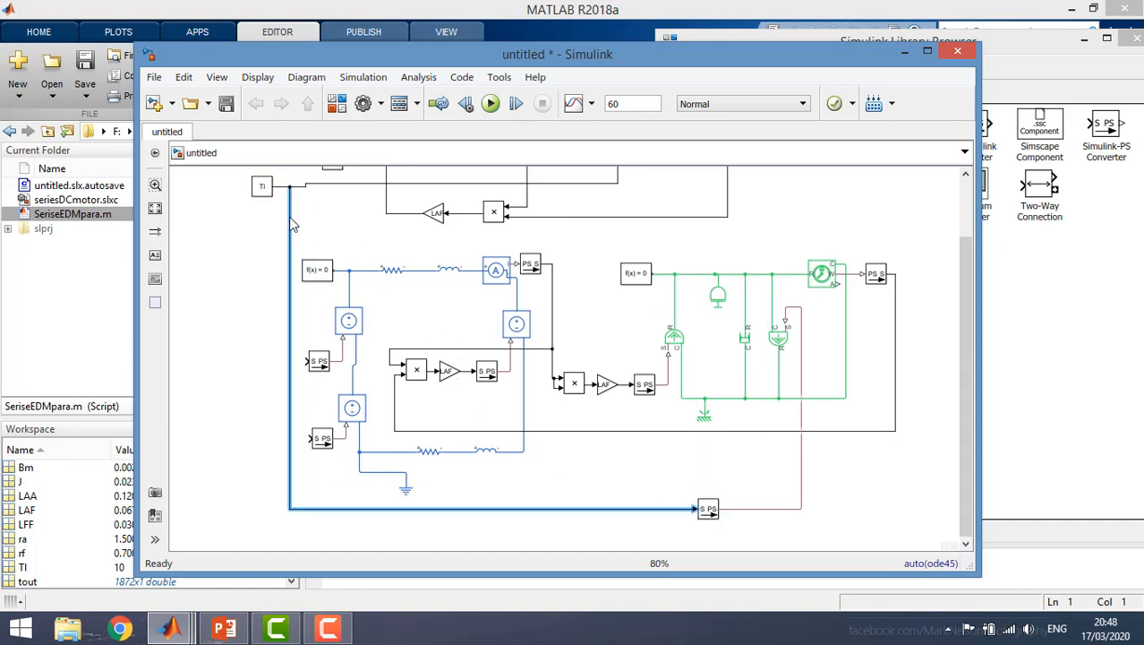
Step: Move the Va constant left of the upper block diagram and wire its signal to the upper voltage source's Simulink-PS Converter
{"action": "left_click_drag", "start_coordinate": [959, 330], "coordinate": [960, 273]}
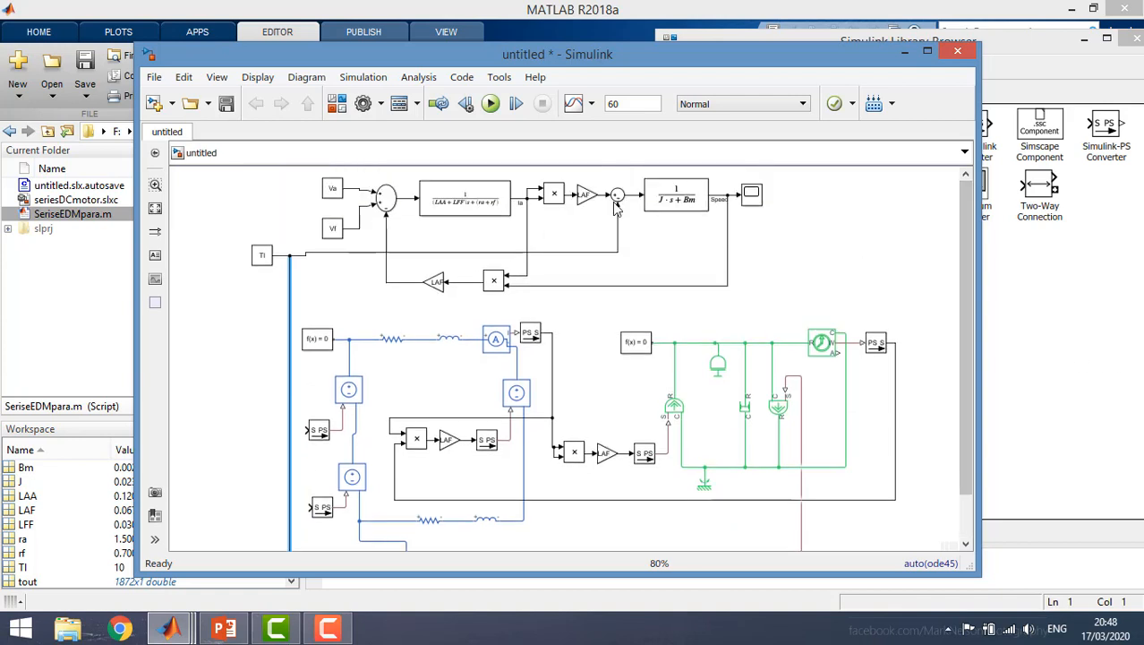
{"action": "left_click_drag", "start_coordinate": [278, 194], "coordinate": [209, 194]}
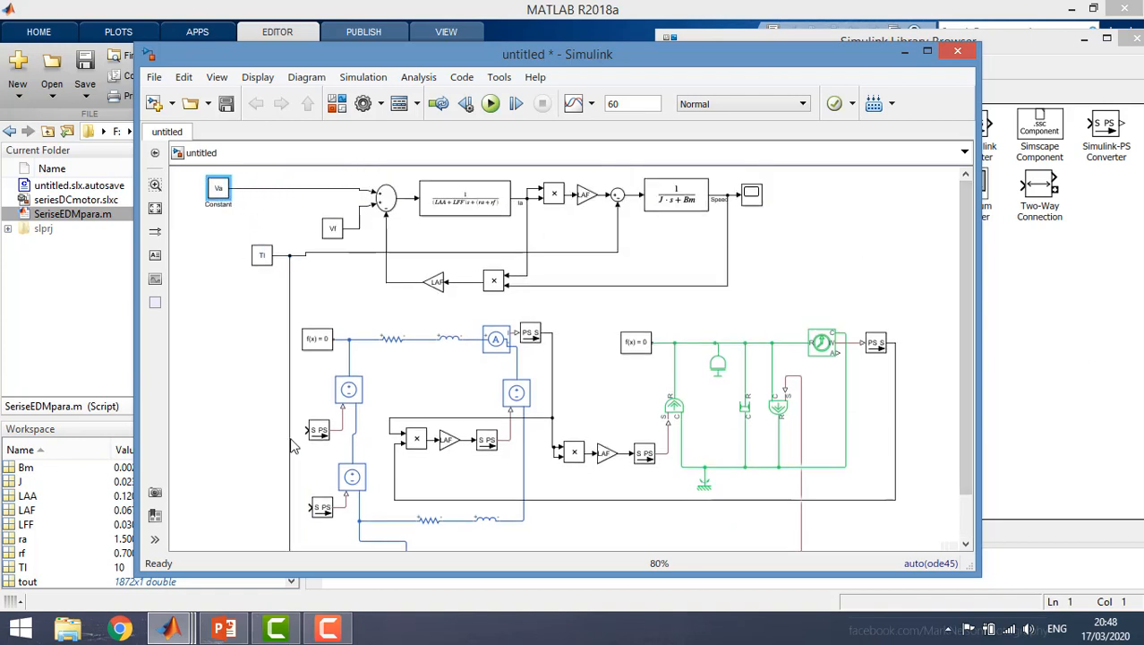
{"action": "left_click_drag", "start_coordinate": [304, 430], "coordinate": [231, 188]}
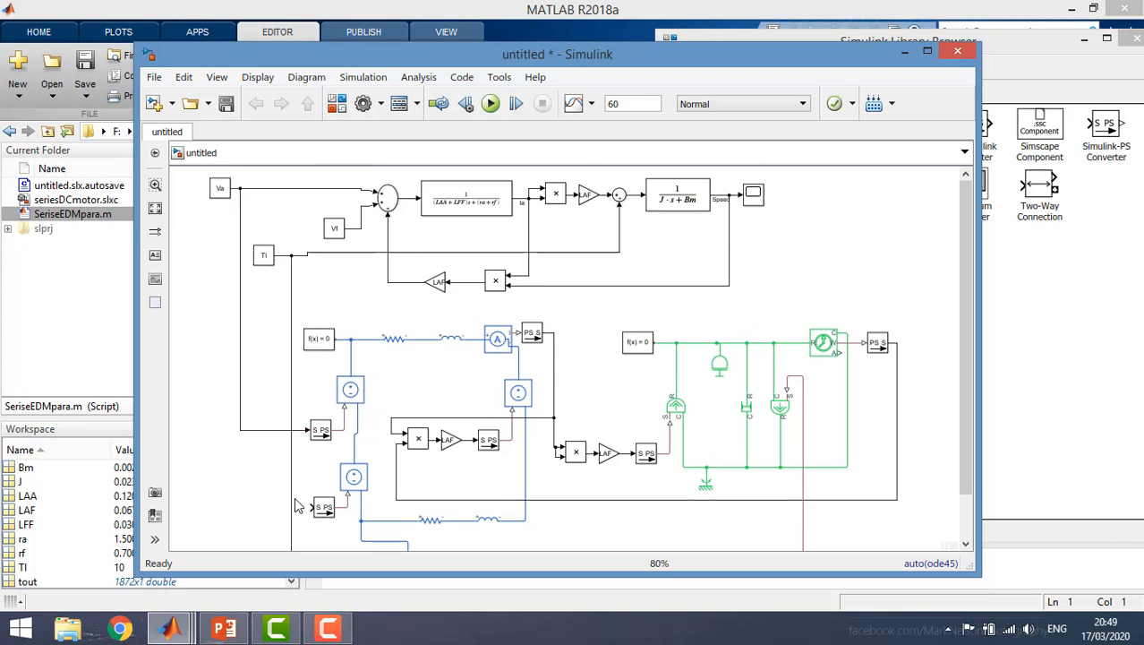
Step: Wire the Vf signal to the lower voltage source's Simulink-PS Converter, shifting the Vf constant left and tidying its lines
{"action": "left_click_drag", "start_coordinate": [309, 507], "coordinate": [249, 227]}
{"action": "left_click_drag", "start_coordinate": [391, 313], "coordinate": [251, 303]}
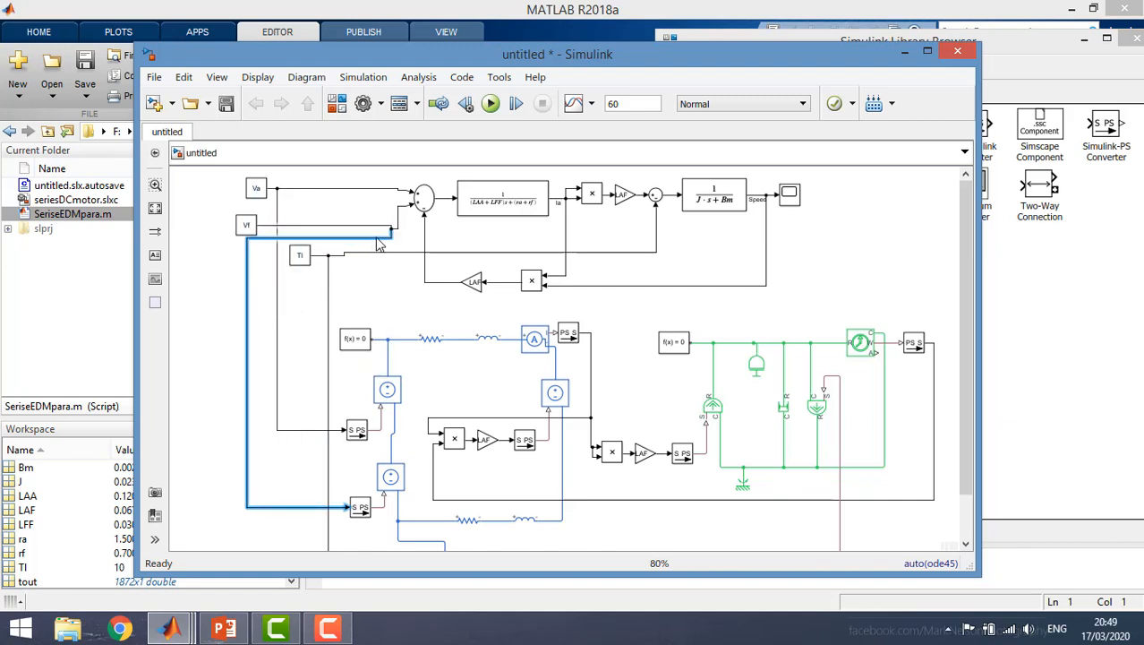
{"action": "left_click_drag", "start_coordinate": [380, 244], "coordinate": [241, 228]}
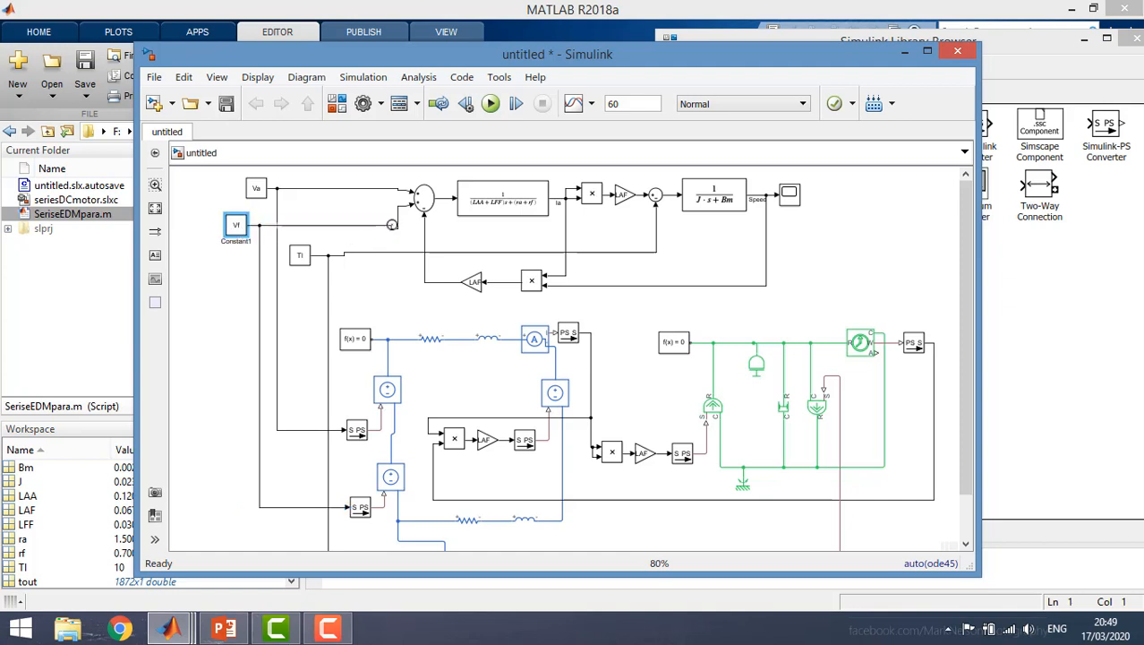
{"action": "left_click", "coordinate": [391, 225]}
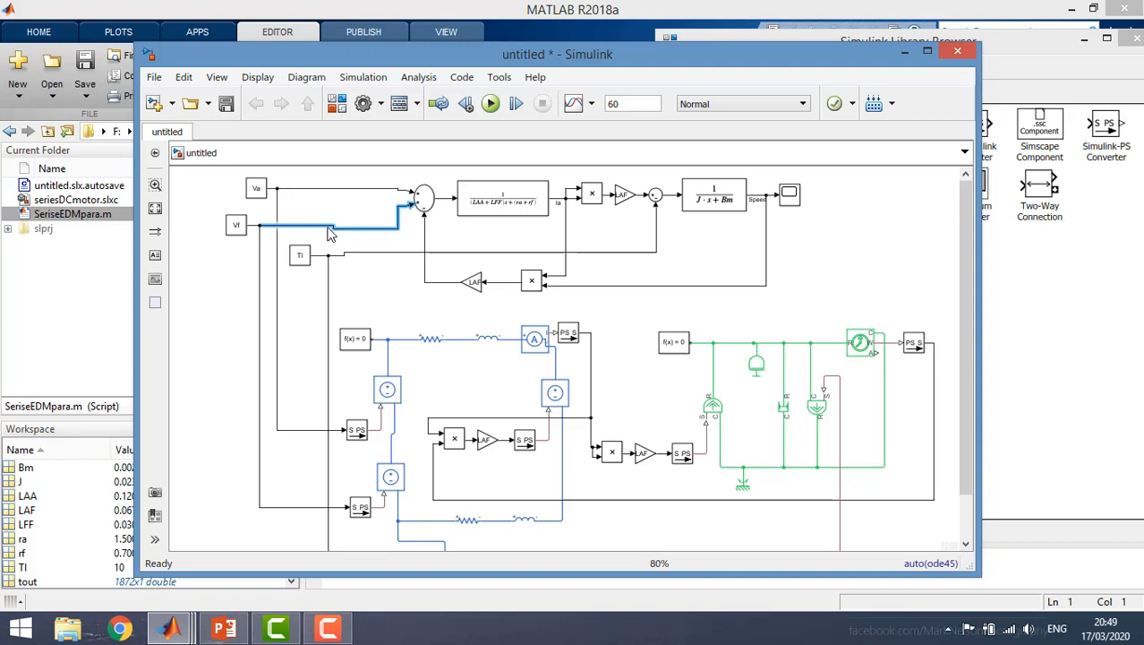
{"action": "left_click", "coordinate": [245, 229]}
{"action": "left_click_drag", "start_coordinate": [248, 229], "coordinate": [248, 231]}
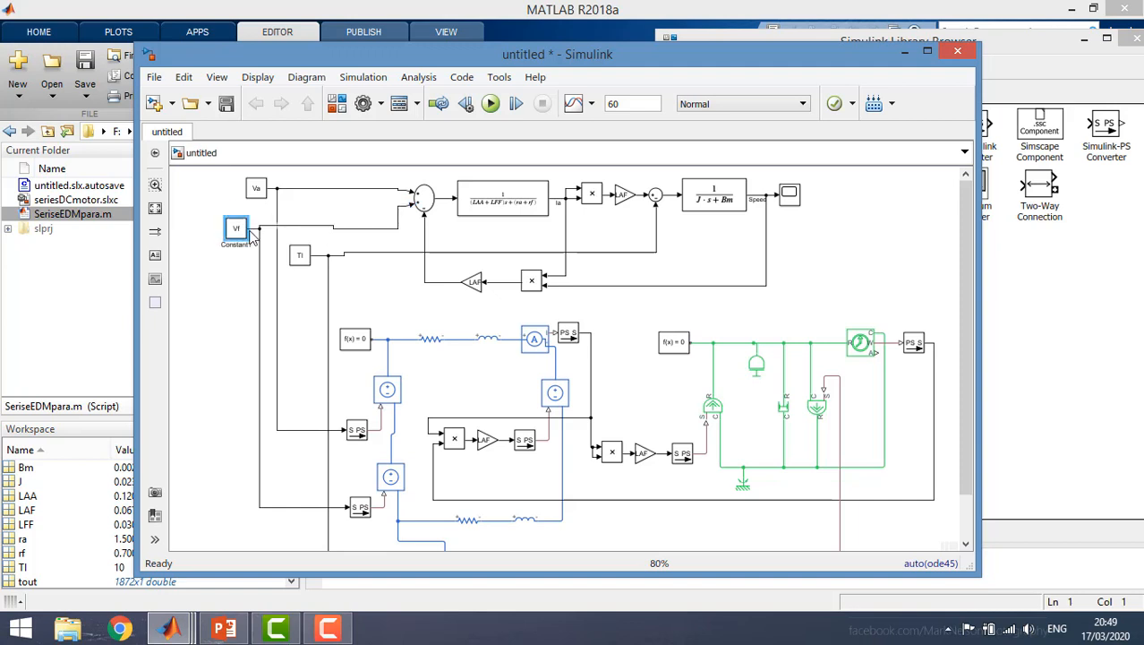
{"action": "left_click", "coordinate": [282, 229]}
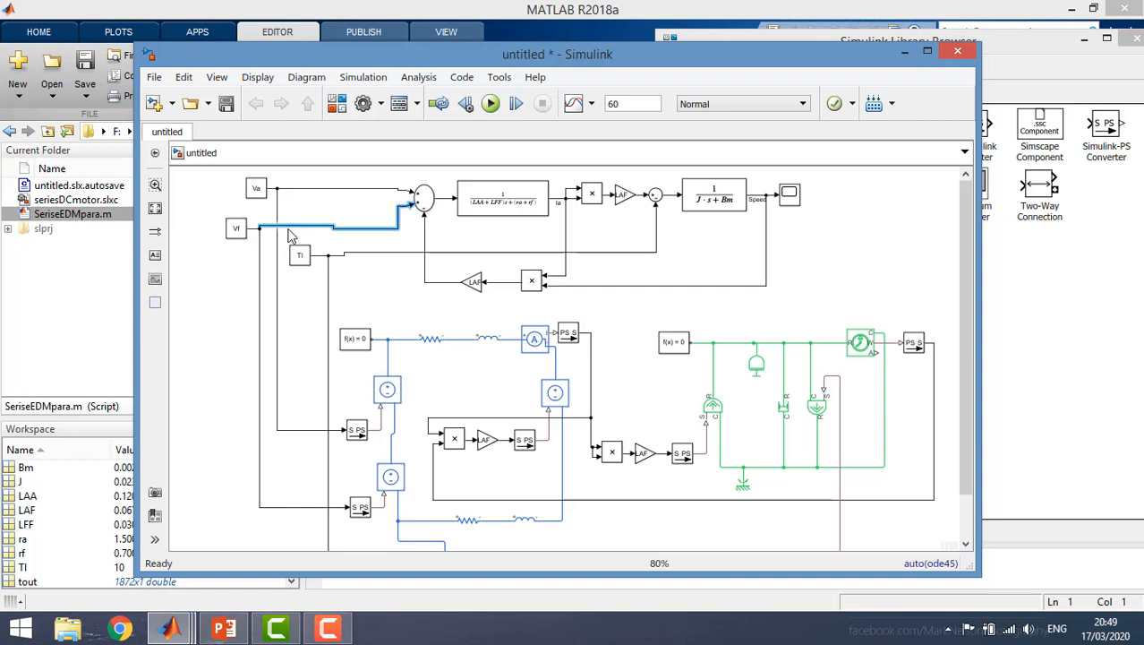
{"action": "left_click", "coordinate": [402, 241]}
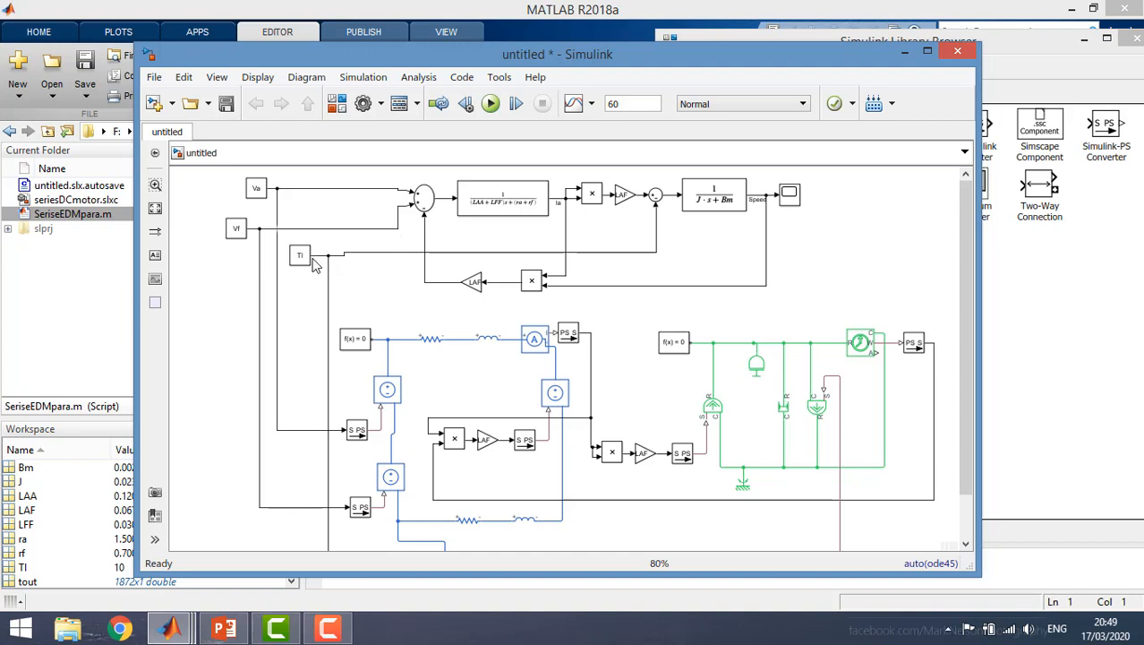
Step: Set the Inertia block's inertia to J in the mechanical section
{"action": "left_click_drag", "start_coordinate": [966, 319], "coordinate": [966, 379]}
{"action": "double_click", "coordinate": [757, 315]}
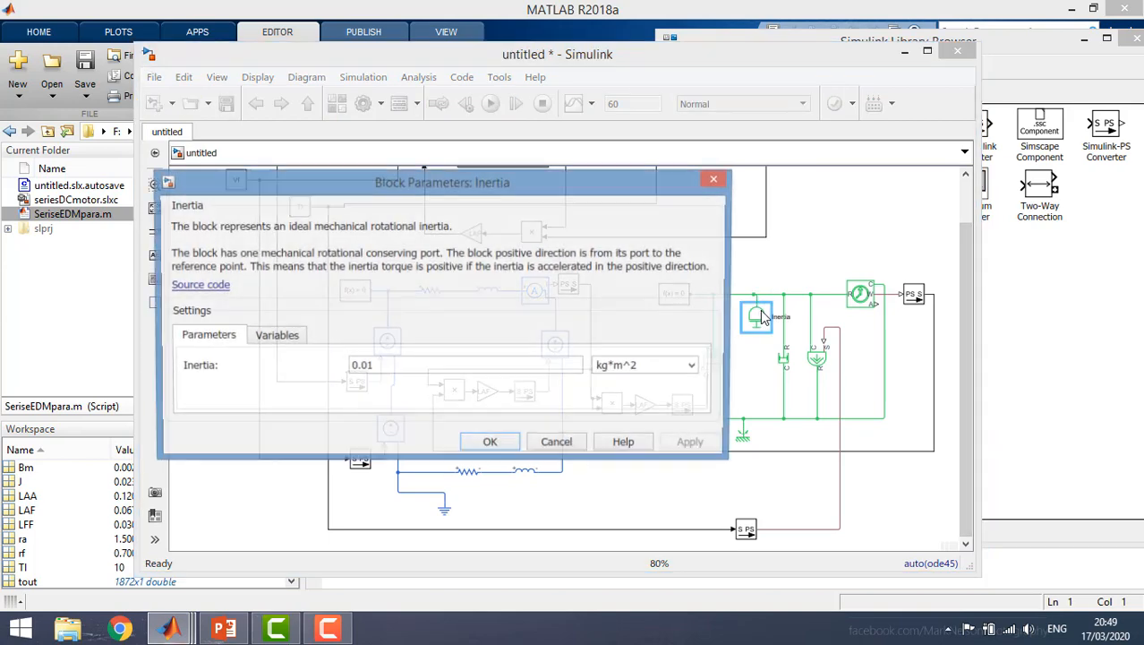
{"action": "double_click", "coordinate": [373, 375]}
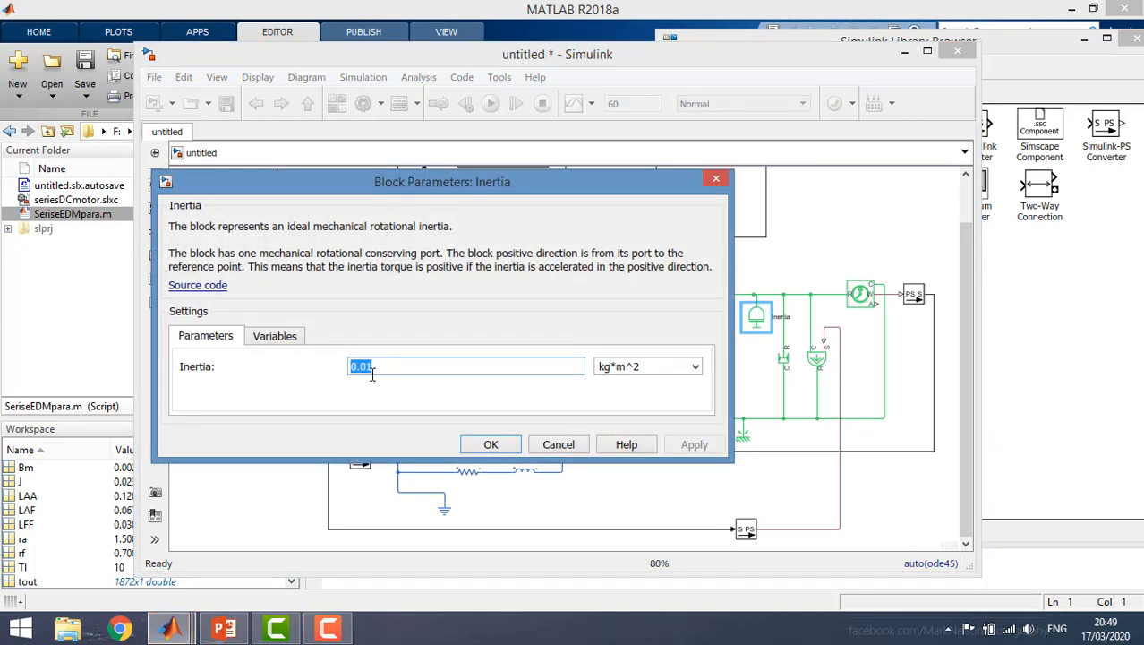
{"action": "type", "text": "J"}
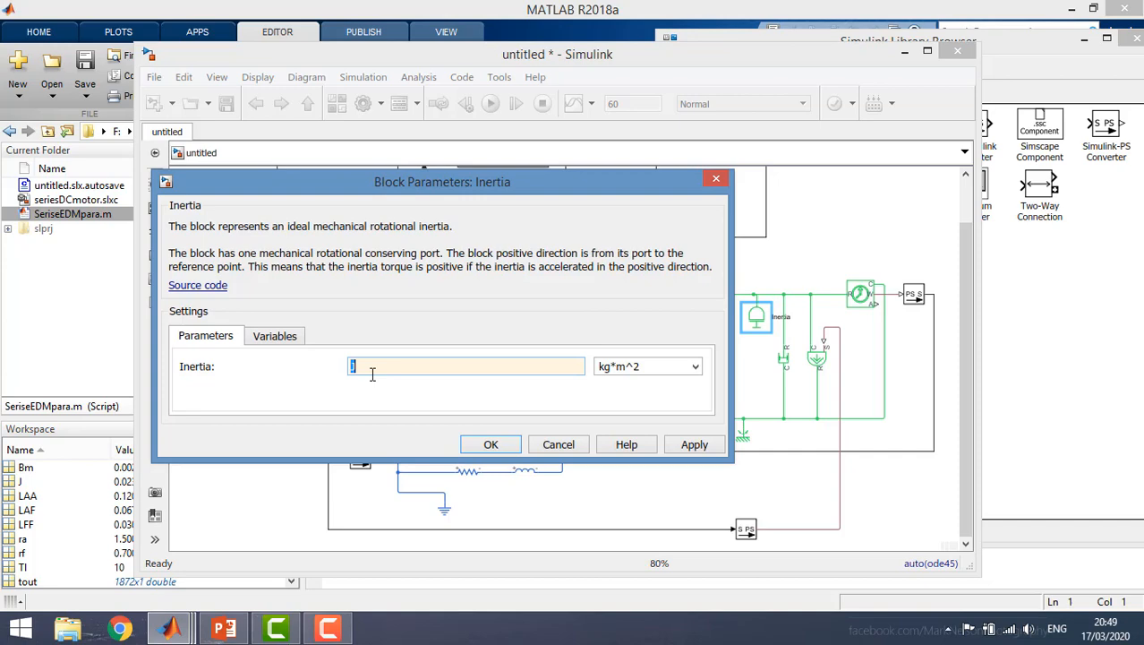
{"action": "left_click", "coordinate": [505, 446]}
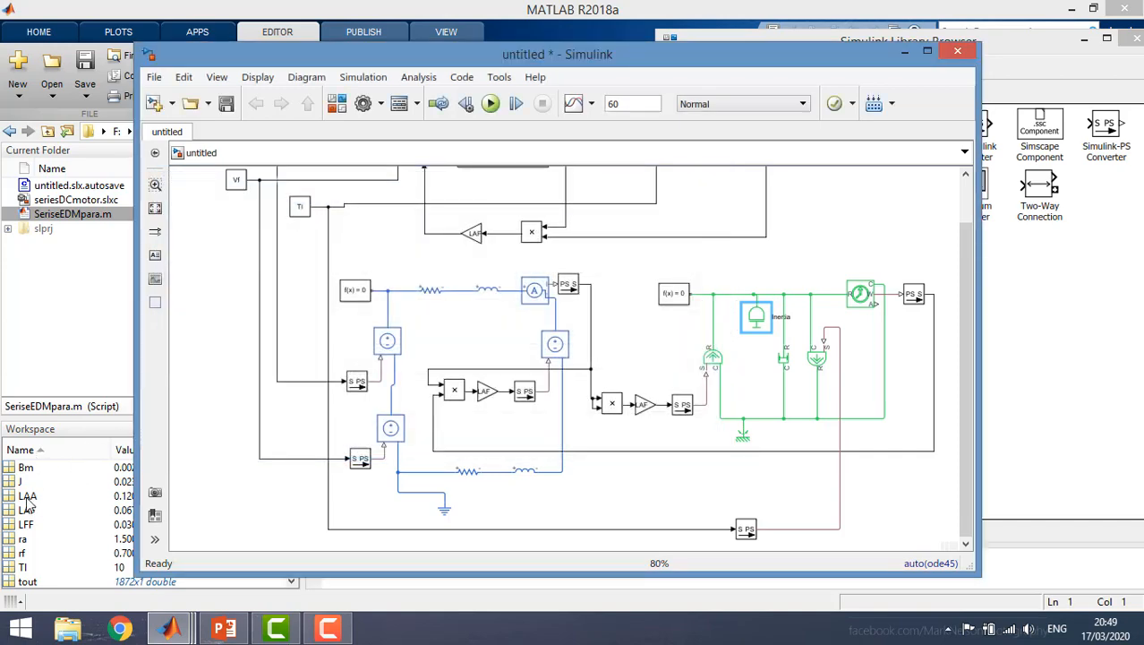
Step: Set the Rotational Damper's damping coefficient to the workspace variable Bm
{"action": "left_click", "coordinate": [780, 361]}
{"action": "double_click", "coordinate": [781, 361]}
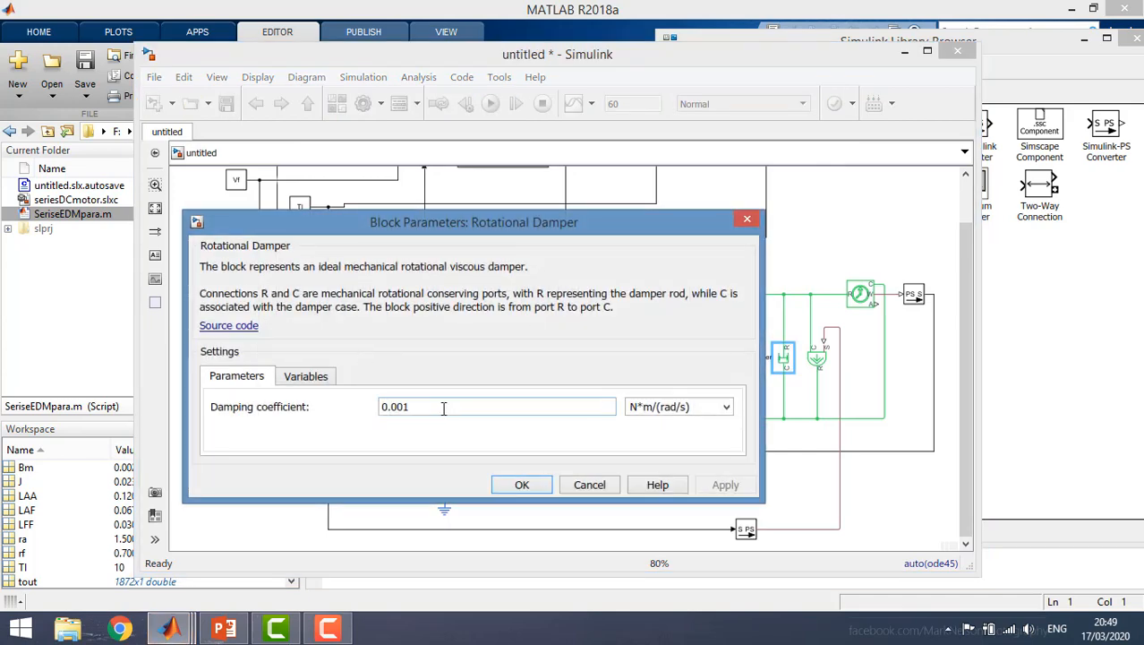
{"action": "double_click", "coordinate": [442, 407]}
{"action": "type", "text": "B"}
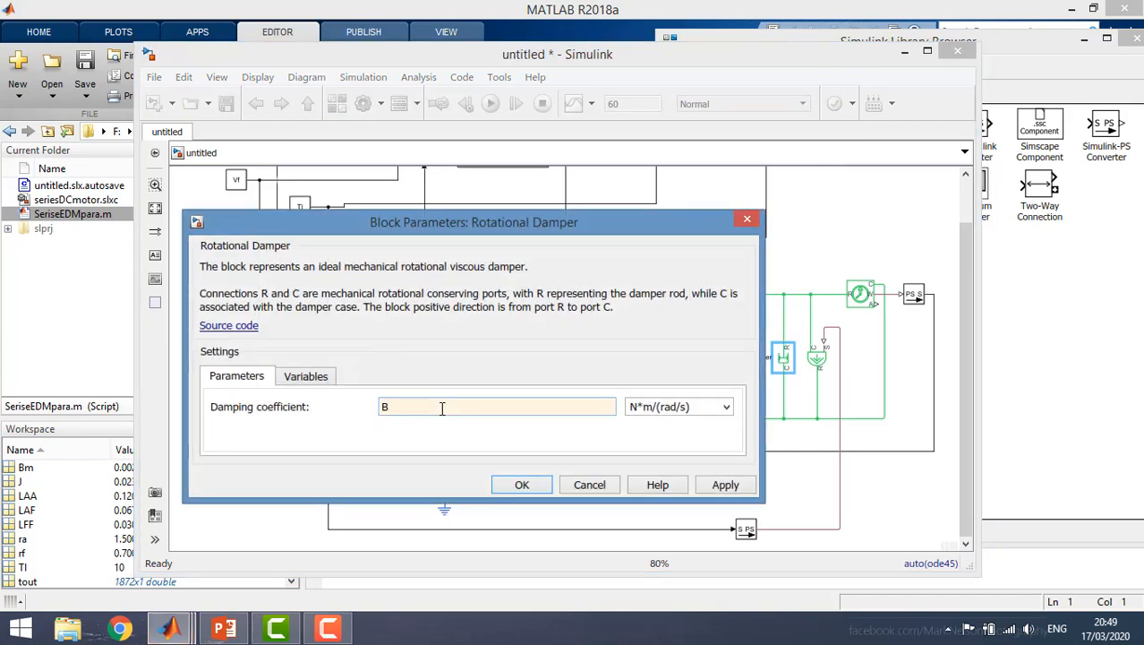
{"action": "key", "text": "Return"}
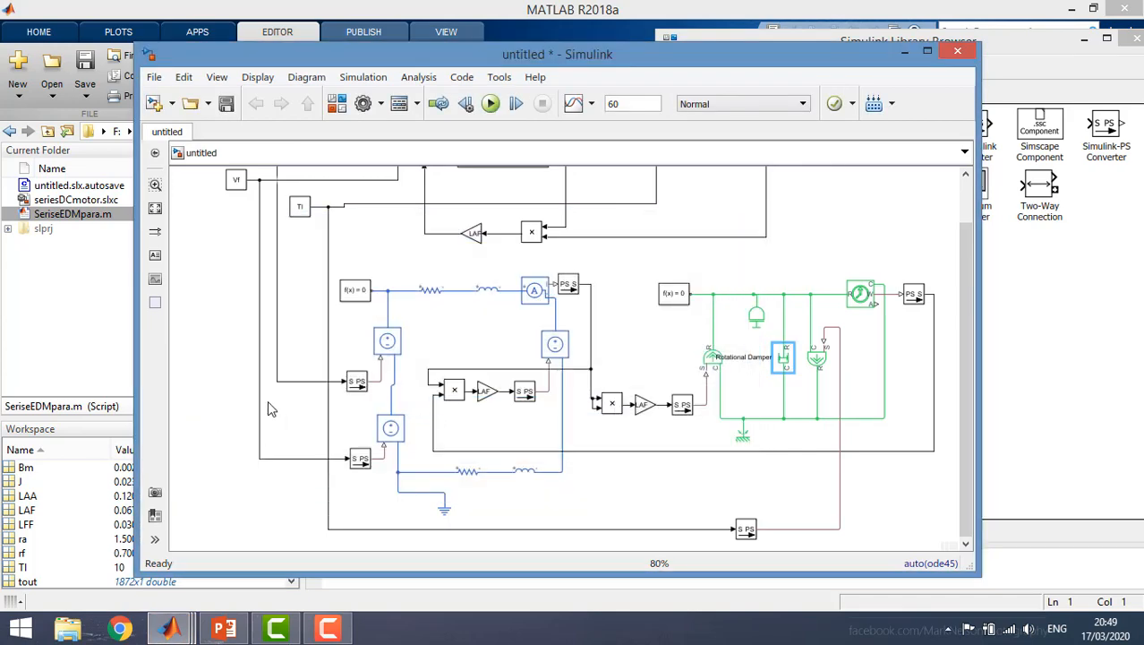
Step: Set the resistance of the resistor on the electrical circuit's upper branch to ra
{"action": "double_click", "coordinate": [431, 290]}
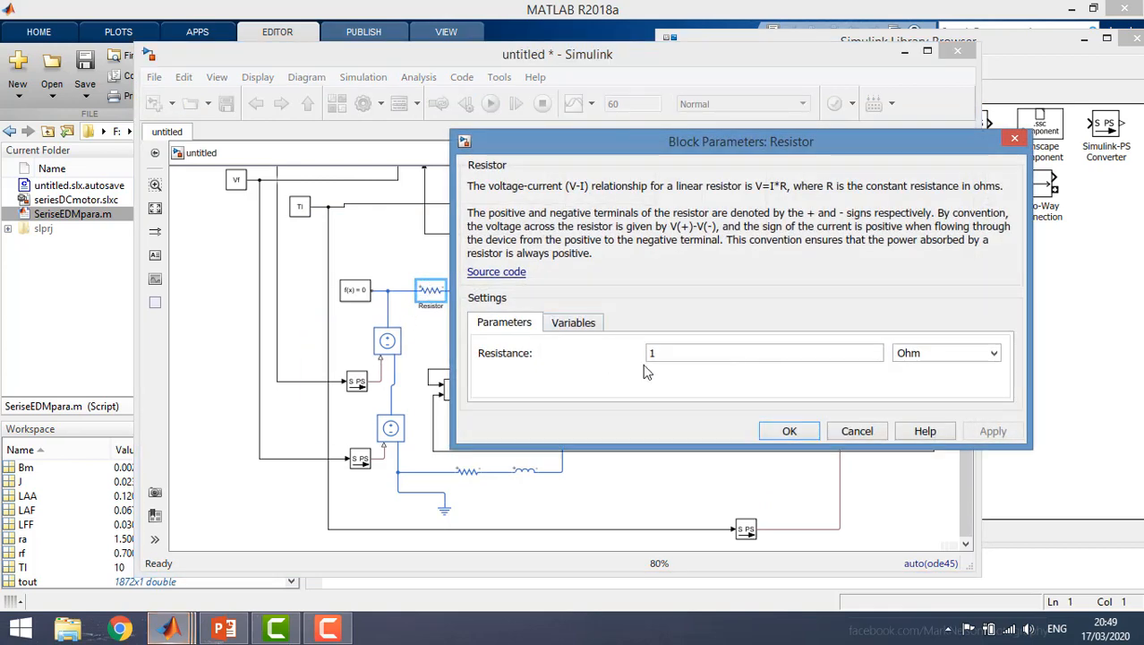
{"action": "type", "text": "ra"}
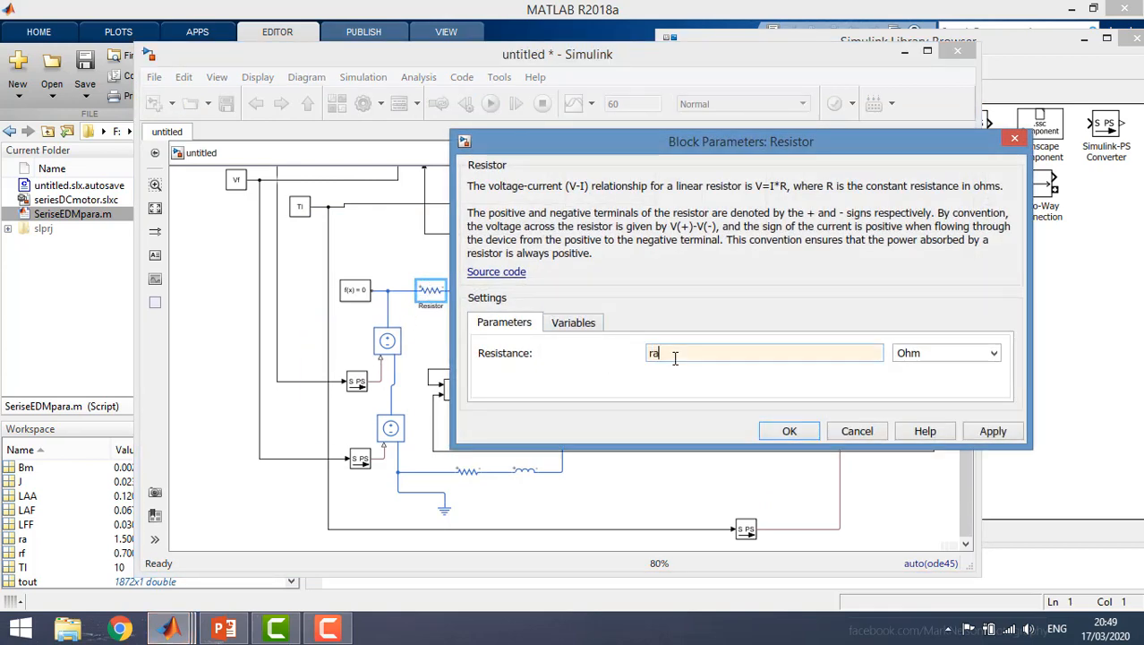
{"action": "key", "text": "Return"}
Step: Set the upper-branch inductor's inductance to LAA and its parallel conductance to 0
{"action": "double_click", "coordinate": [490, 295]}
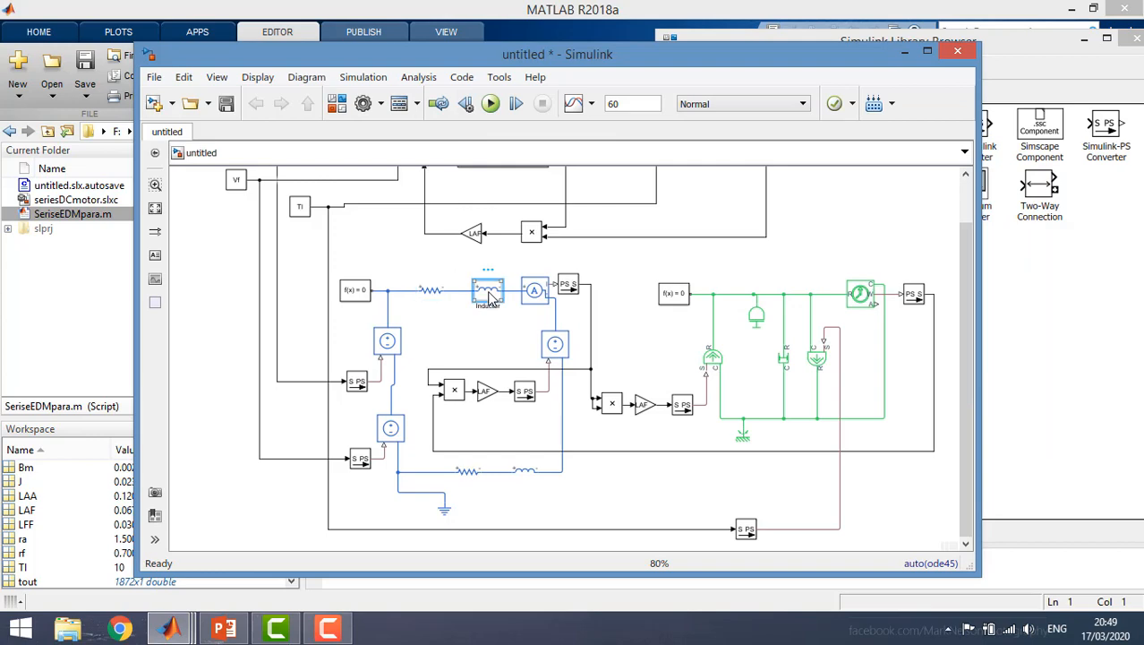
{"action": "double_click", "coordinate": [734, 345]}
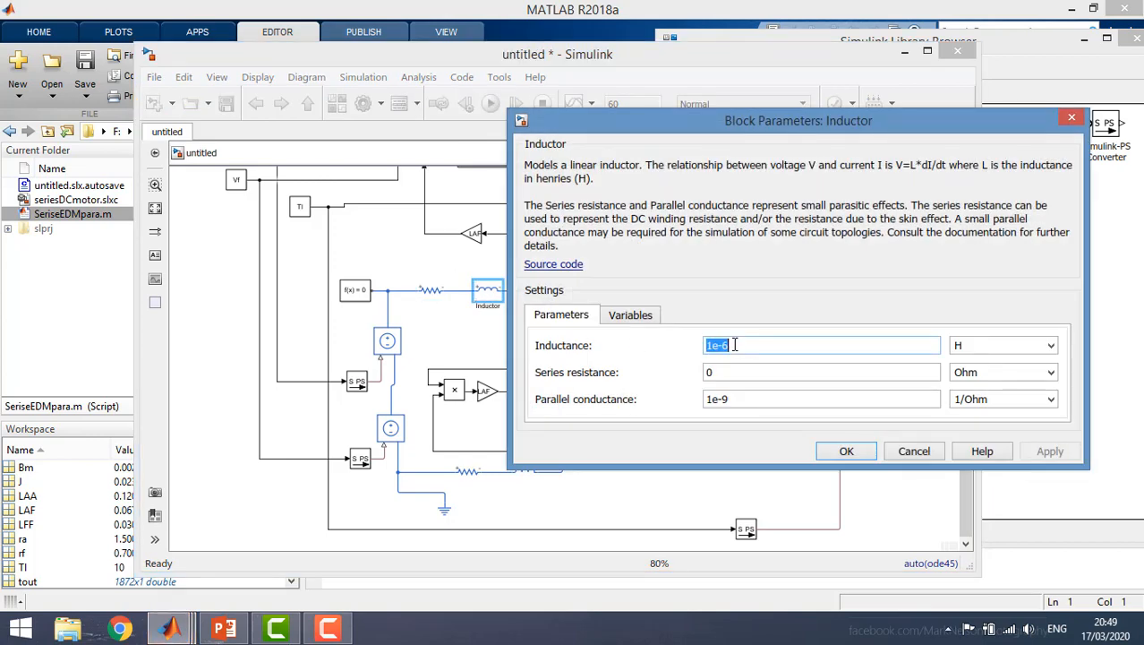
{"action": "type", "text": "LAA"}
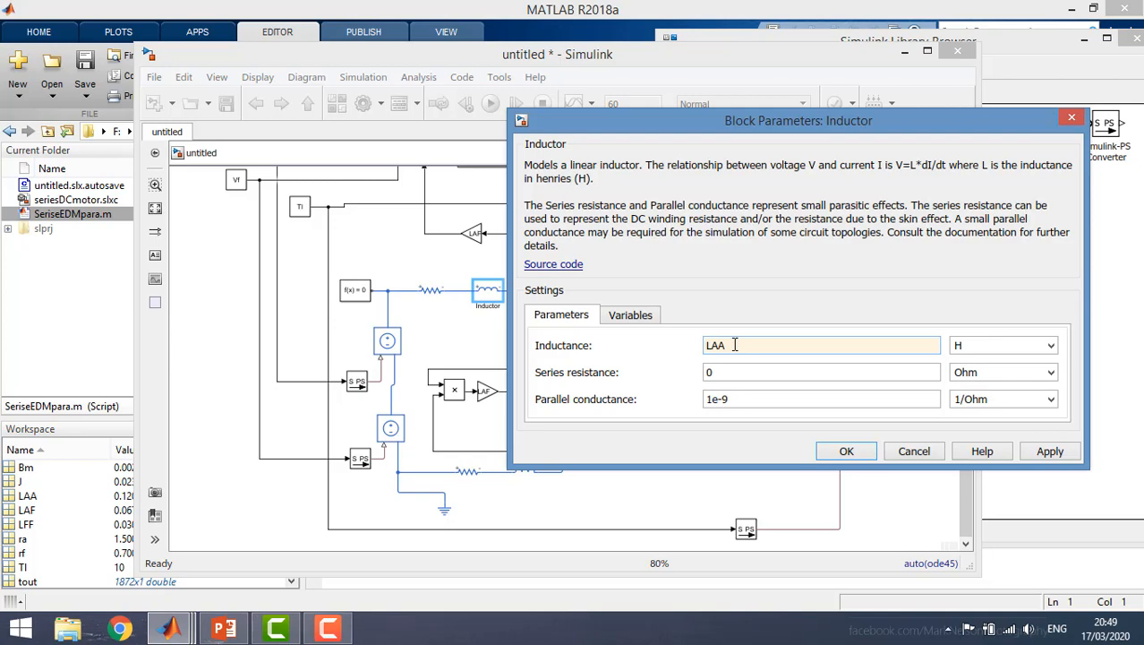
{"action": "double_click", "coordinate": [727, 398]}
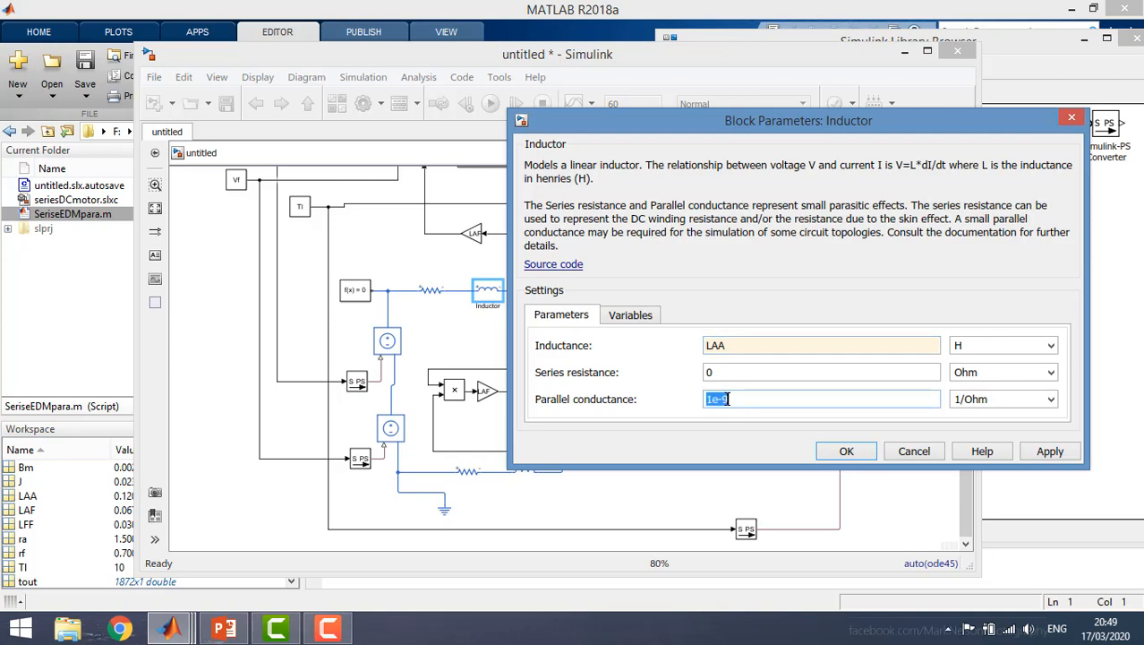
{"action": "type", "text": "0"}
{"action": "key", "text": "Return"}
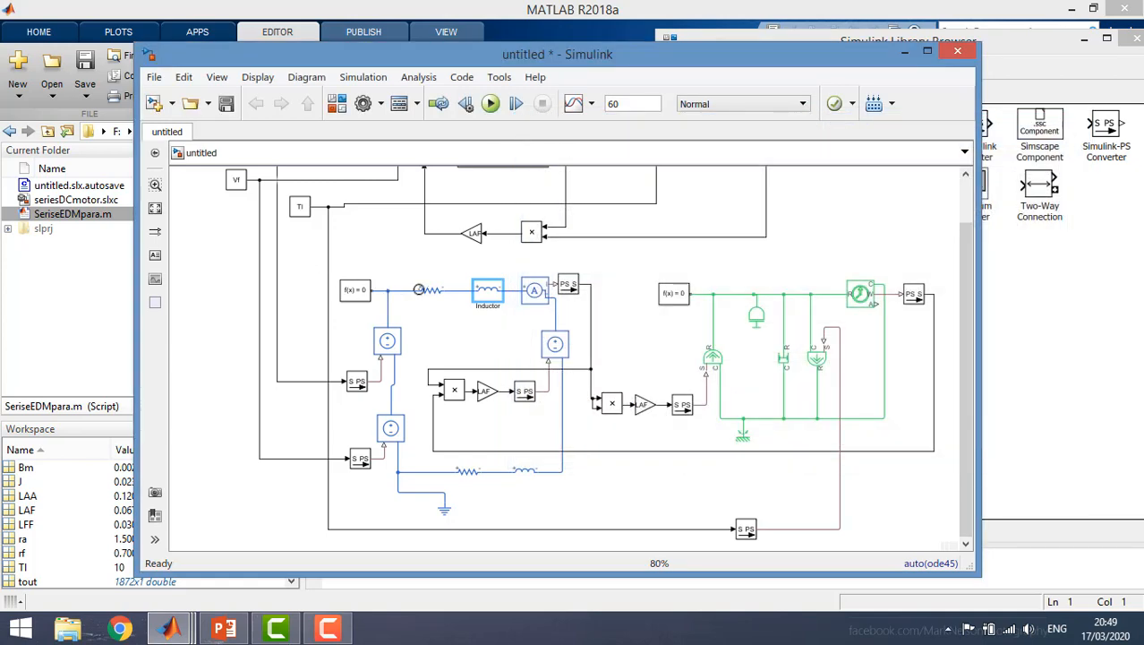
Step: Set the resistance of the resistor on the electrical circuit's lower branch to rf
{"action": "left_click", "coordinate": [477, 479]}
{"action": "double_click", "coordinate": [477, 479]}
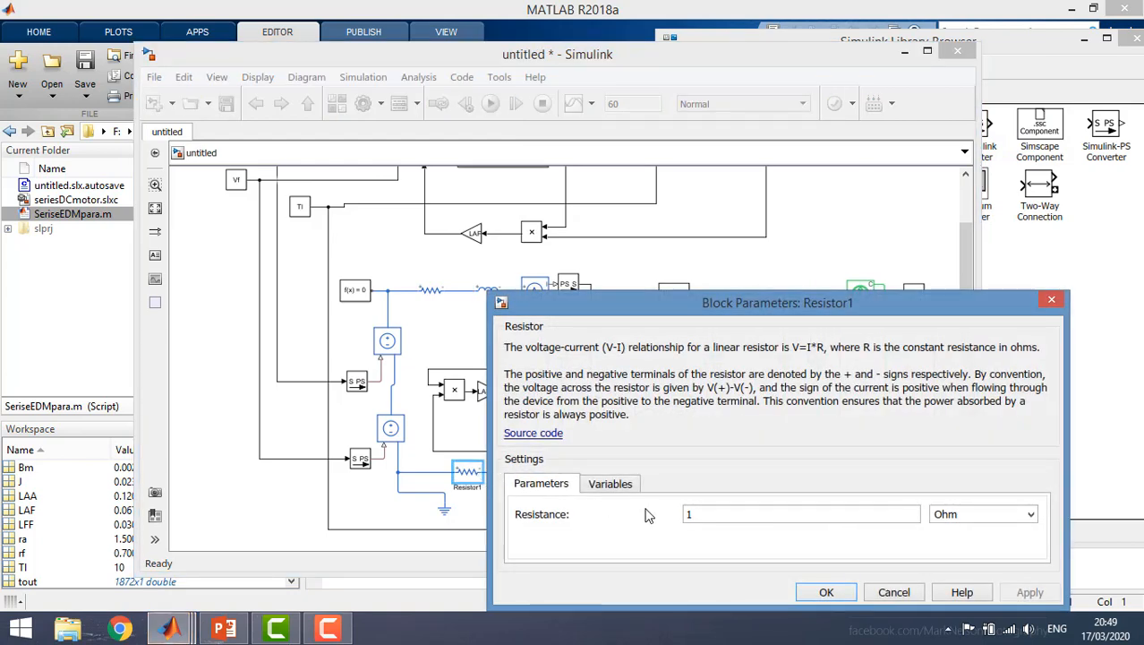
{"action": "type", "text": "rf"}
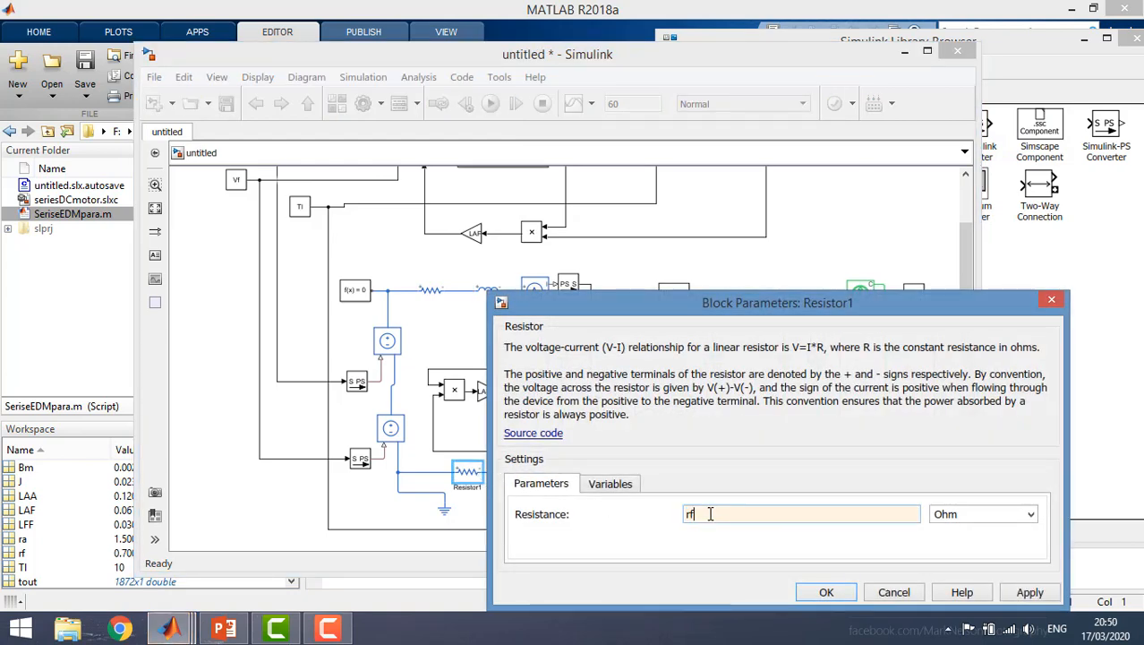
{"action": "key", "text": "Return"}
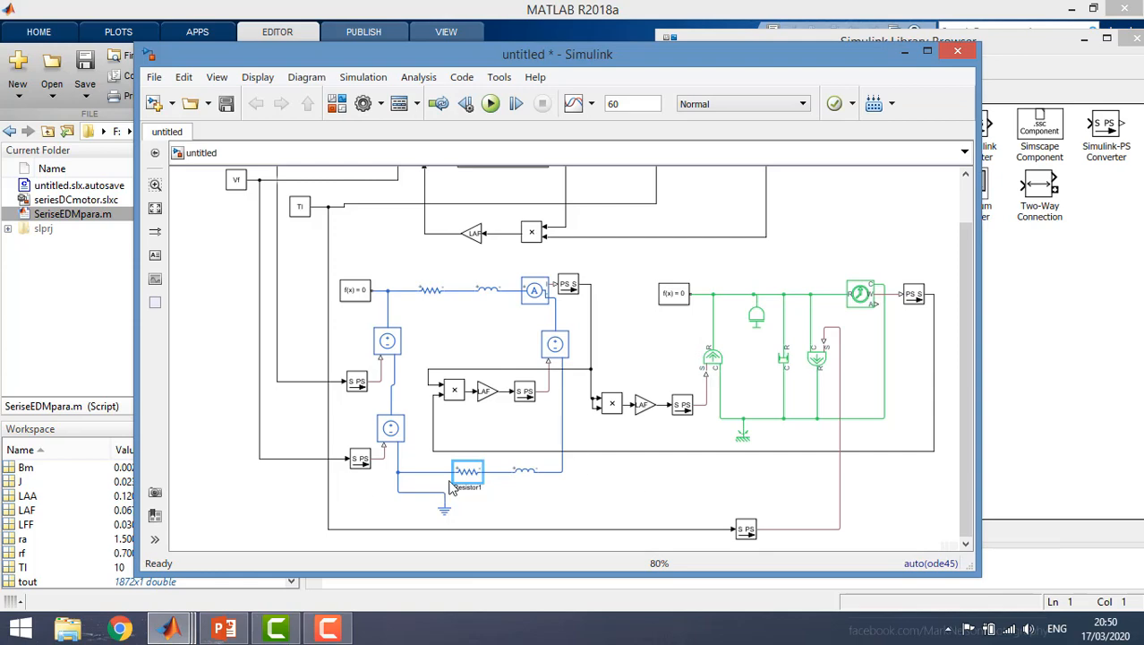
Step: Set the lower-branch inductor's inductance to LFF and its parallel conductance to 0
{"action": "left_click", "coordinate": [526, 474]}
{"action": "double_click", "coordinate": [529, 482]}
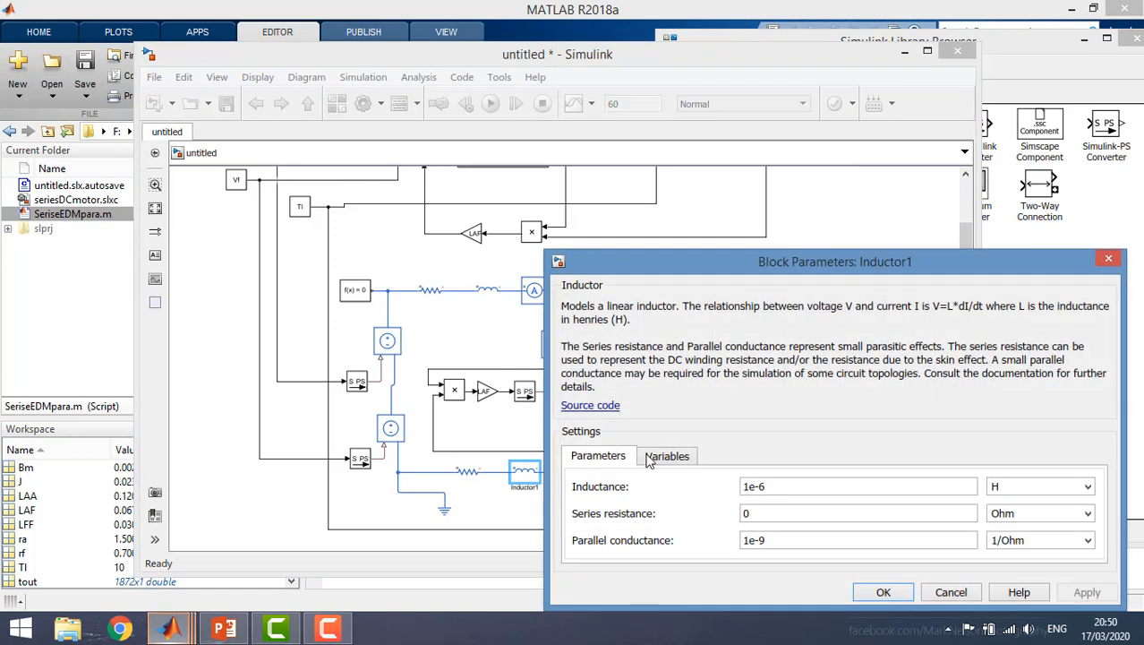
{"action": "double_click", "coordinate": [779, 485]}
{"action": "type", "text": "LFF"}
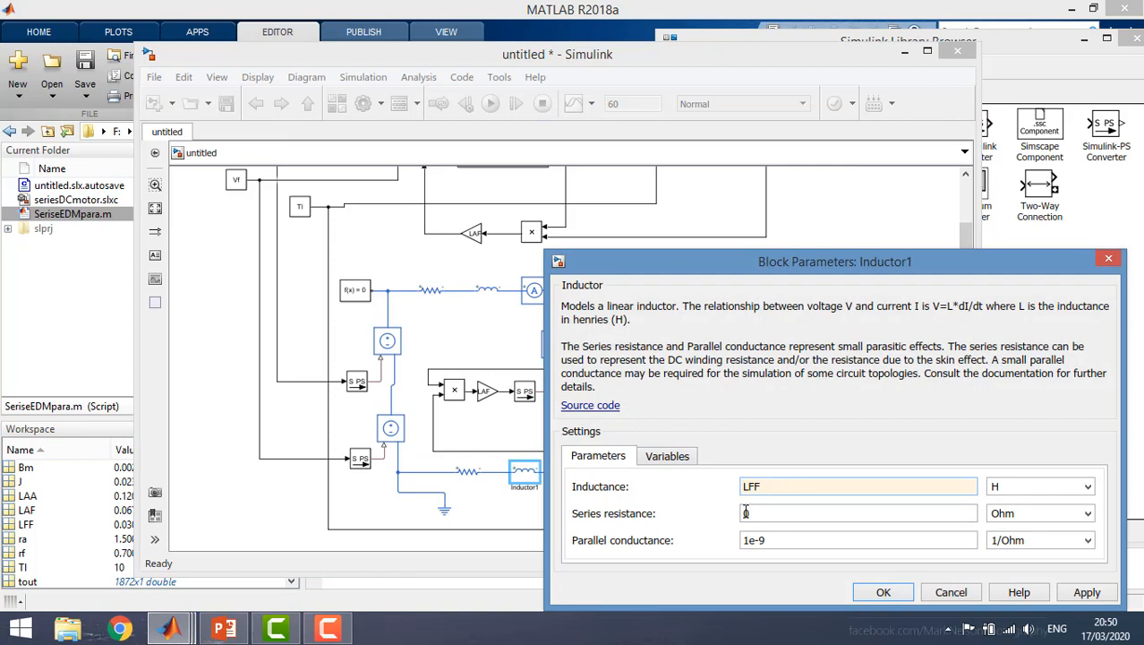
{"action": "double_click", "coordinate": [766, 541]}
{"action": "type", "text": "0"}
{"action": "key", "text": "Return"}
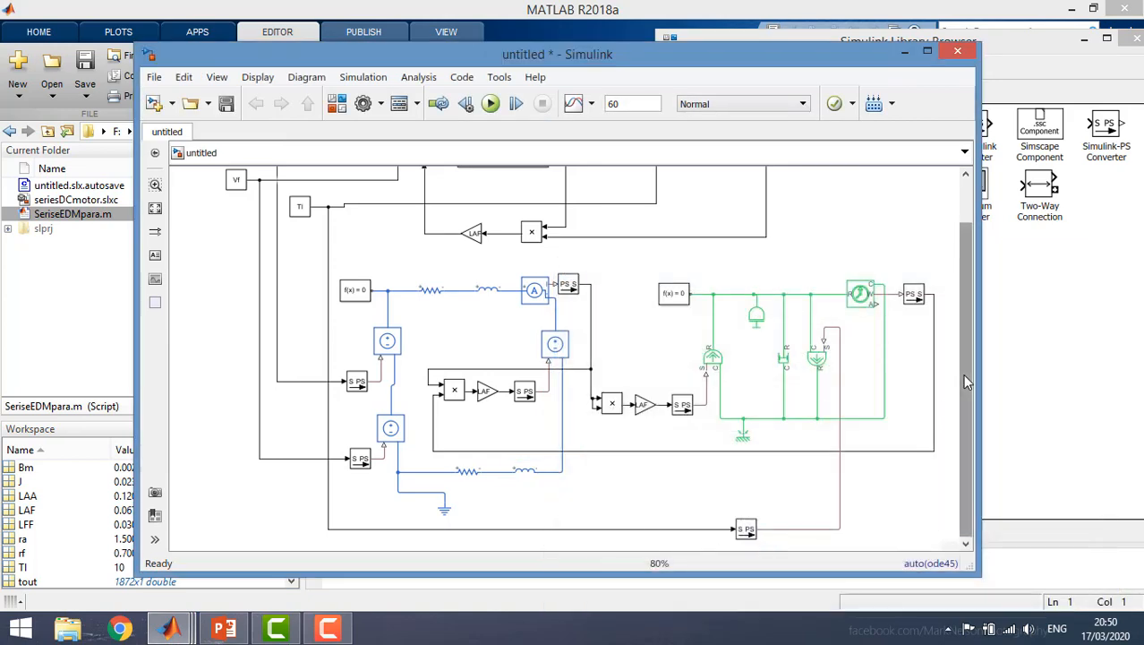
Step: Copy the Scope to the speed sensor's PS-Simulink Converter and connect it to the converter's output
{"action": "scroll", "coordinate": [961, 373], "scroll_direction": "up", "scroll_amount": 1}
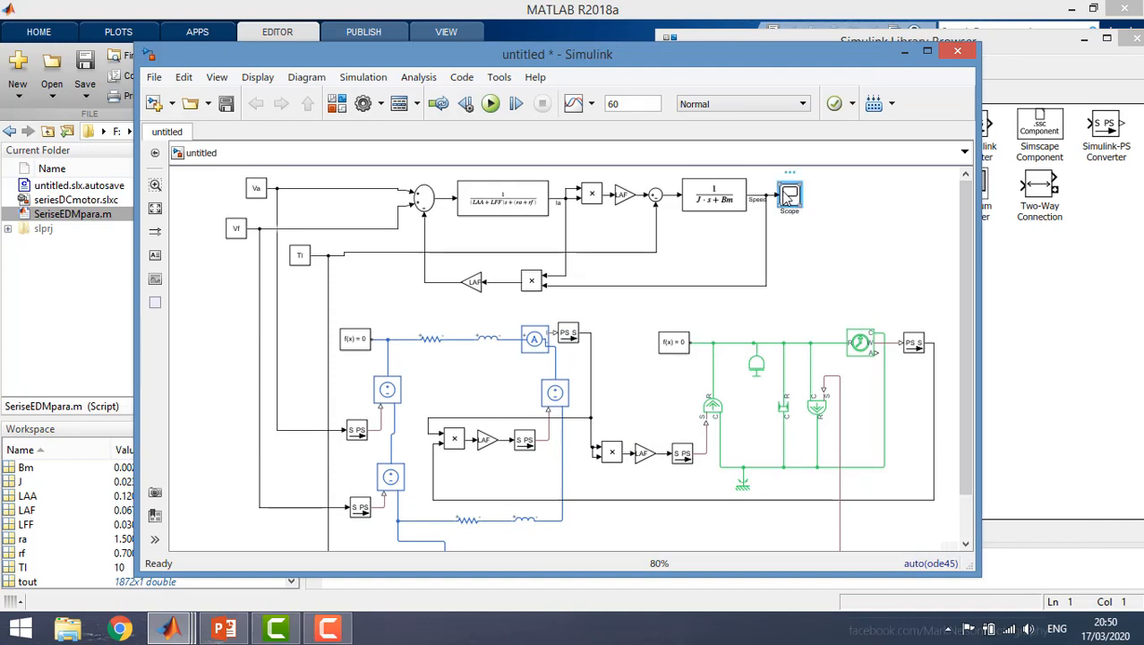
{"action": "left_click_drag", "start_coordinate": [790, 196], "coordinate": [951, 343]}
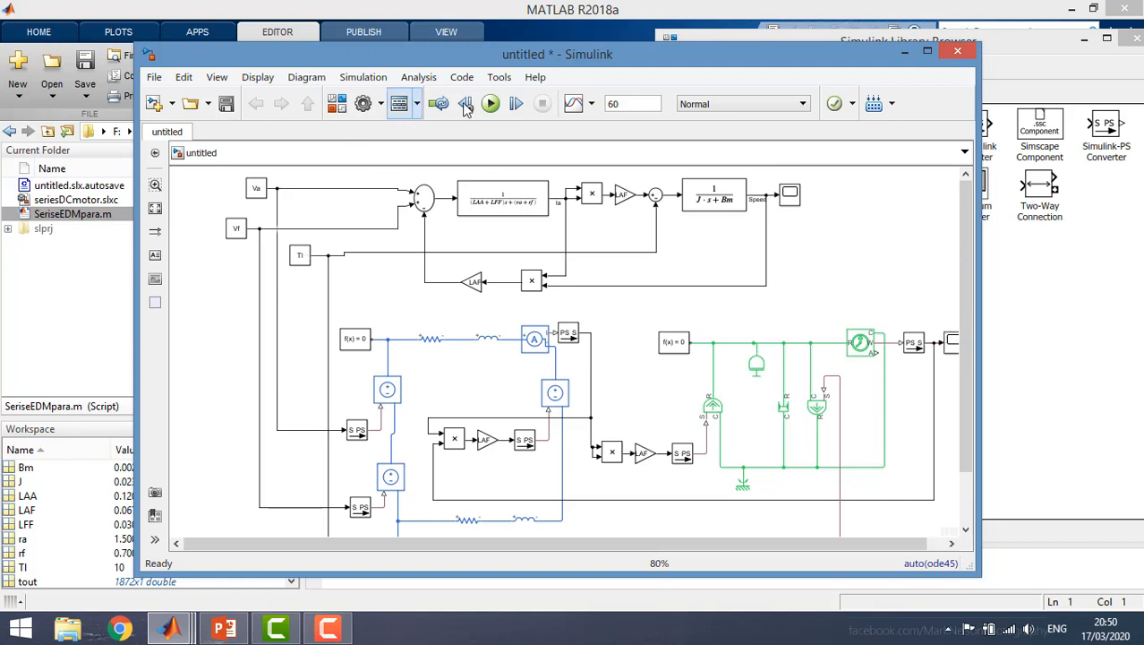
Step: Run the 60 s simulation and view the physical motor's speed curve in its scope
{"action": "left_click", "coordinate": [505, 105]}
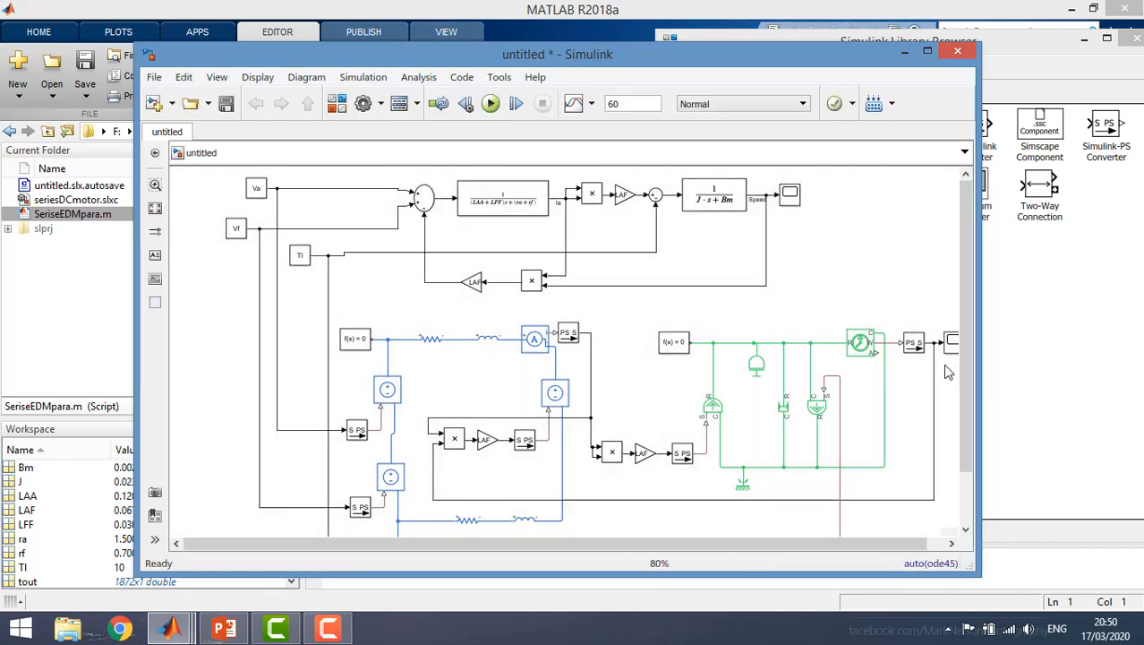
{"action": "double_click", "coordinate": [955, 342]}
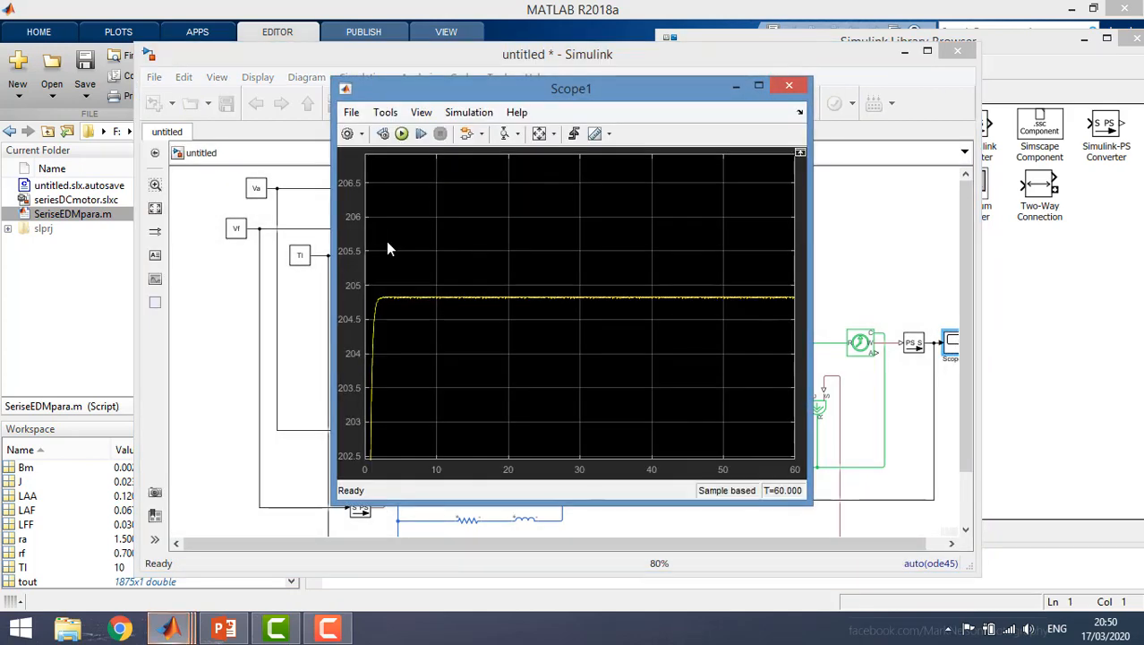
{"action": "left_click", "coordinate": [788, 86]}
Step: Place another copy of the Scope between the upper block diagram's scope and the physical model's scope
{"action": "left_click_drag", "start_coordinate": [901, 546], "coordinate": [947, 543]}
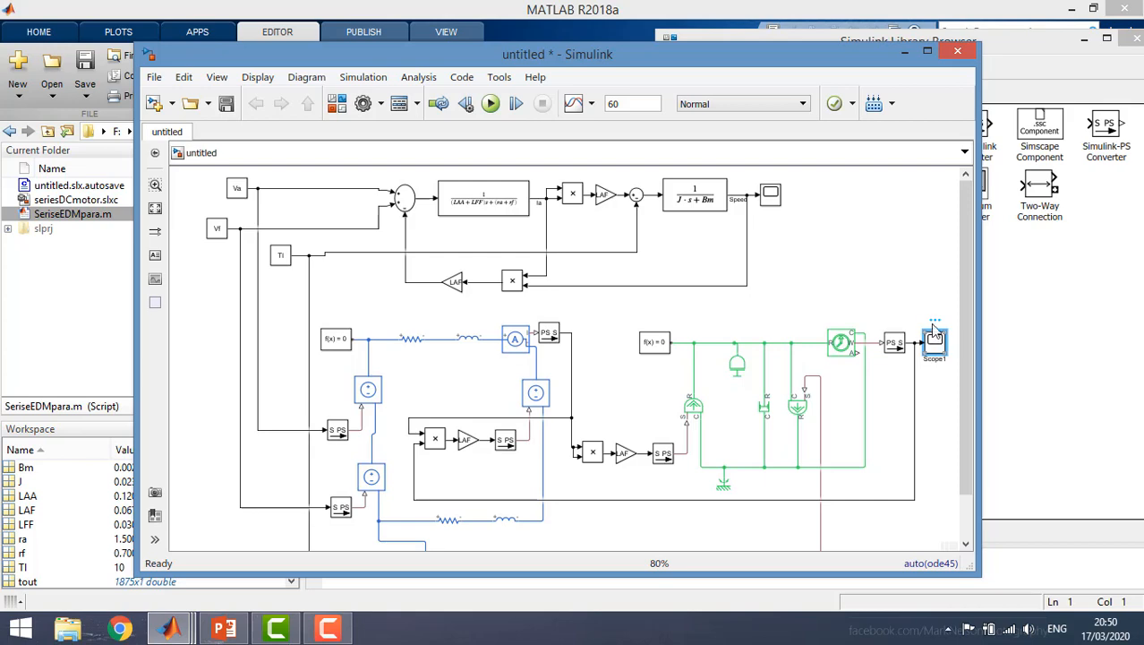
{"action": "left_click_drag", "start_coordinate": [936, 333], "coordinate": [904, 223]}
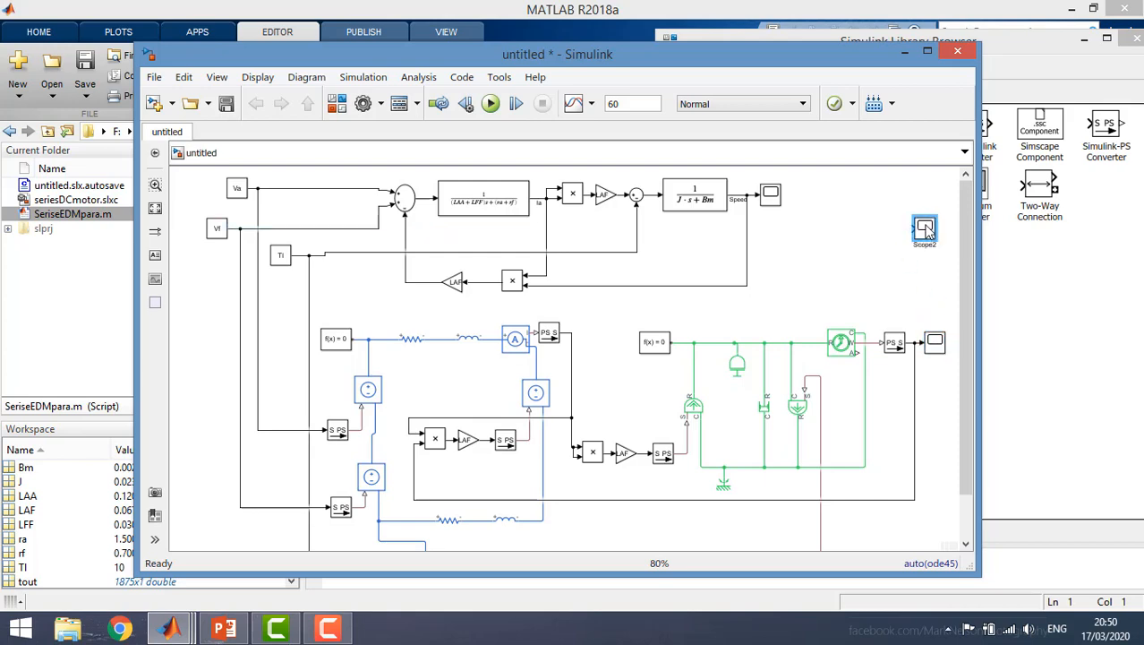
Step: Set the number of input ports on the newly placed scope to 2
{"action": "right_click", "coordinate": [907, 227]}
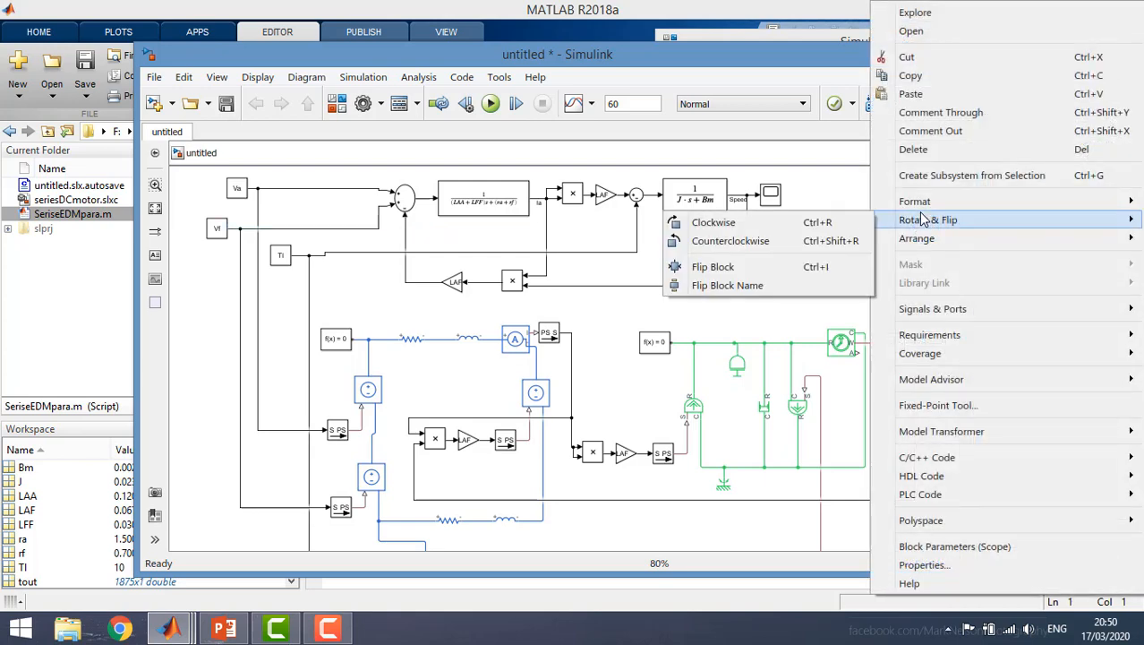
{"action": "mouse_move", "coordinate": [922, 310]}
{"action": "mouse_move", "coordinate": [863, 315]}
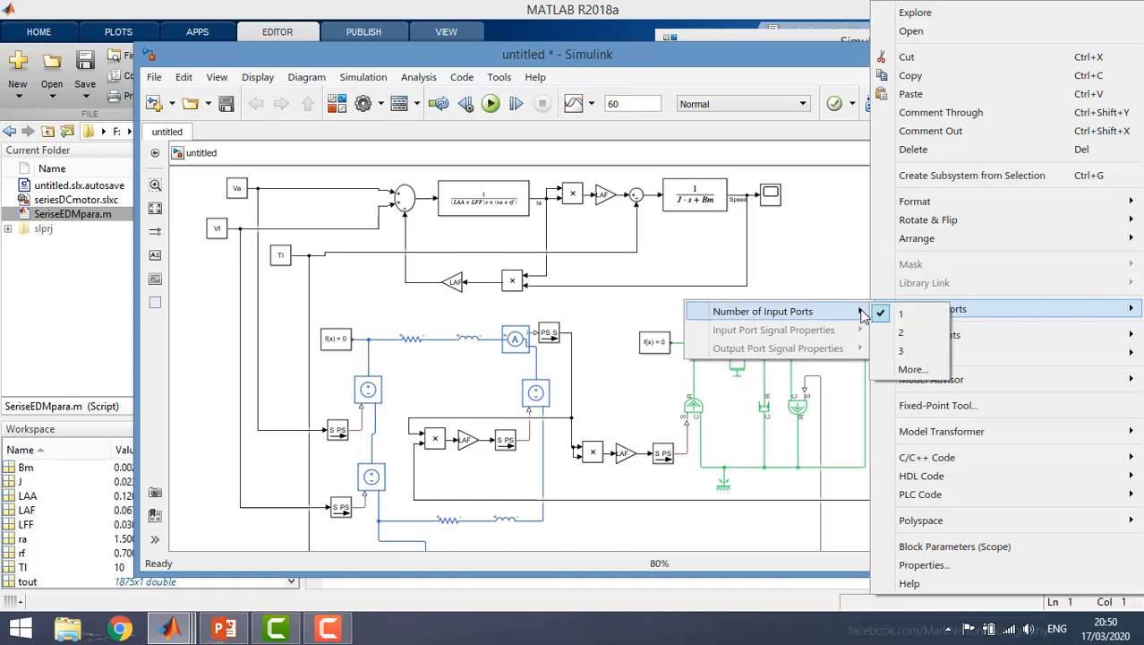
{"action": "left_click", "coordinate": [886, 331]}
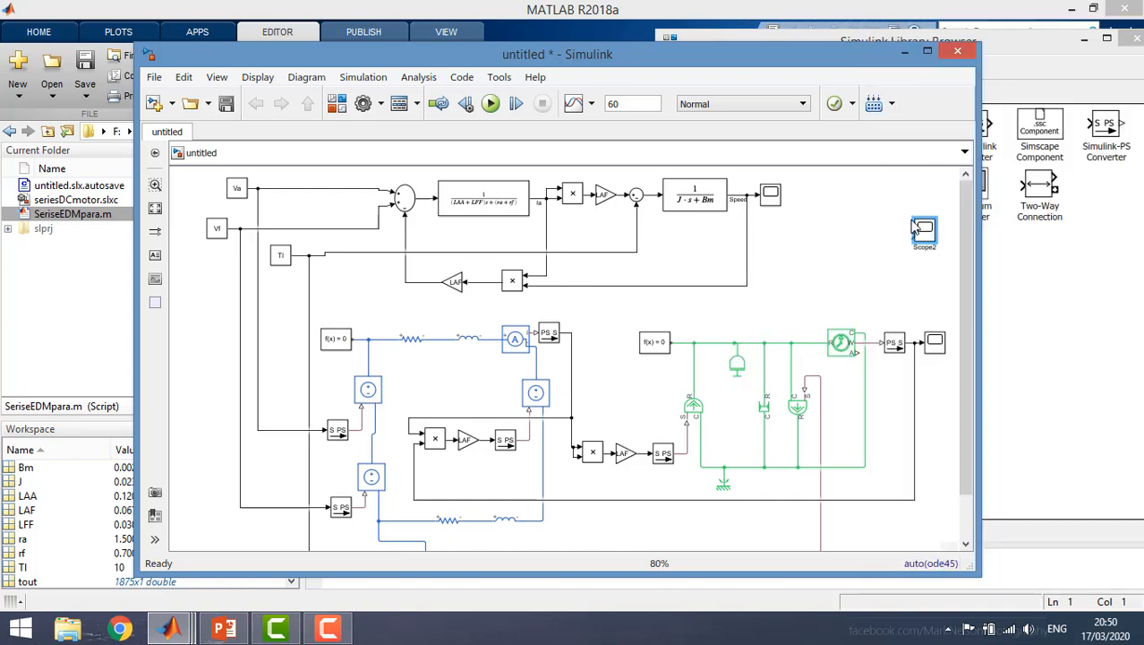
Step: Connect the block diagram's Speed signal and the physical model's PS-Simulink Converter output to the two-input scope
{"action": "mouse_move", "coordinate": [908, 231]}
{"action": "left_mouse_down"}
{"action": "mouse_move", "coordinate": [795, 194]}
{"action": "mouse_move", "coordinate": [745, 204]}
{"action": "mouse_move", "coordinate": [748, 230]}
{"action": "mouse_move", "coordinate": [948, 234]}
{"action": "left_mouse_up"}
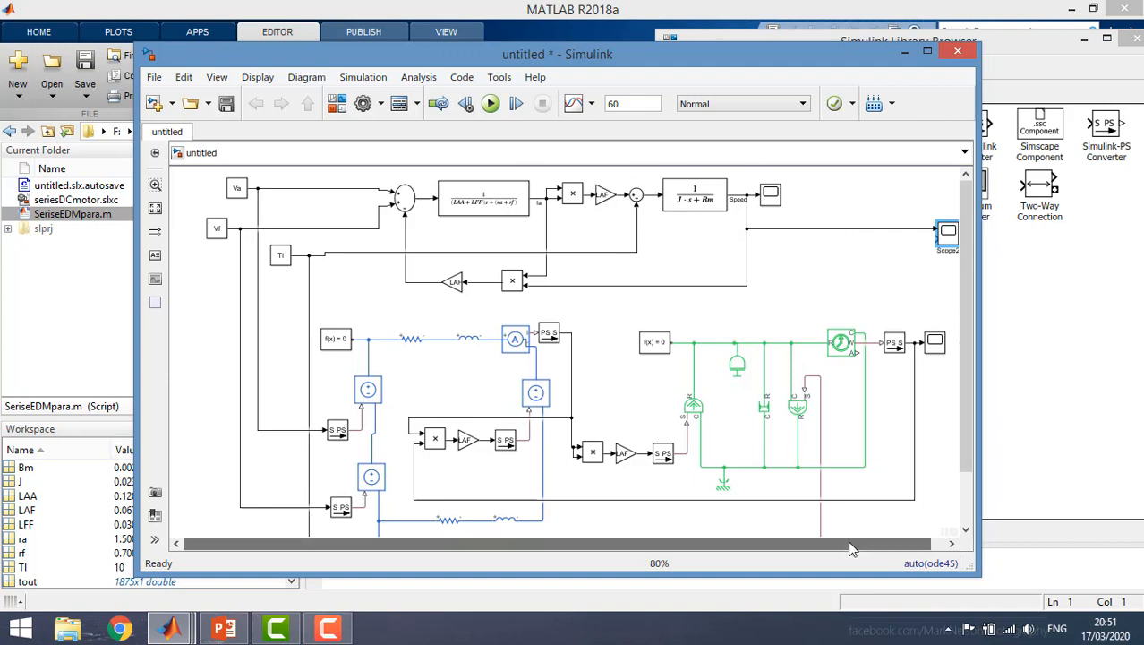
{"action": "left_click_drag", "start_coordinate": [856, 543], "coordinate": [887, 543]}
{"action": "mouse_move", "coordinate": [920, 240]}
{"action": "left_mouse_down"}
{"action": "mouse_move", "coordinate": [1045, 276]}
{"action": "mouse_move", "coordinate": [901, 343]}
{"action": "left_mouse_up"}
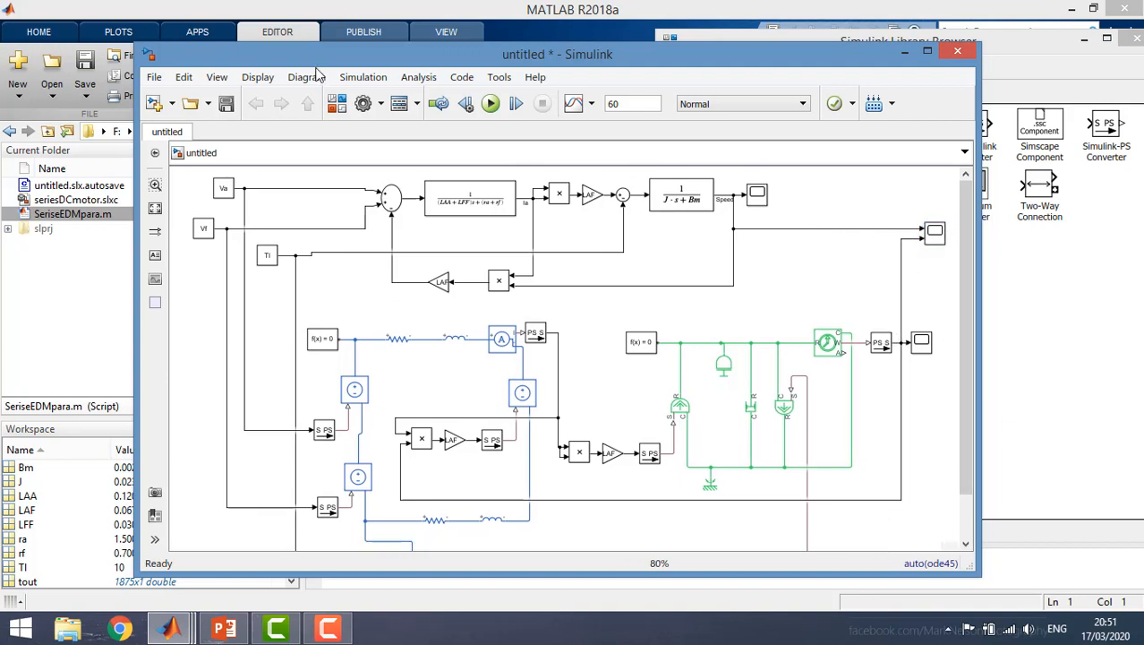
Step: Run the 60 s simulation and compare both speed curves in the two-input scope, using two stacked plots scaled to fit
{"action": "left_click", "coordinate": [490, 103]}
{"action": "double_click", "coordinate": [934, 234]}
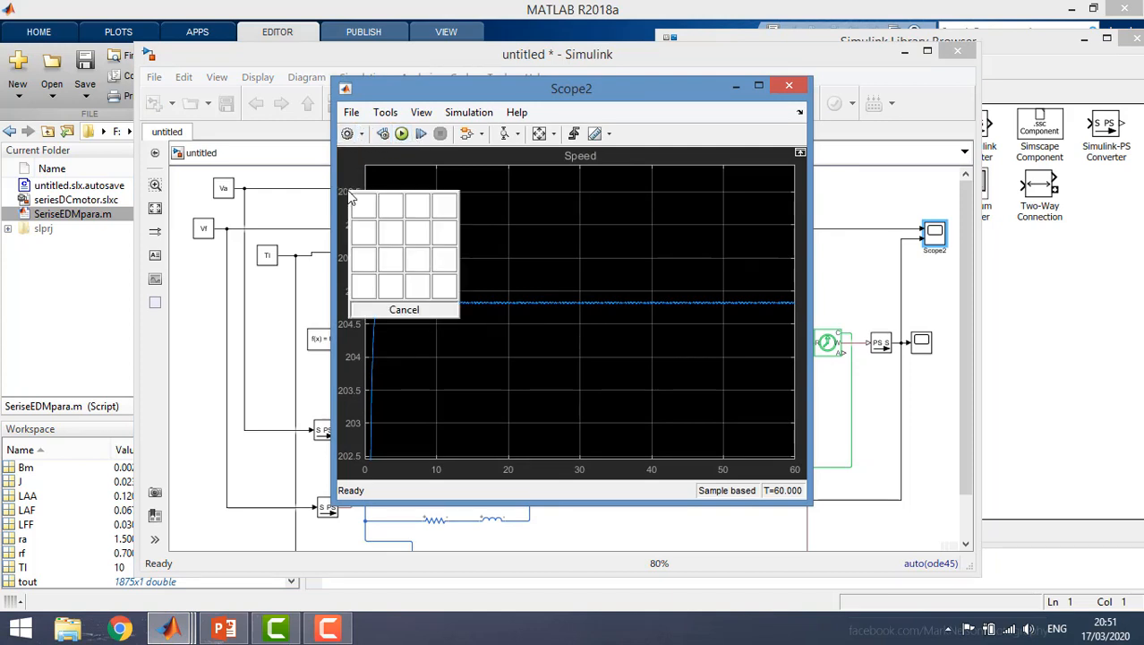
{"action": "left_click", "coordinate": [364, 235]}
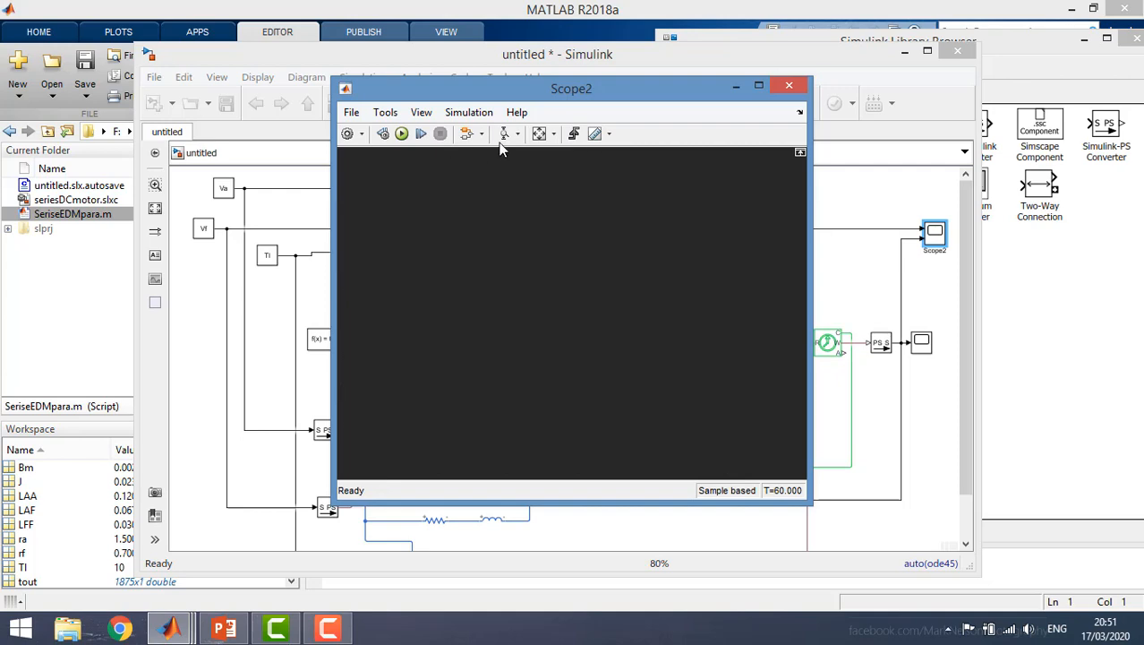
{"action": "left_click", "coordinate": [539, 135]}
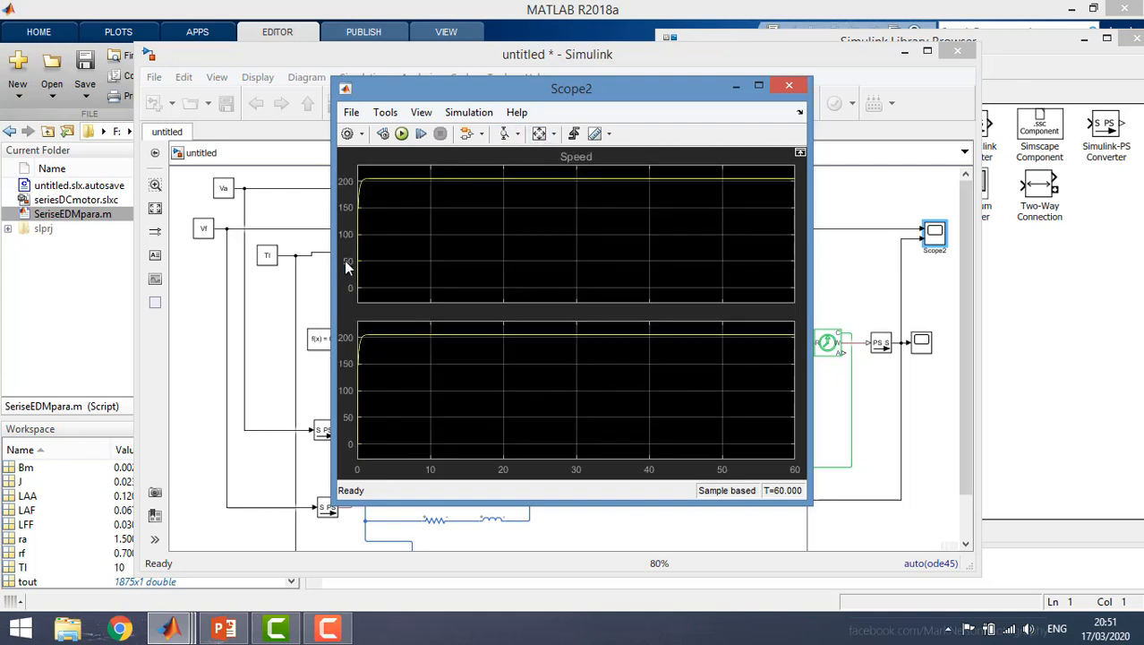
{"action": "left_click", "coordinate": [789, 85]}
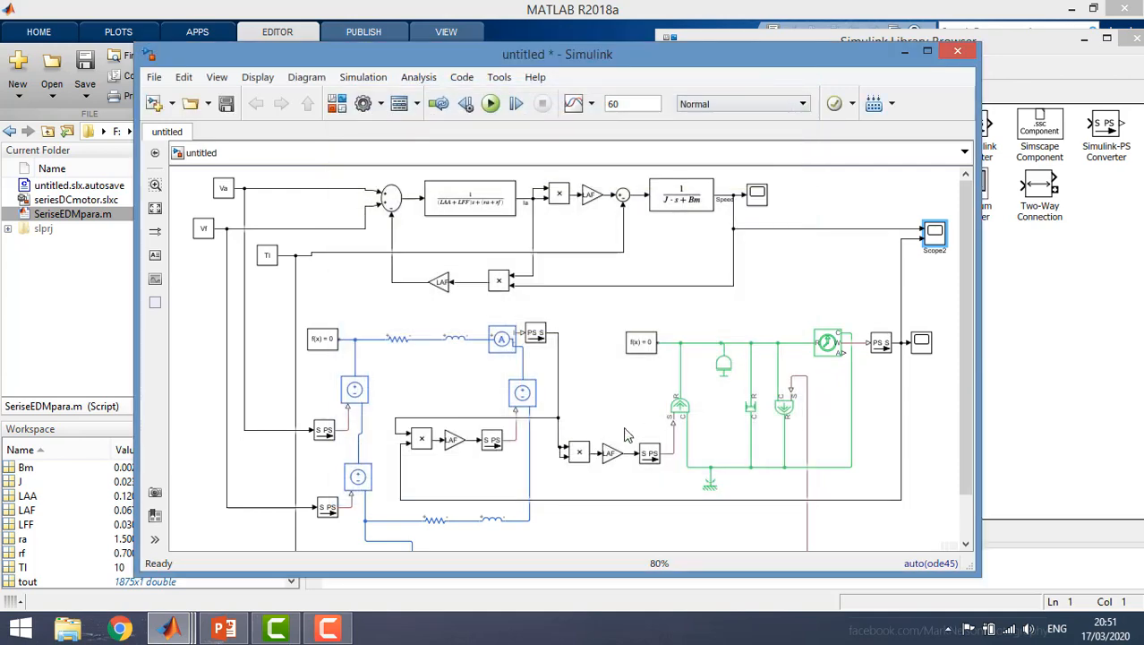
Step: Add a DC Machine from the Simscape Power Systems Specialized Technology machines library below the electrical circuit
{"action": "scroll", "coordinate": [967, 304], "scroll_direction": "down", "scroll_amount": 1}
{"action": "left_click", "coordinate": [986, 318]}
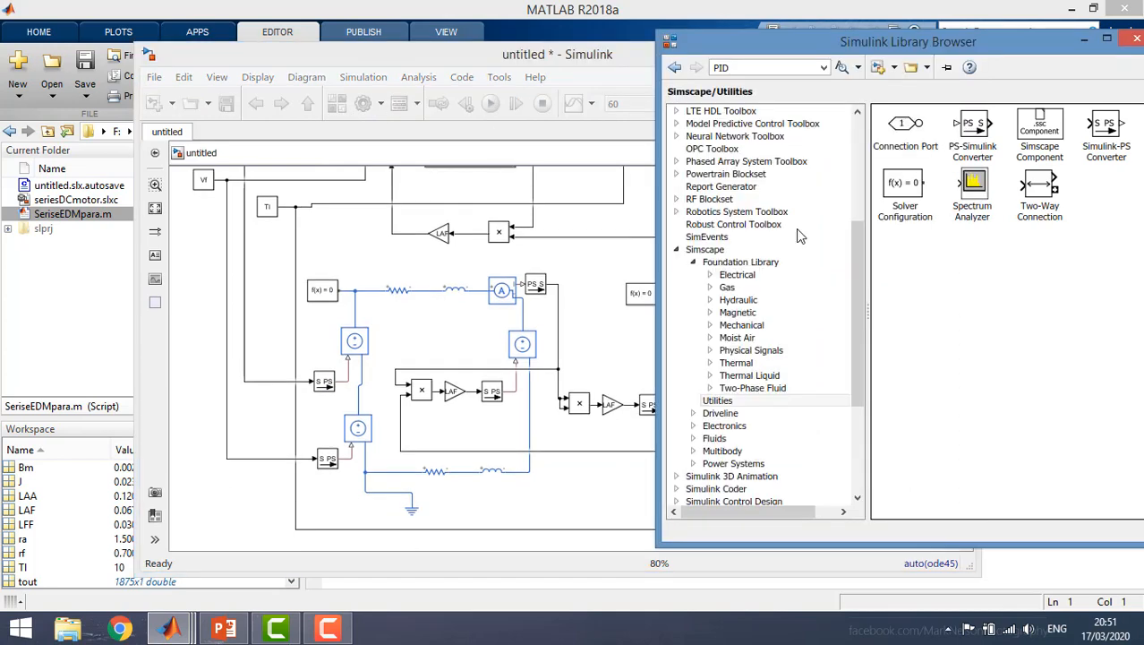
{"action": "left_click", "coordinate": [692, 261]}
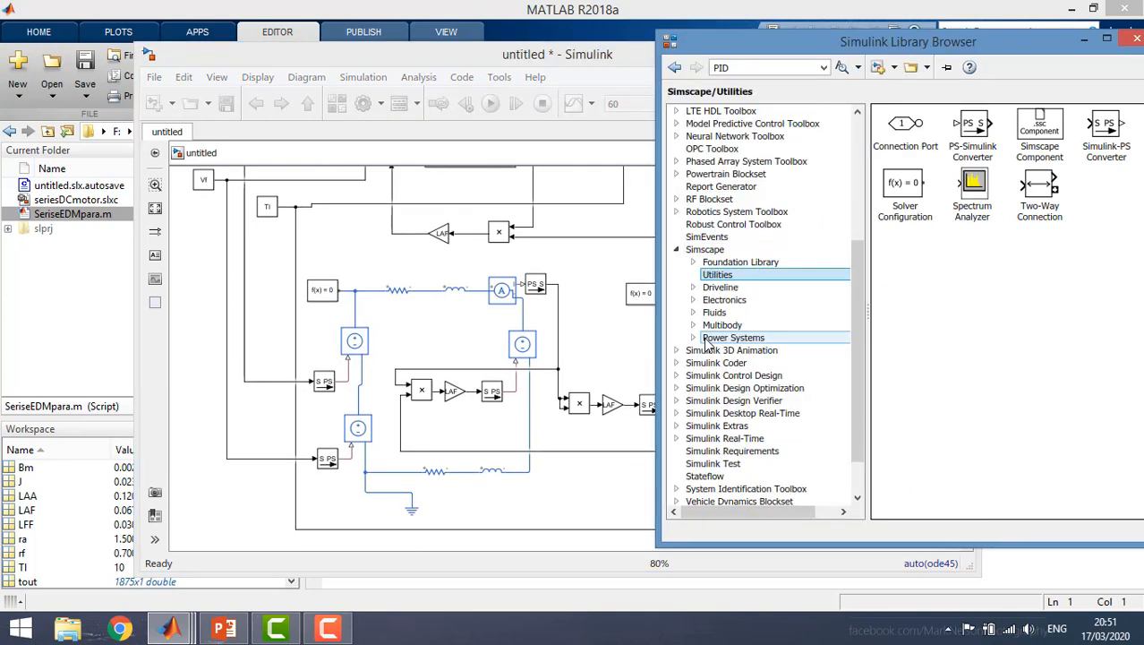
{"action": "left_click", "coordinate": [734, 338]}
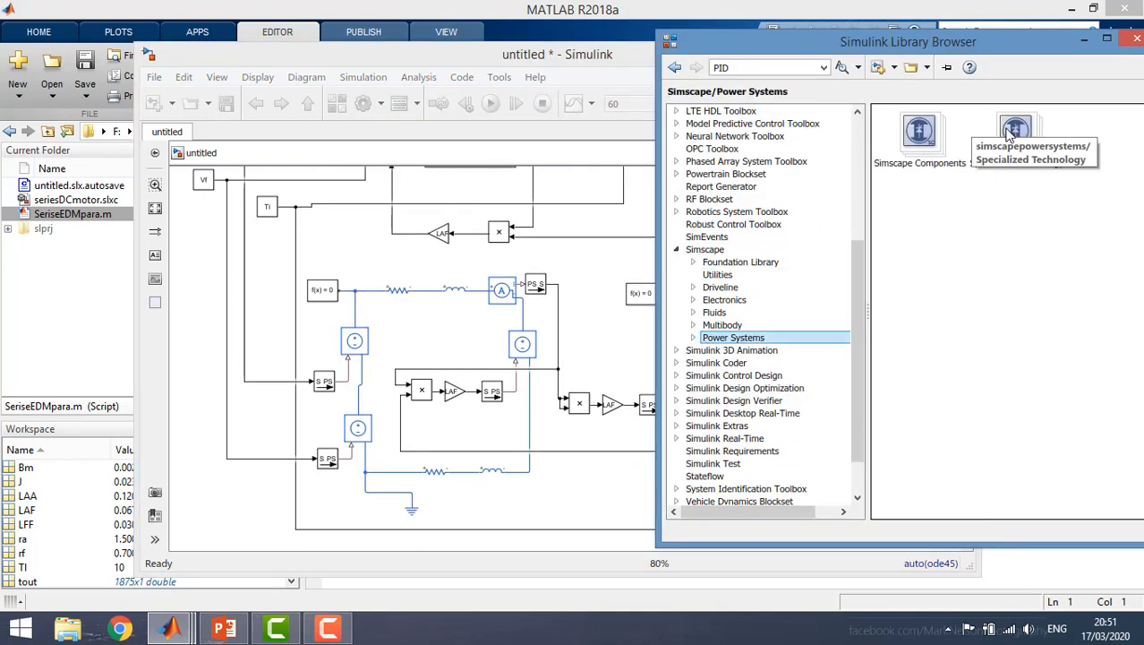
{"action": "double_click", "coordinate": [1012, 133]}
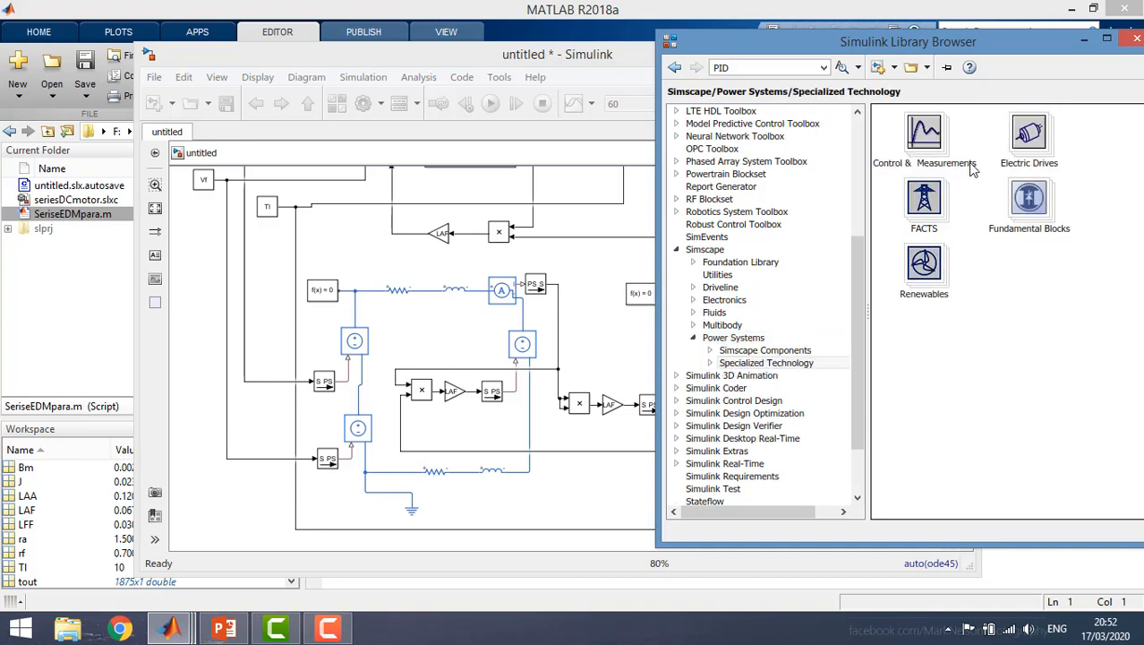
{"action": "left_click", "coordinate": [1019, 210]}
{"action": "double_click", "coordinate": [1019, 211]}
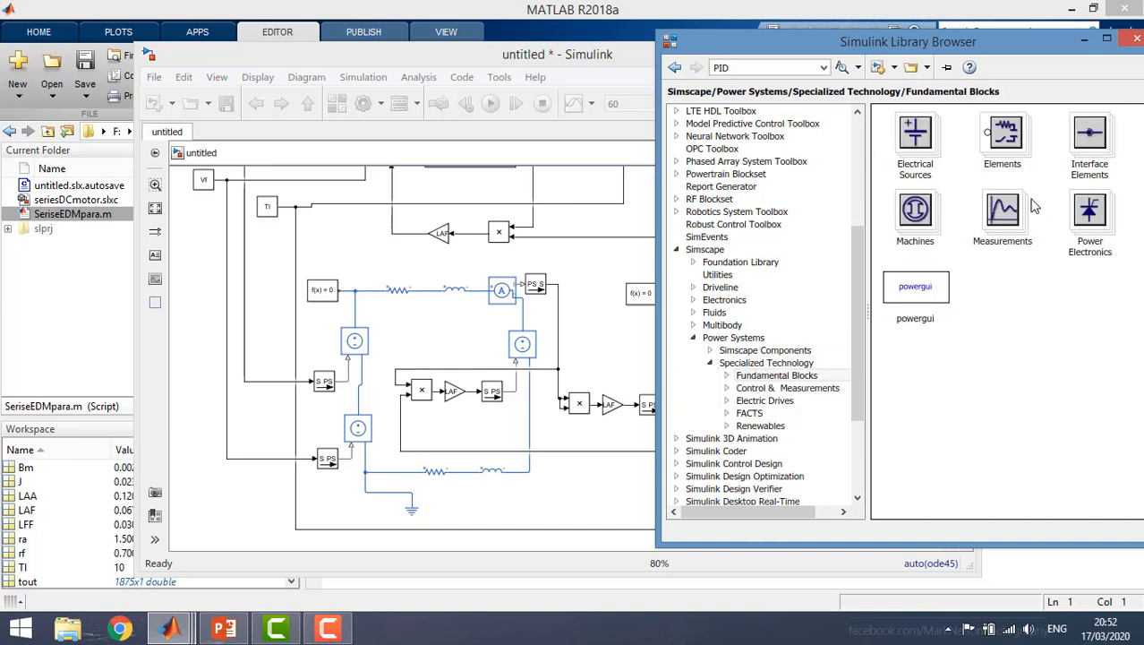
{"action": "double_click", "coordinate": [918, 216]}
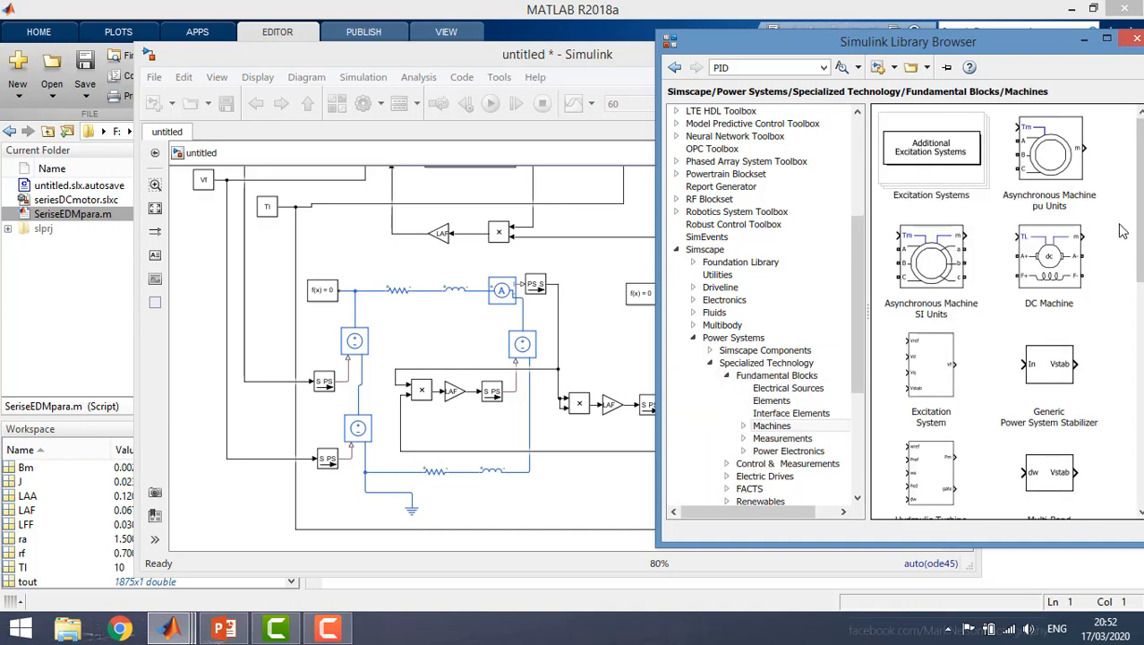
{"action": "left_click", "coordinate": [1041, 273]}
{"action": "left_click_drag", "start_coordinate": [1041, 273], "coordinate": [574, 502]}
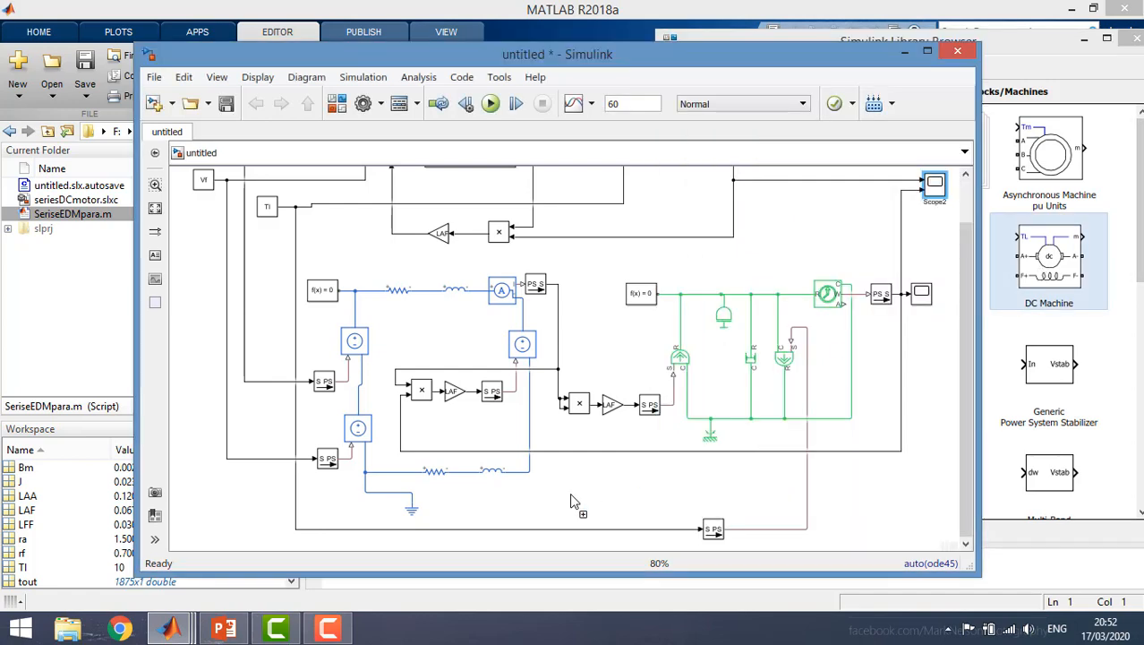
Step: Search the block library for powergui and add the powergui block beside the electrical circuit's lower end
{"action": "left_click", "coordinate": [994, 357]}
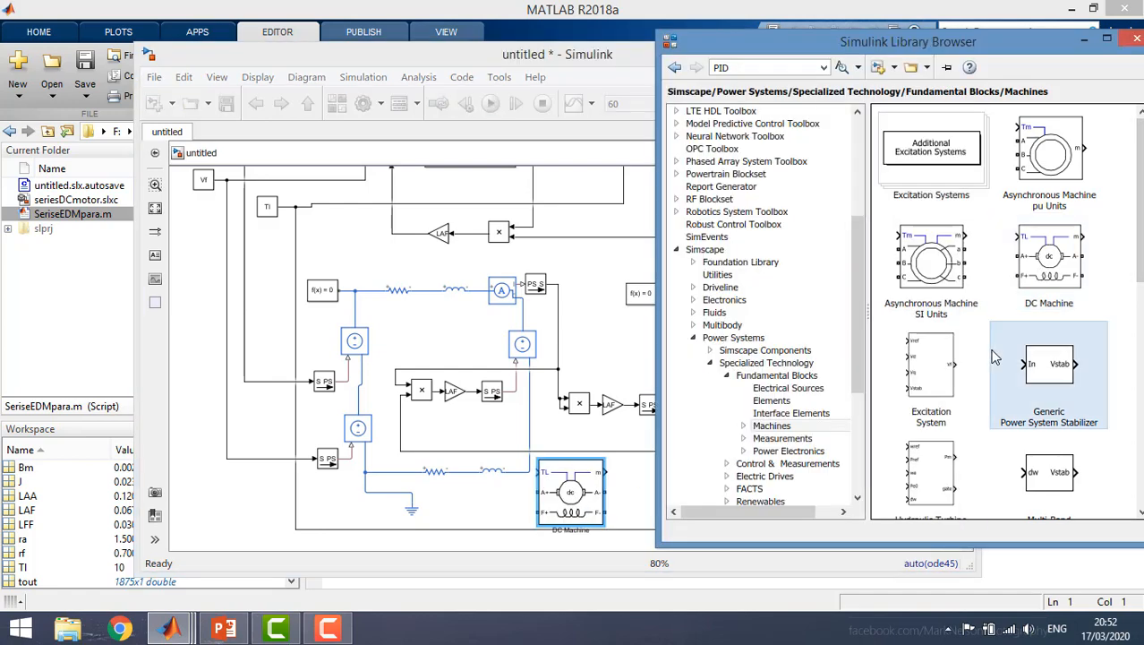
{"action": "scroll", "coordinate": [976, 311], "scroll_direction": "down", "scroll_amount": 5}
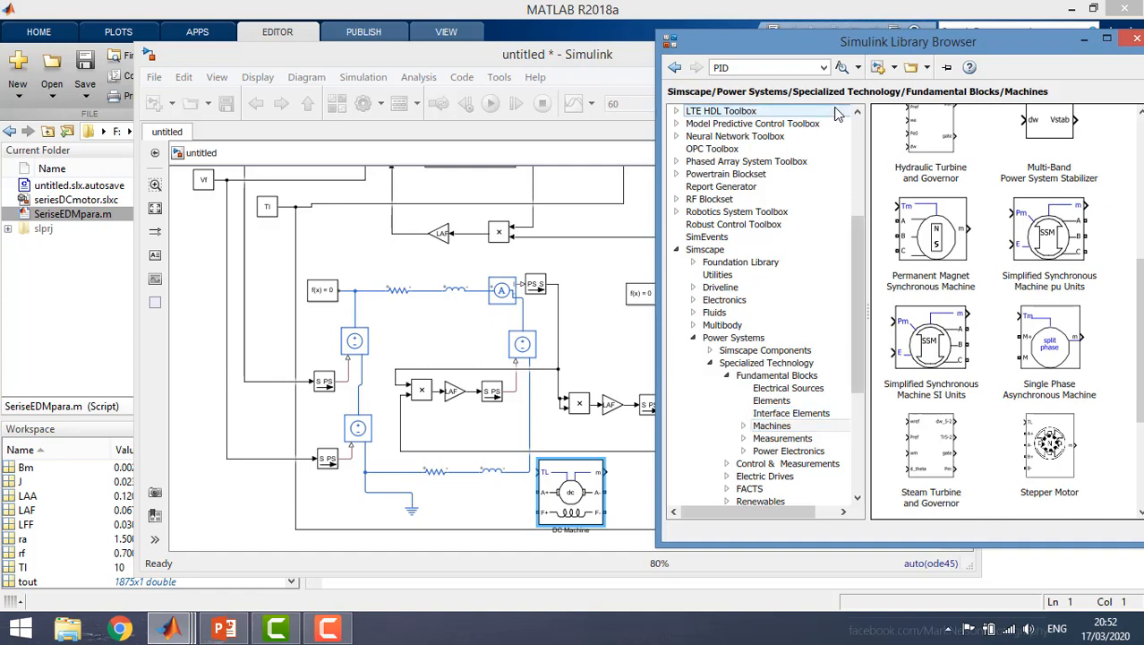
{"action": "left_click_drag", "start_coordinate": [804, 59], "coordinate": [826, 41]}
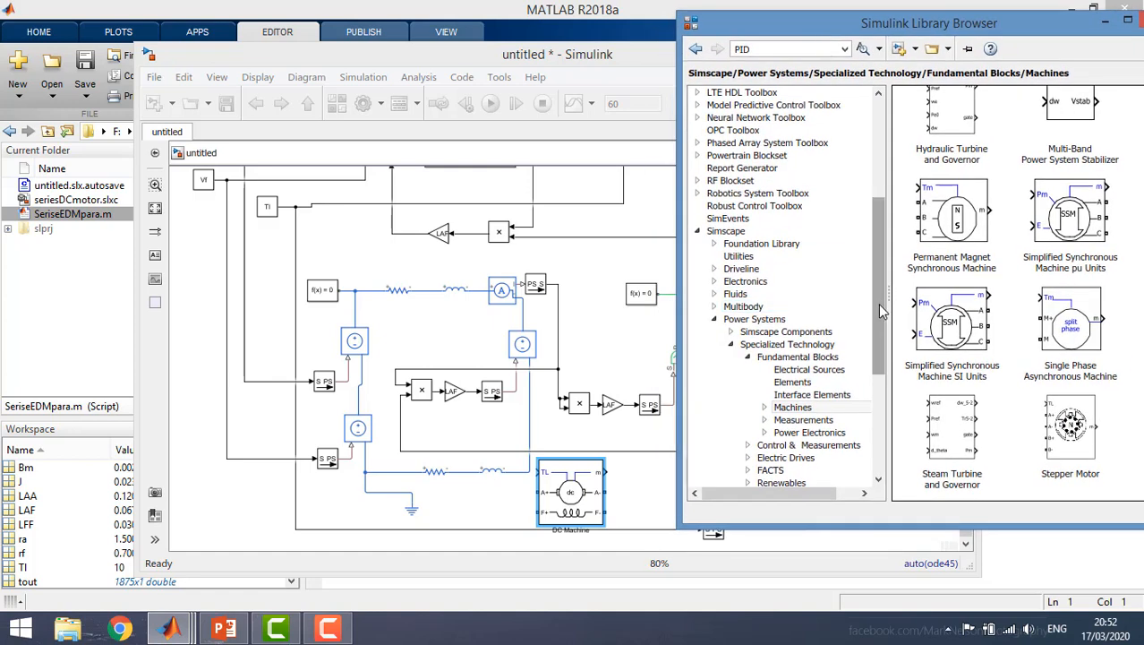
{"action": "left_click_drag", "start_coordinate": [877, 304], "coordinate": [877, 337]}
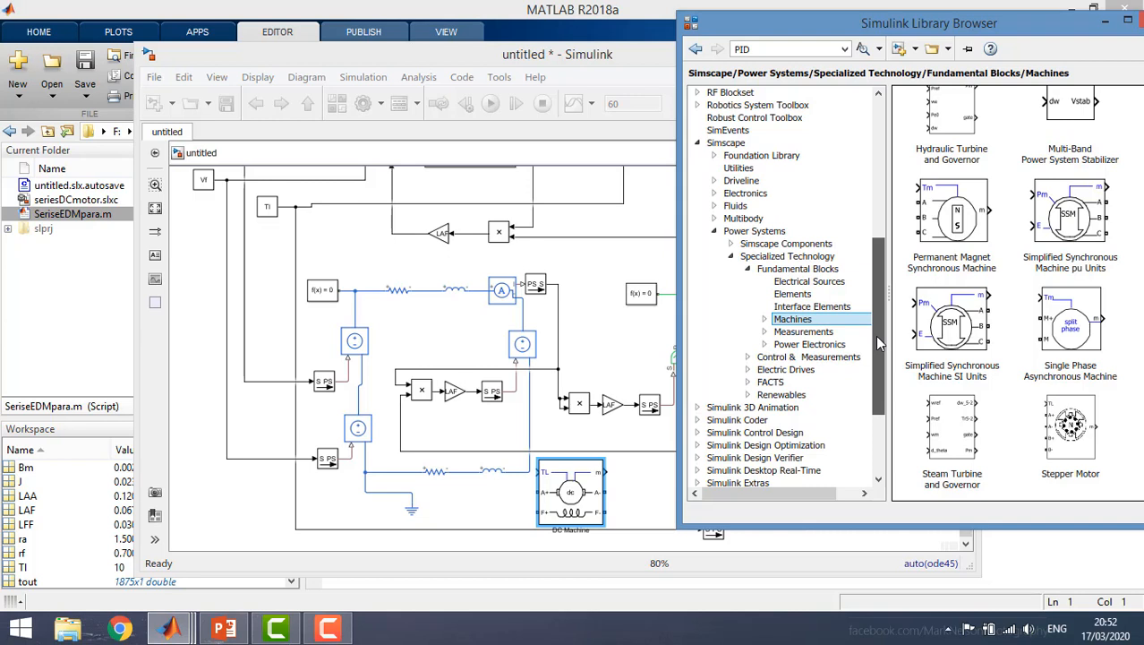
{"action": "left_click_drag", "start_coordinate": [877, 343], "coordinate": [896, 354]}
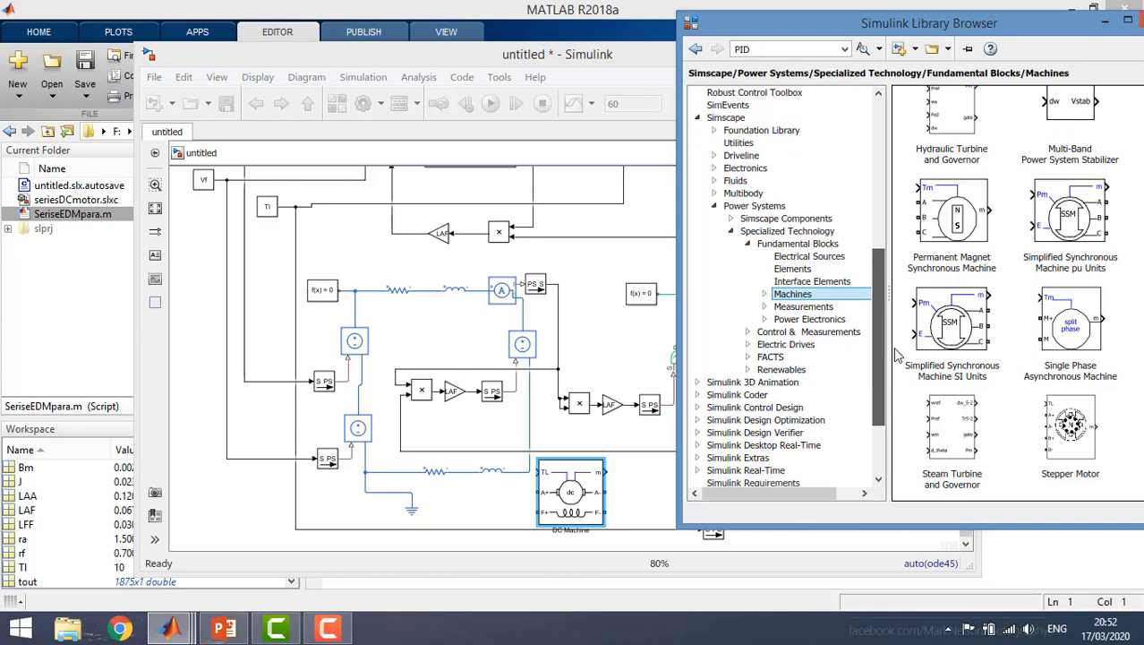
{"action": "left_click", "coordinate": [776, 49]}
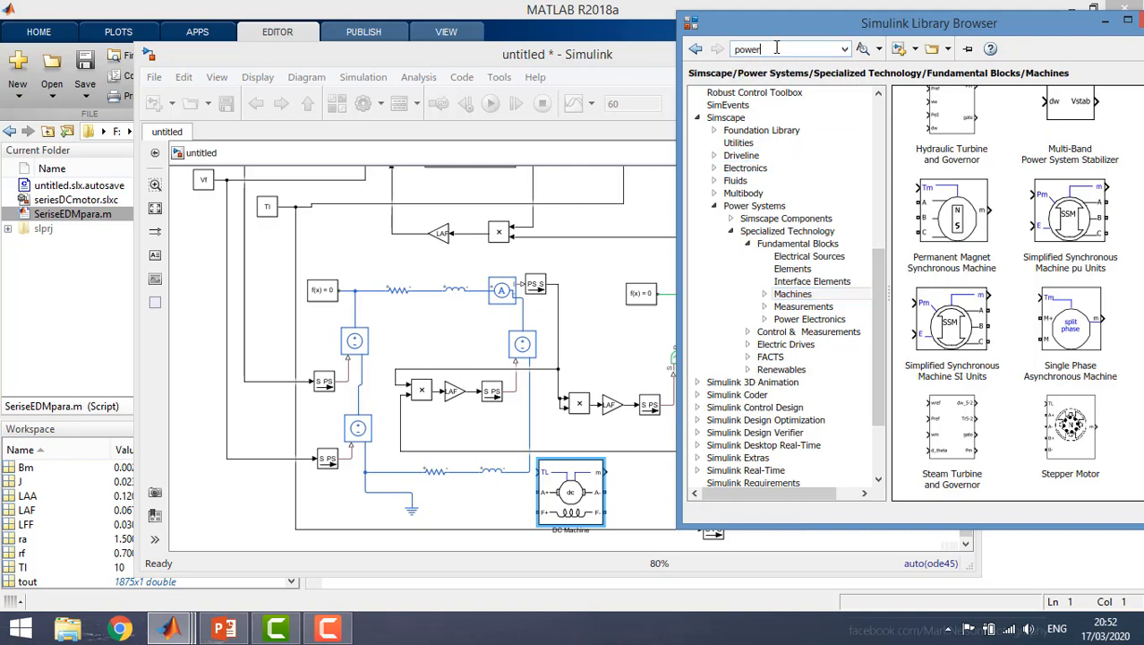
{"action": "key", "text": "Return"}
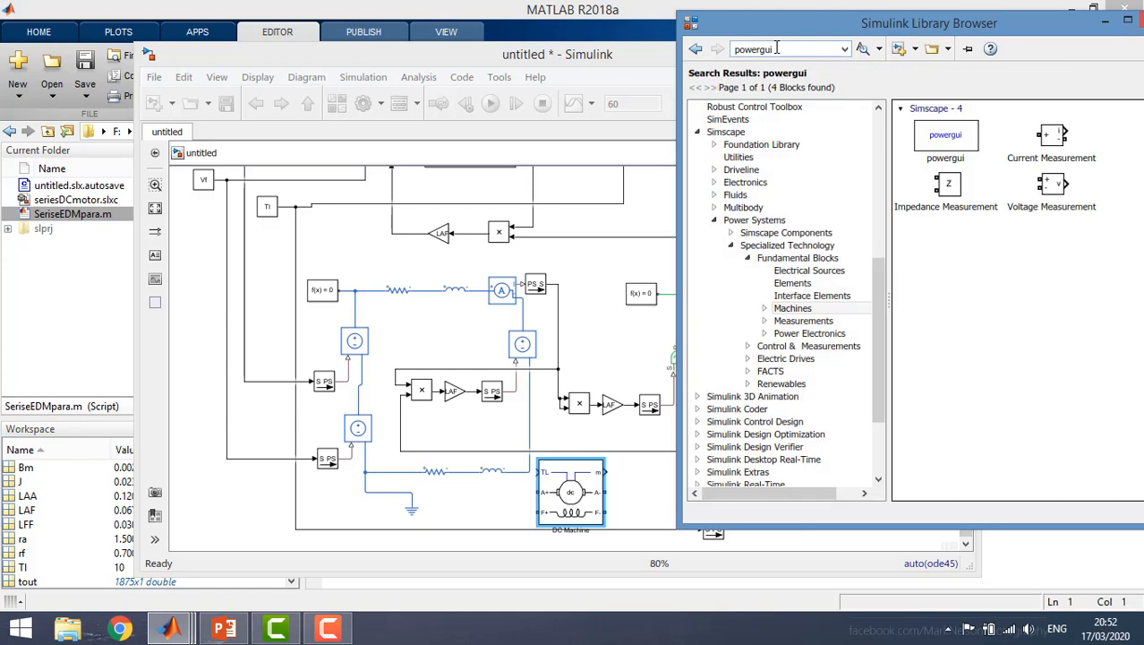
{"action": "left_click_drag", "start_coordinate": [940, 148], "coordinate": [214, 515]}
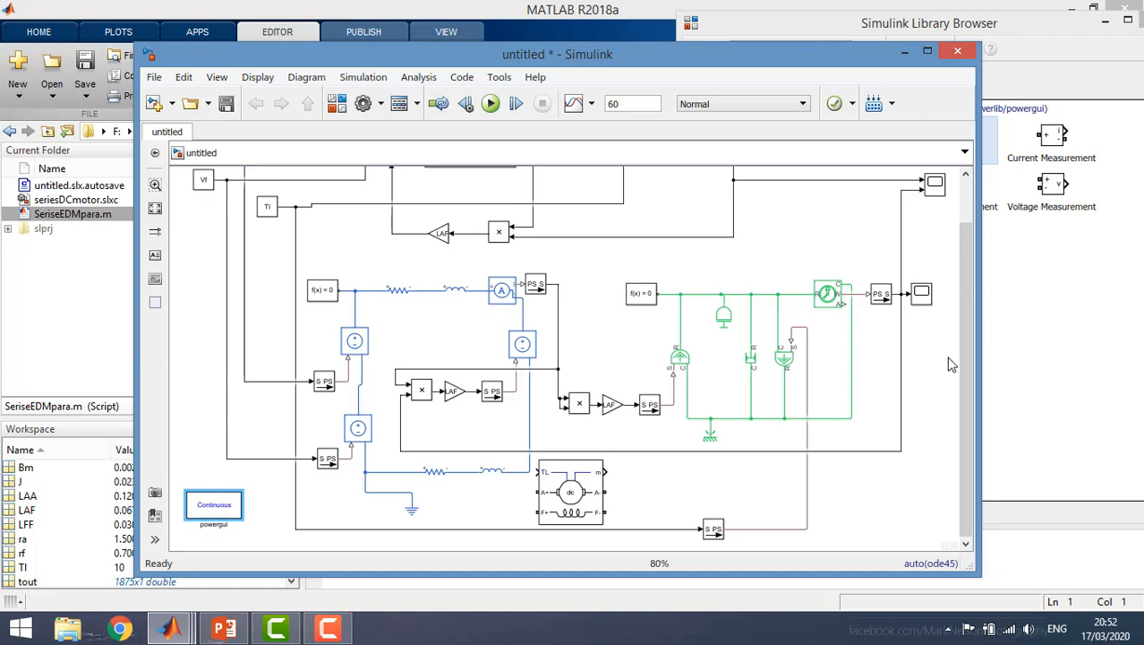
Step: Move the DC Machine and the powergui block into the free area below the physical motor model
{"action": "left_click_drag", "start_coordinate": [552, 511], "coordinate": [417, 573]}
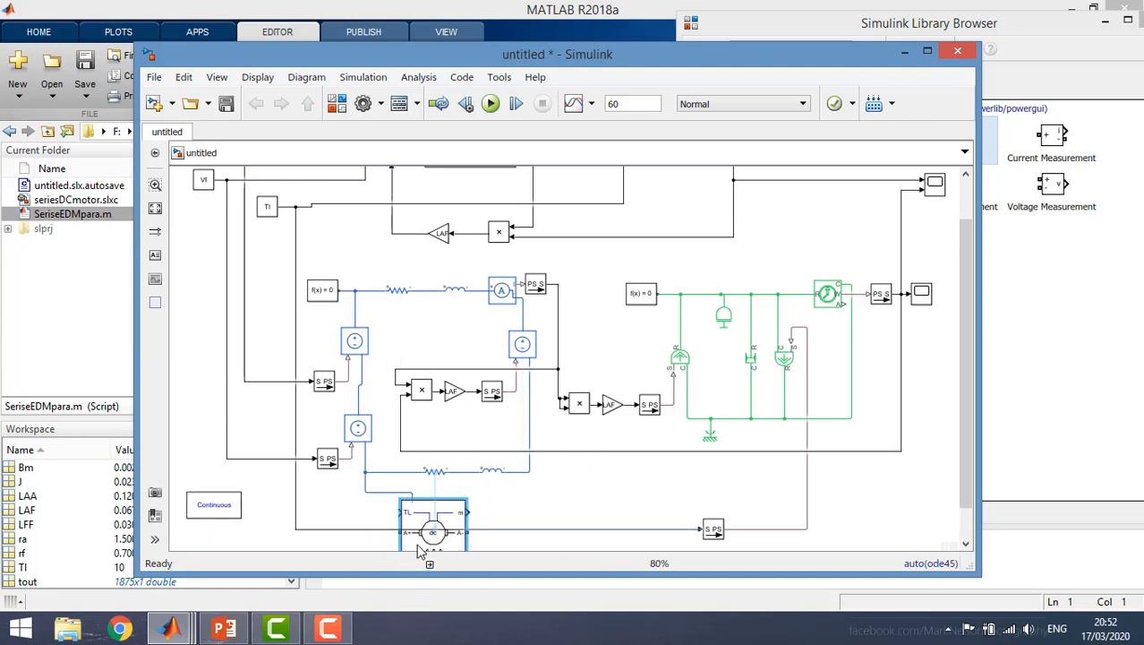
{"action": "key", "text": "Down"}
{"action": "key", "text": "Down"}
{"action": "key", "text": "Down"}
{"action": "key", "text": "Down"}
{"action": "key", "text": "Down"}
{"action": "key", "text": "Down"}
{"action": "key", "text": "Down"}
{"action": "key", "text": "Down"}
{"action": "key", "text": "Down"}
{"action": "key", "text": "Down"}
{"action": "key", "text": "Down"}
{"action": "key", "text": "Down"}
{"action": "key", "text": "Down"}
{"action": "key", "text": "Down"}
{"action": "key", "text": "Down"}
{"action": "key", "text": "Down"}
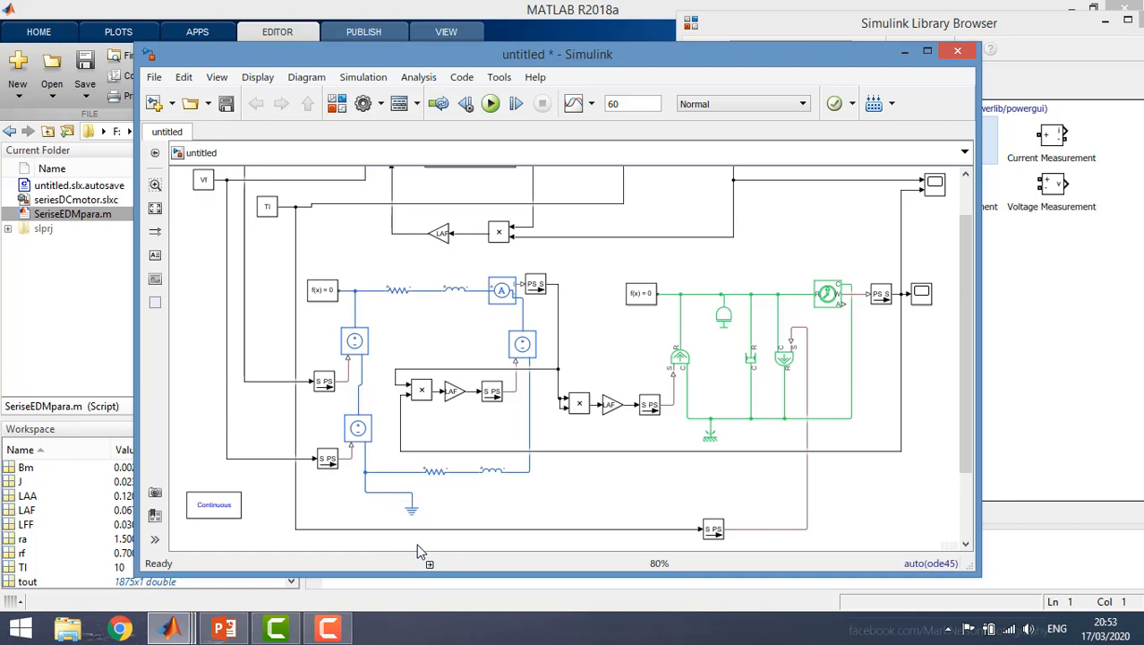
{"action": "left_click_drag", "start_coordinate": [966, 345], "coordinate": [960, 428]}
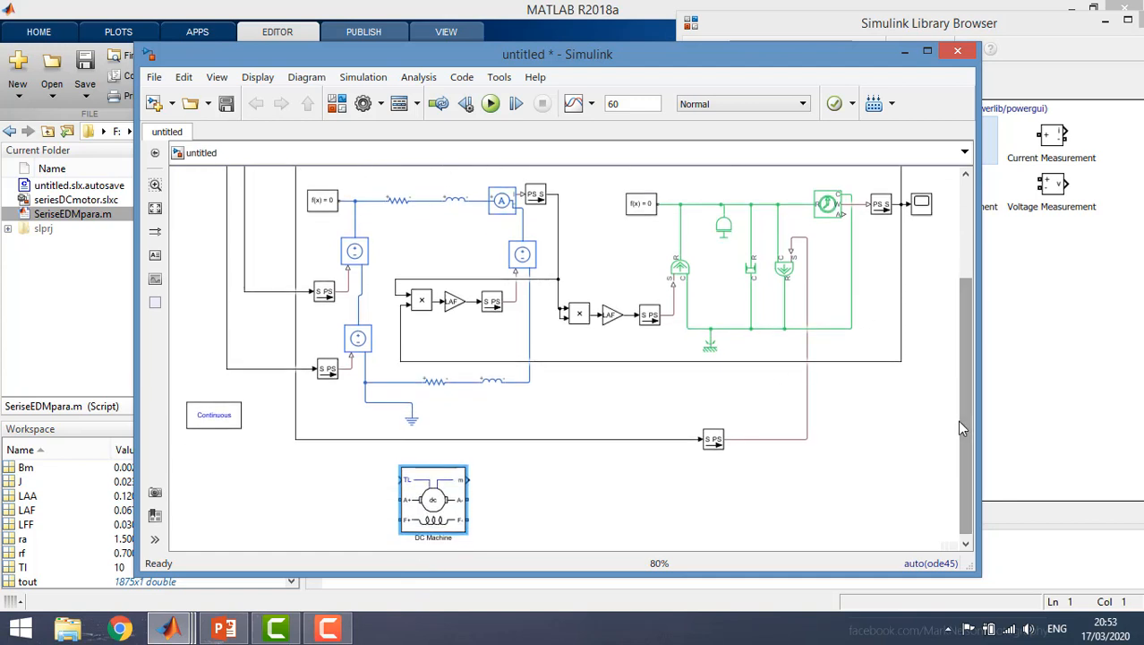
{"action": "left_click_drag", "start_coordinate": [213, 419], "coordinate": [208, 487]}
{"action": "left_click", "coordinate": [588, 514]}
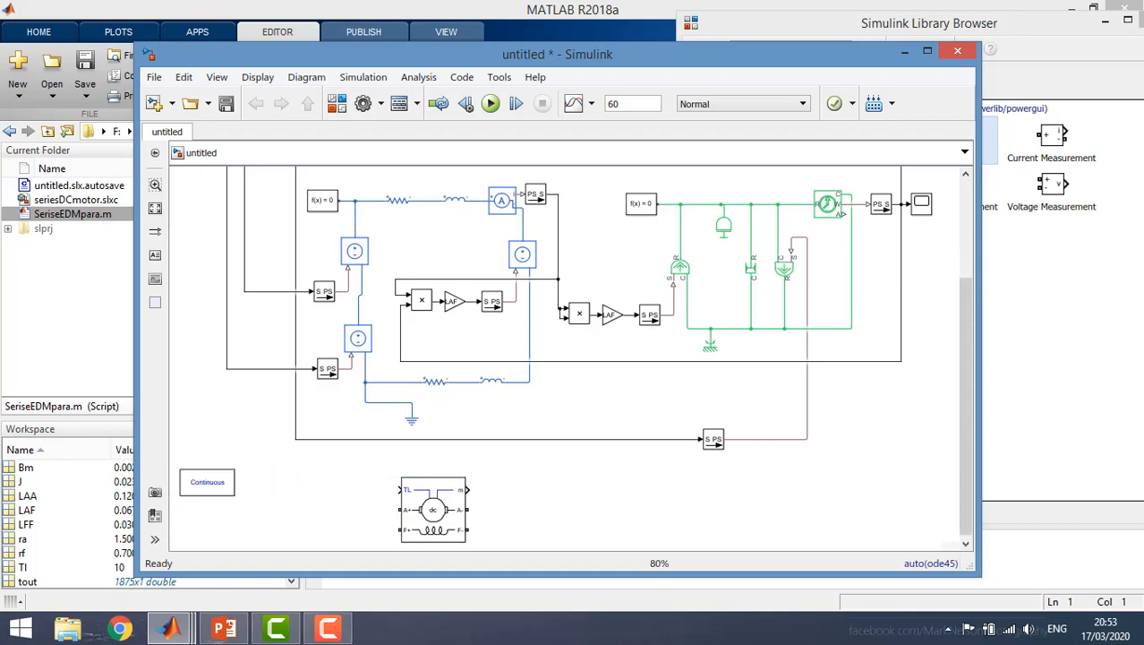
Step: Add two Controlled Voltage Source blocks from the Specialized Technology electrical sources between powergui and the DC Machine
{"action": "left_click", "coordinate": [1049, 238]}
{"action": "left_click", "coordinate": [809, 269]}
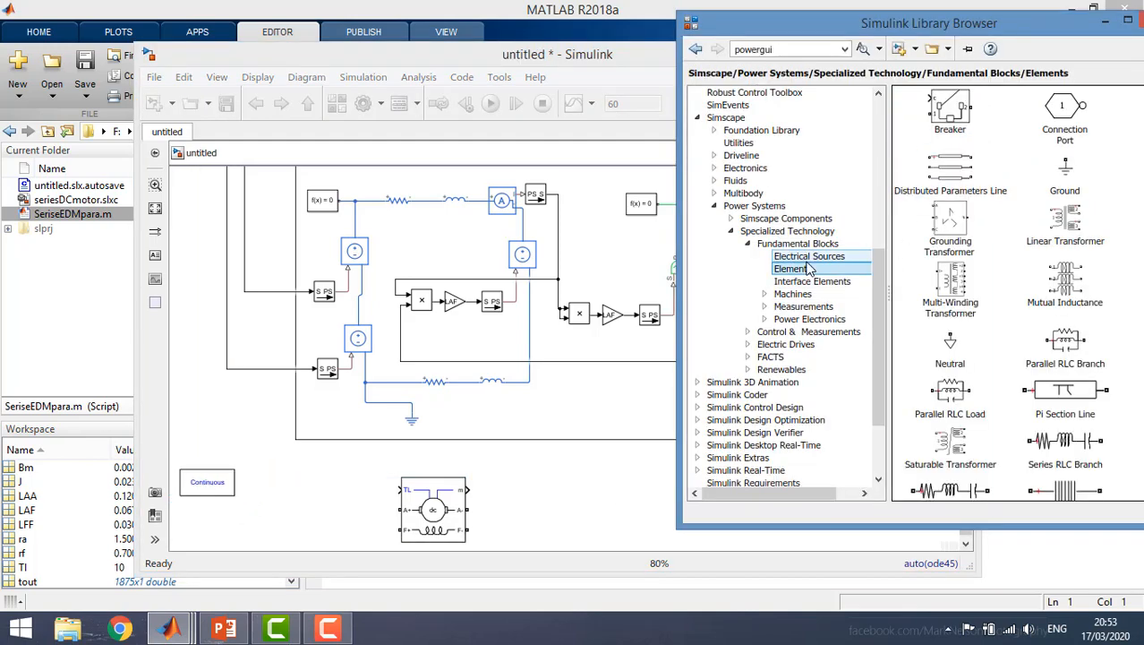
{"action": "left_click", "coordinate": [808, 261]}
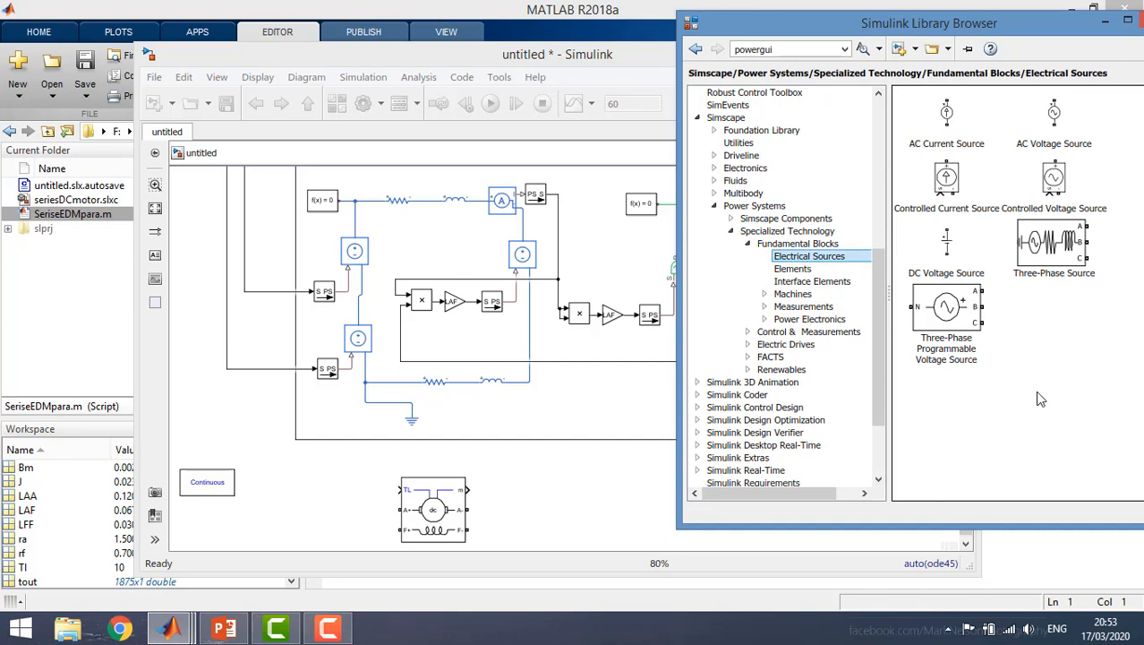
{"action": "left_click", "coordinate": [952, 195]}
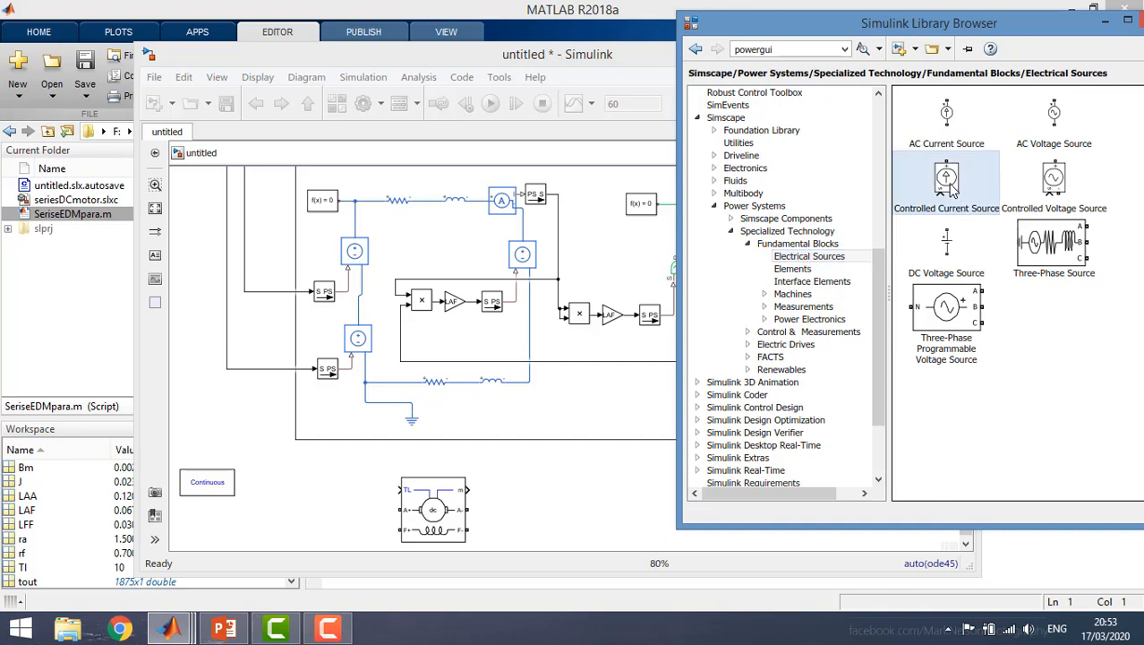
{"action": "left_click", "coordinate": [1057, 197]}
{"action": "left_click_drag", "start_coordinate": [1061, 179], "coordinate": [311, 516]}
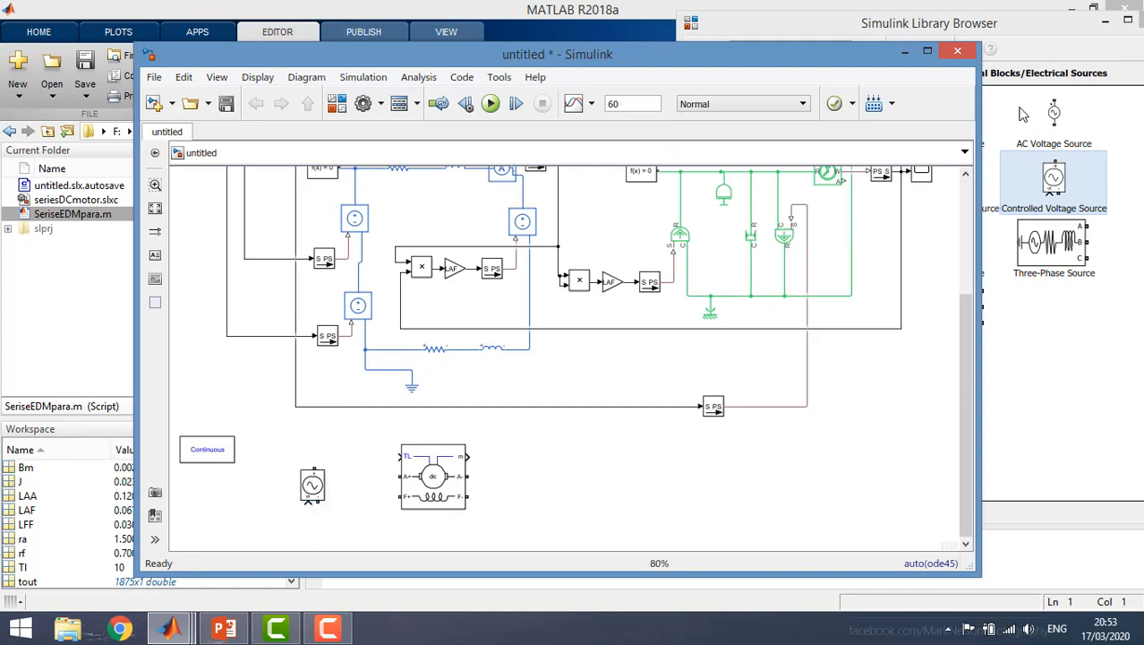
{"action": "left_click_drag", "start_coordinate": [1054, 176], "coordinate": [360, 516]}
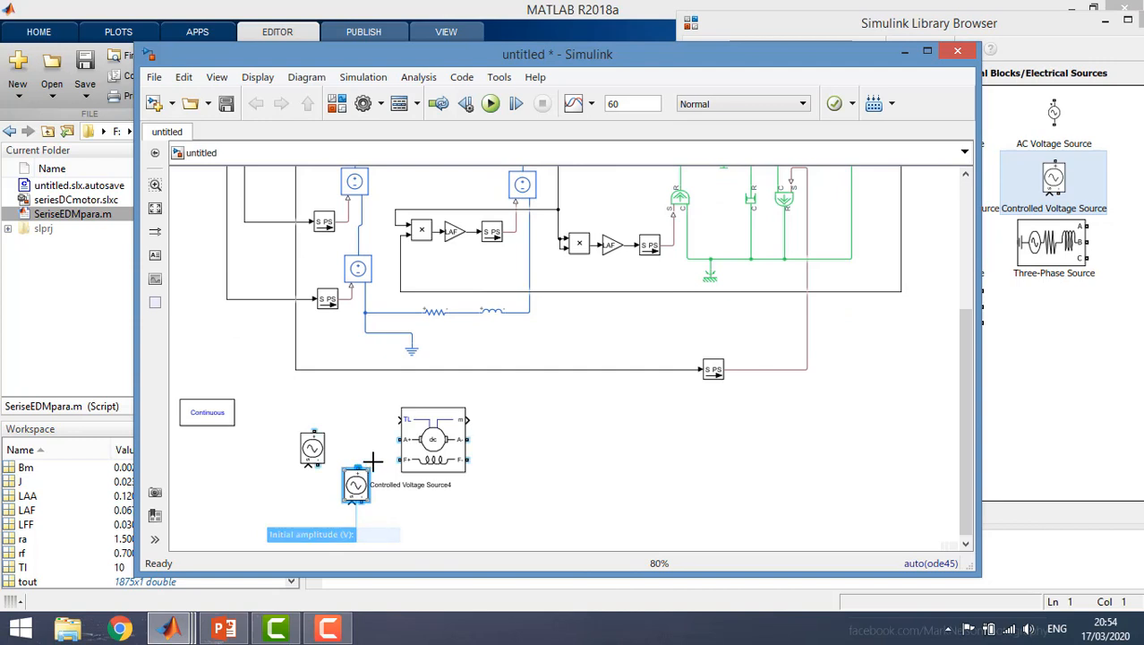
Step: Connect the two controlled voltage sources in series and wire the upper source's positive terminal to the DC Machine's A+ terminal
{"action": "mouse_move", "coordinate": [358, 469]}
{"action": "left_mouse_down"}
{"action": "mouse_move", "coordinate": [395, 461]}
{"action": "mouse_move", "coordinate": [317, 459]}
{"action": "left_mouse_up"}
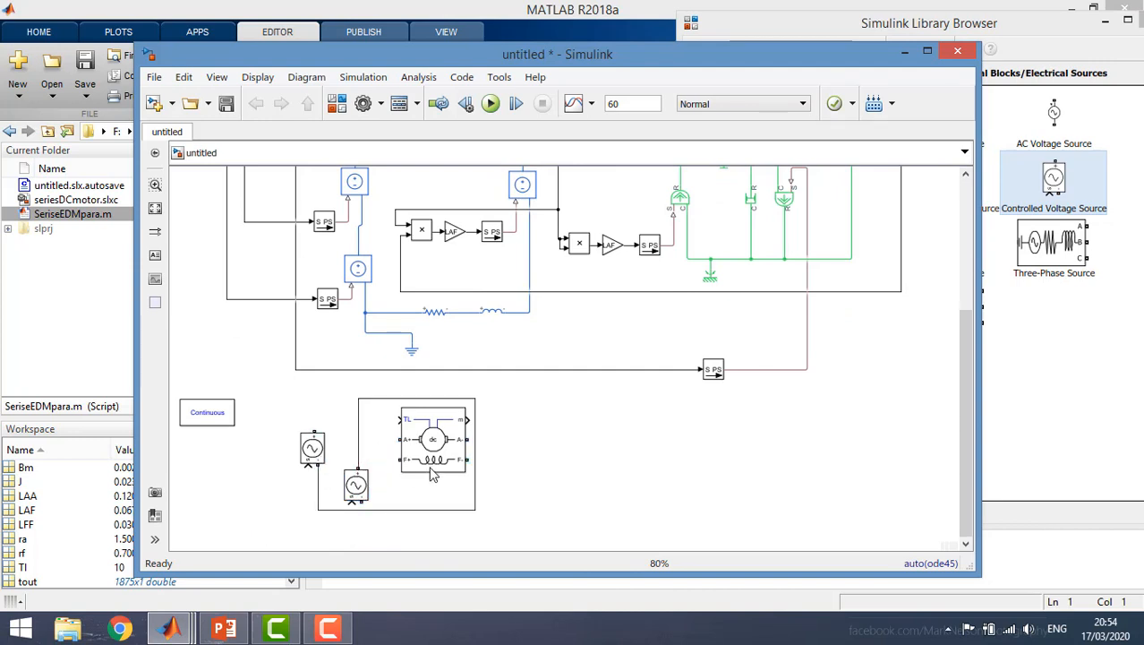
{"action": "mouse_move", "coordinate": [476, 472]}
{"action": "left_mouse_down"}
{"action": "mouse_move", "coordinate": [341, 465]}
{"action": "mouse_move", "coordinate": [318, 423]}
{"action": "mouse_move", "coordinate": [353, 404]}
{"action": "mouse_move", "coordinate": [403, 443]}
{"action": "left_mouse_up"}
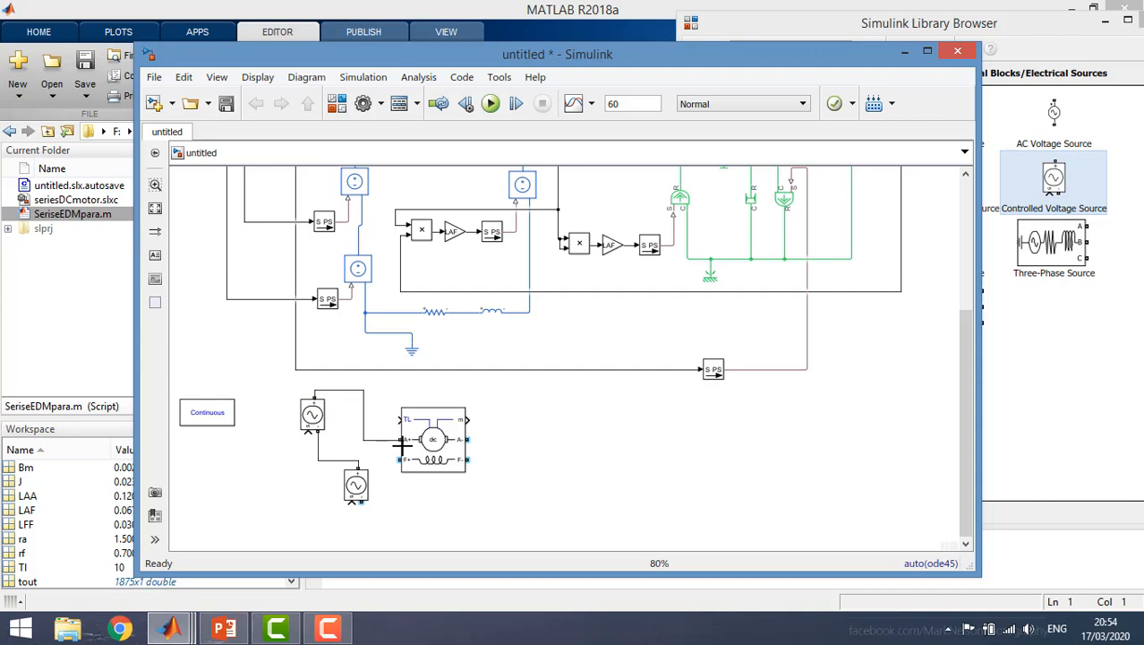
Step: Wire the DC Machine's A- terminal to F+ and its F- terminal to the lower voltage source's negative terminal
{"action": "left_click_drag", "start_coordinate": [467, 439], "coordinate": [394, 462]}
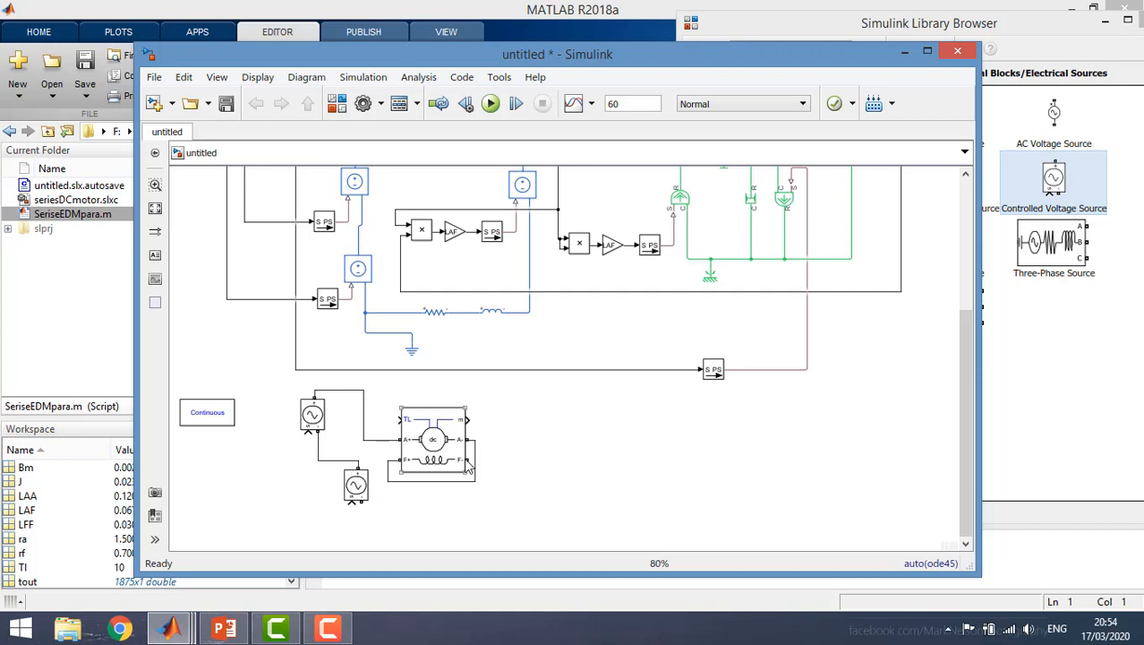
{"action": "left_click_drag", "start_coordinate": [475, 459], "coordinate": [515, 498]}
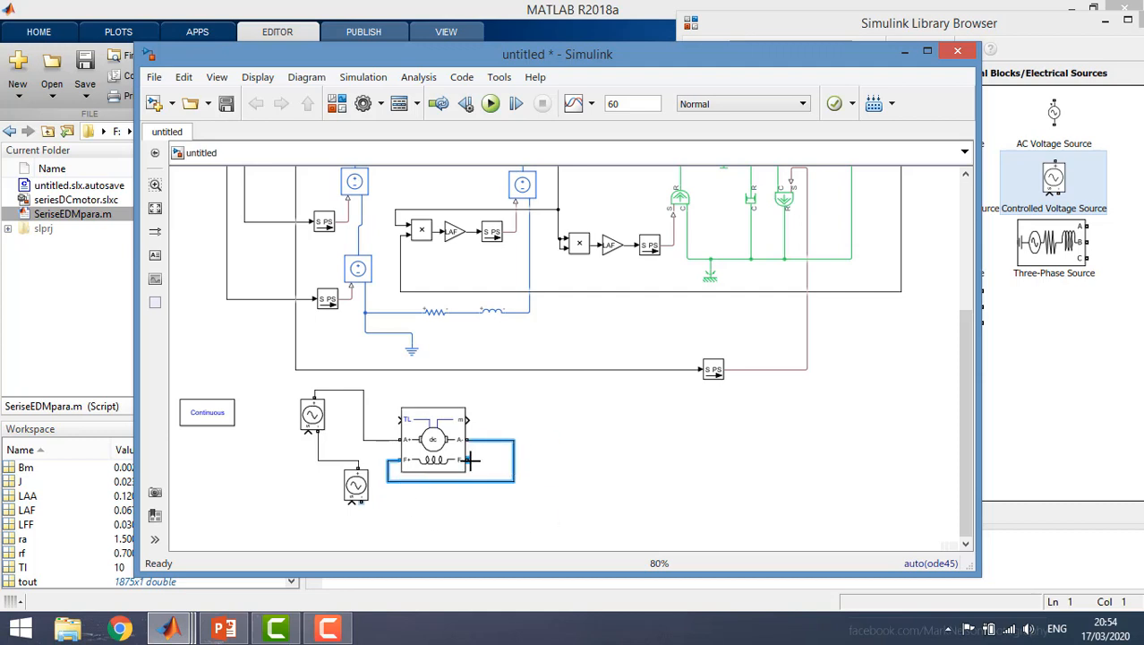
{"action": "left_click_drag", "start_coordinate": [472, 461], "coordinate": [361, 503]}
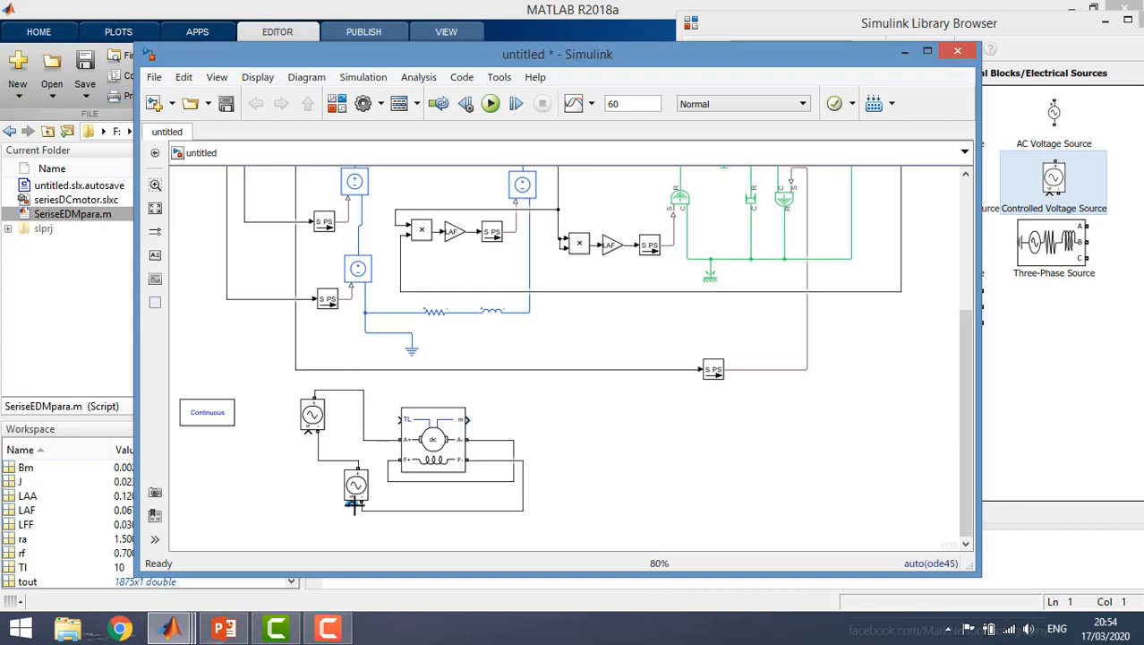
Step: Connect the lower source's control input to the Vf signal and the upper source's to the Va signal, shifting powergui aside and straightening the wires
{"action": "left_click_drag", "start_coordinate": [354, 505], "coordinate": [236, 301]}
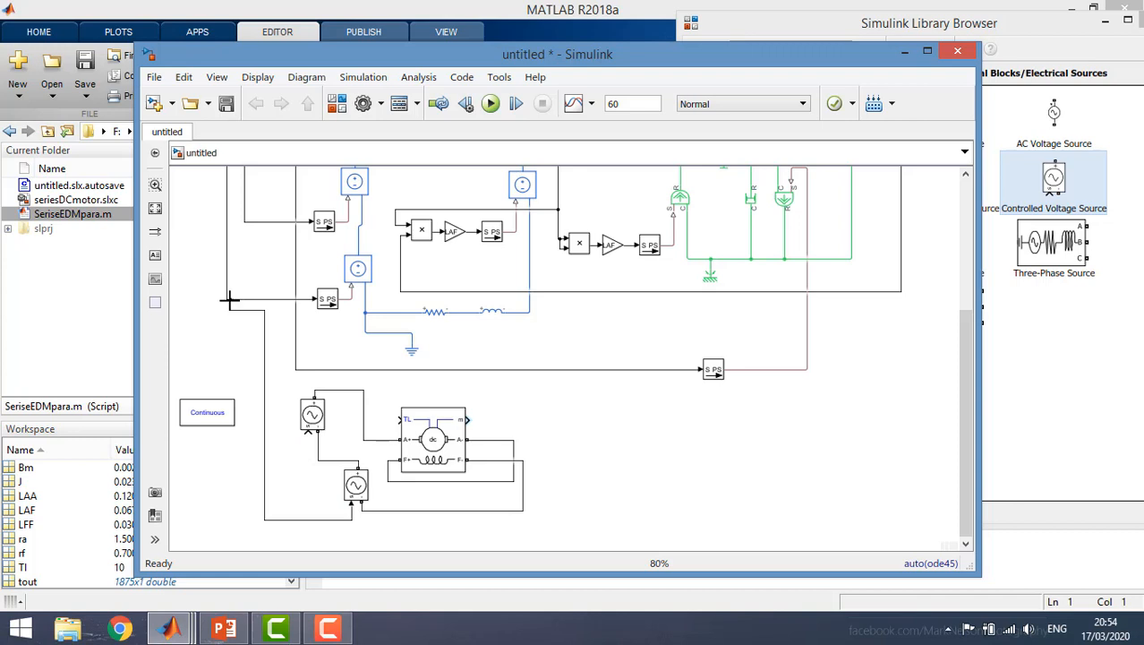
{"action": "left_click_drag", "start_coordinate": [213, 422], "coordinate": [198, 421]}
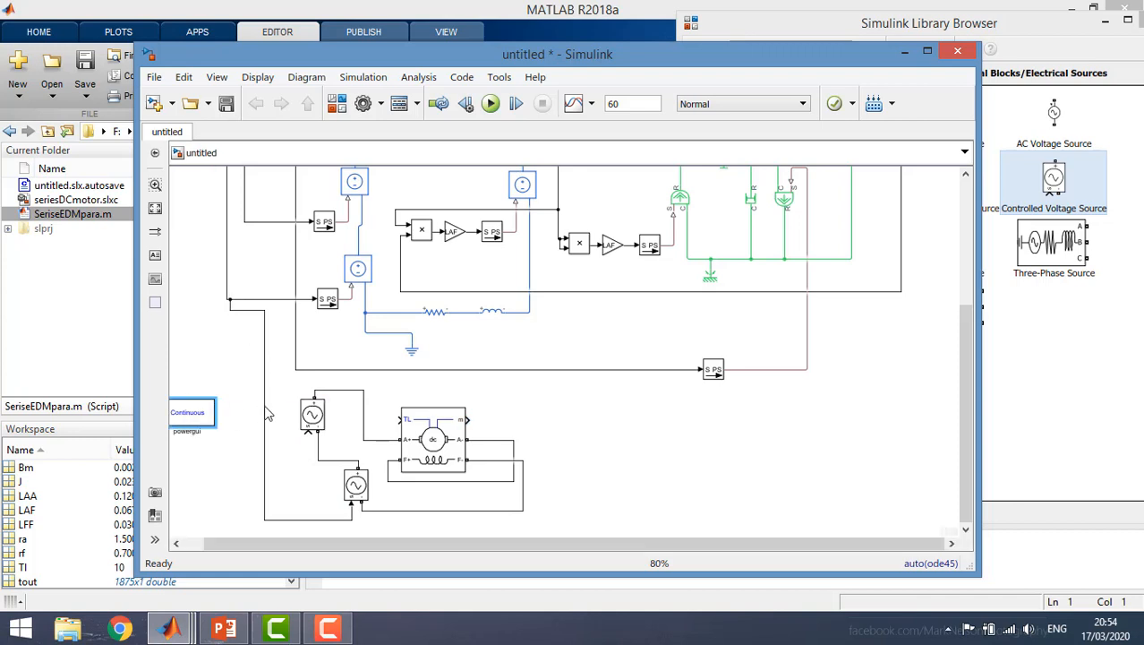
{"action": "left_click_drag", "start_coordinate": [266, 414], "coordinate": [231, 416]}
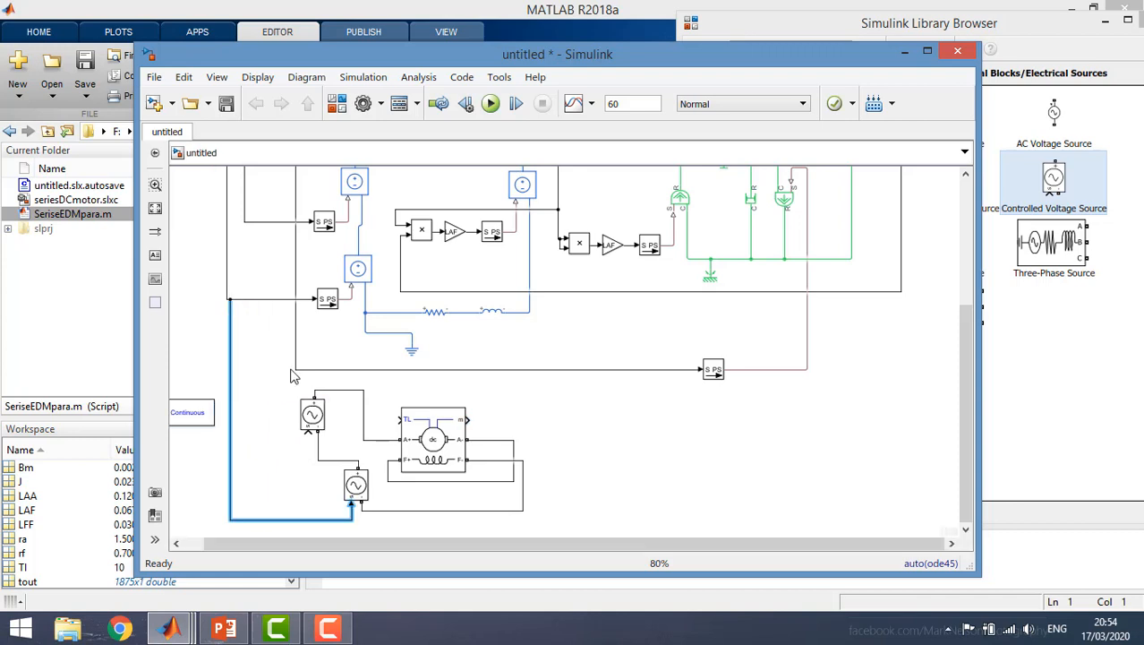
{"action": "left_click_drag", "start_coordinate": [309, 435], "coordinate": [251, 222]}
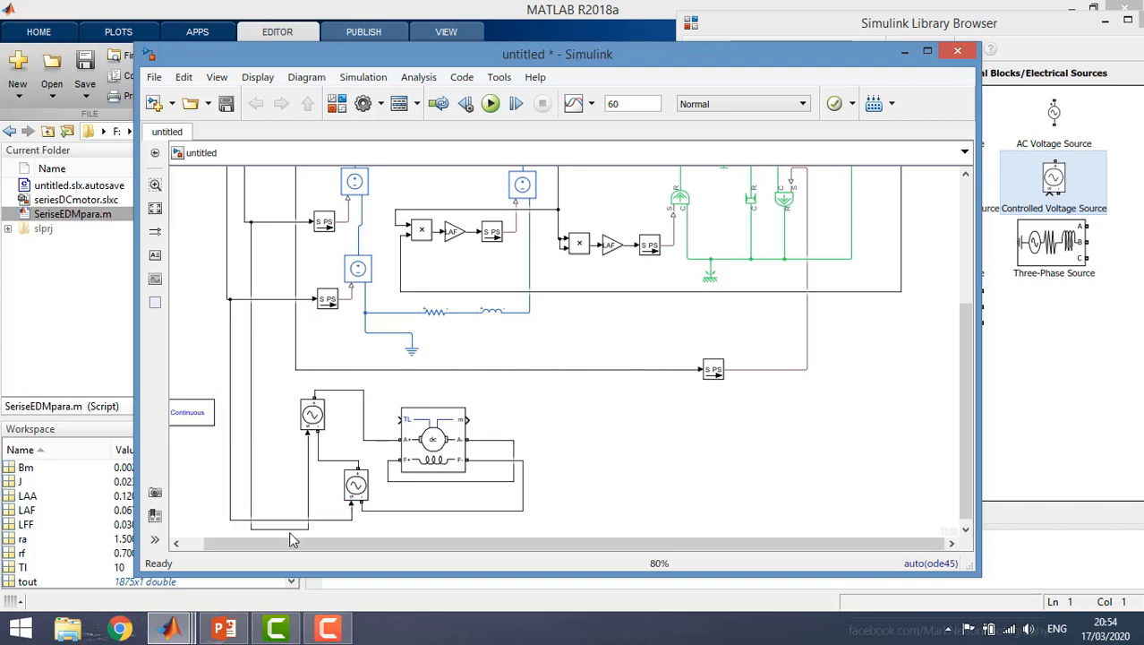
{"action": "left_click_drag", "start_coordinate": [290, 530], "coordinate": [273, 449]}
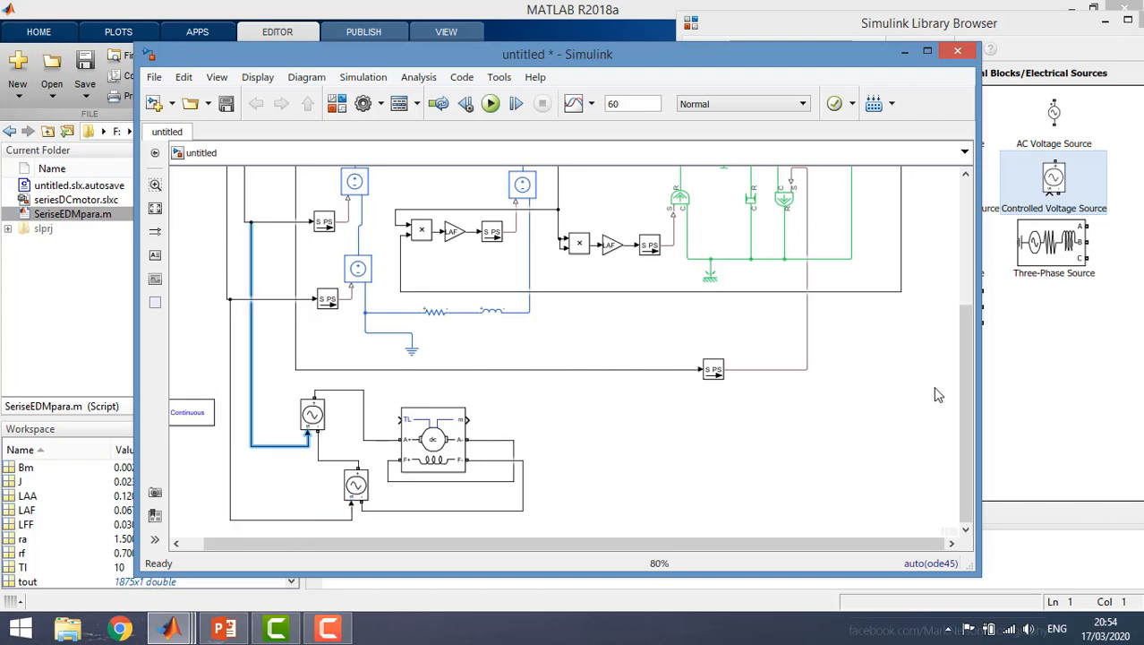
Step: Branch the load torque signal Tl to the DC Machine's TL input
{"action": "left_click_drag", "start_coordinate": [964, 405], "coordinate": [941, 285]}
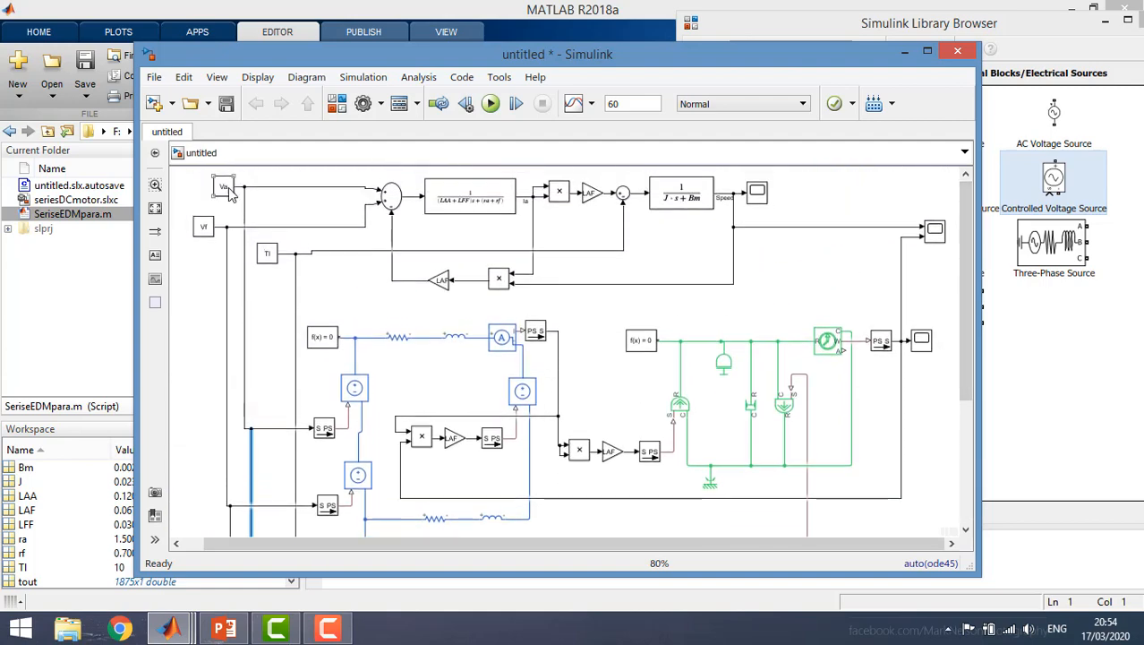
{"action": "left_click_drag", "start_coordinate": [971, 267], "coordinate": [961, 355]}
{"action": "left_click_drag", "start_coordinate": [399, 481], "coordinate": [365, 425]}
Step: Reposition the two controlled voltage sources closer together beside the DC Machine
{"action": "left_click", "coordinate": [307, 477]}
{"action": "left_click_drag", "start_coordinate": [307, 477], "coordinate": [312, 490]}
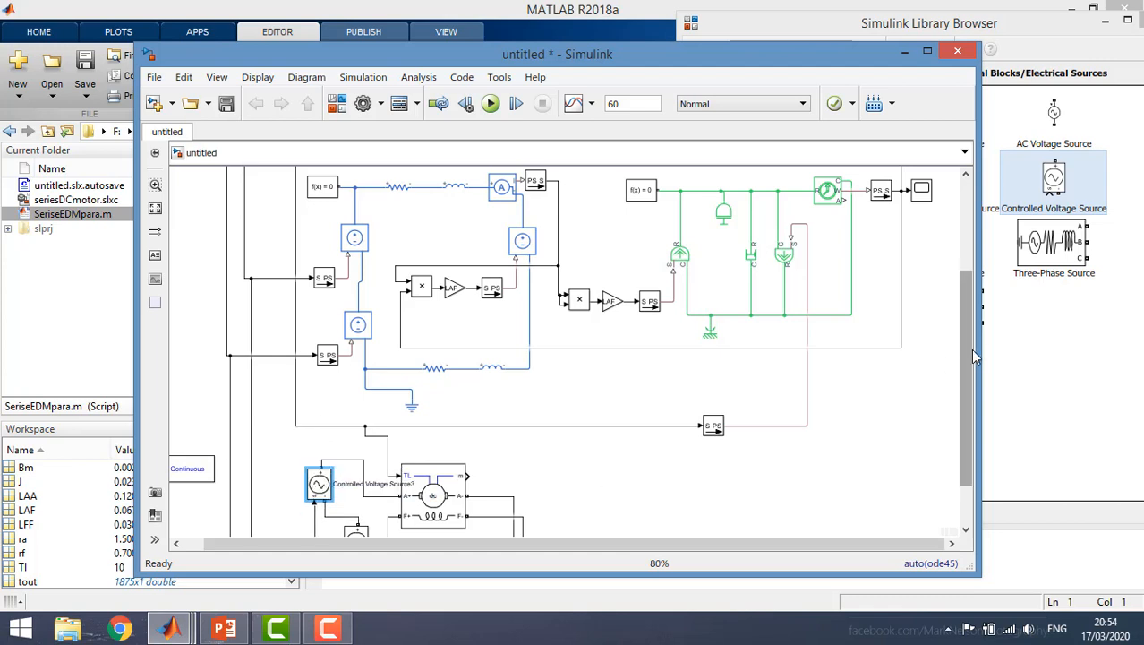
{"action": "left_click_drag", "start_coordinate": [968, 348], "coordinate": [960, 391]}
{"action": "left_click_drag", "start_coordinate": [360, 476], "coordinate": [351, 485]}
{"action": "left_click_drag", "start_coordinate": [317, 430], "coordinate": [317, 449]}
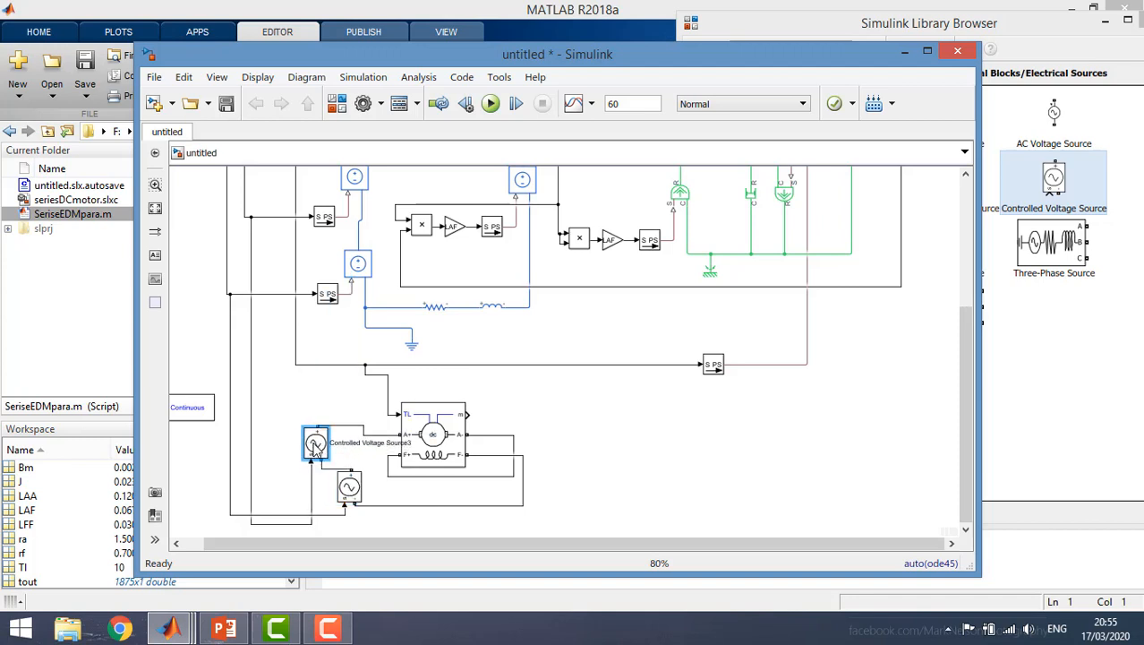
{"action": "left_click_drag", "start_coordinate": [350, 486], "coordinate": [339, 486]}
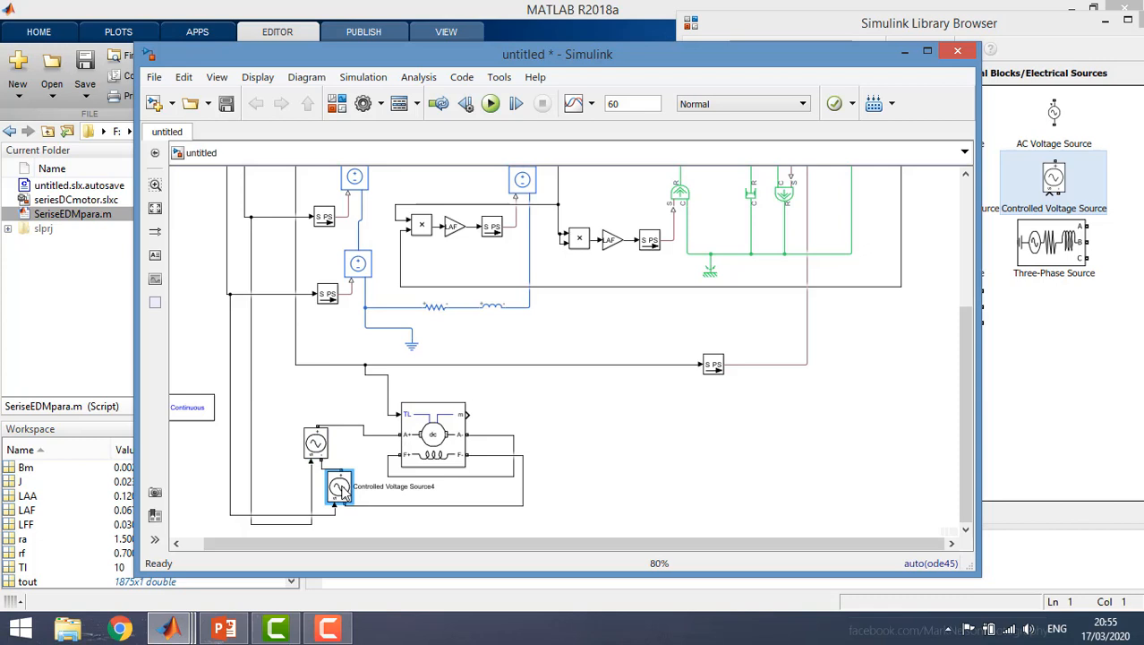
{"action": "left_click", "coordinate": [432, 530]}
Step: Search the block library for demux, add the Simulink Demux block and wire it to the DC Machine's output m
{"action": "left_click", "coordinate": [1034, 358]}
{"action": "left_click", "coordinate": [780, 49]}
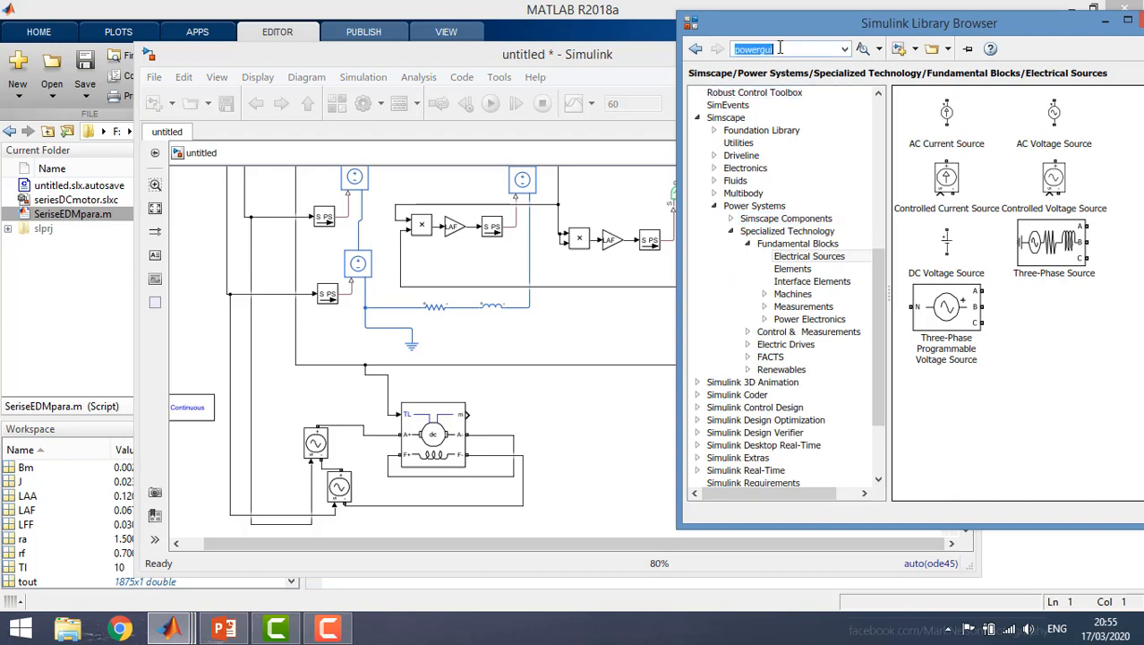
{"action": "type", "text": "dc"}
{"action": "key", "text": "Return"}
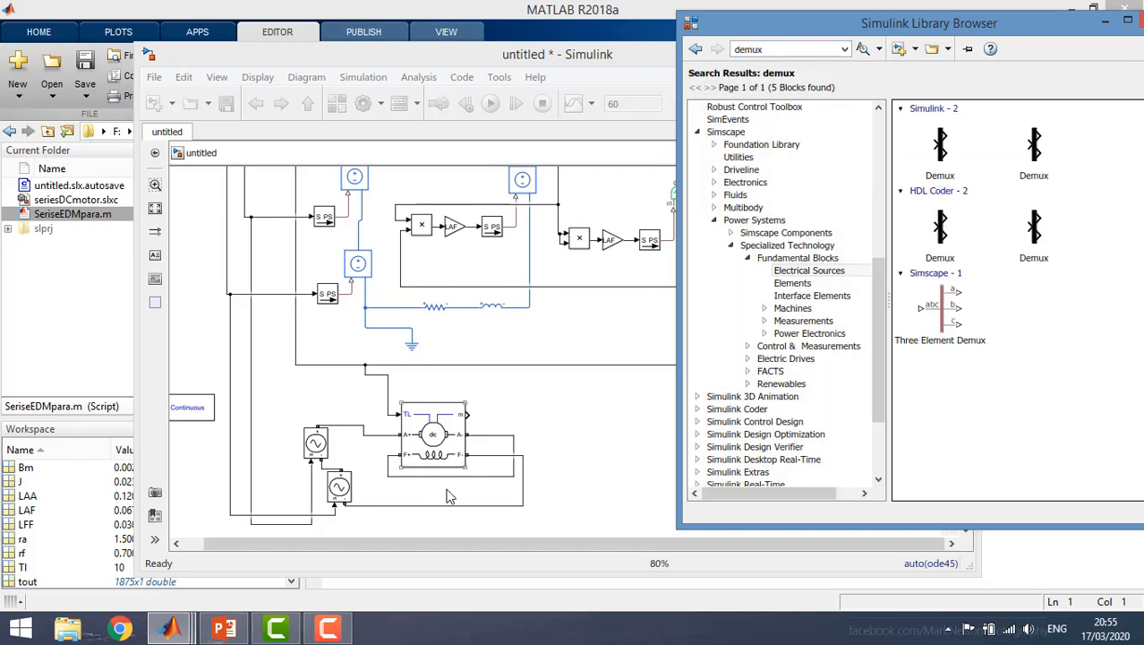
{"action": "double_click", "coordinate": [458, 424]}
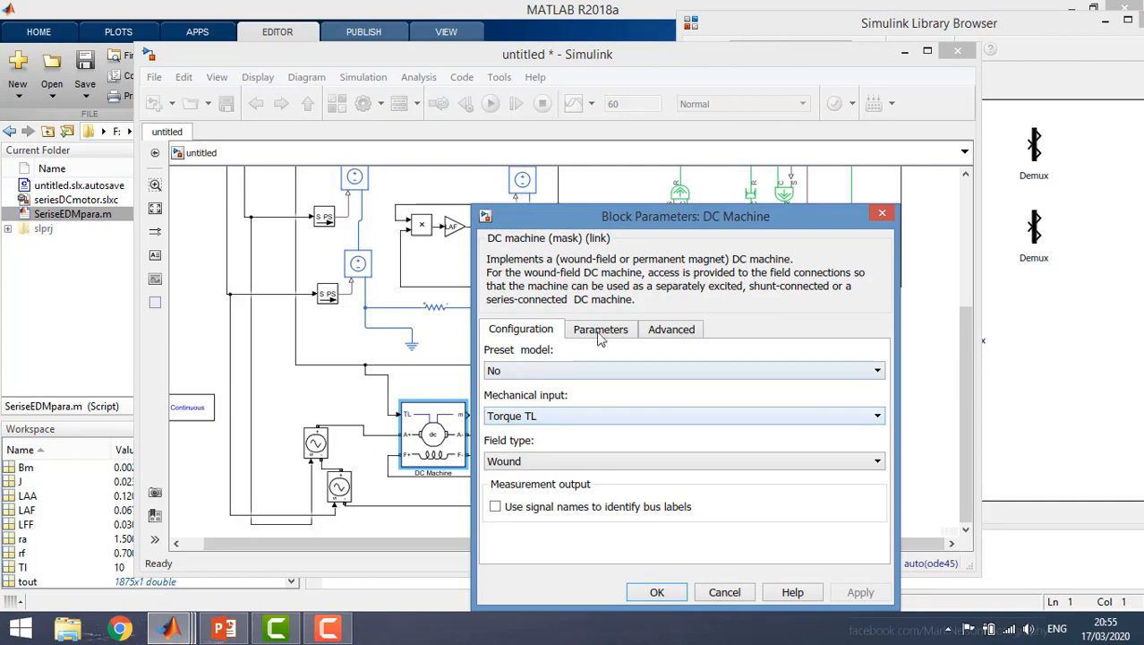
{"action": "left_click", "coordinate": [882, 212]}
{"action": "left_click", "coordinate": [1059, 224]}
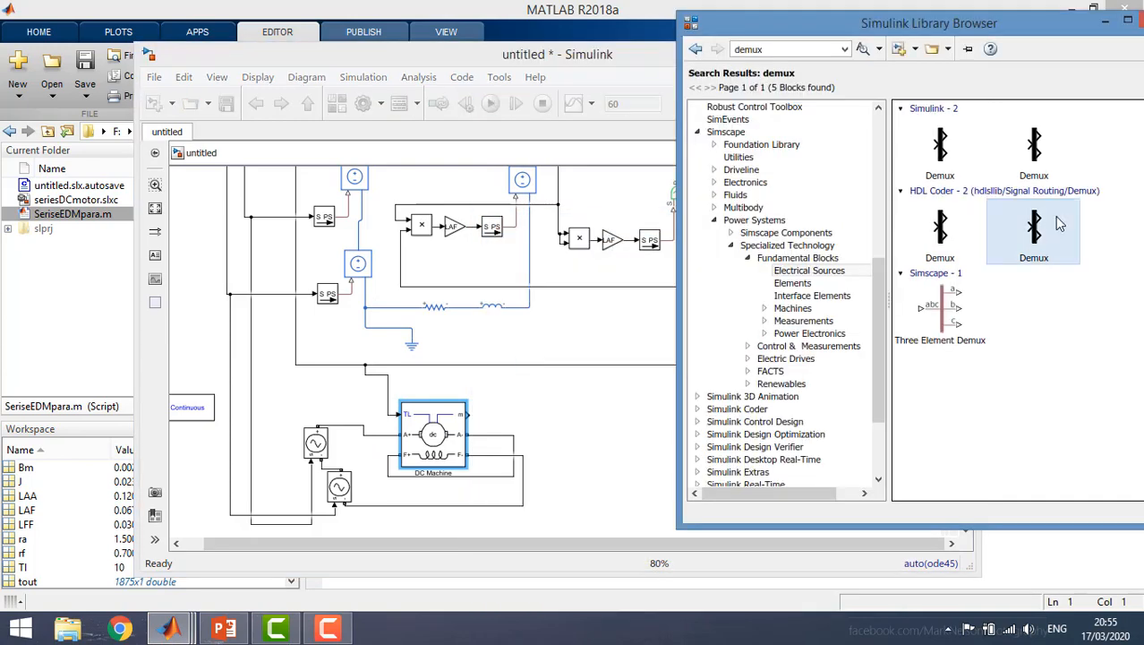
{"action": "left_click", "coordinate": [1037, 152]}
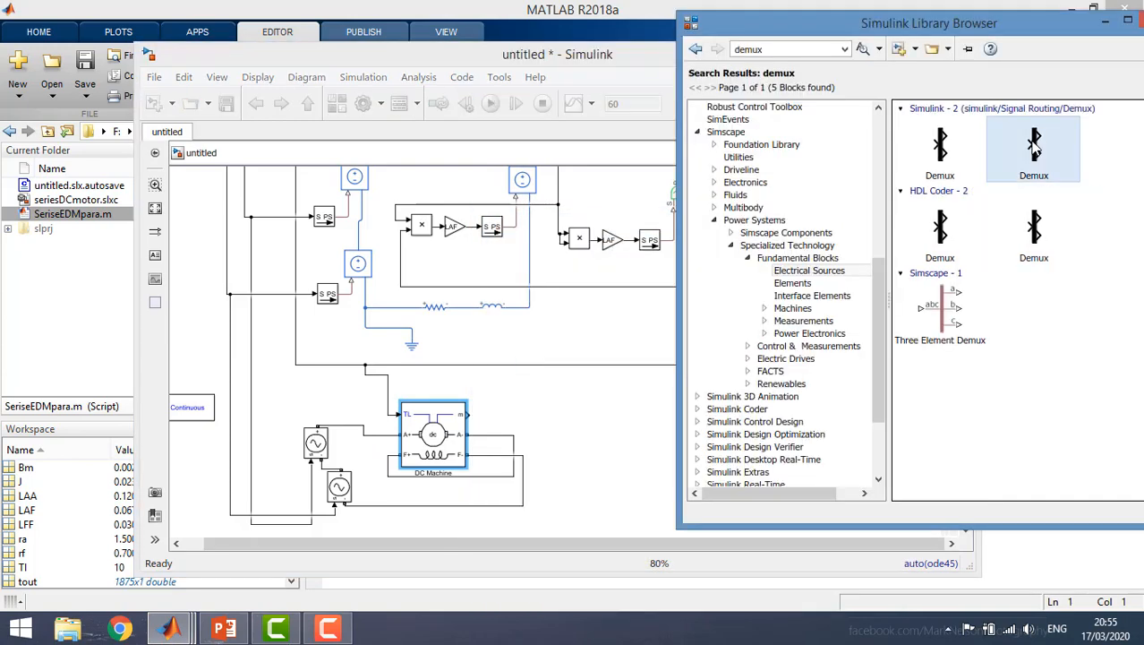
{"action": "mouse_move", "coordinate": [1034, 151]}
{"action": "left_mouse_down"}
{"action": "mouse_move", "coordinate": [909, 187]}
{"action": "mouse_move", "coordinate": [538, 408]}
{"action": "mouse_move", "coordinate": [468, 415]}
{"action": "left_mouse_up"}
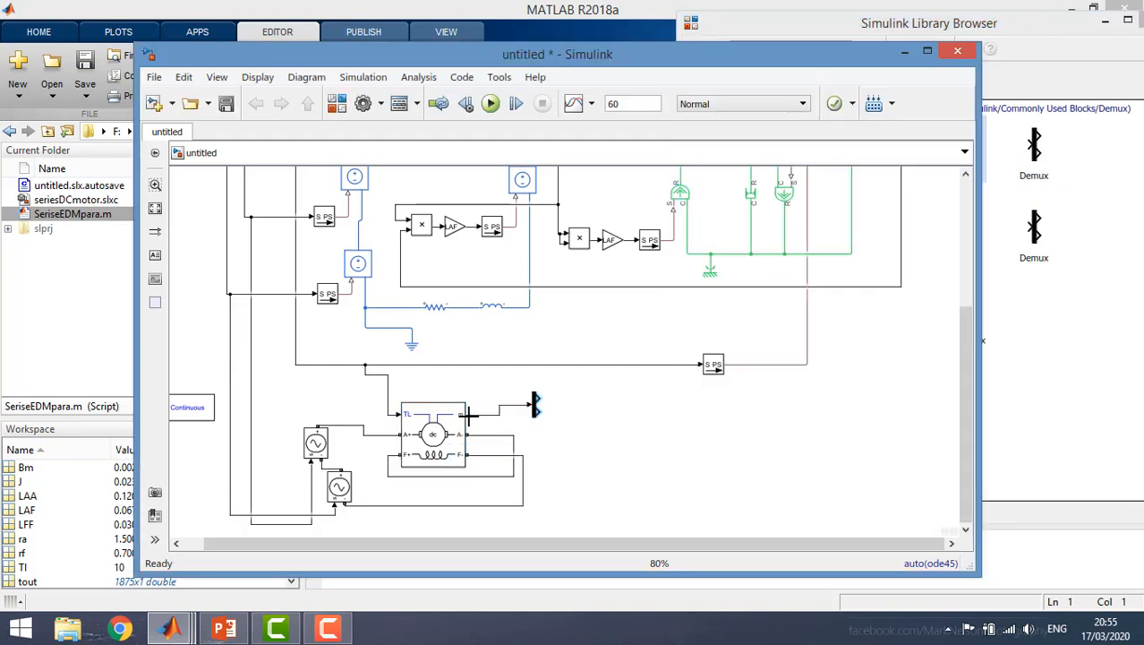
{"action": "double_click", "coordinate": [533, 398]}
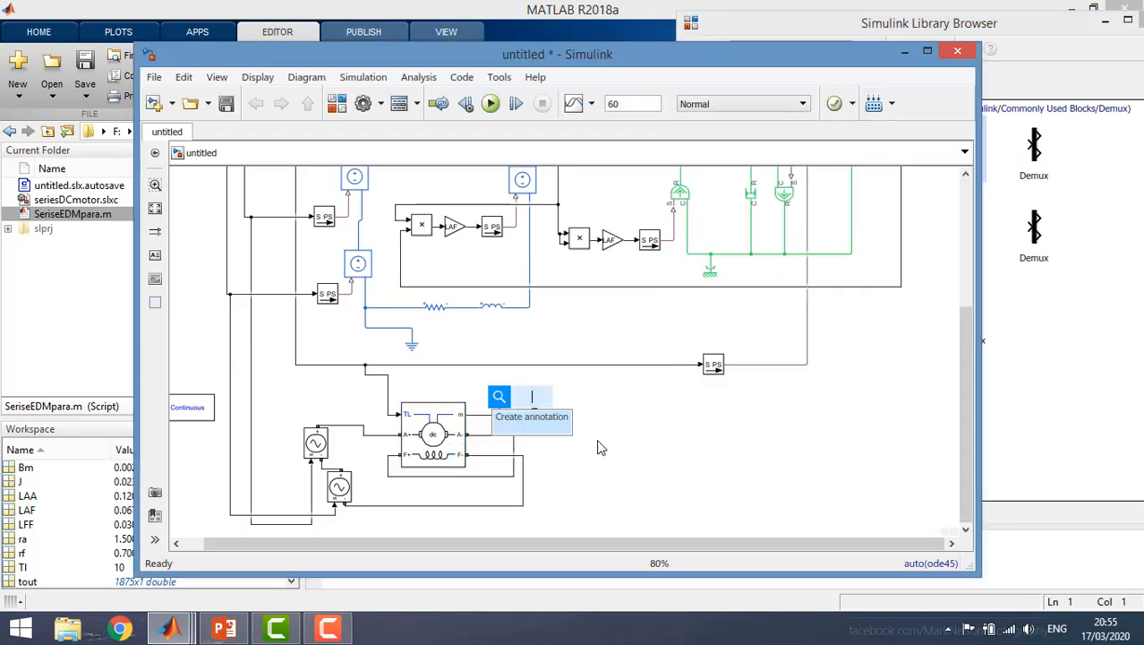
Step: Set the DC Machine's armature resistance and inductance to [ ra LAA]
{"action": "double_click", "coordinate": [445, 435]}
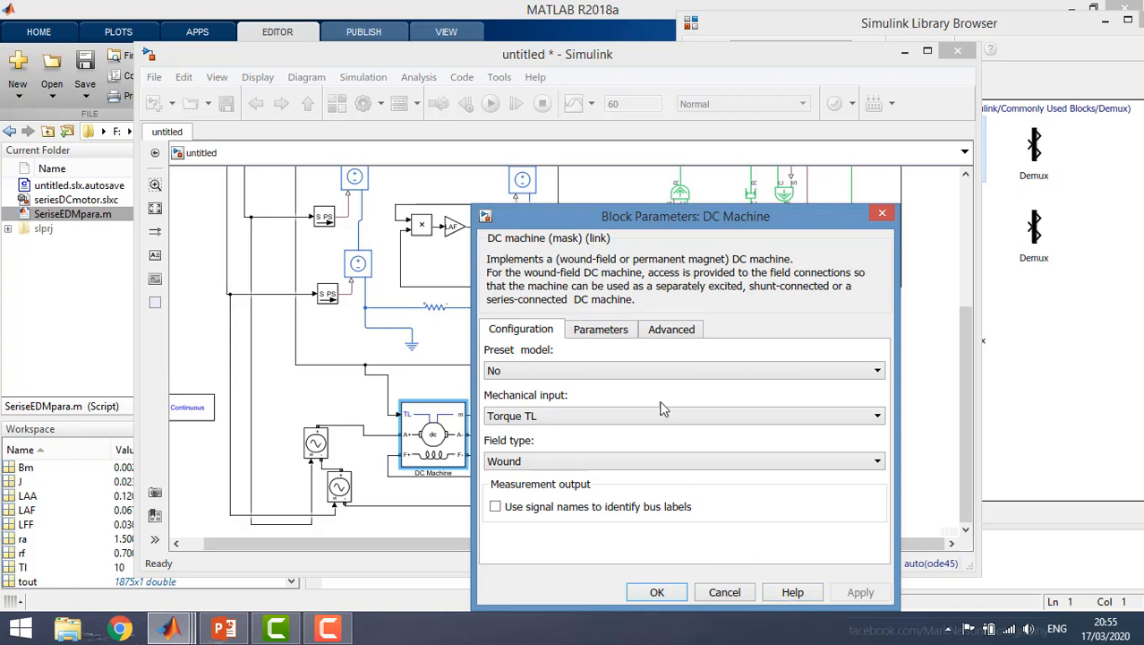
{"action": "left_click", "coordinate": [593, 331]}
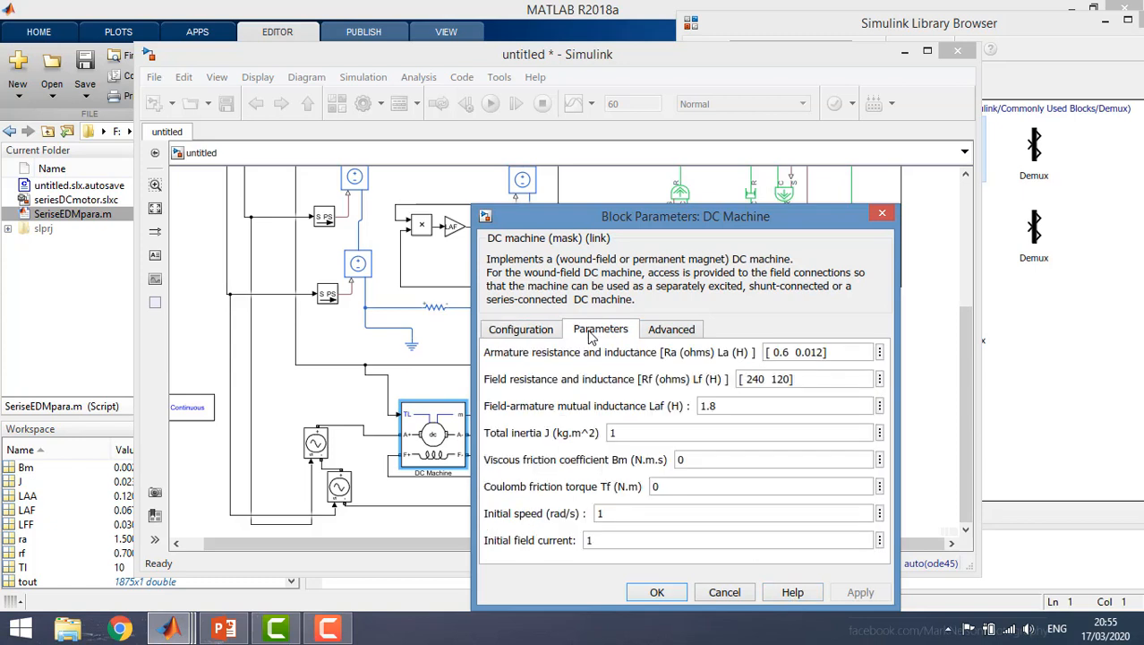
{"action": "triple_click", "coordinate": [793, 351]}
{"action": "left_click", "coordinate": [793, 351]}
{"action": "key", "text": "BackSpace"}
{"action": "key", "text": "BackSpace"}
{"action": "key", "text": "BackSpace"}
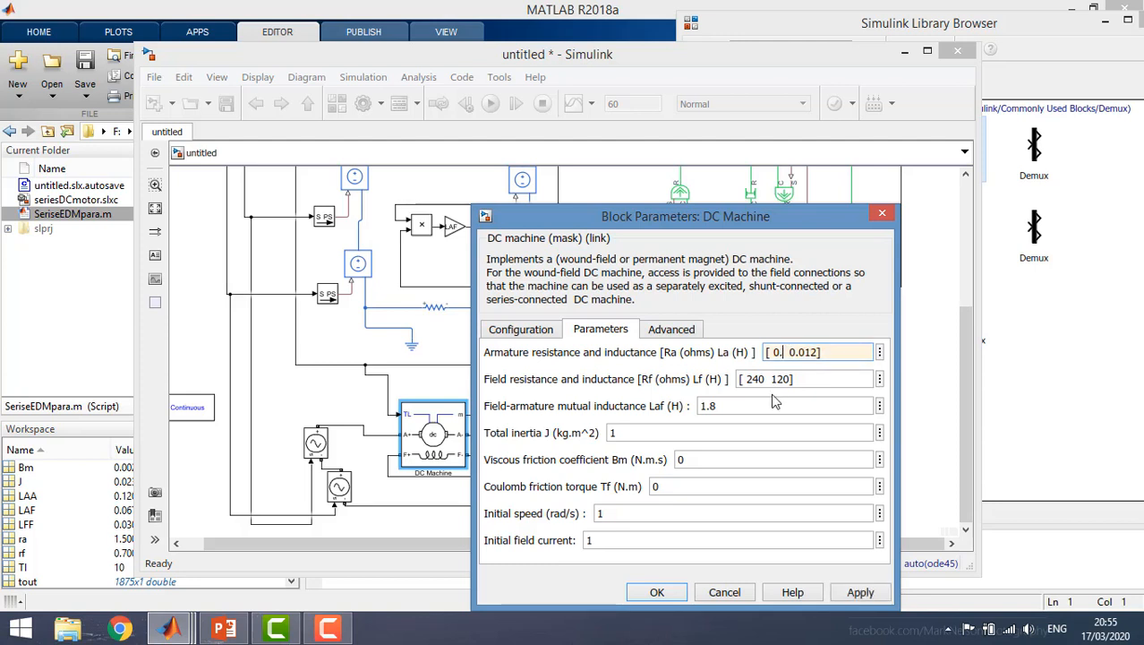
{"action": "type", "text": "ra"}
{"action": "key", "text": "Delete"}
{"action": "key", "text": "Delete"}
Step: Clear the resistance value from the DC Machine's field resistance and inductance parameter
{"action": "left_click", "coordinate": [757, 378]}
{"action": "left_click", "coordinate": [763, 379]}
{"action": "key", "text": "BackSpace"}
{"action": "key", "text": "BackSpace"}
{"action": "key", "text": "BackSpace"}
{"action": "key", "text": "BackSpace"}
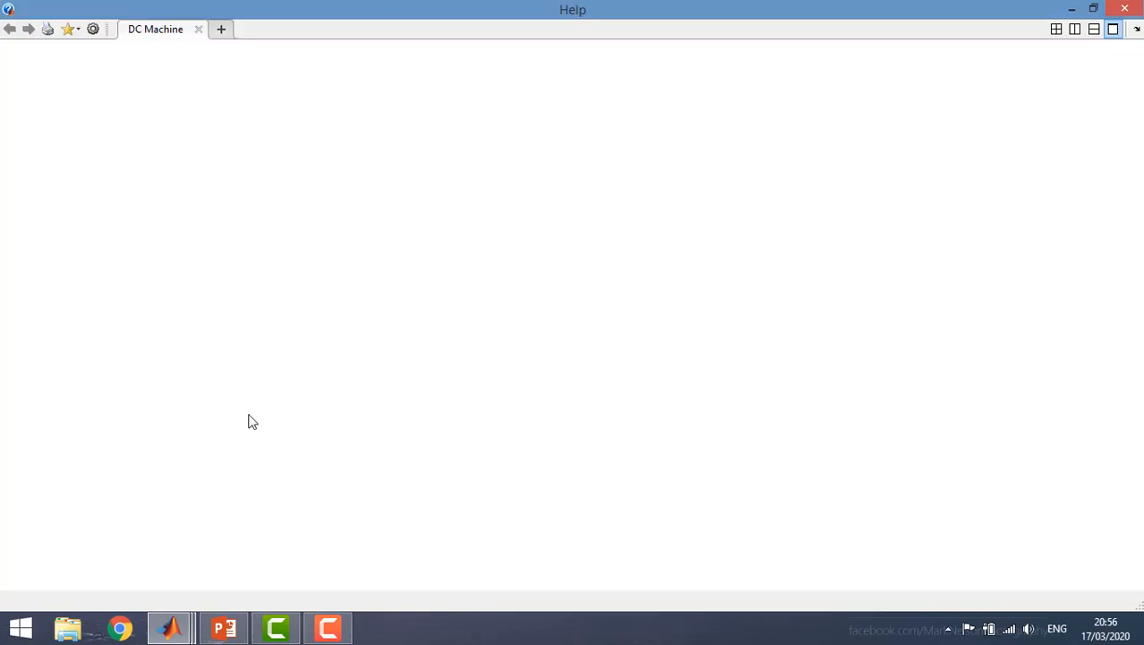
Step: Read the DC Machine documentation to find which signals output m carries and in what order
{"action": "scroll", "coordinate": [388, 269], "scroll_direction": "down", "scroll_amount": 20}
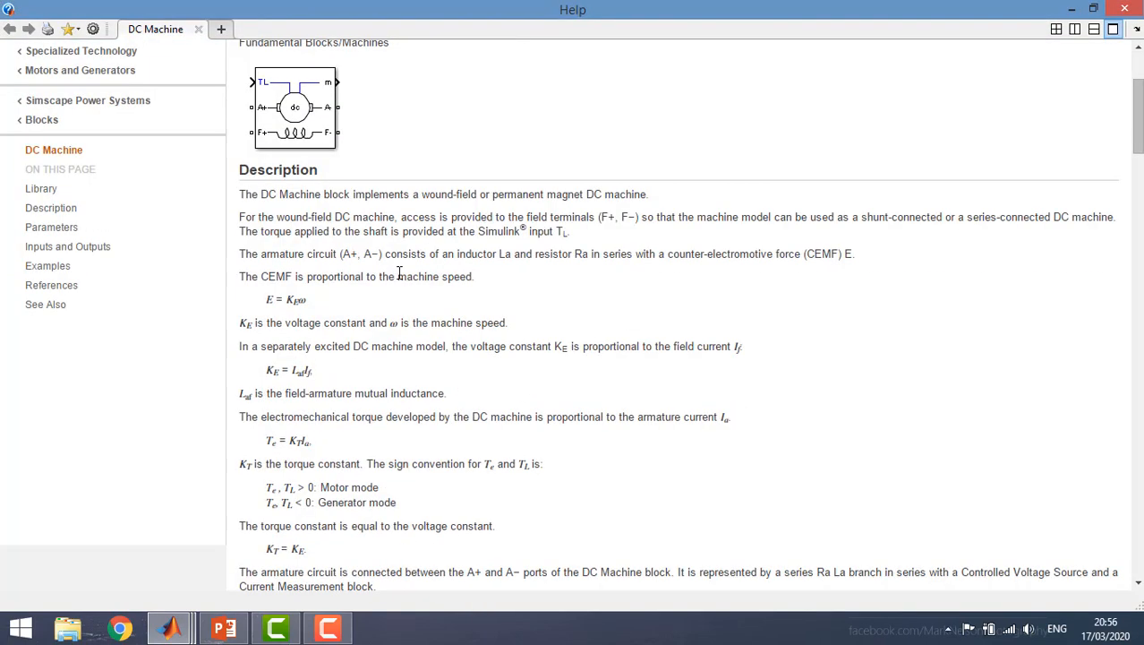
{"action": "scroll", "coordinate": [401, 285], "scroll_direction": "down", "scroll_amount": 20}
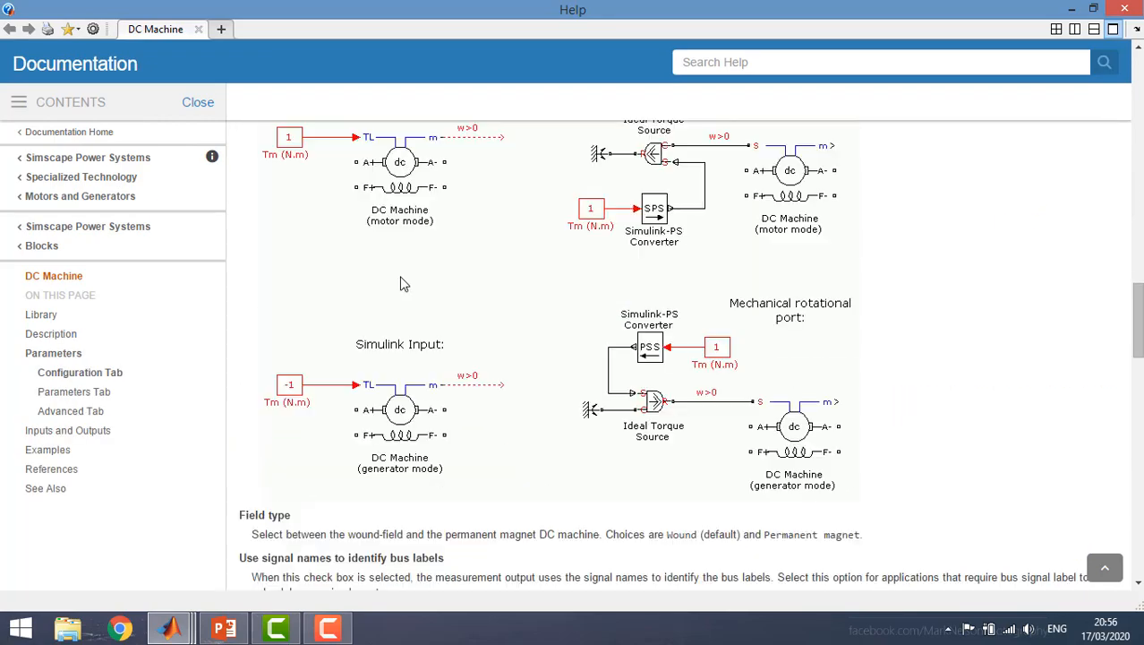
{"action": "scroll", "coordinate": [356, 355], "scroll_direction": "down", "scroll_amount": 5}
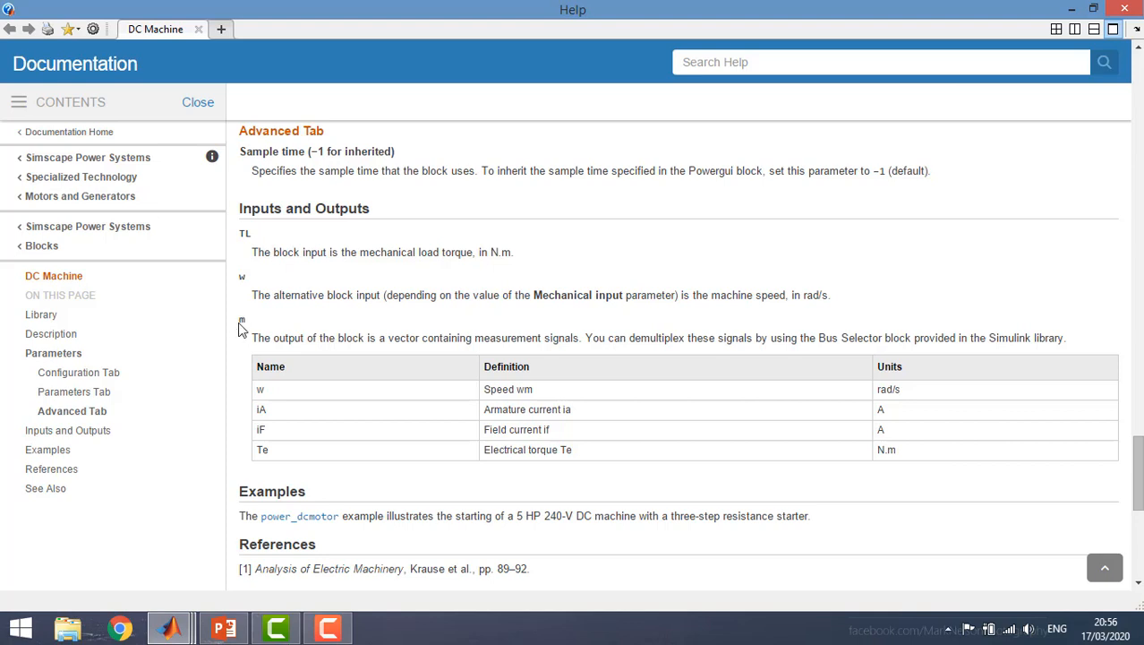
{"action": "left_click_drag", "start_coordinate": [239, 330], "coordinate": [380, 346]}
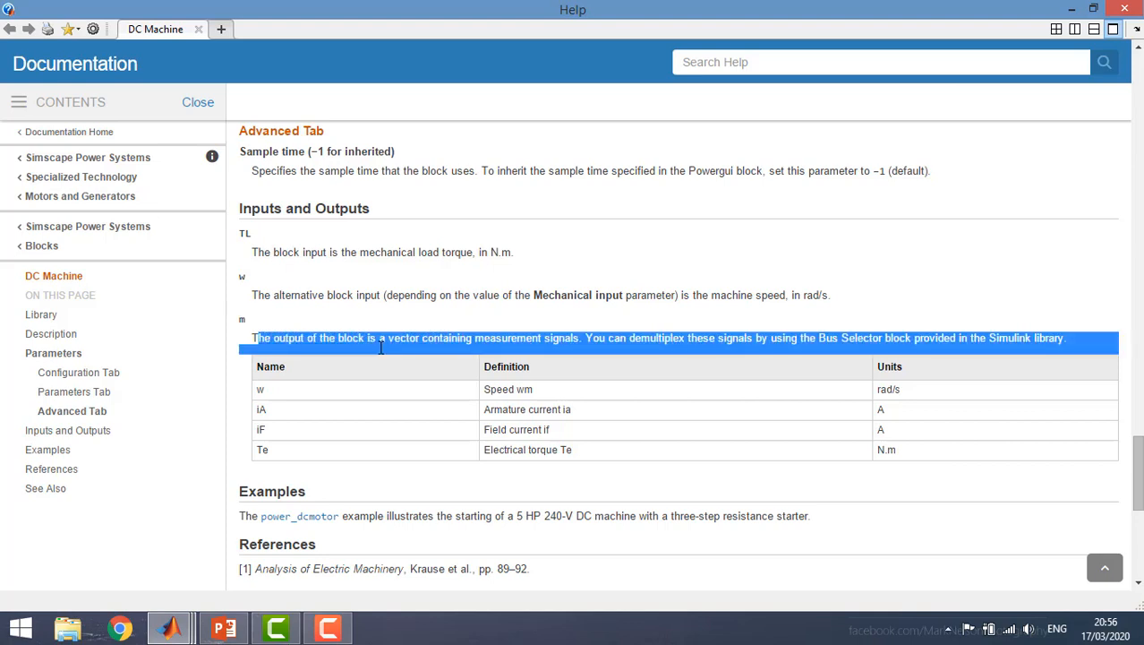
{"action": "left_click", "coordinate": [309, 379]}
{"action": "left_click_drag", "start_coordinate": [546, 390], "coordinate": [576, 448]}
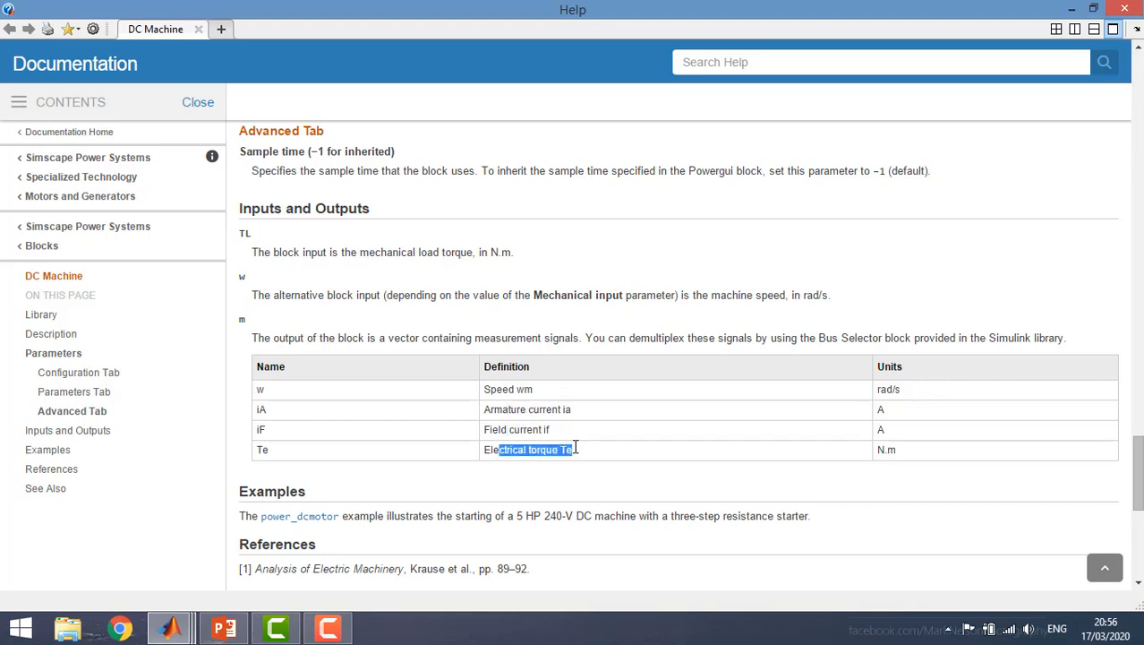
{"action": "left_click_drag", "start_coordinate": [513, 390], "coordinate": [476, 394]}
{"action": "left_click", "coordinate": [1116, 9]}
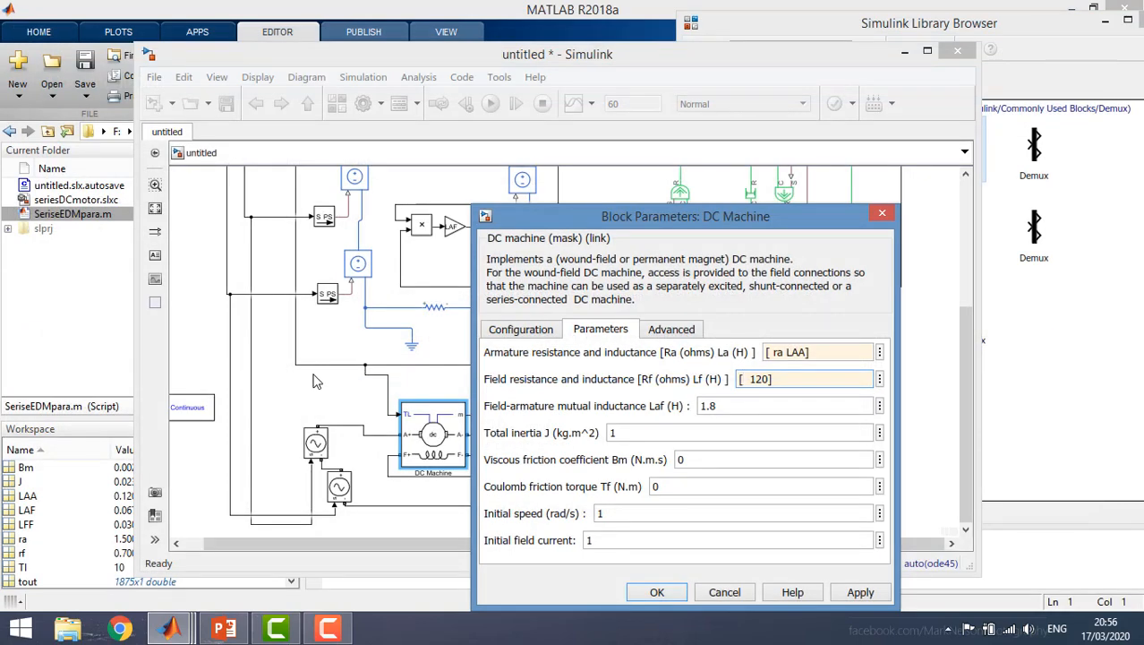
Step: Move the DC Machine parameters dialog aside and set the Demux block's number of outputs to 4
{"action": "left_click_drag", "start_coordinate": [661, 224], "coordinate": [255, 193]}
{"action": "left_click", "coordinate": [957, 343]}
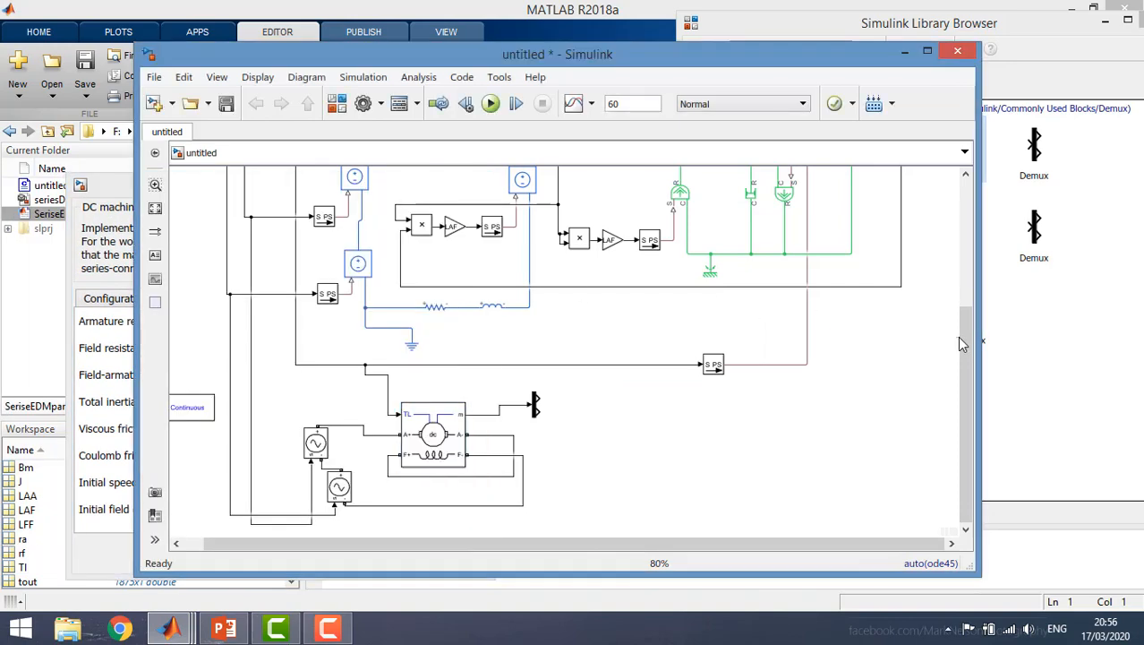
{"action": "left_click", "coordinate": [535, 405]}
{"action": "double_click", "coordinate": [534, 405]}
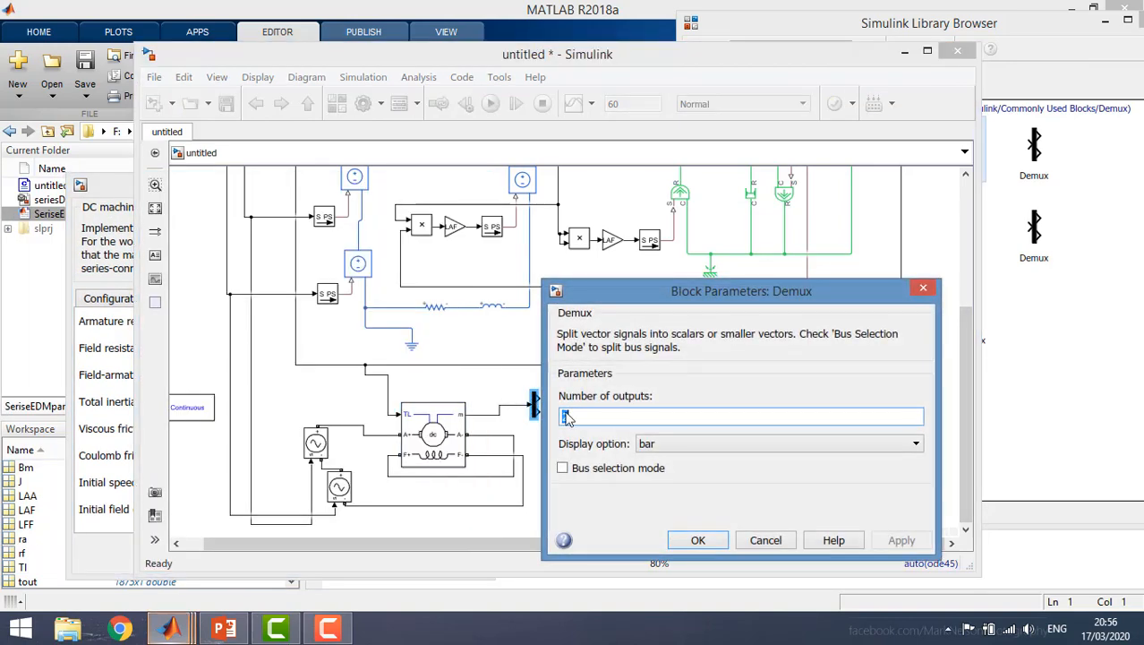
{"action": "type", "text": "4"}
{"action": "key", "text": "Return"}
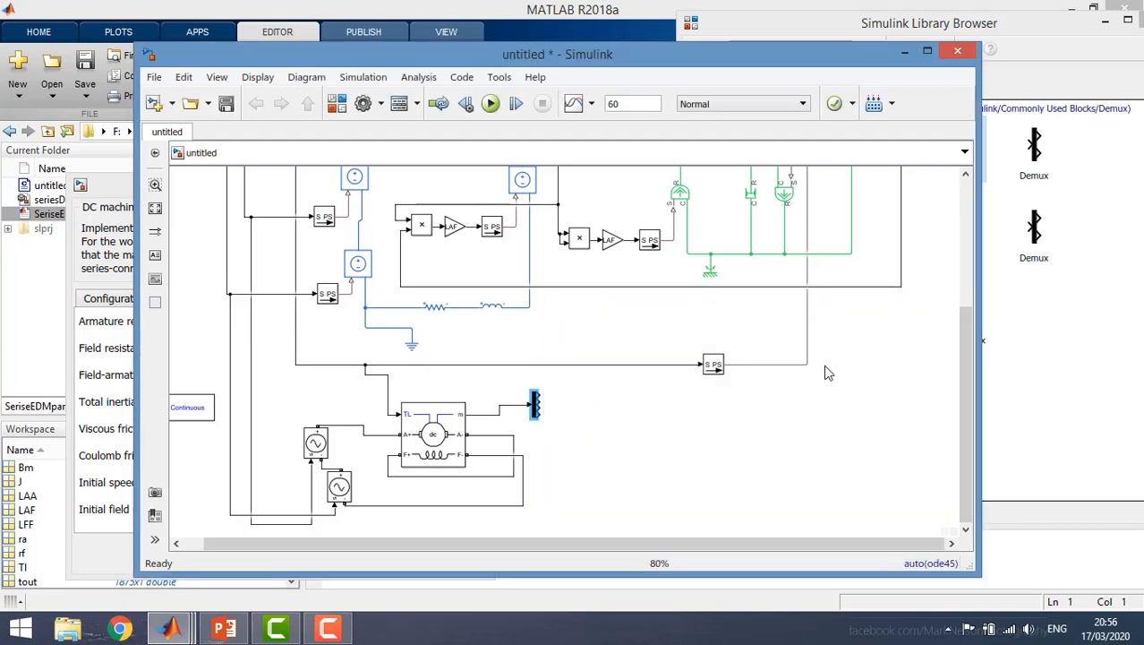
Step: Copy the physical model's speed scope and place the copy beside the Demux block
{"action": "left_click_drag", "start_coordinate": [971, 362], "coordinate": [971, 280]}
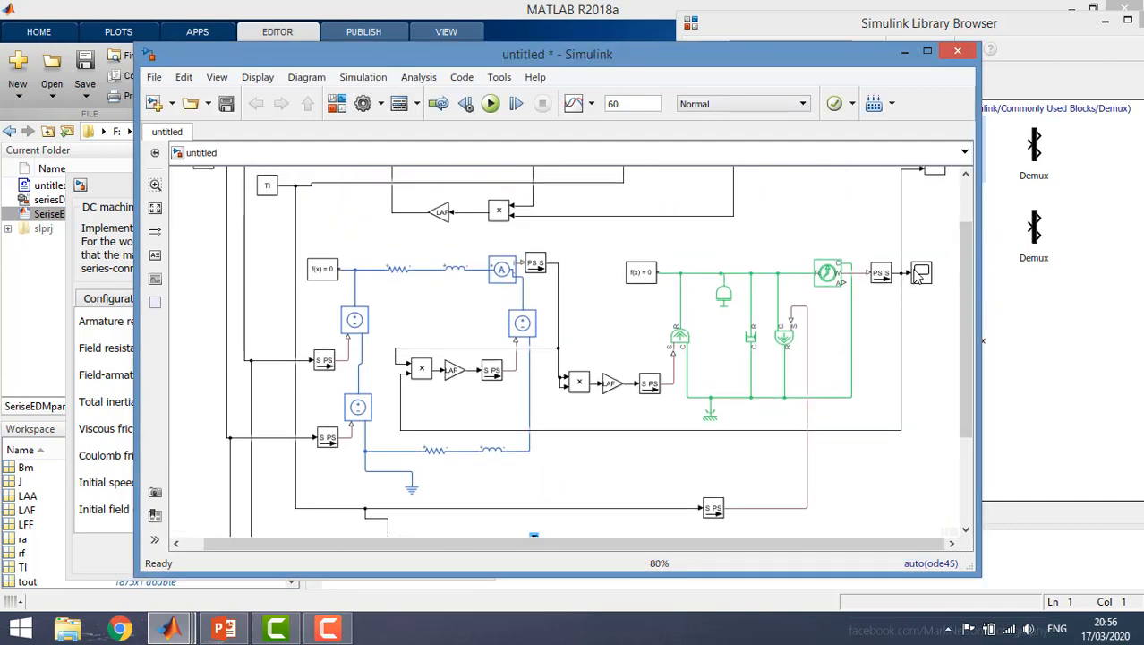
{"action": "left_click", "coordinate": [921, 273]}
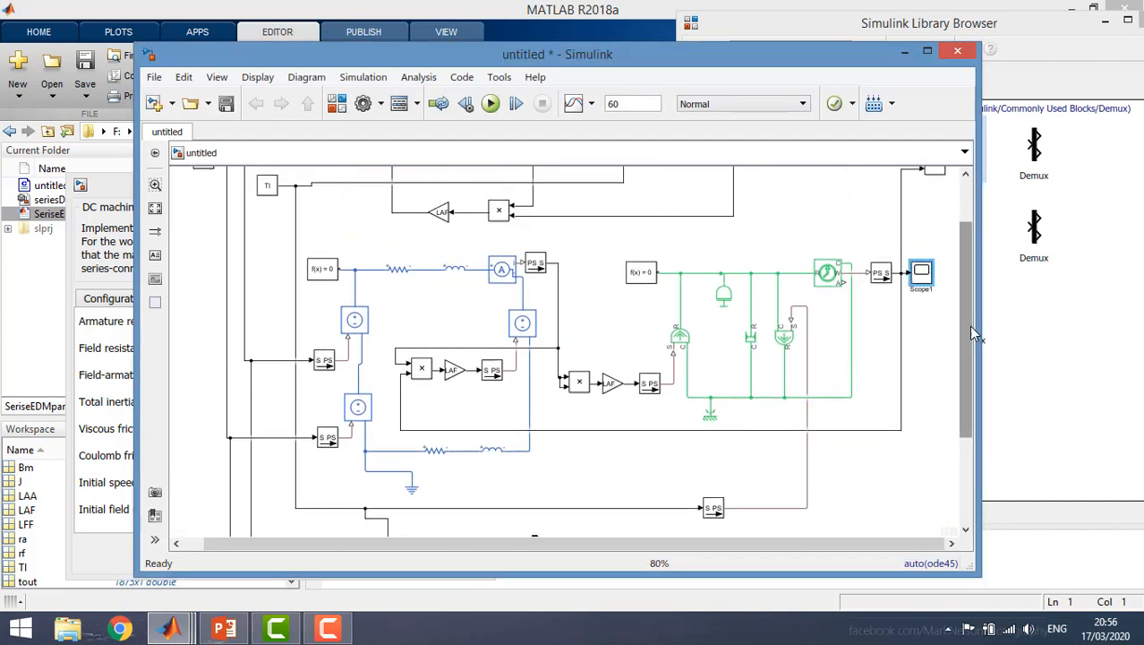
{"action": "left_click_drag", "start_coordinate": [972, 329], "coordinate": [971, 414]}
{"action": "left_click", "coordinate": [642, 390]}
{"action": "key", "text": "ctrl+v"}
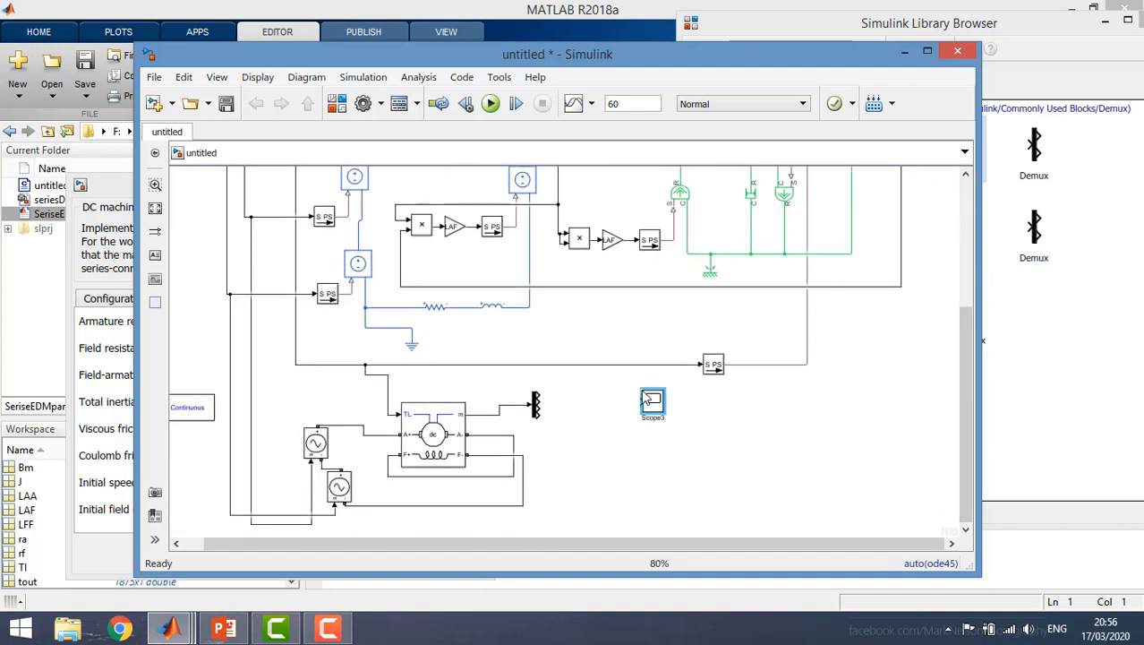
Step: Connect the copied scope to the Demux block's first output and move it to the far end of the diagram
{"action": "left_click_drag", "start_coordinate": [648, 400], "coordinate": [644, 394]}
{"action": "left_click", "coordinate": [633, 394]}
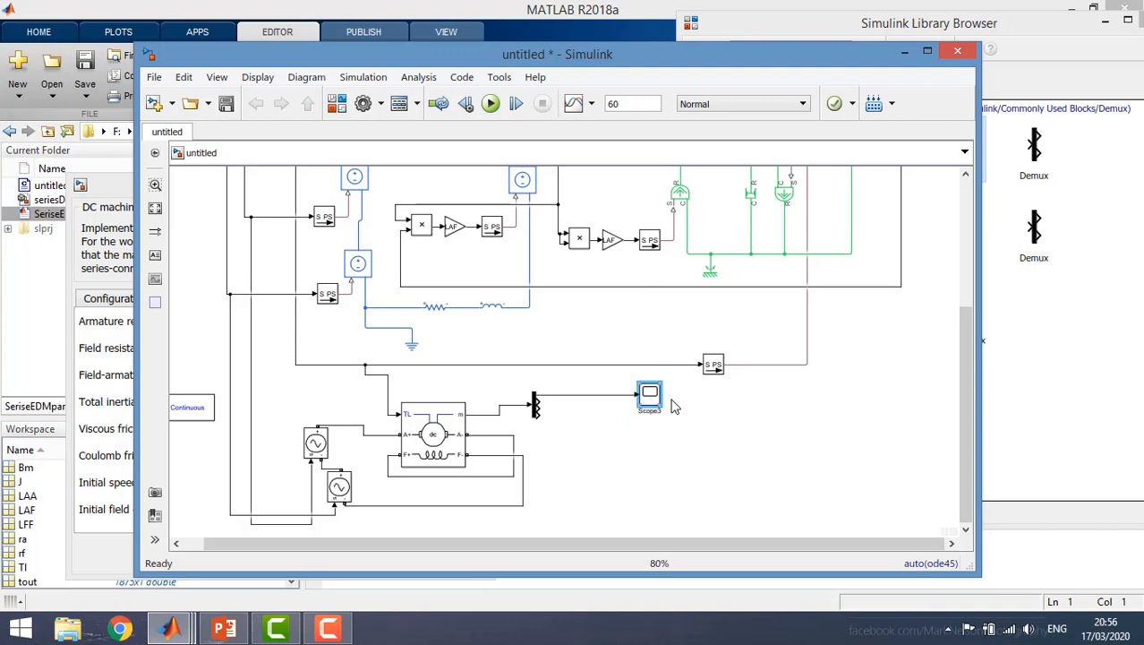
{"action": "left_click_drag", "start_coordinate": [654, 397], "coordinate": [941, 410]}
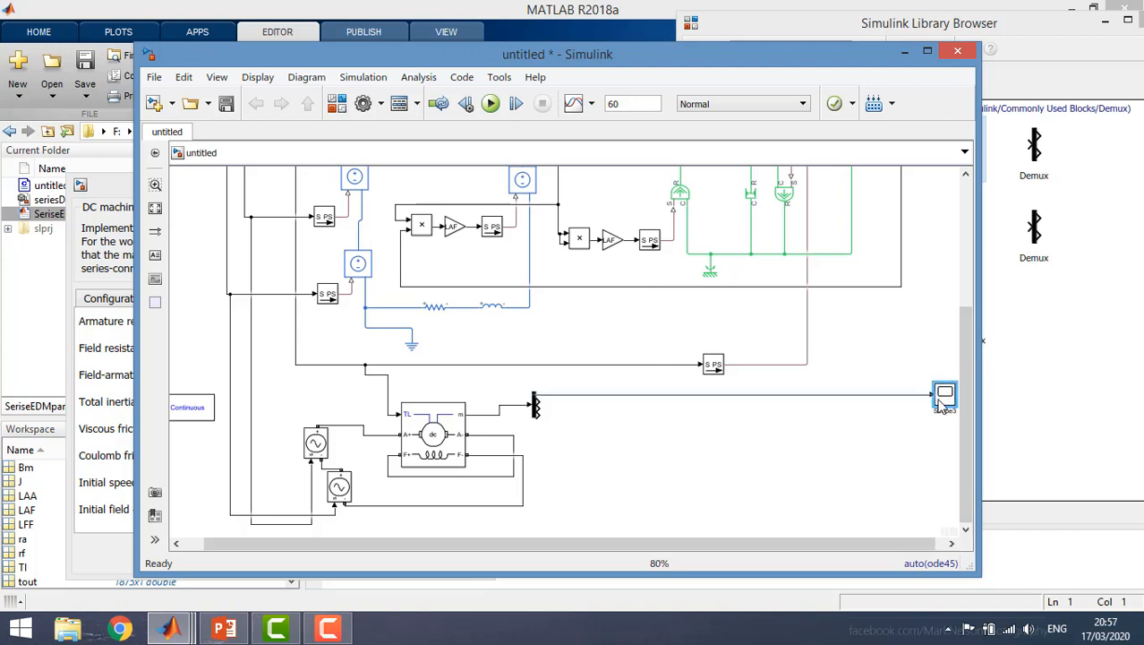
{"action": "left_click", "coordinate": [765, 452]}
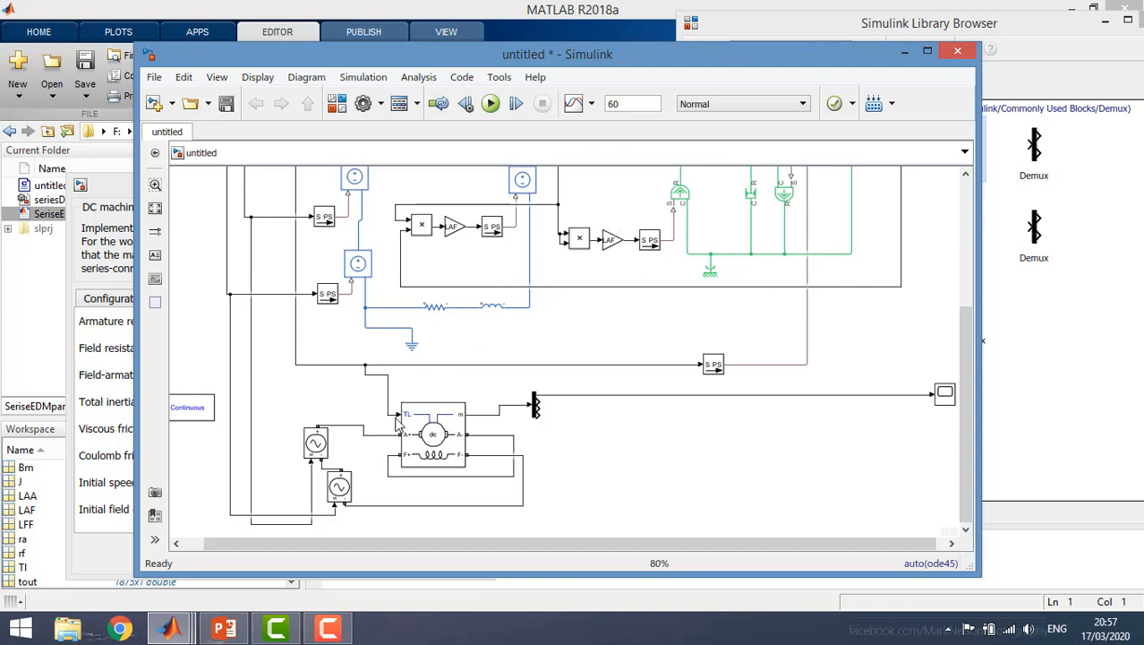
Step: Set the DC Machine's field resistance and inductance parameter to [rf LFF]
{"action": "left_click", "coordinate": [447, 434]}
{"action": "double_click", "coordinate": [446, 434]}
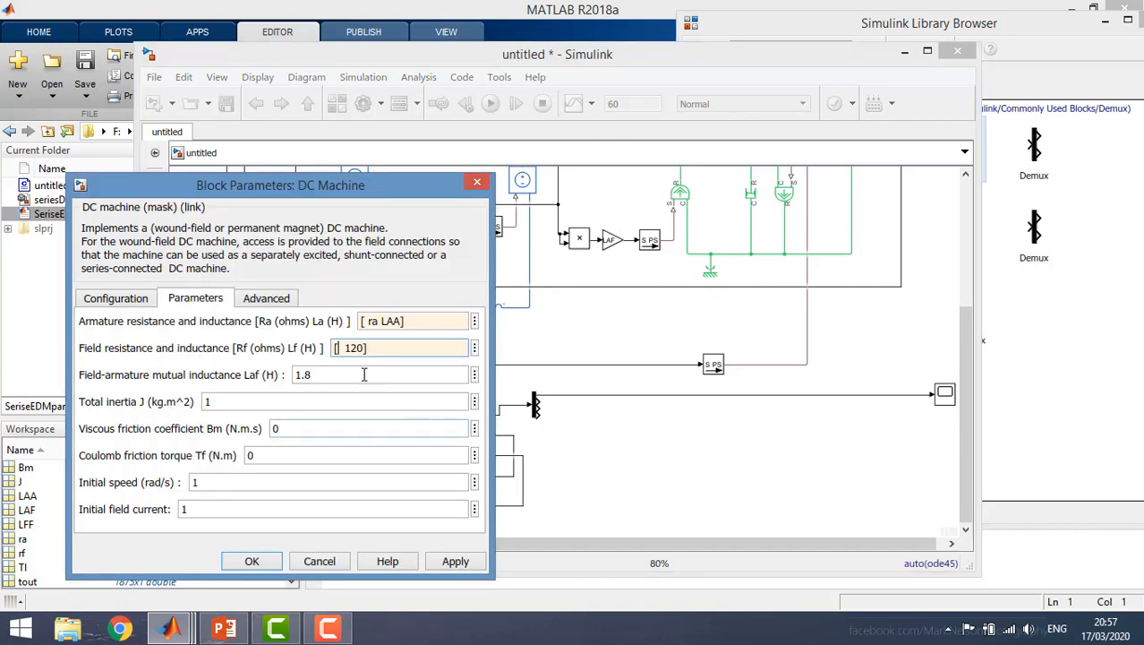
{"action": "left_click_drag", "start_coordinate": [320, 189], "coordinate": [445, 170]}
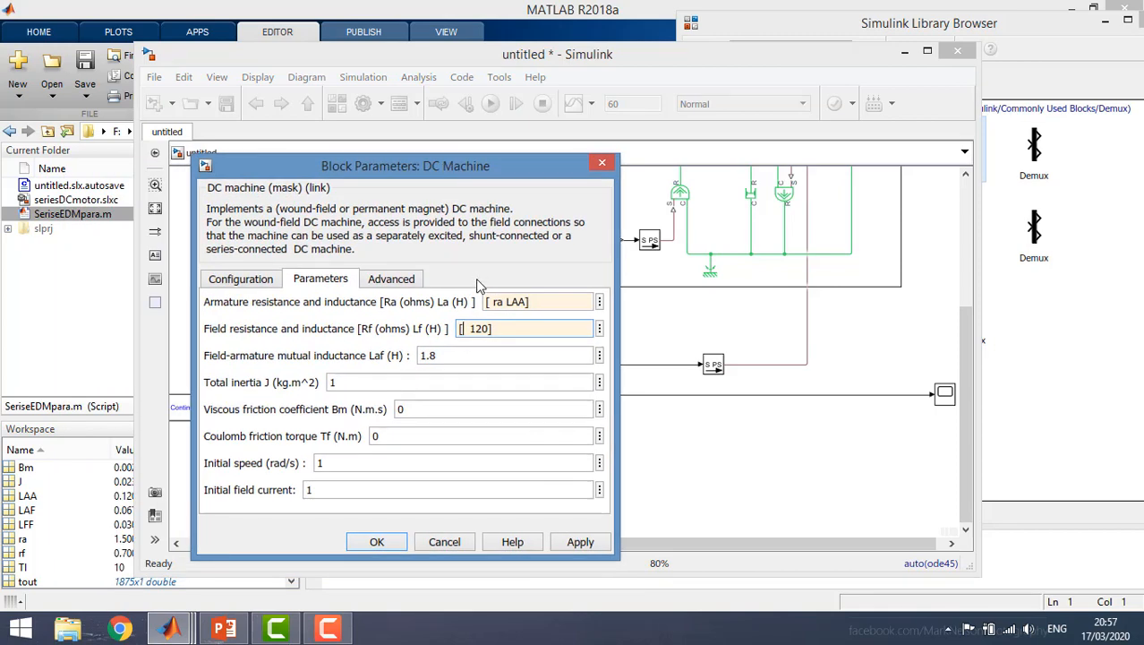
{"action": "type", "text": "rf"}
{"action": "key", "text": "Delete"}
{"action": "key", "text": "Delete"}
{"action": "key", "text": "Delete"}
{"action": "type", "text": "LAA"}
{"action": "key", "text": "BackSpace"}
{"action": "key", "text": "BackSpace"}
{"action": "type", "text": "FF"}
Step: Set the DC Machine's field-armature mutual inductance to LAF, total inertia to J and viscous friction coefficient to Bm
{"action": "double_click", "coordinate": [441, 357]}
{"action": "type", "text": "L"}
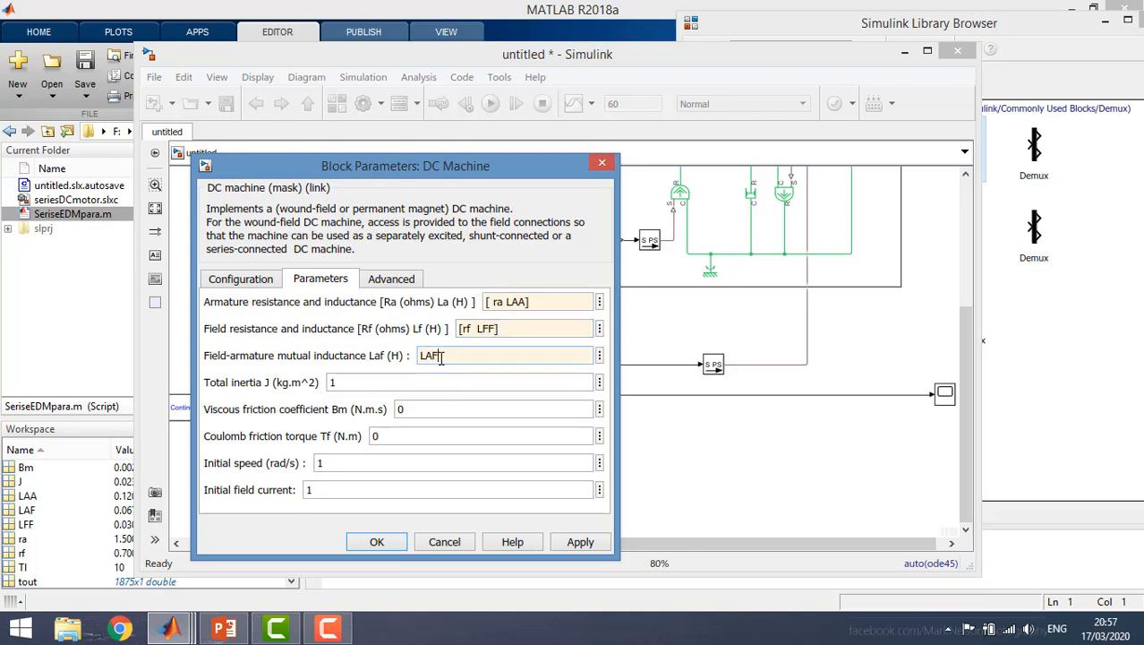
{"action": "double_click", "coordinate": [350, 383]}
{"action": "type", "text": "J"}
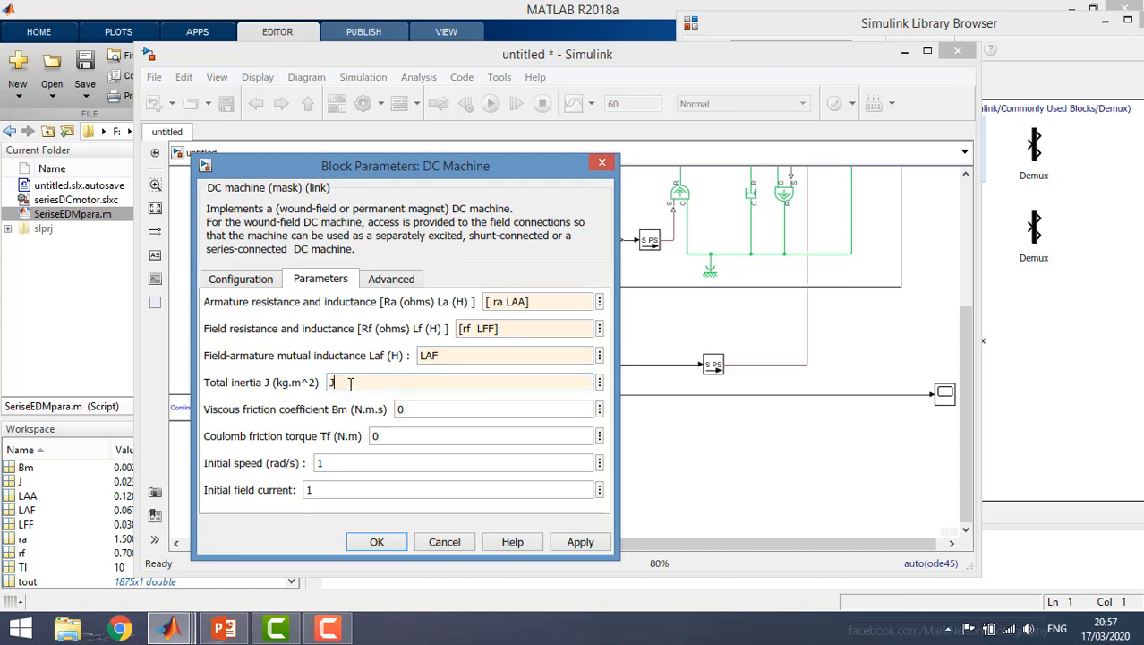
{"action": "double_click", "coordinate": [405, 408]}
{"action": "type", "text": "Bm"}
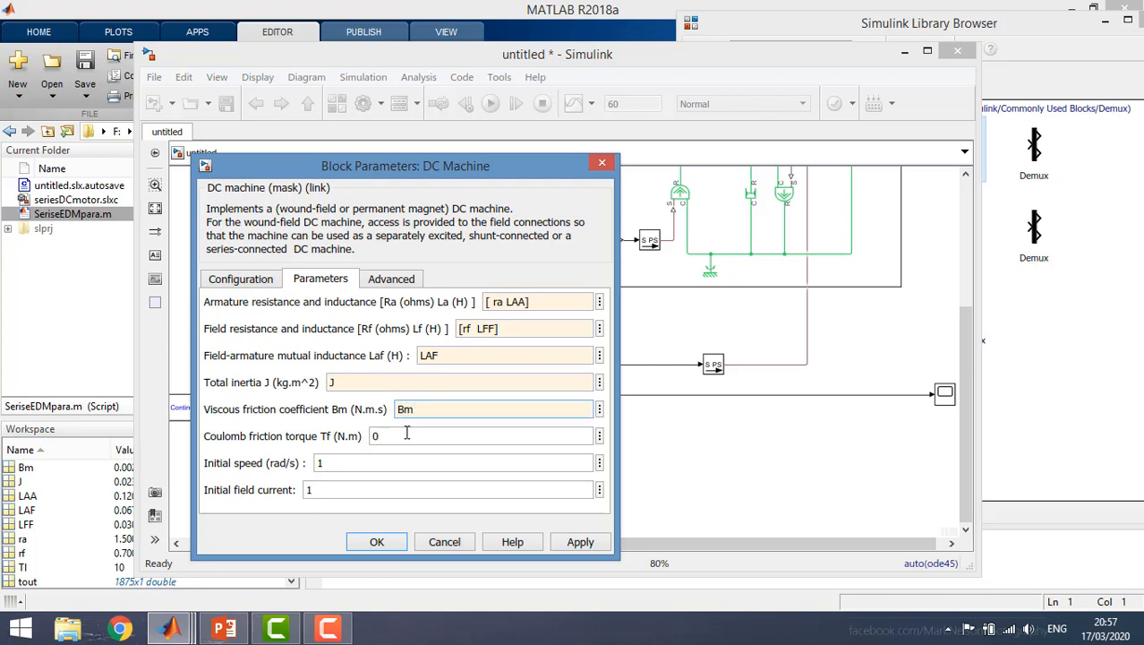
Step: Set the DC Machine's initial speed and initial field current to 0 and accept the parameters
{"action": "double_click", "coordinate": [324, 462]}
{"action": "type", "text": "0"}
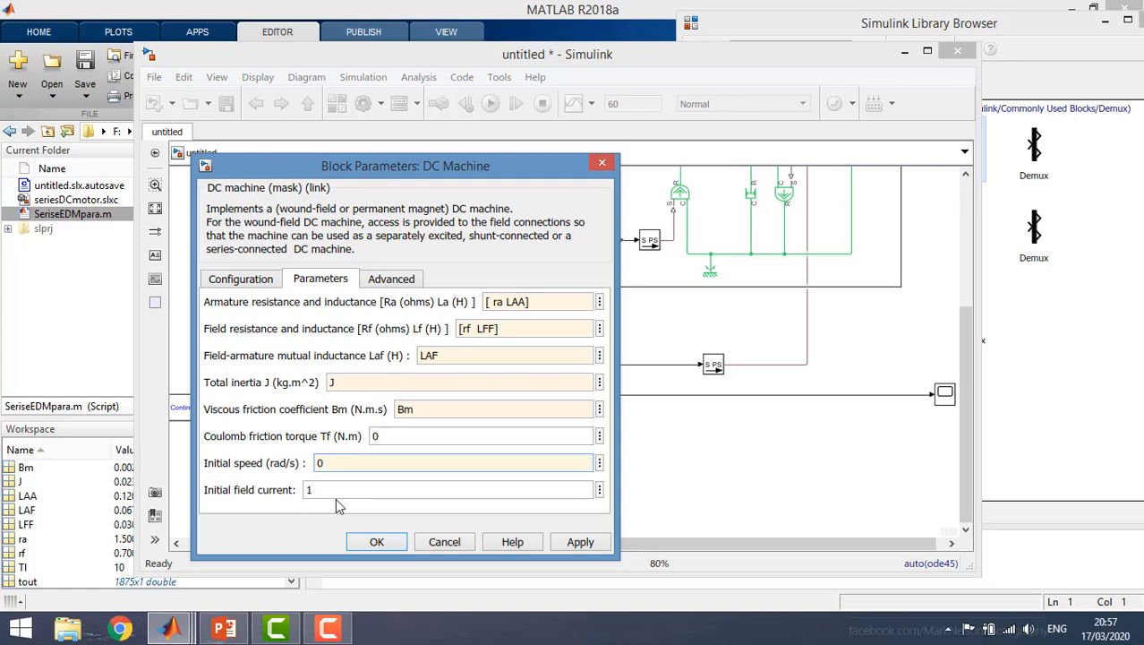
{"action": "double_click", "coordinate": [337, 493]}
{"action": "type", "text": "0"}
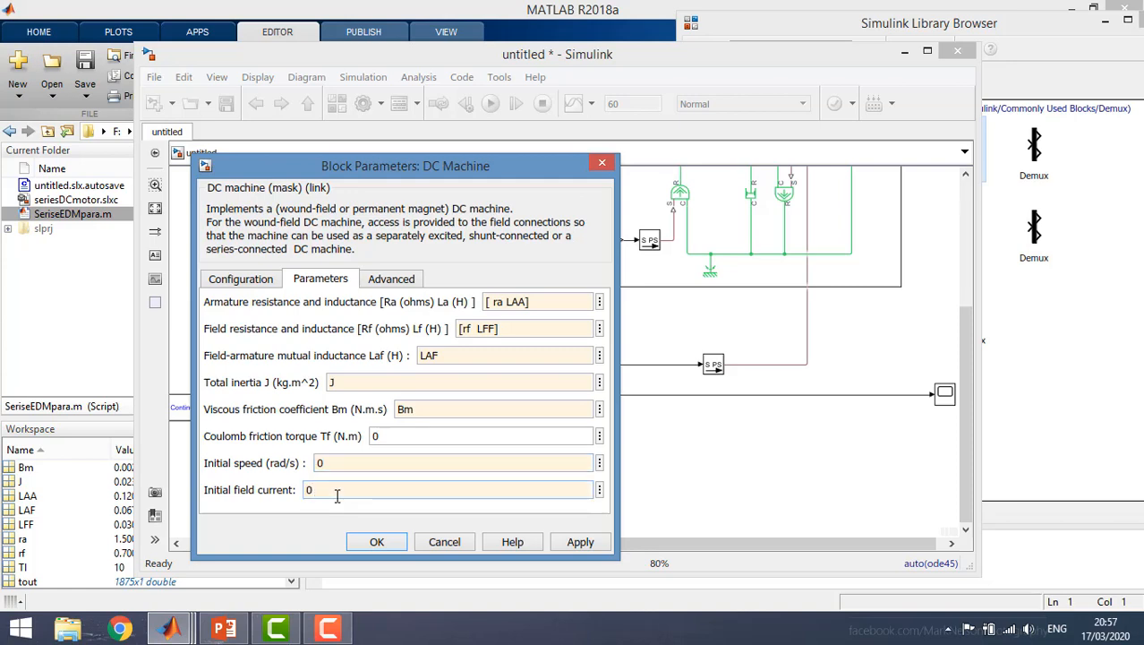
{"action": "left_click", "coordinate": [377, 542]}
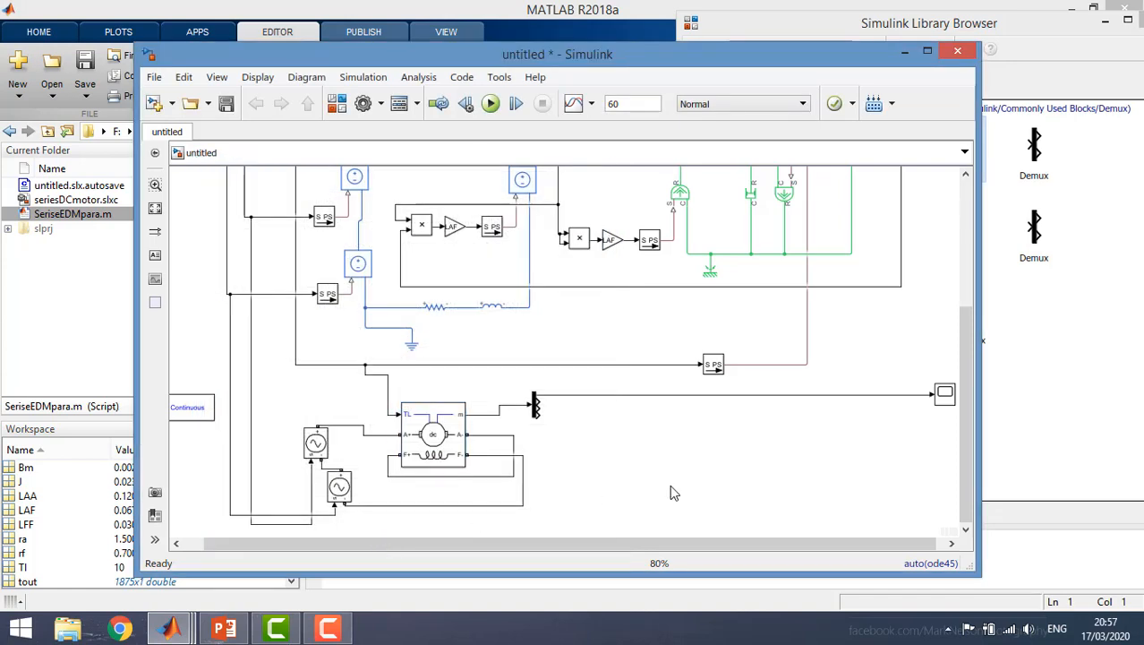
Step: Run the simulation and examine the DC Machine's speed curve in its scope
{"action": "left_click", "coordinate": [491, 104]}
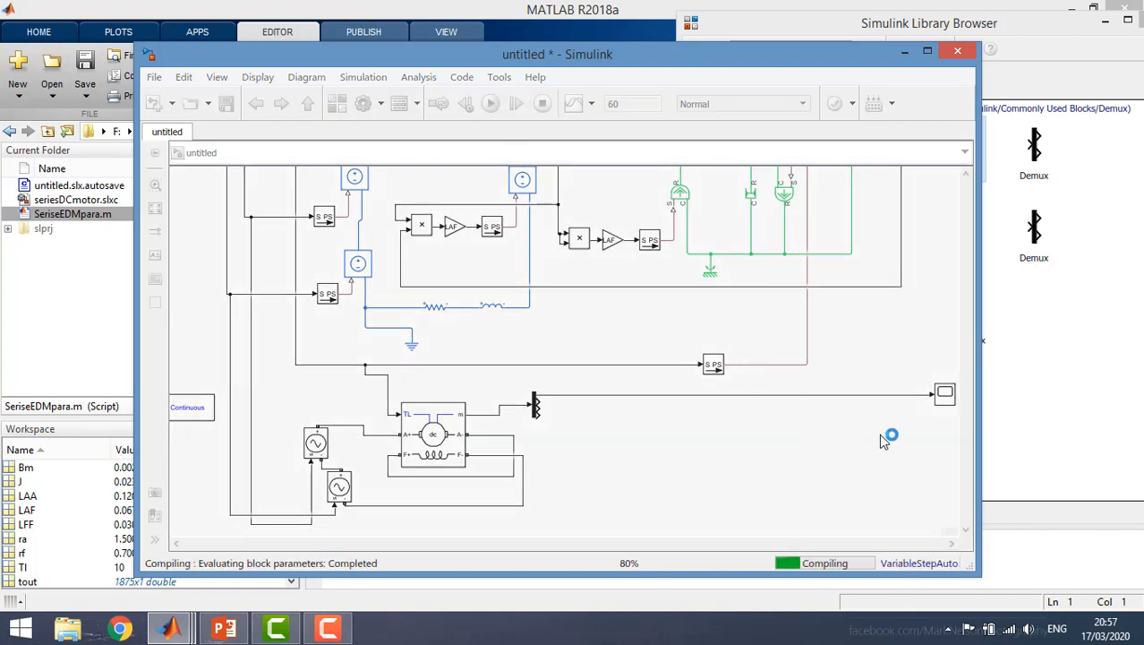
{"action": "double_click", "coordinate": [945, 394]}
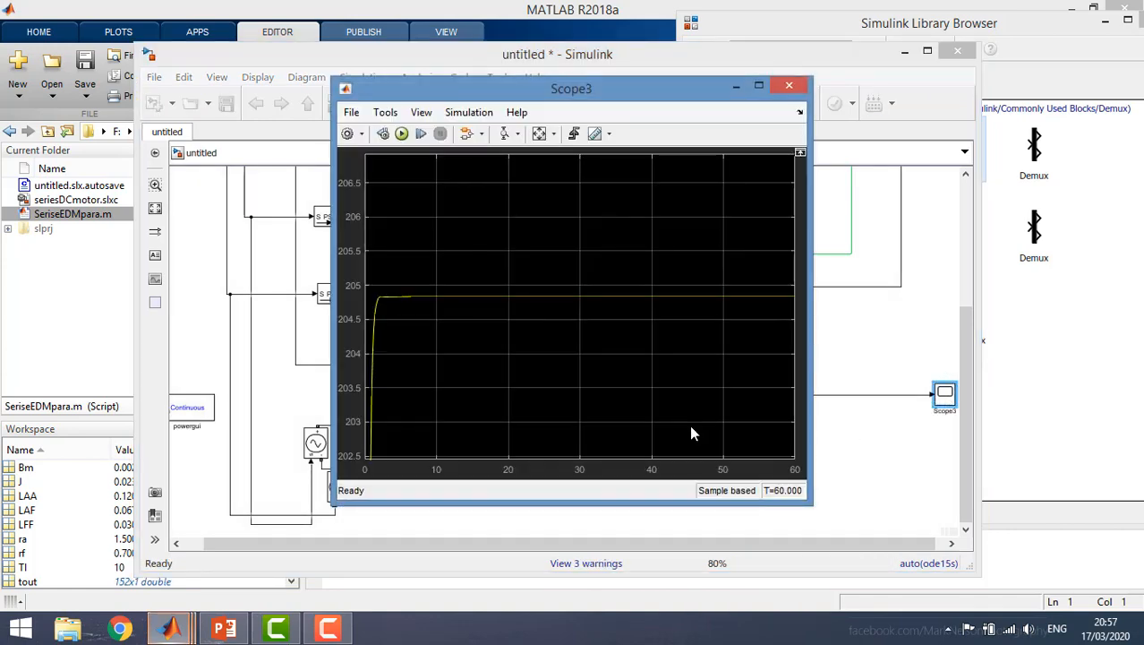
{"action": "left_click", "coordinate": [784, 87]}
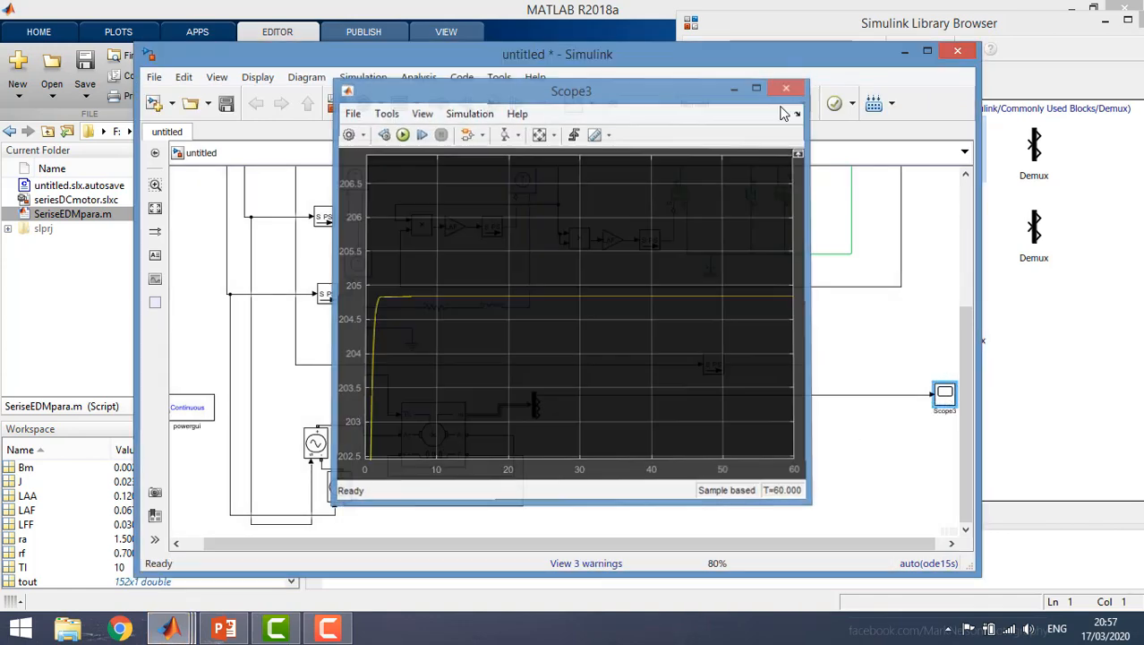
Step: Widen the model window and move the DC Machine's scope farther from the Demux block
{"action": "left_click_drag", "start_coordinate": [677, 544], "coordinate": [727, 542]}
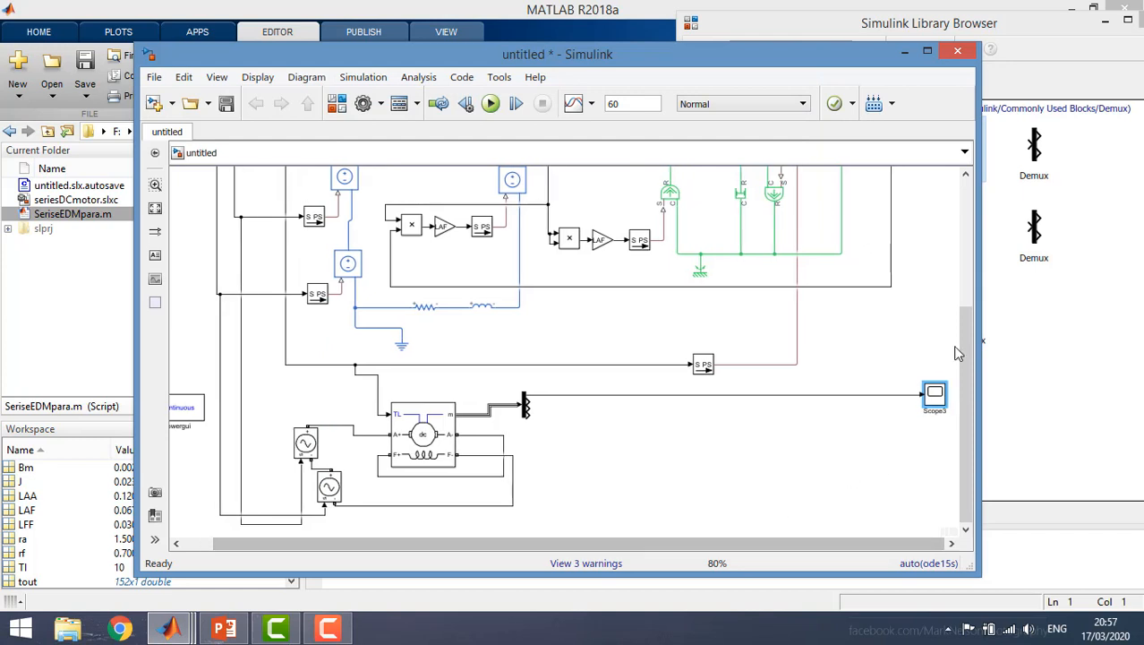
{"action": "left_click_drag", "start_coordinate": [978, 283], "coordinate": [1082, 283]}
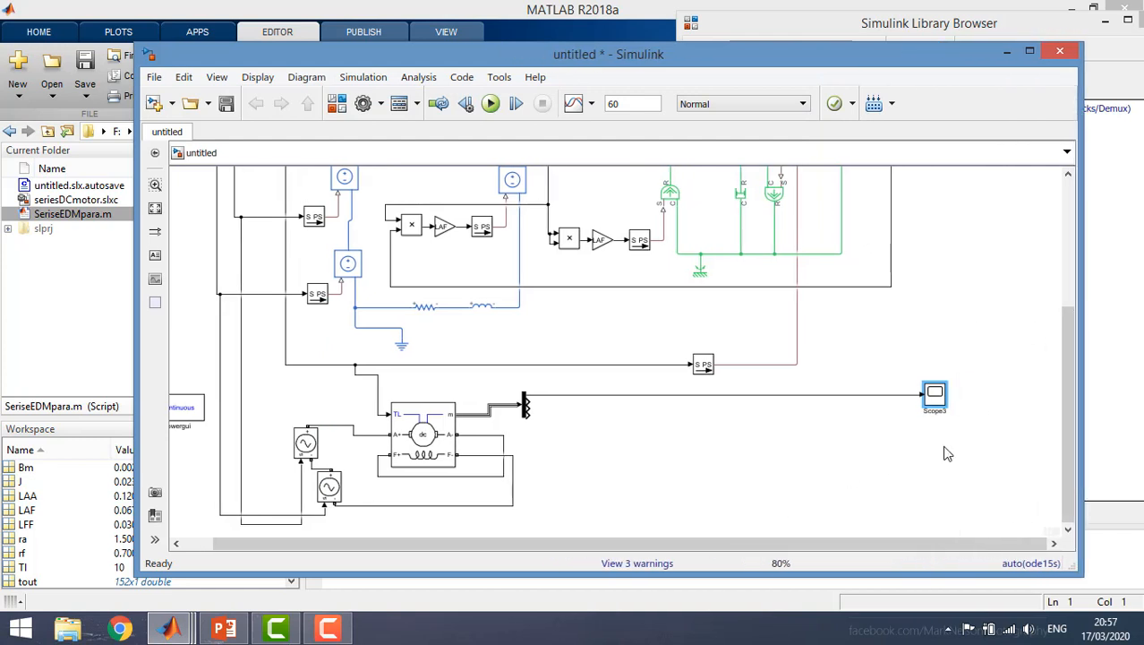
{"action": "scroll", "coordinate": [1001, 373], "scroll_direction": "up", "scroll_amount": 2}
{"action": "scroll", "coordinate": [924, 413], "scroll_direction": "down", "scroll_amount": 3}
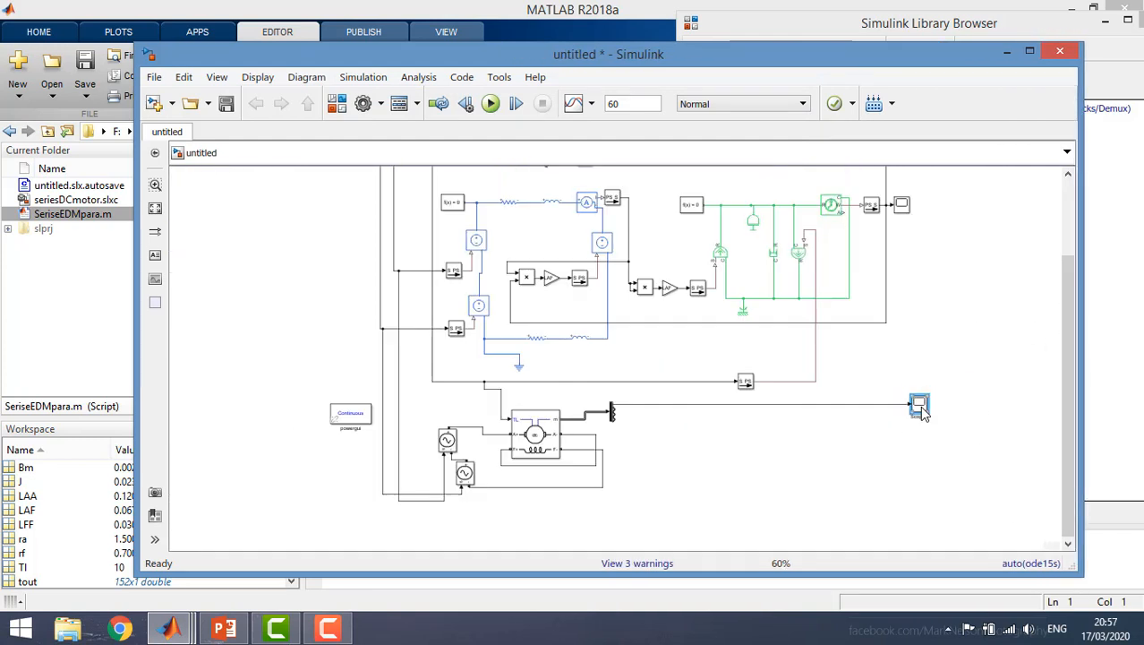
{"action": "left_click_drag", "start_coordinate": [922, 408], "coordinate": [963, 407]}
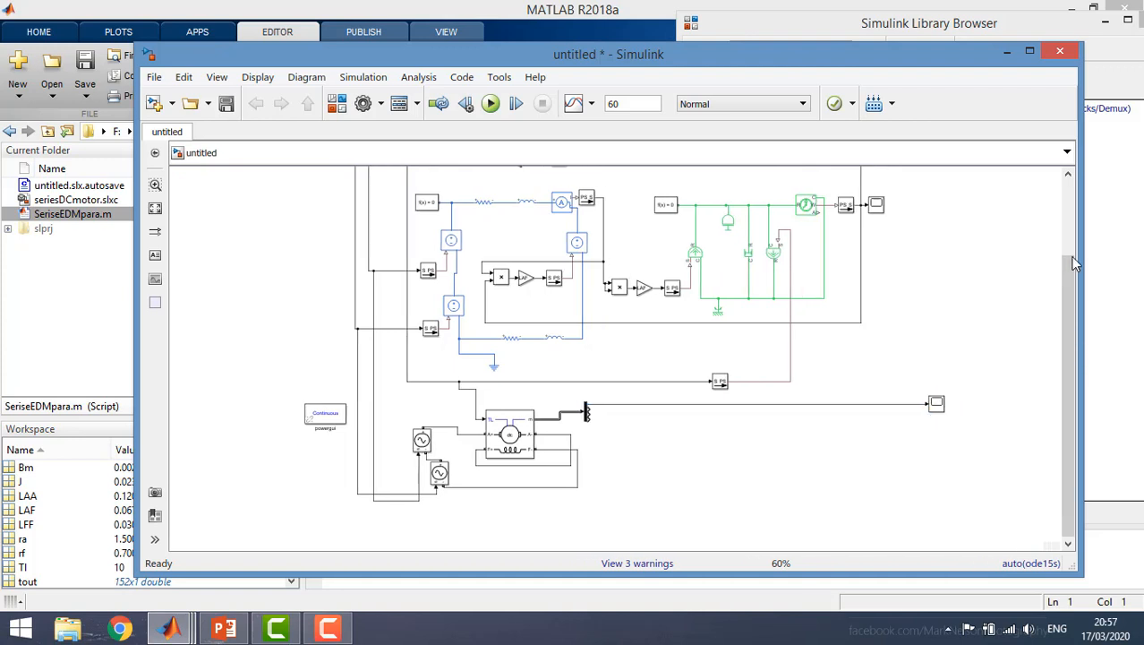
Step: Move the two-input comparison scope farther out and reroute its second input line clear of the physical model's speed scope
{"action": "left_click_drag", "start_coordinate": [1068, 333], "coordinate": [1057, 206]}
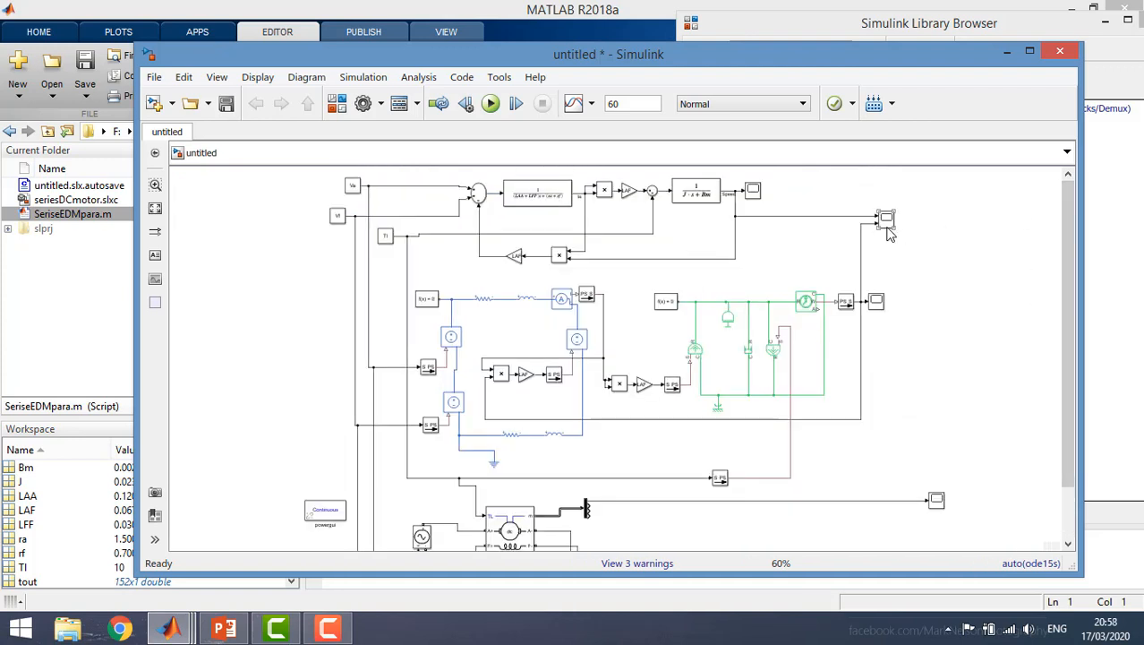
{"action": "left_click_drag", "start_coordinate": [886, 219], "coordinate": [994, 223]}
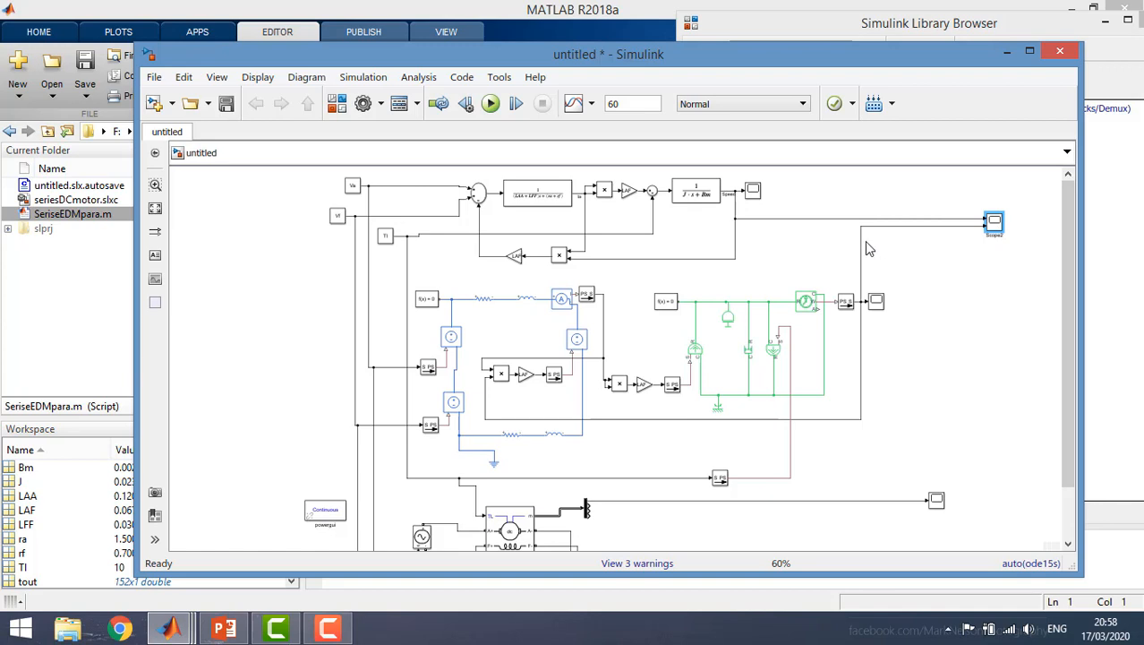
{"action": "left_click_drag", "start_coordinate": [864, 255], "coordinate": [913, 280]}
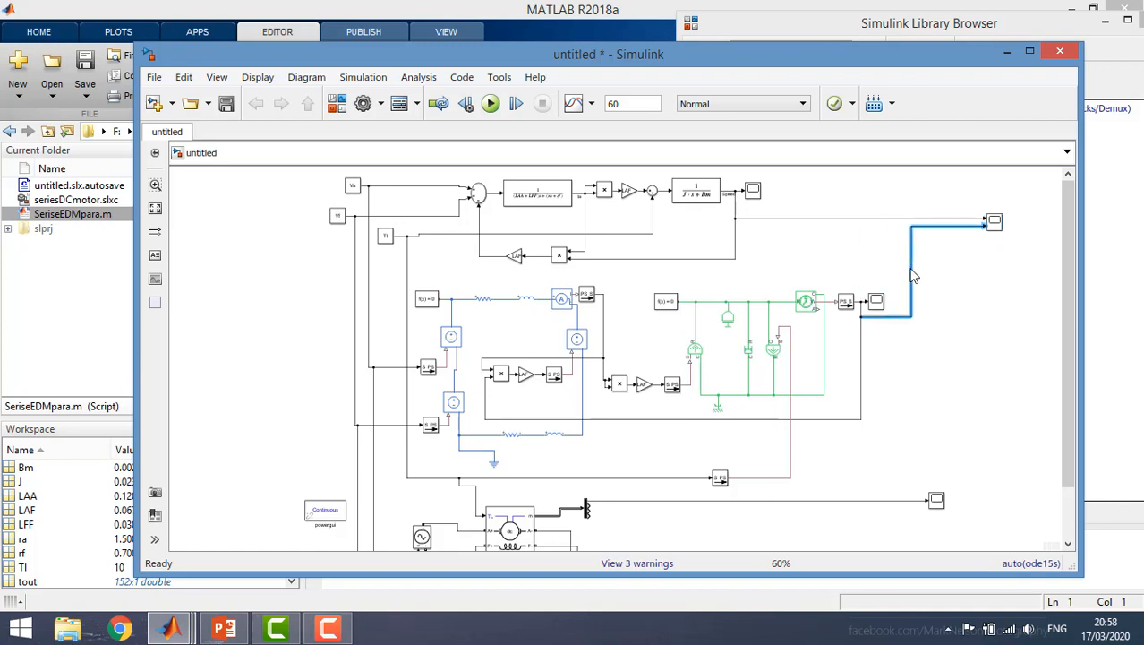
Step: Set the comparison scope's number of input ports to 3
{"action": "left_click", "coordinate": [994, 224]}
{"action": "right_click", "coordinate": [993, 223]}
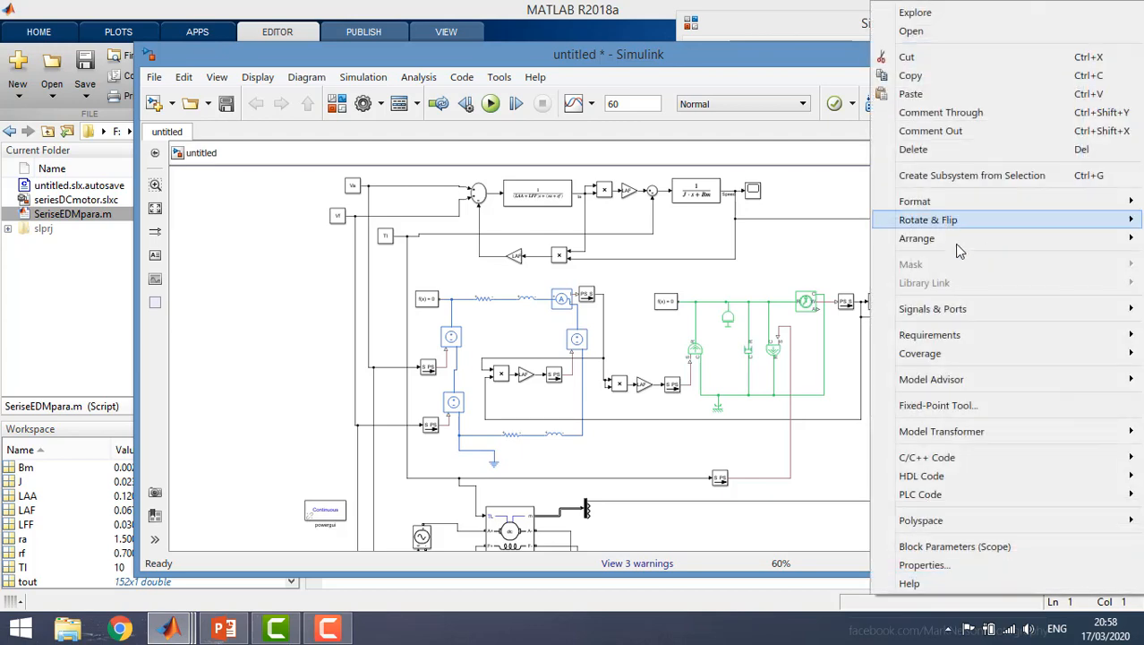
{"action": "mouse_move", "coordinate": [934, 309]}
{"action": "mouse_move", "coordinate": [787, 311]}
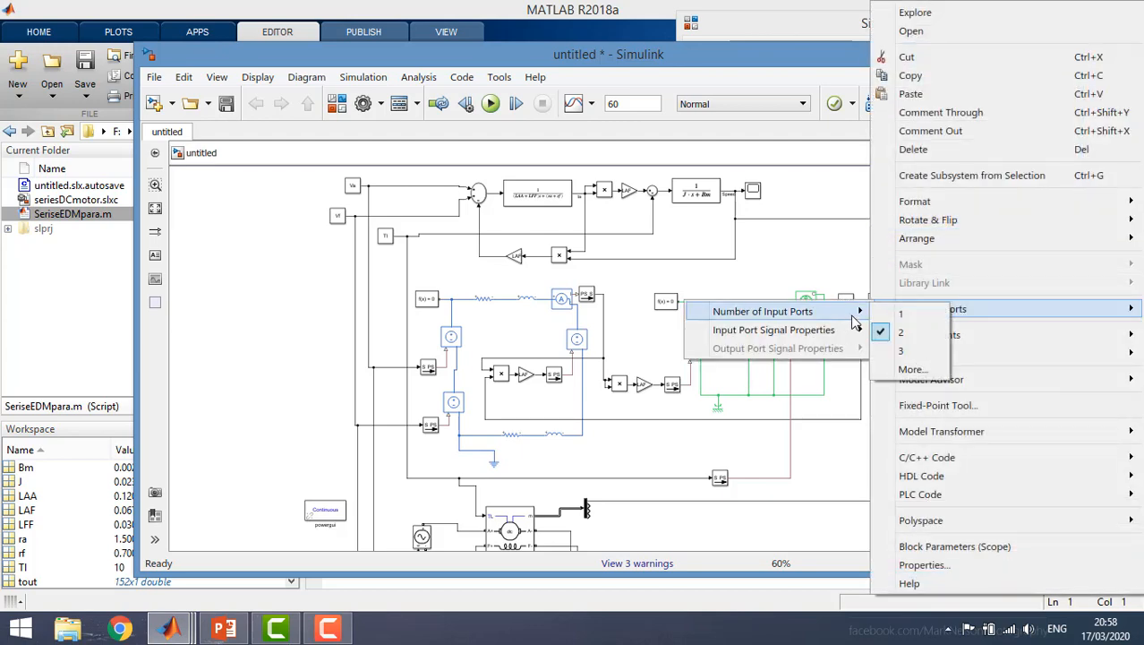
{"action": "left_click", "coordinate": [924, 332]}
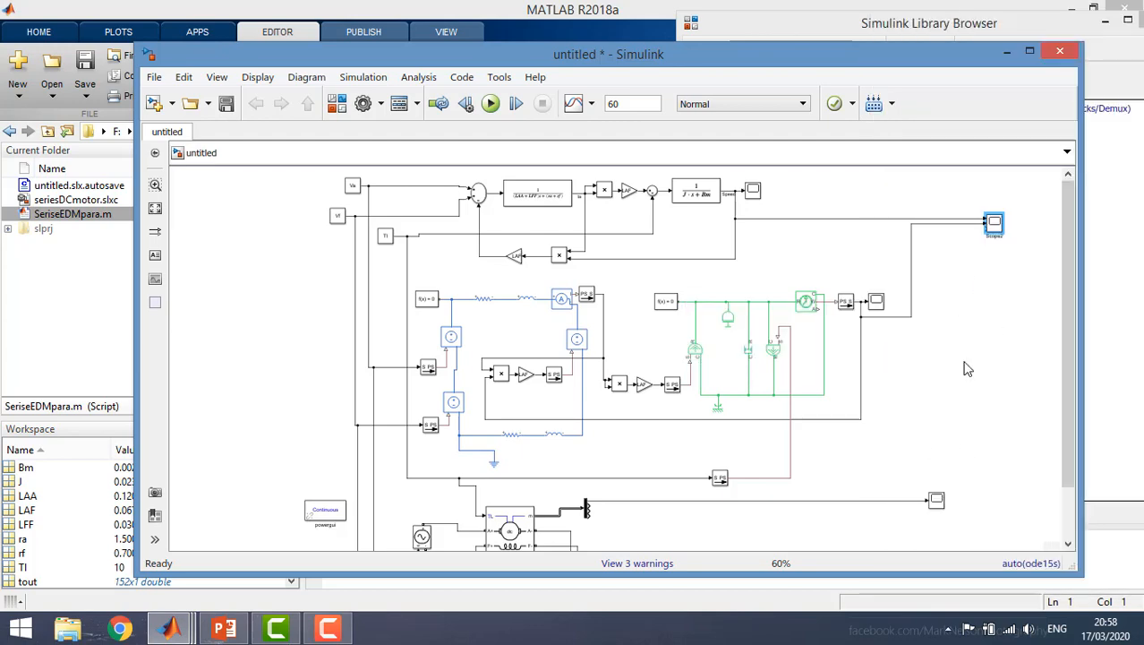
Step: Connect the comparison scope's third input to the DC Machine's speed line, tidy the line's route and shift the DC Machine's scope outward
{"action": "left_click_drag", "start_coordinate": [982, 230], "coordinate": [901, 499]}
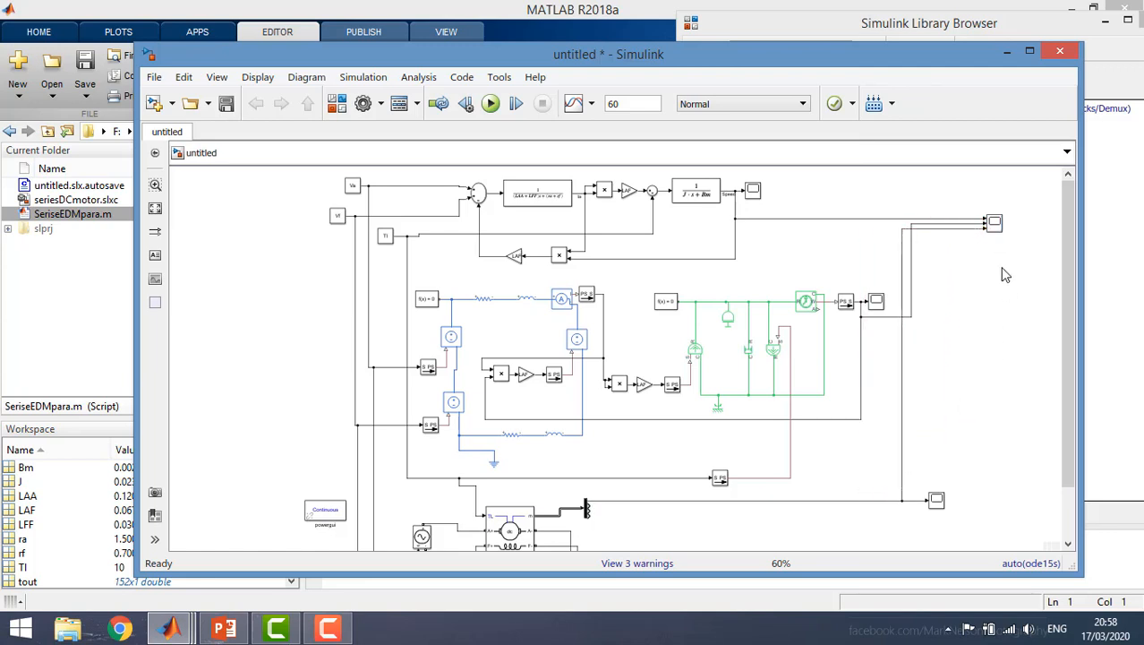
{"action": "left_click_drag", "start_coordinate": [902, 277], "coordinate": [931, 291]}
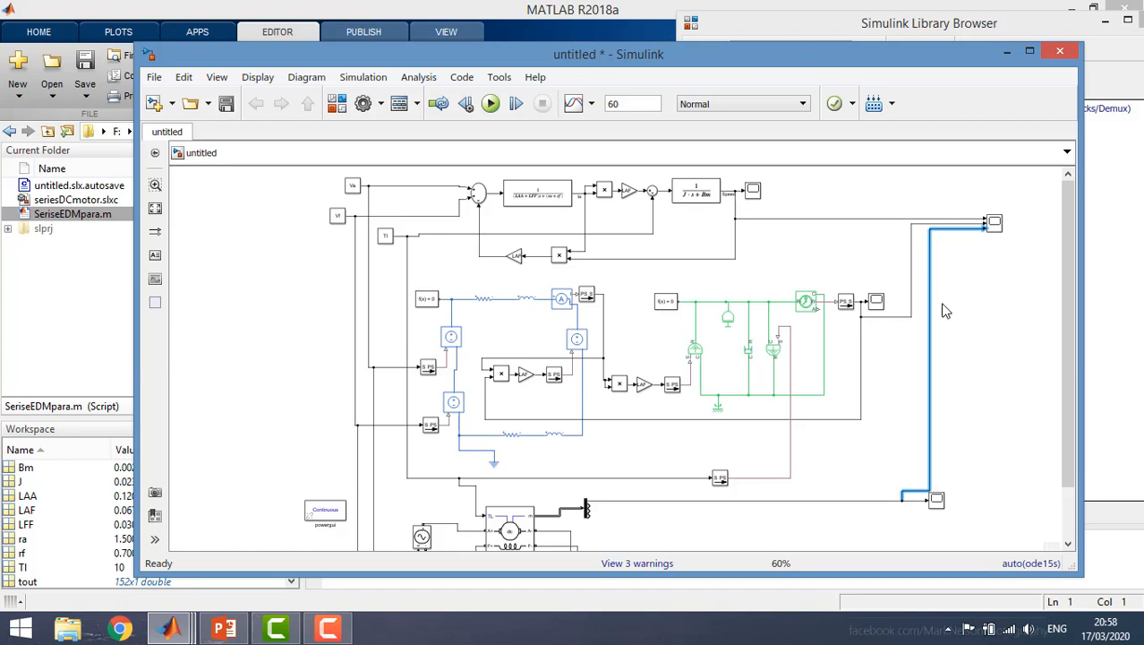
{"action": "left_click", "coordinate": [935, 504]}
{"action": "left_click_drag", "start_coordinate": [935, 504], "coordinate": [963, 504]}
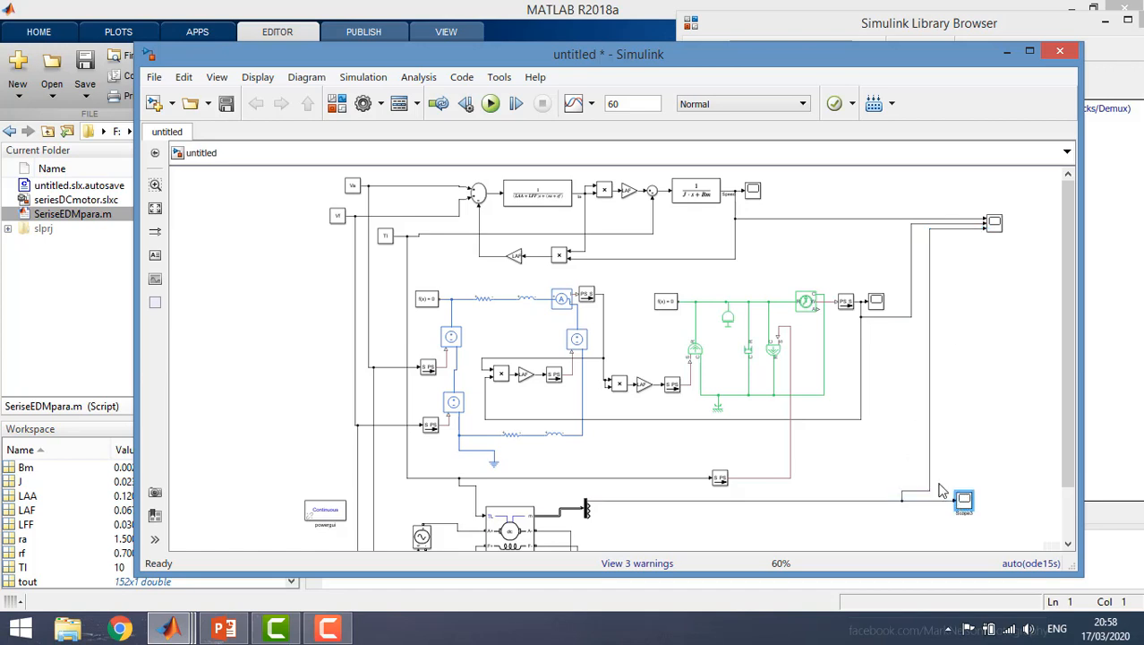
Step: Run the simulation and arrange the comparison scope in three stacked displays to compare the three speed curves
{"action": "left_click", "coordinate": [490, 104]}
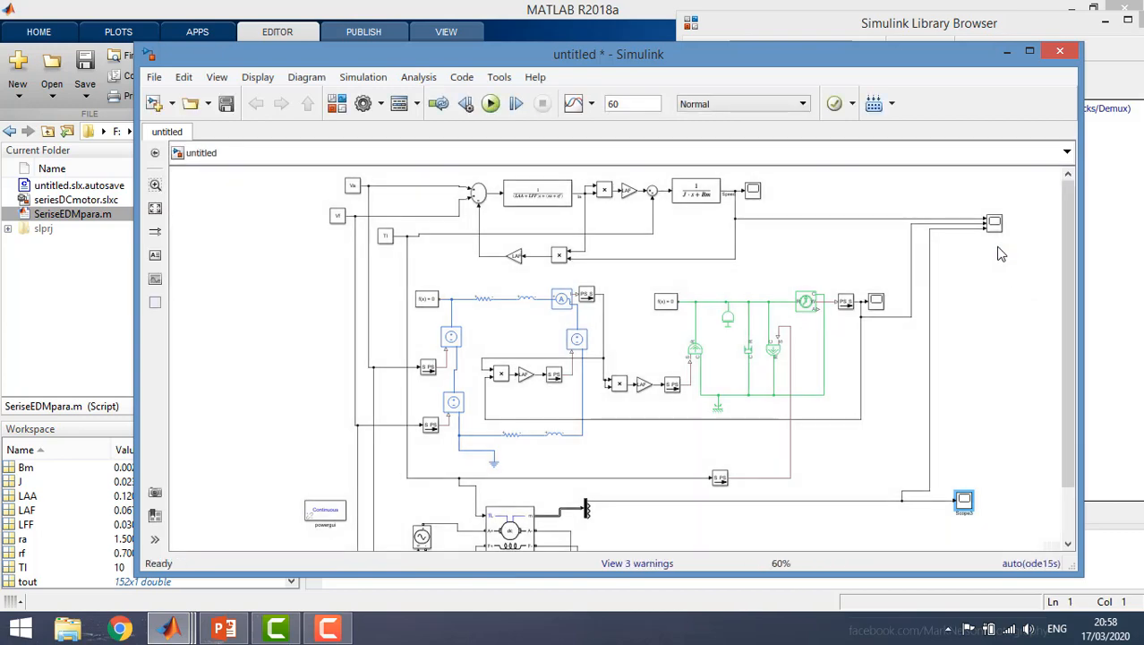
{"action": "left_click", "coordinate": [995, 228]}
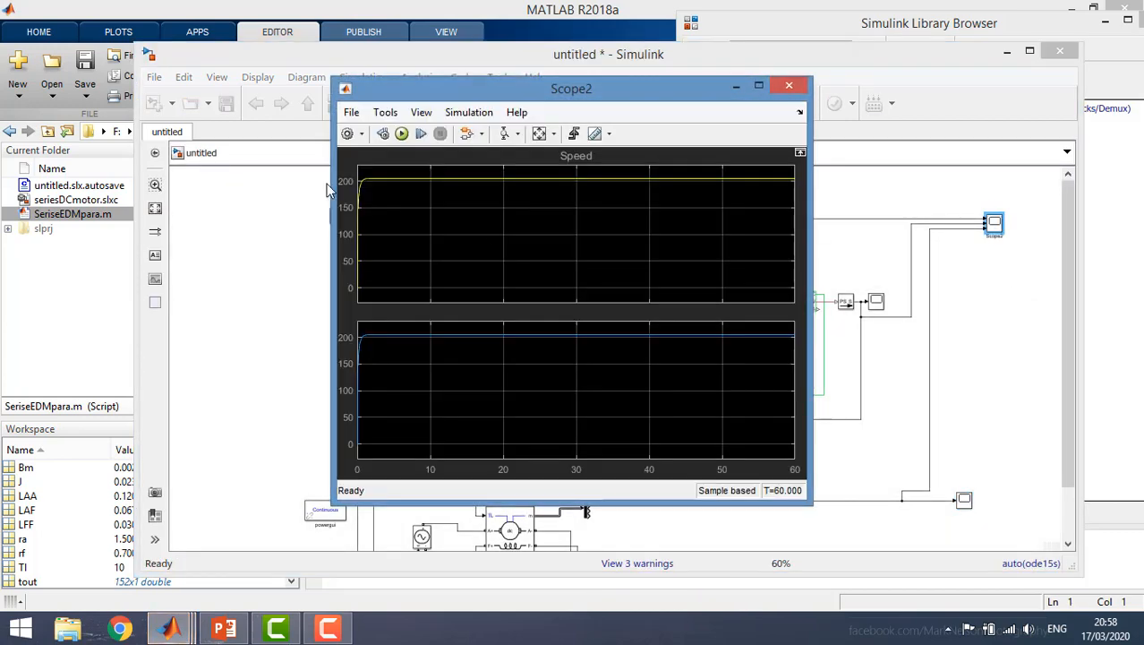
{"action": "left_click", "coordinate": [361, 133]}
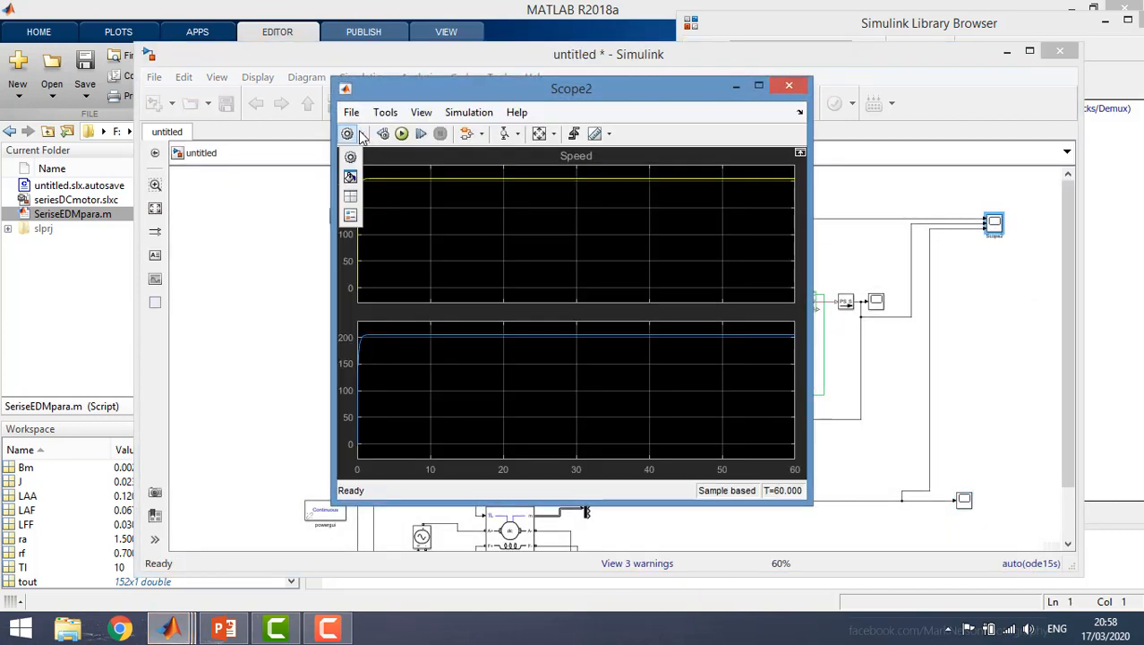
{"action": "left_click", "coordinate": [350, 195]}
{"action": "left_click", "coordinate": [359, 265]}
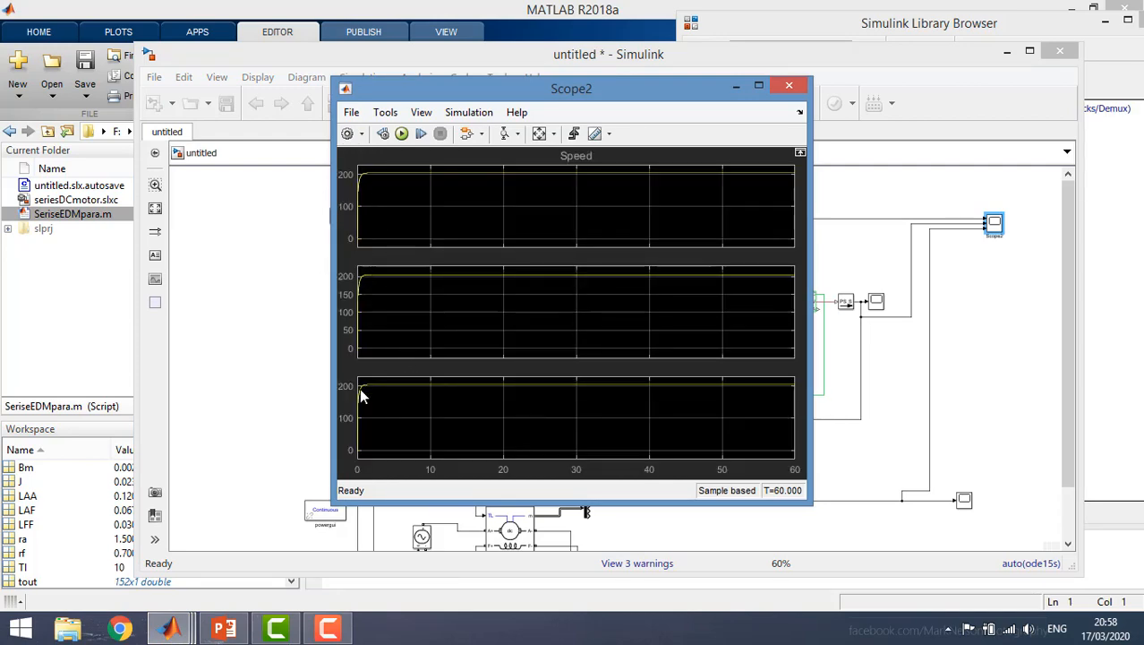
{"action": "left_click", "coordinate": [793, 88]}
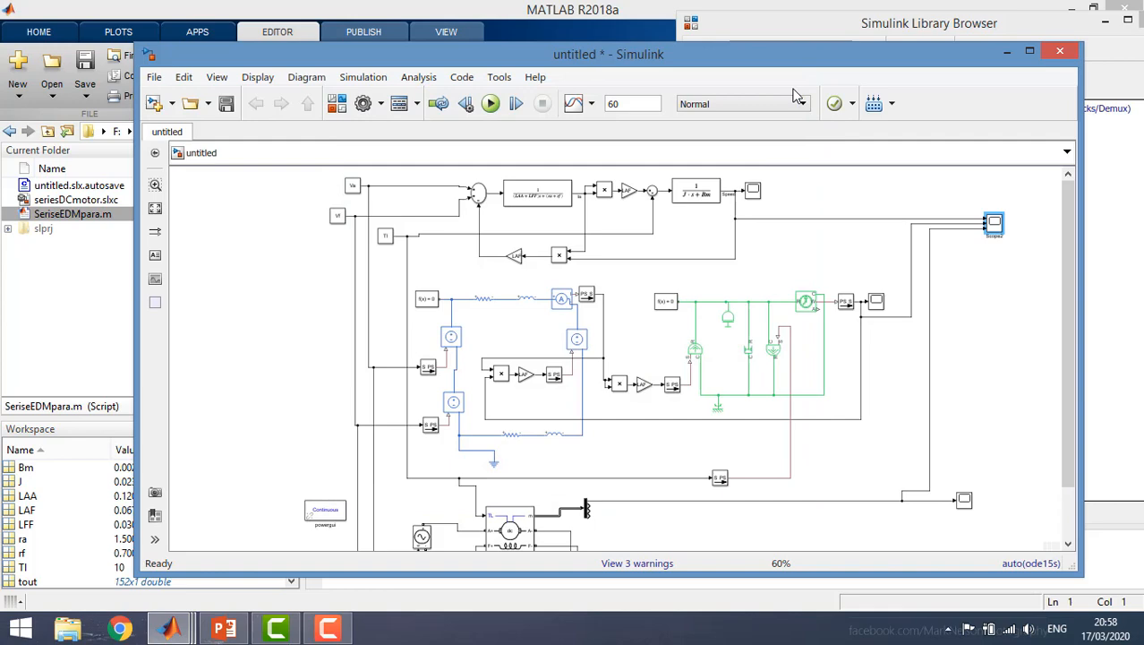
Step: Maximize the model window and review the three motor models together
{"action": "left_click", "coordinate": [1029, 52]}
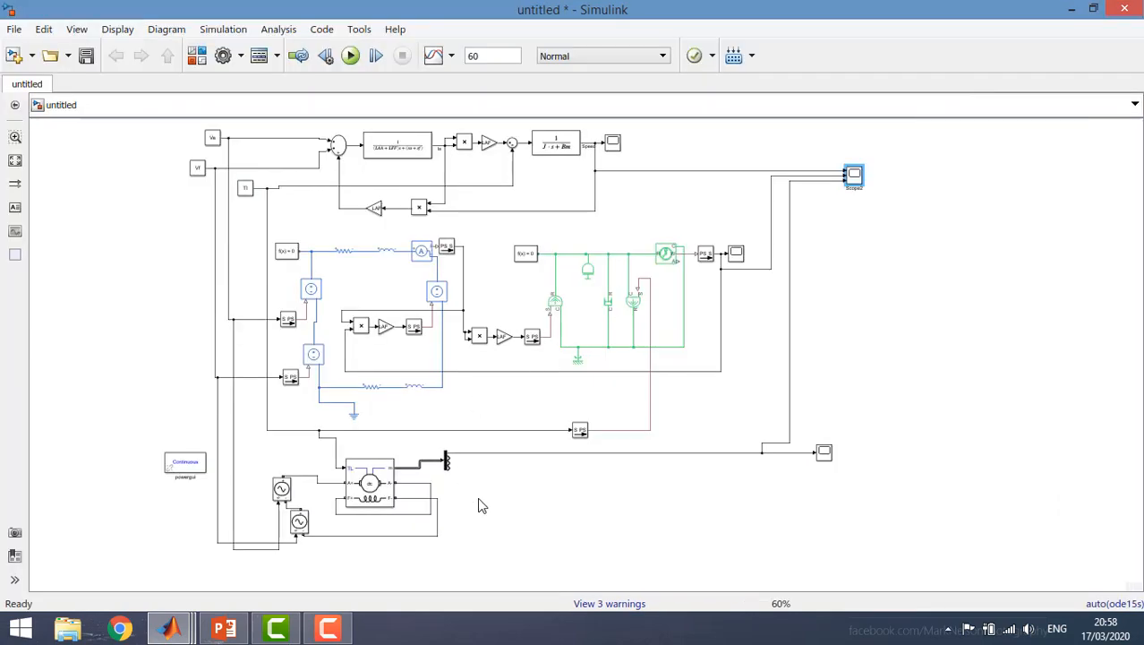
{"action": "scroll", "coordinate": [479, 506], "scroll_direction": "up", "scroll_amount": 2}
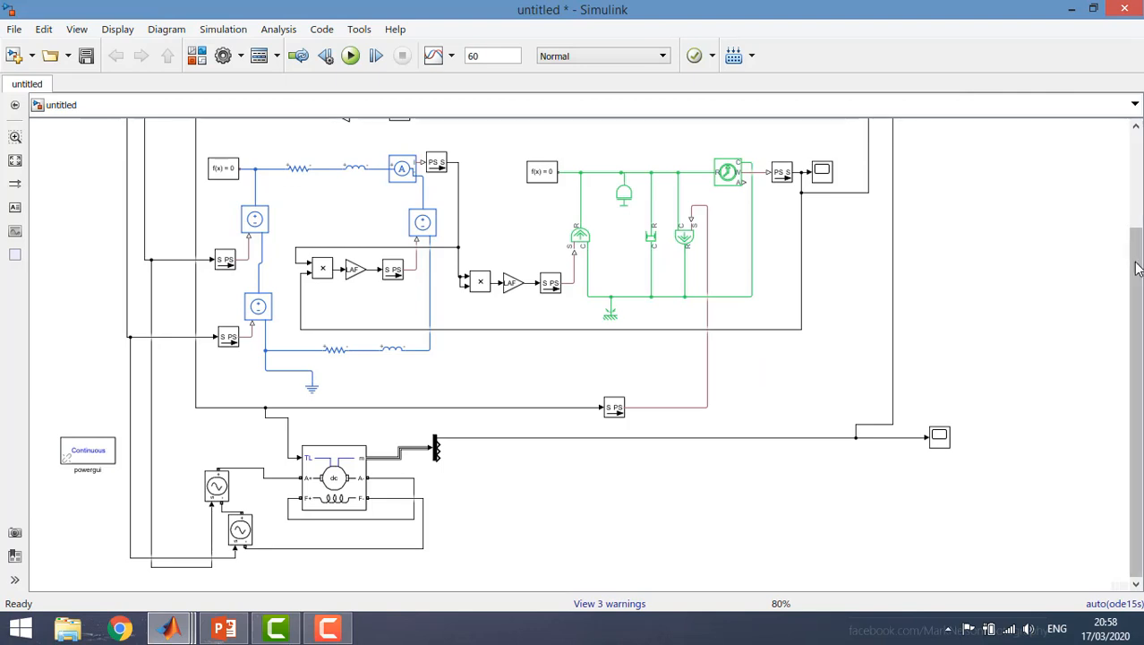
{"action": "left_click_drag", "start_coordinate": [1137, 265], "coordinate": [1130, 170]}
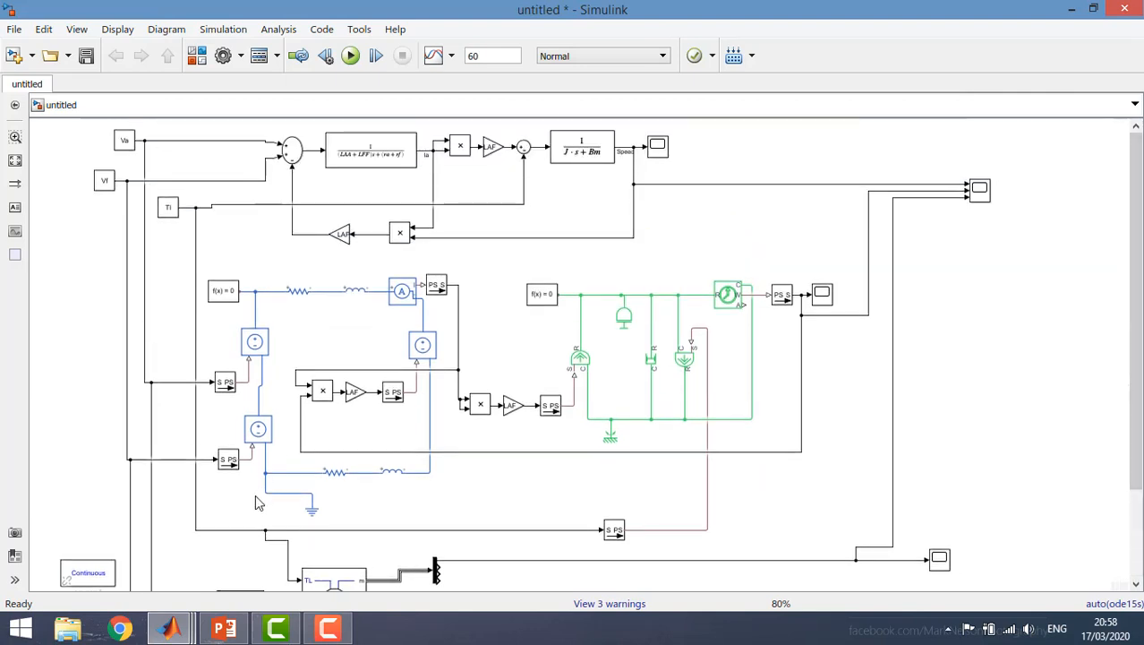
Step: Switch to the PowerPoint lecture and present the References slide followed by the closing slide
{"action": "left_click", "coordinate": [224, 628]}
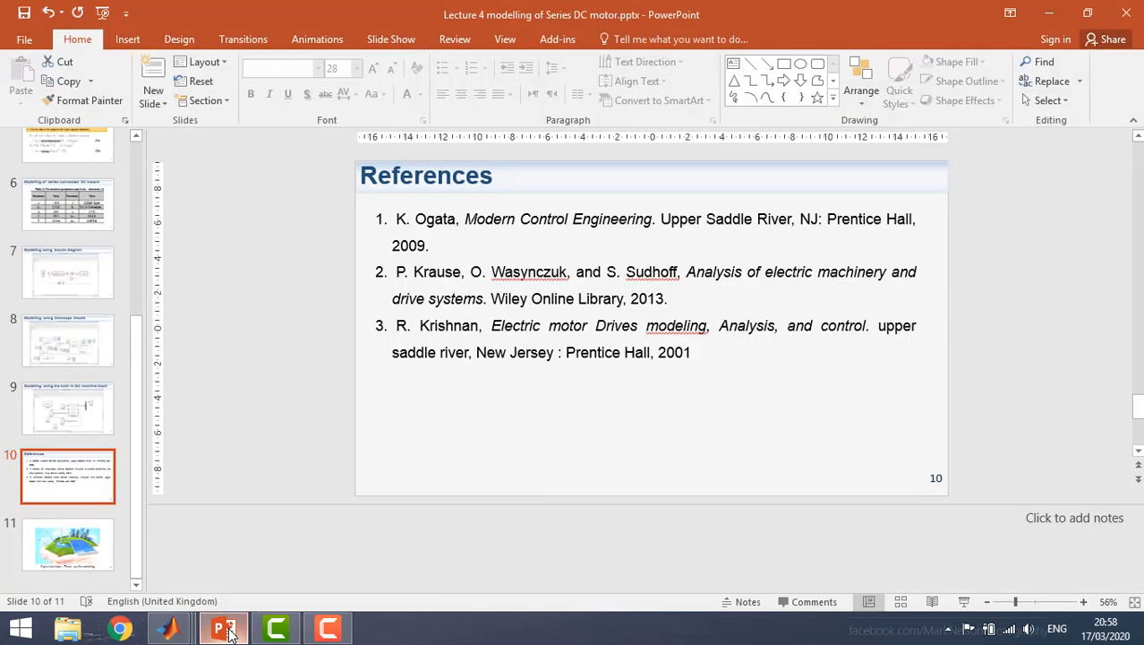
{"action": "left_click", "coordinate": [961, 603]}
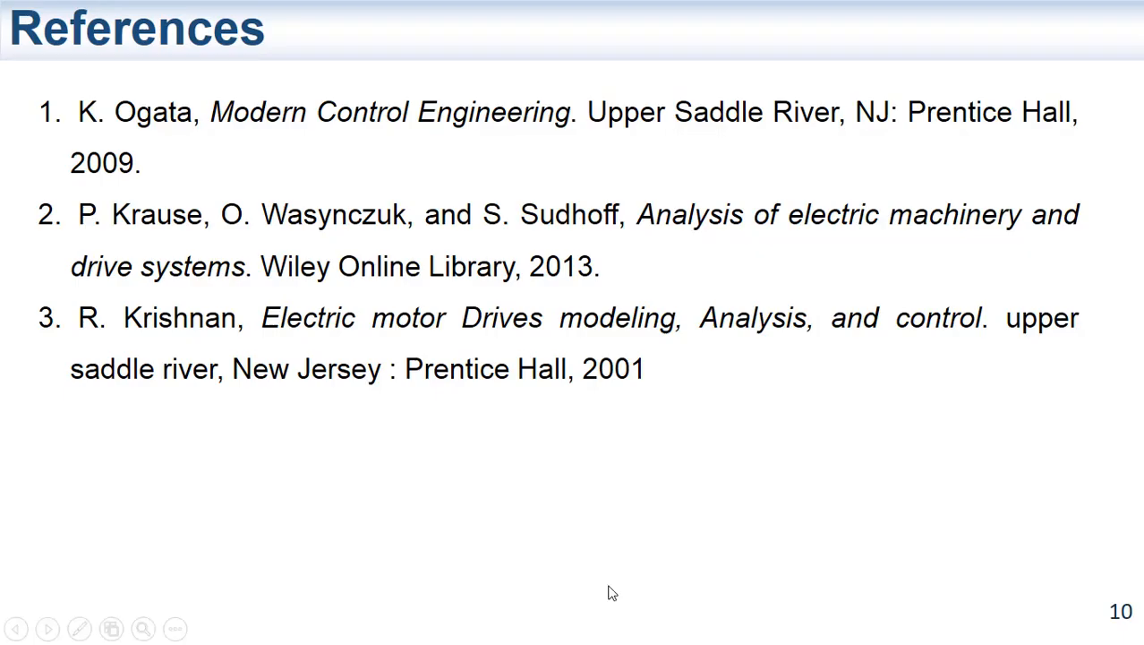
{"action": "left_click", "coordinate": [612, 593]}
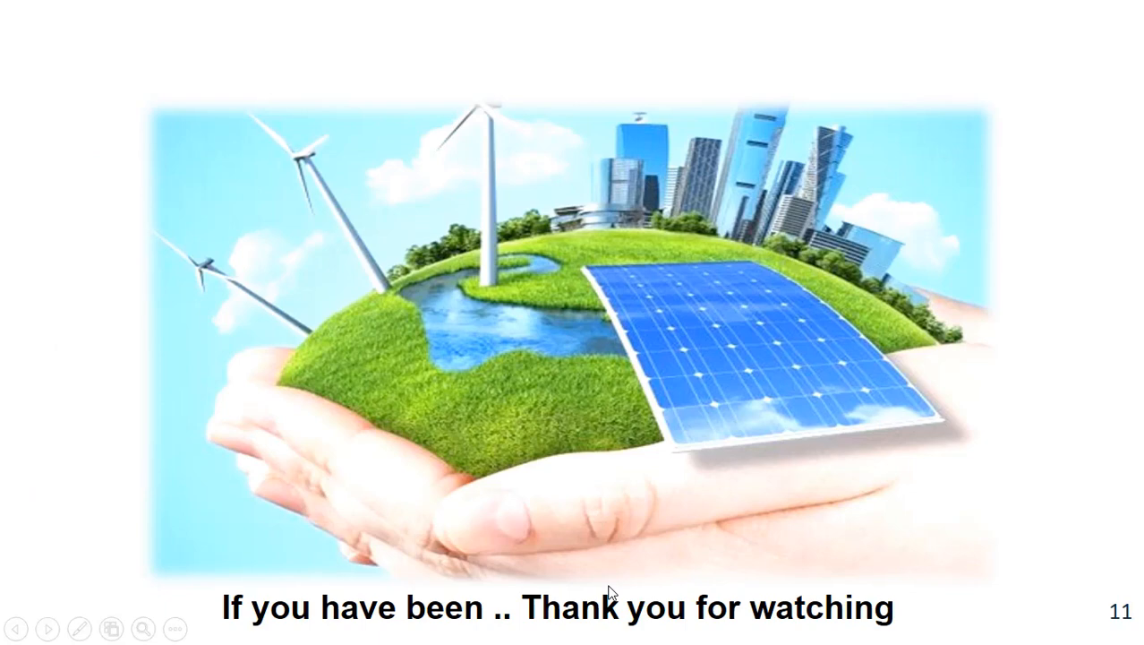